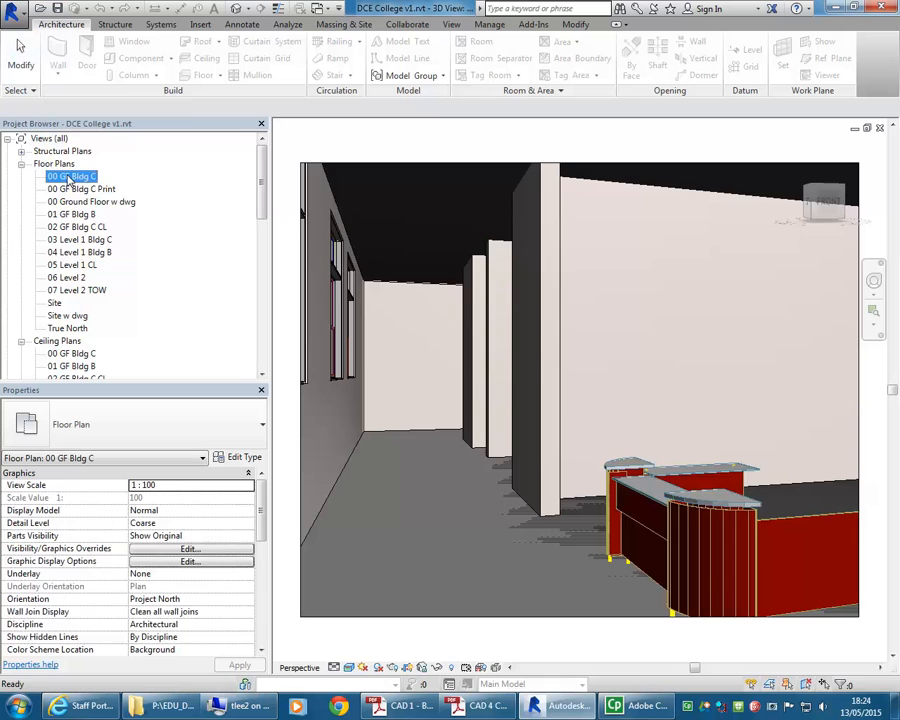
# Examine the desk and the surrounding room walls in the 00 GF Bldg C floor plan
pyautogui.scroll(2, 440, 410)
pyautogui.scroll(3, 365, 418)
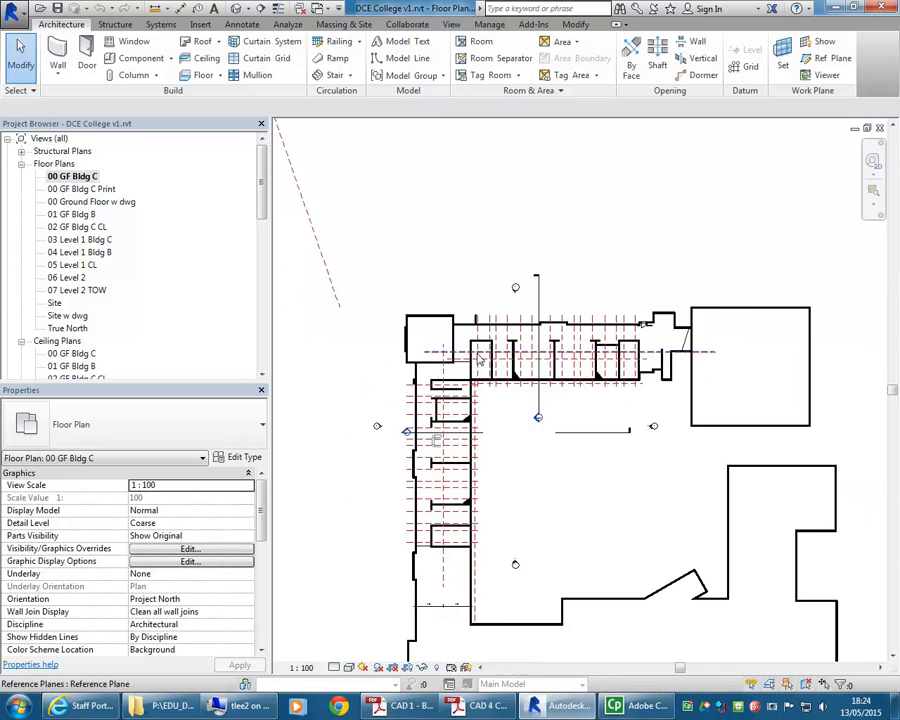
pyautogui.moveTo(402, 492); pyautogui.dragTo(410, 372, button='middle')
pyautogui.scroll(2, 373, 381)
pyautogui.moveTo(432, 539); pyautogui.dragTo(394, 410, button='middle')
pyautogui.scroll(2, 369, 424)
pyautogui.scroll(1, 380, 410)
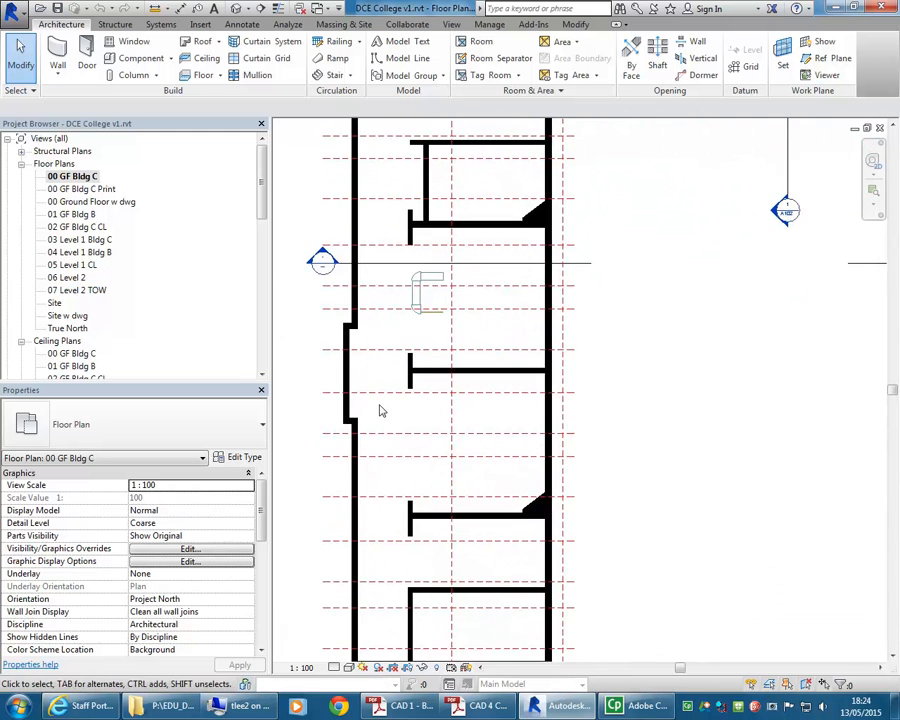
pyautogui.scroll(-6, 380, 410)
pyautogui.scroll(2, 405, 457)
pyautogui.scroll(9, 404, 453)
pyautogui.moveTo(395, 431); pyautogui.dragTo(386, 388, button='middle')
pyautogui.scroll(1, 384, 417)
pyautogui.scroll(2, 372, 410)
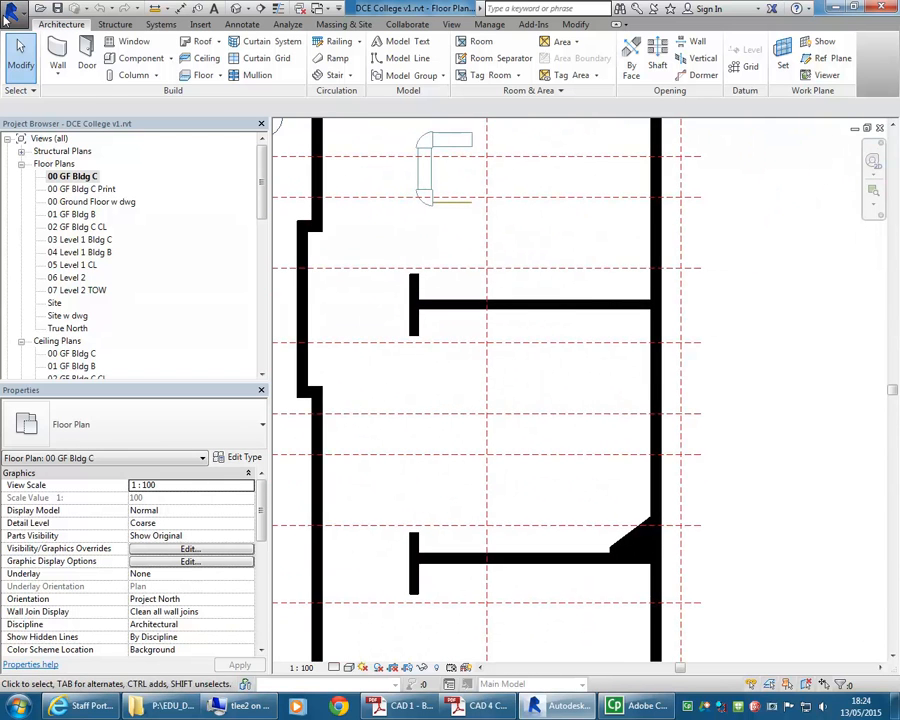
# Create a new conceptual mass family from the Metric Mass.rft template
pyautogui.click(7, 14)
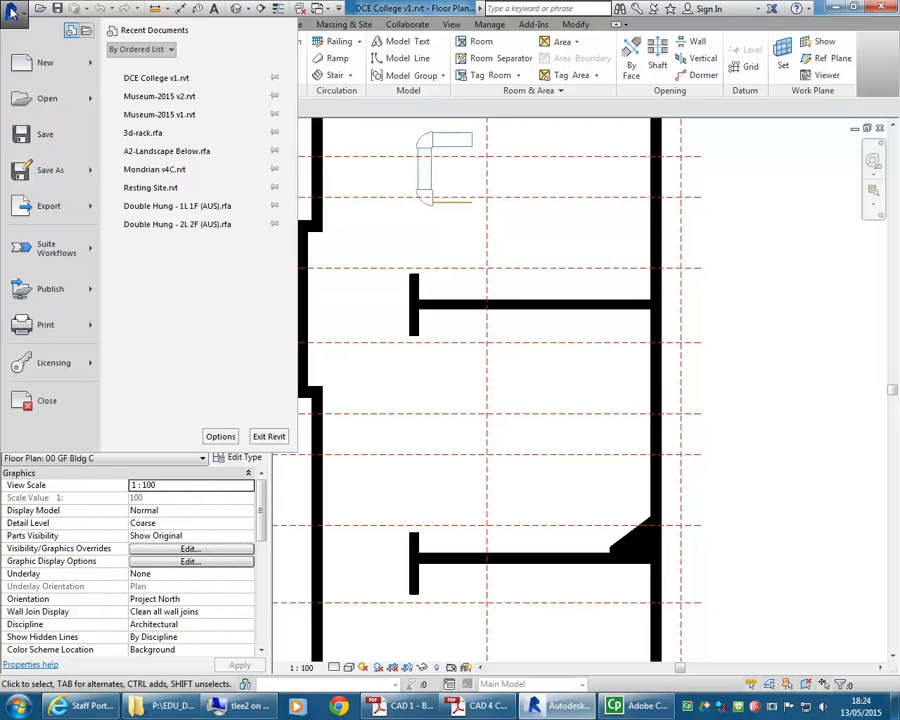
pyautogui.moveTo(93, 65)
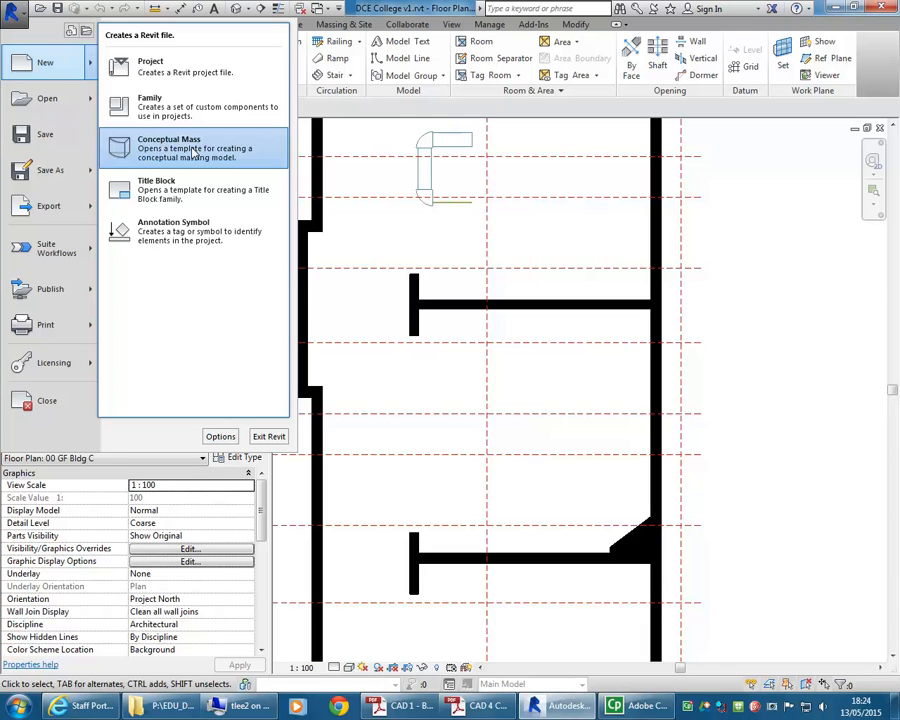
pyautogui.click(181, 151)
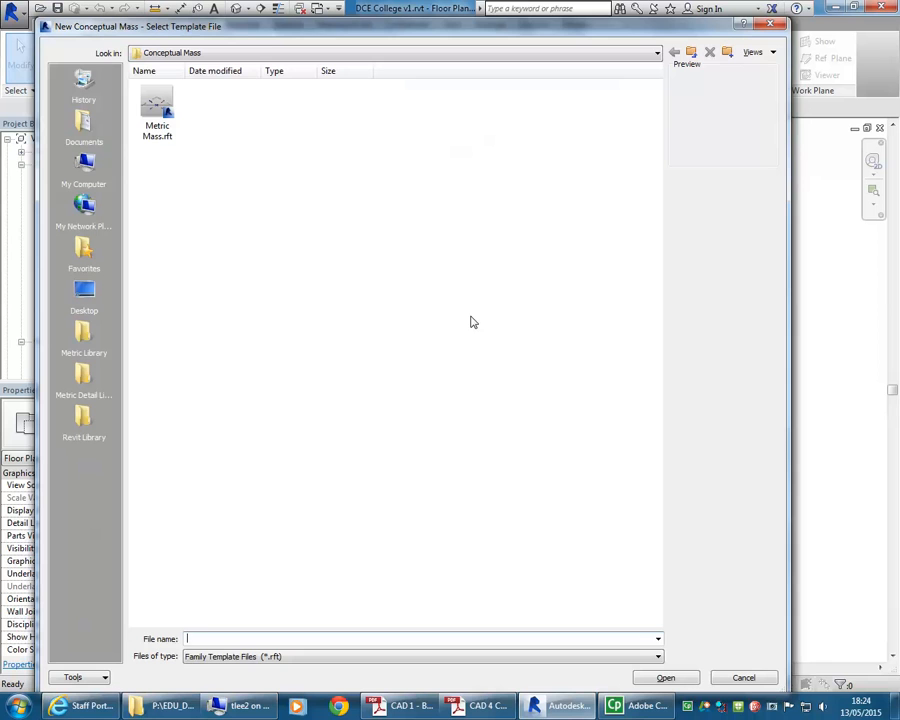
pyautogui.click(157, 111)
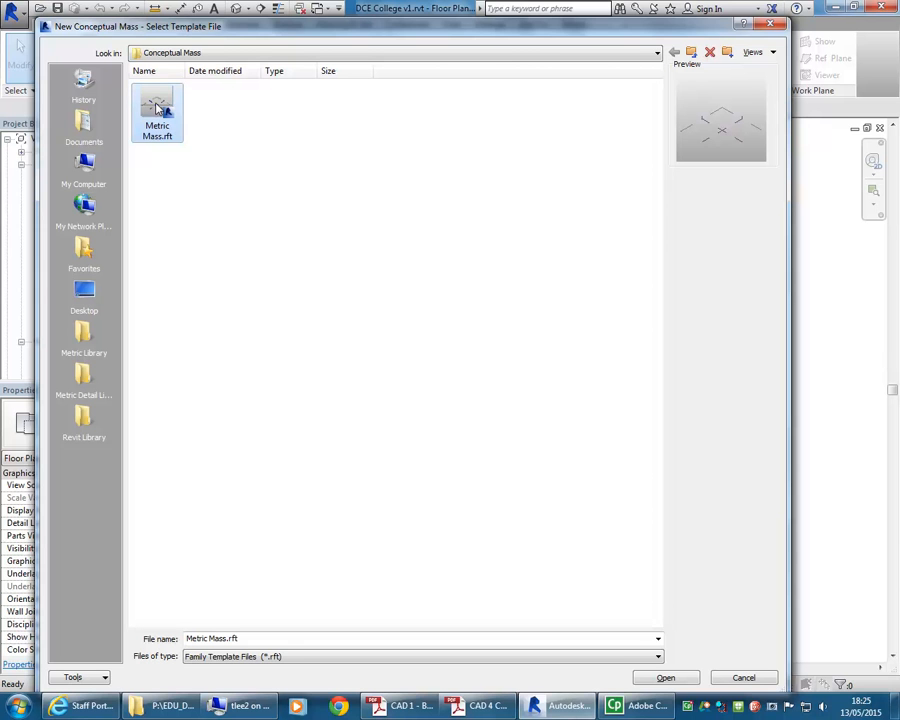
pyautogui.doubleClick(156, 106)
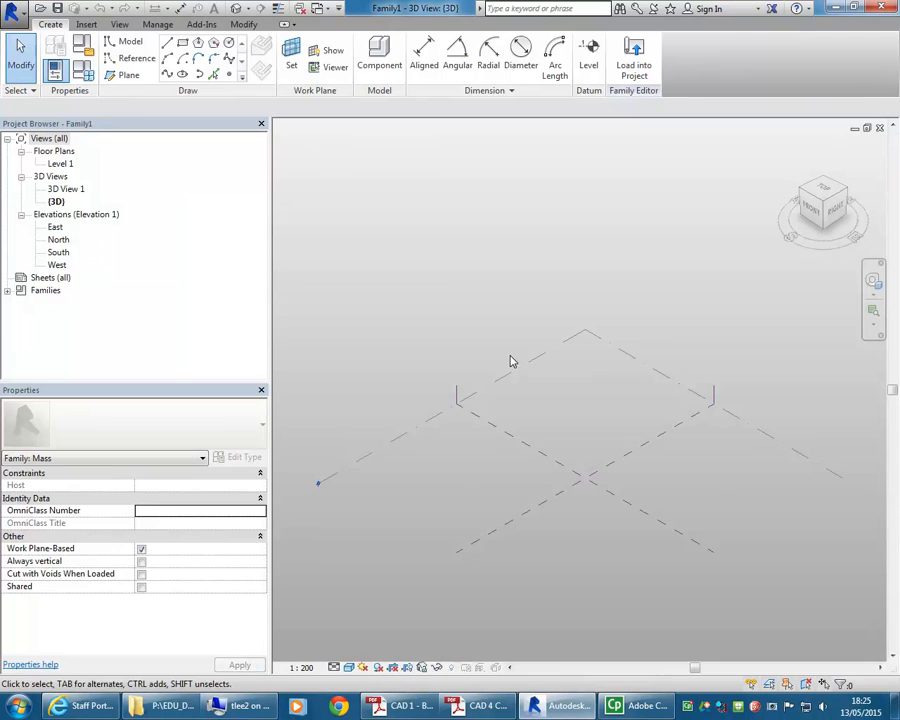
# Draw a closed four-sided outline of model lines on the Level 1 work plane around the reference planes' intersection, its upper edge about 28000 mm long
pyautogui.scroll(3, 540, 459)
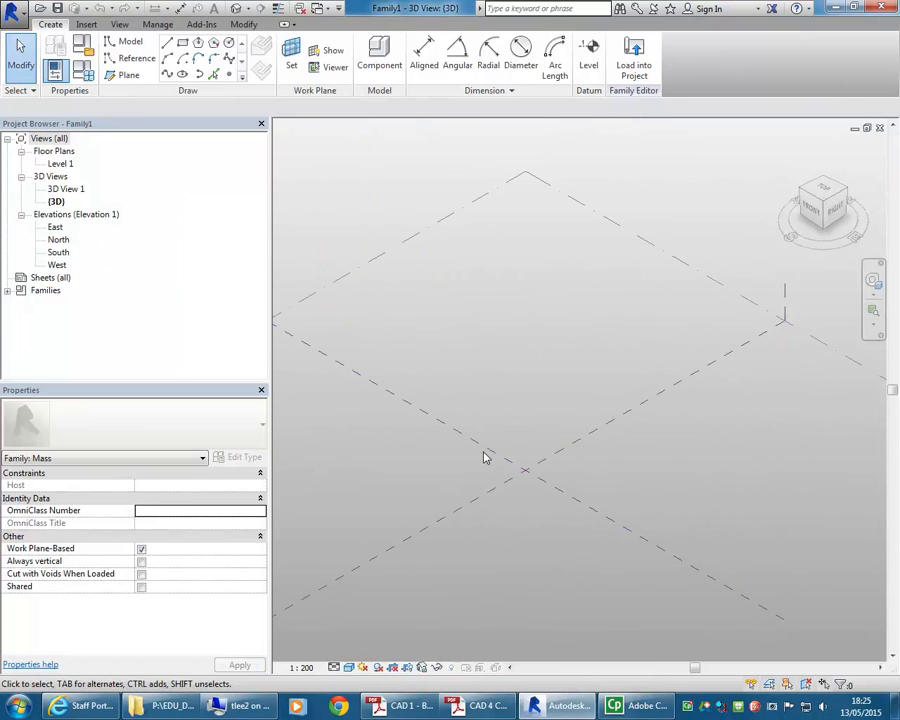
pyautogui.moveTo(460, 464); pyautogui.dragTo(475, 464, button='middle')
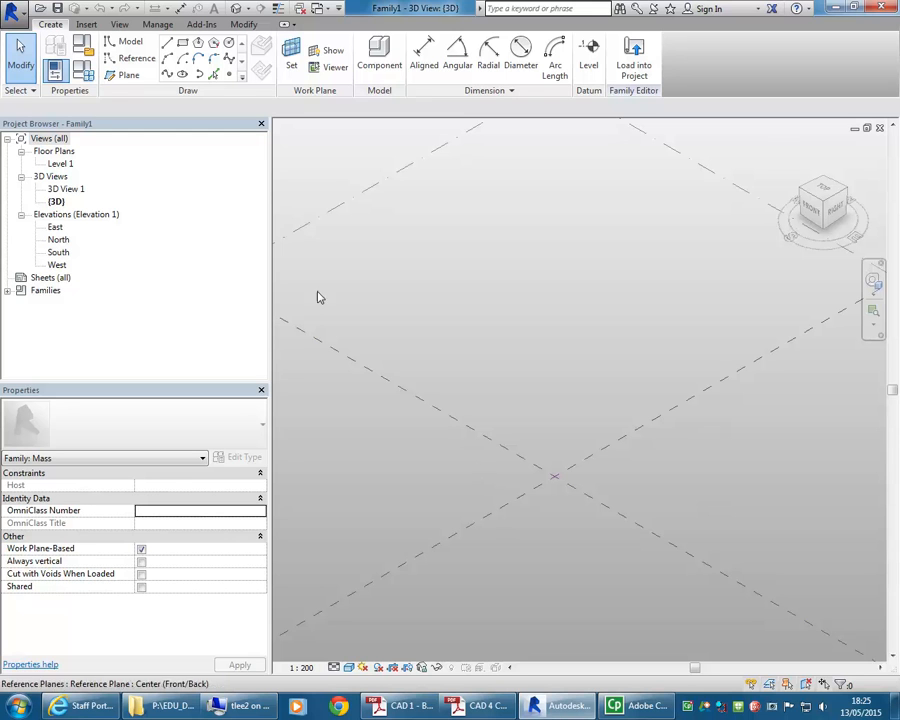
pyautogui.click(121, 47)
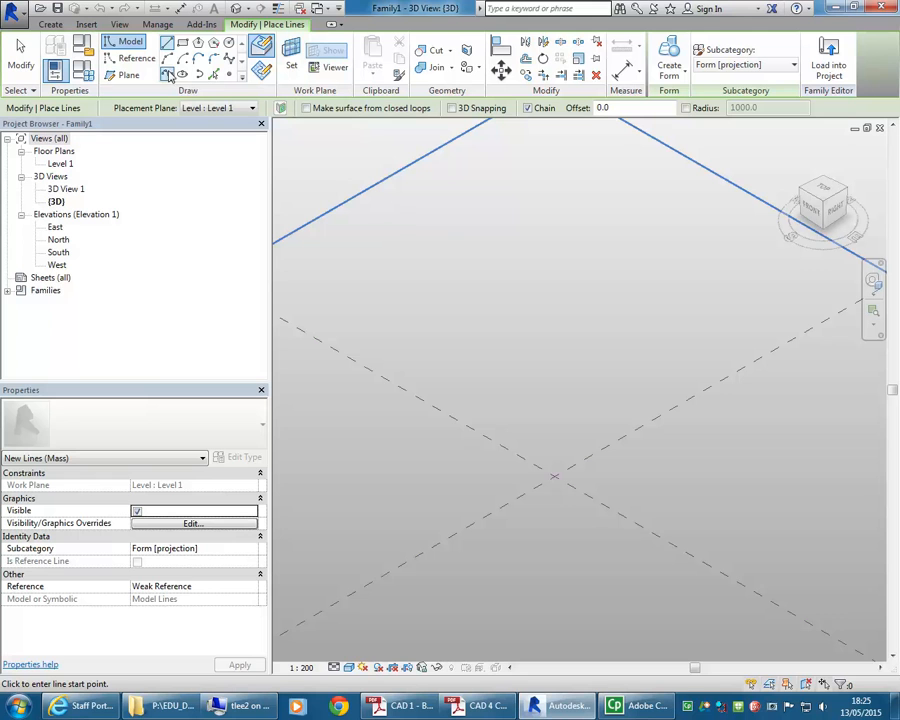
pyautogui.moveTo(386, 430)
pyautogui.mouseDown(button='middle')
pyautogui.moveTo(388, 422)
pyautogui.moveTo(390, 433)
pyautogui.mouseUp(button='middle')
pyautogui.scroll(-2, 381, 419)
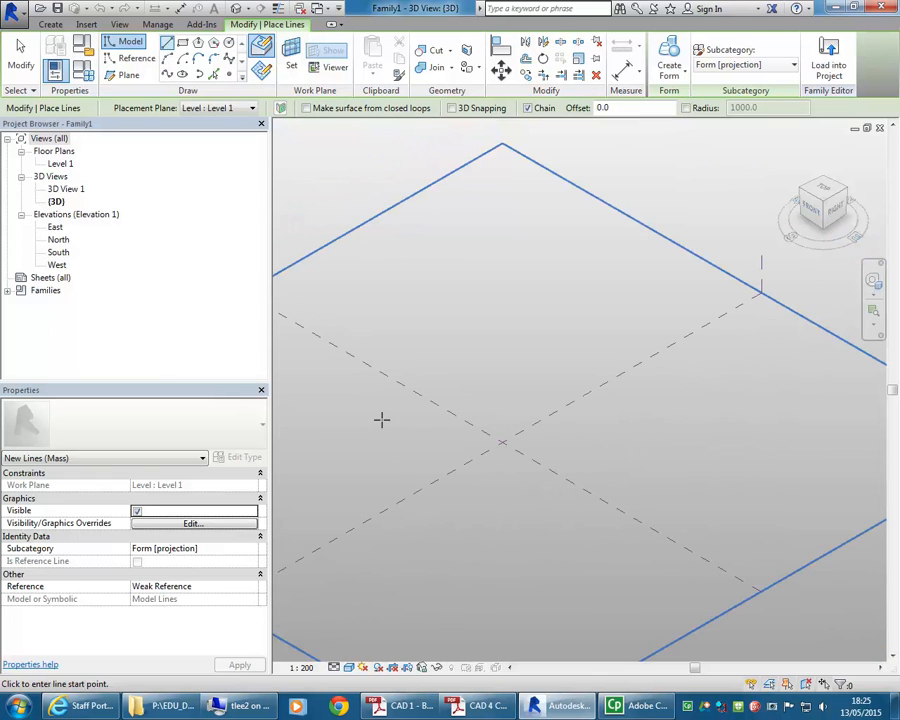
pyautogui.click(261, 46)
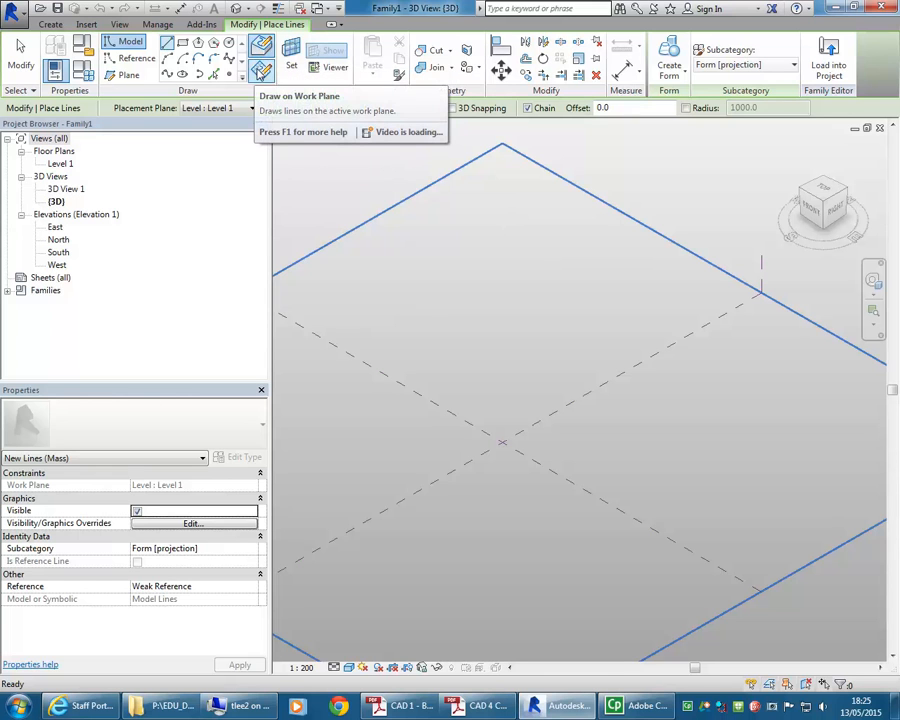
pyautogui.click(260, 72)
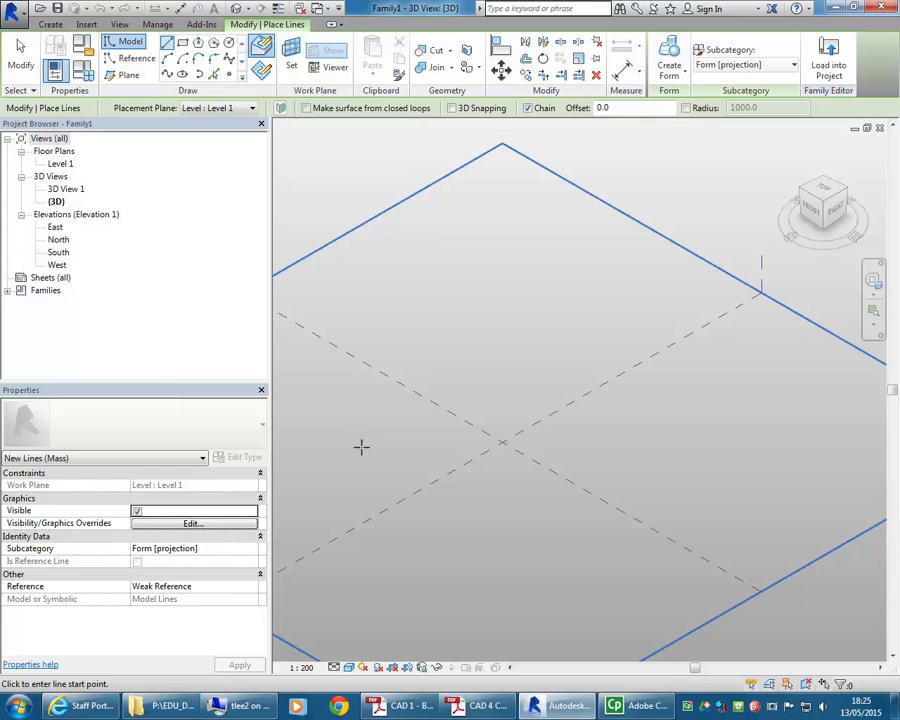
pyautogui.click(383, 461)
pyautogui.click(446, 332)
pyautogui.click(603, 410)
pyautogui.click(543, 517)
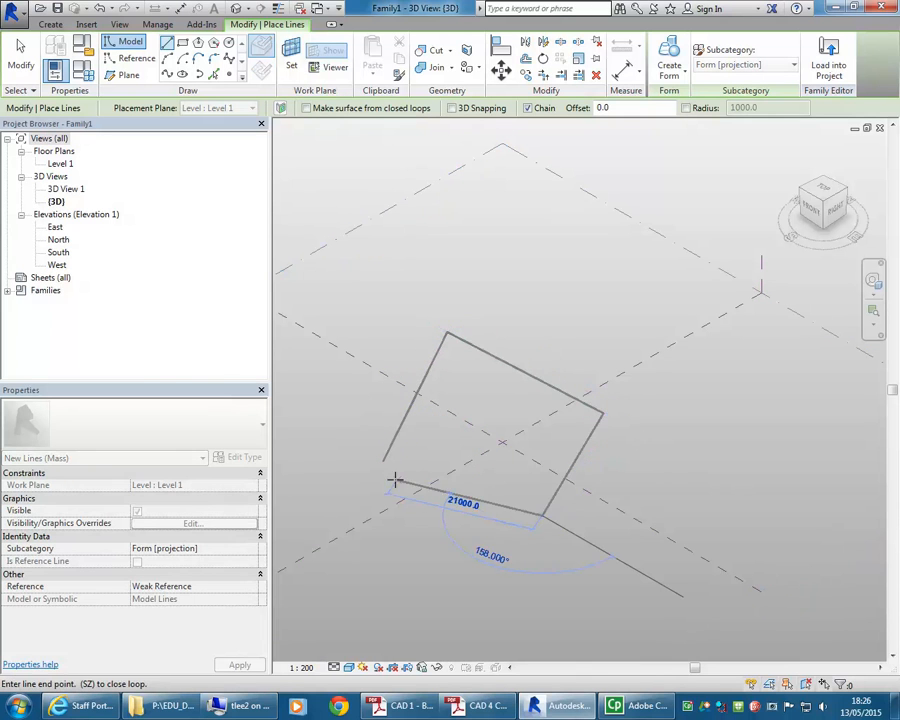
pyautogui.click(383, 461)
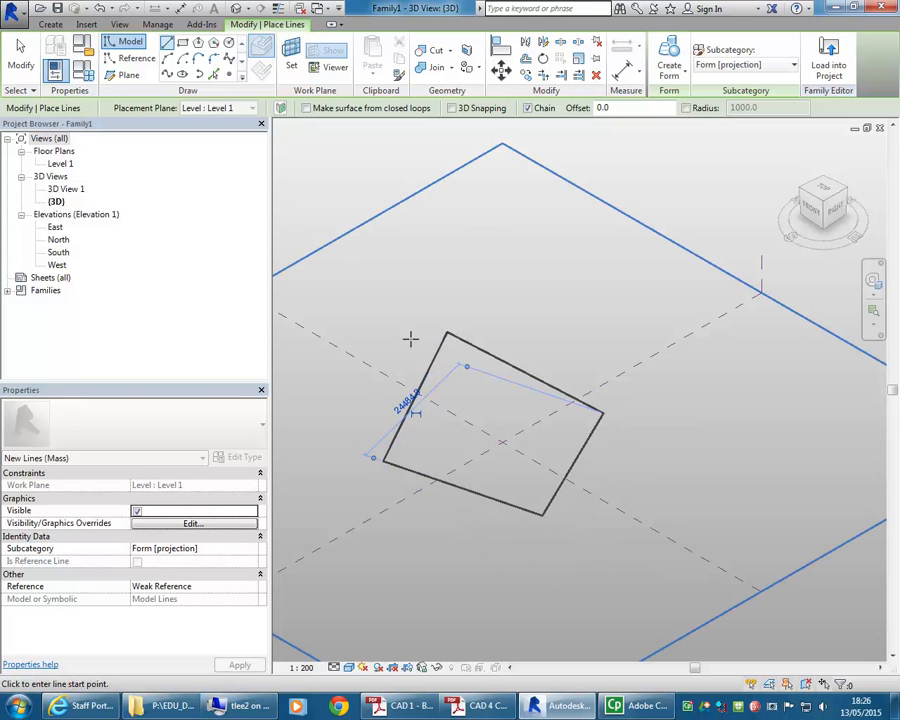
pyautogui.press('Escape')
# Select the outline's whole chain of four lines, clear the selection, and select the chain again
pyautogui.scroll(4, 436, 360)
pyautogui.moveTo(448, 358); pyautogui.dragTo(452, 326, button='middle')
pyautogui.scroll(-3, 464, 395)
pyautogui.moveTo(478, 433); pyautogui.dragTo(475, 388, button='middle')
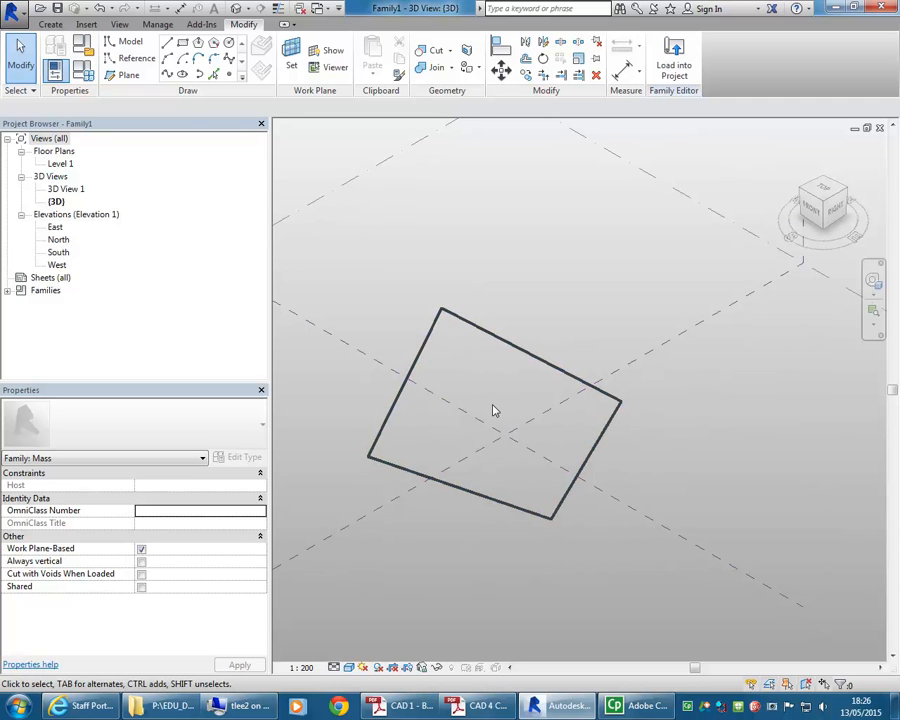
pyautogui.scroll(2, 478, 403)
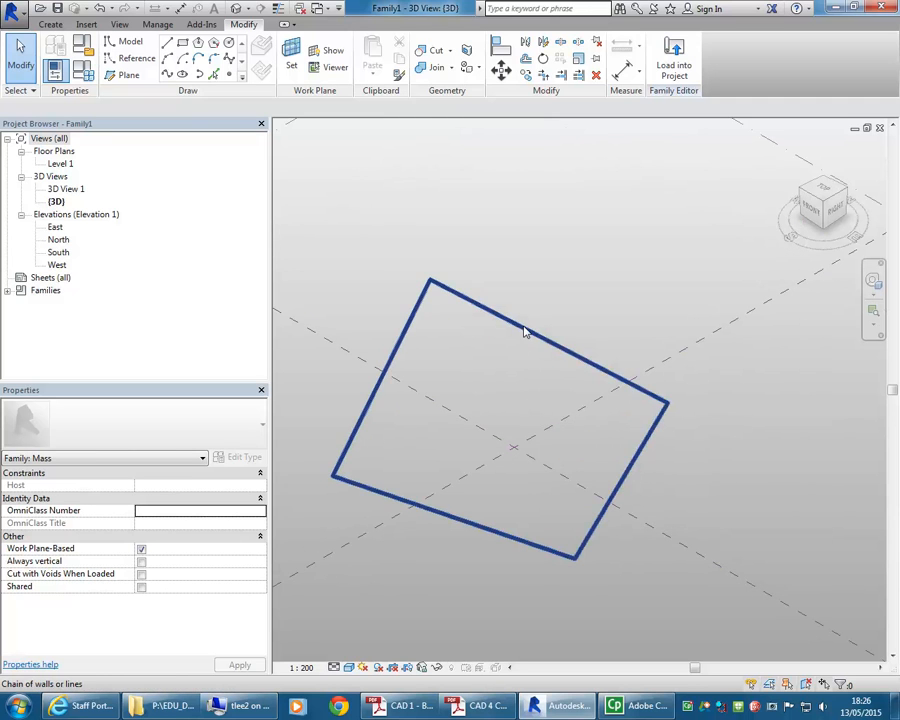
pyautogui.click(525, 332)
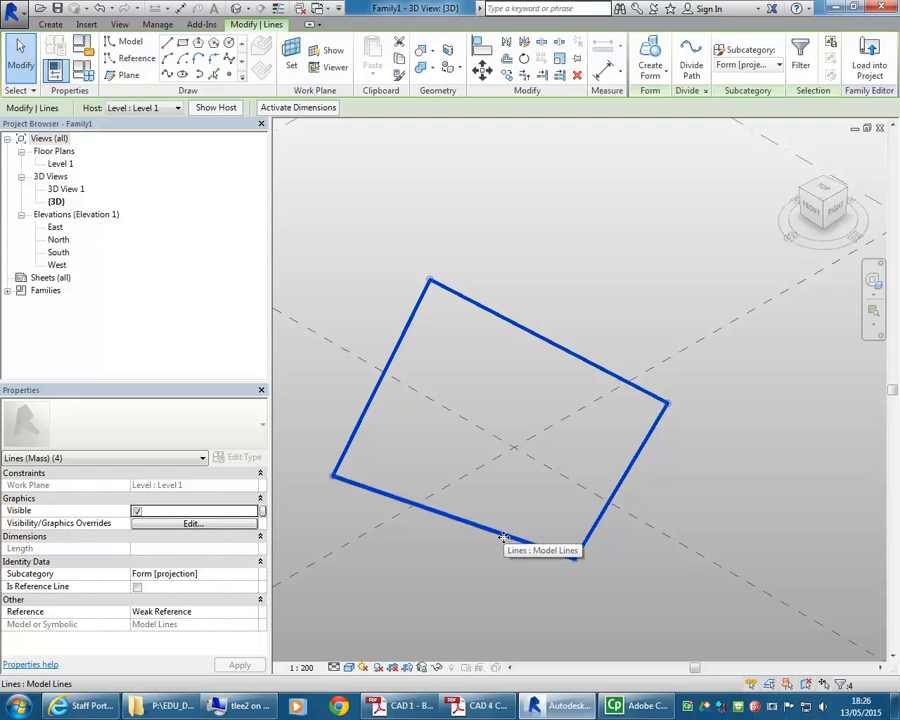
pyautogui.click(366, 240)
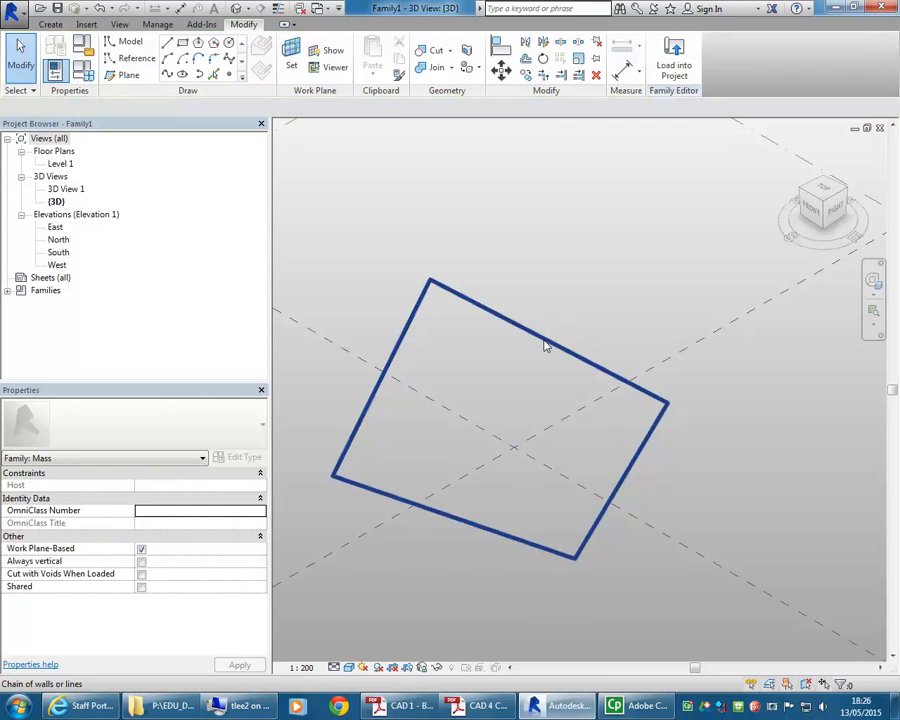
pyautogui.click(546, 346)
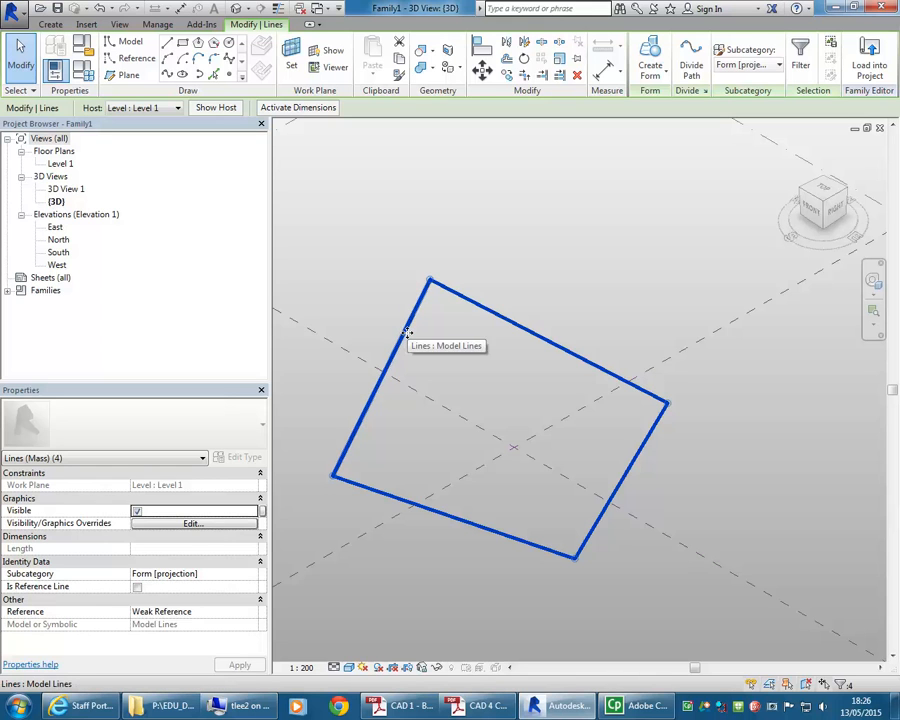
# Move only the outline's upper edge slightly outward, and set its temporary dimension to the opposite corner to 10000 mm
pyautogui.click(539, 336)
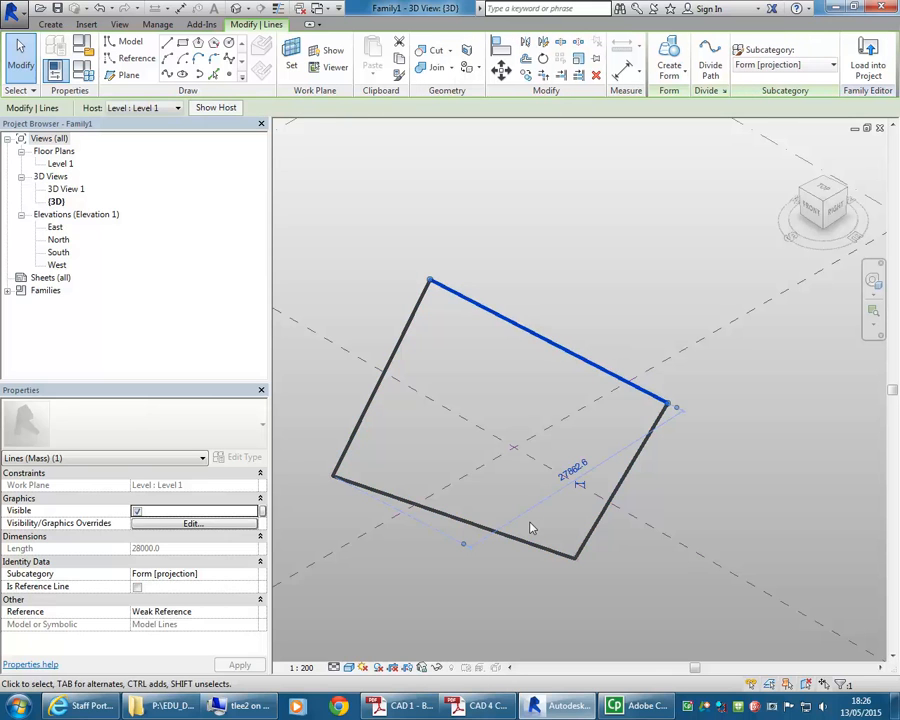
pyautogui.moveTo(550, 344)
pyautogui.mouseDown()
pyautogui.moveTo(536, 368)
pyautogui.moveTo(555, 332)
pyautogui.mouseUp()
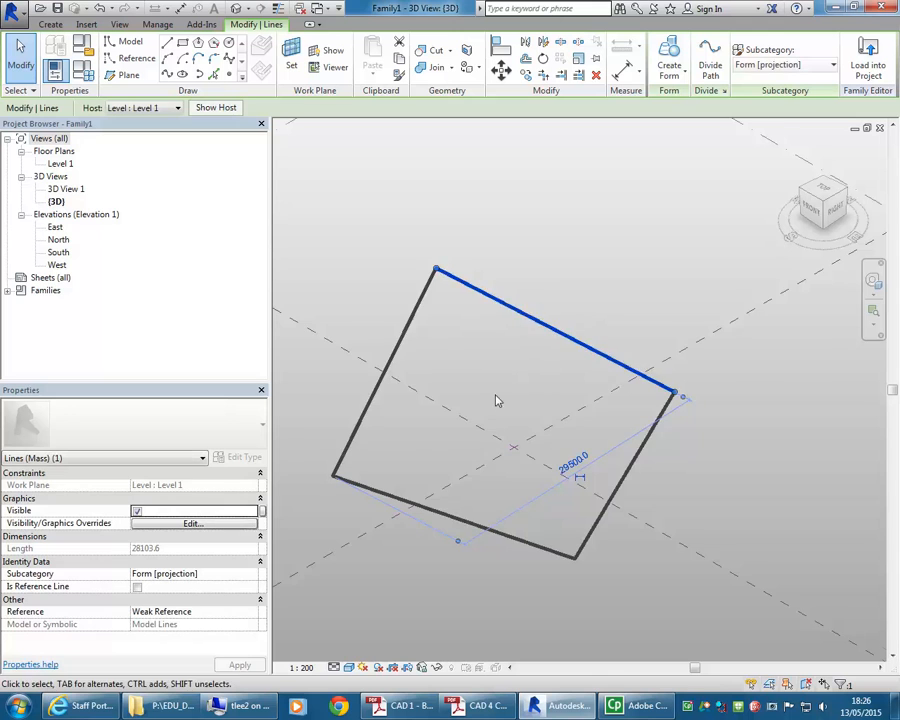
pyautogui.moveTo(498, 400); pyautogui.dragTo(496, 356, button='middle')
pyautogui.scroll(1, 496, 356)
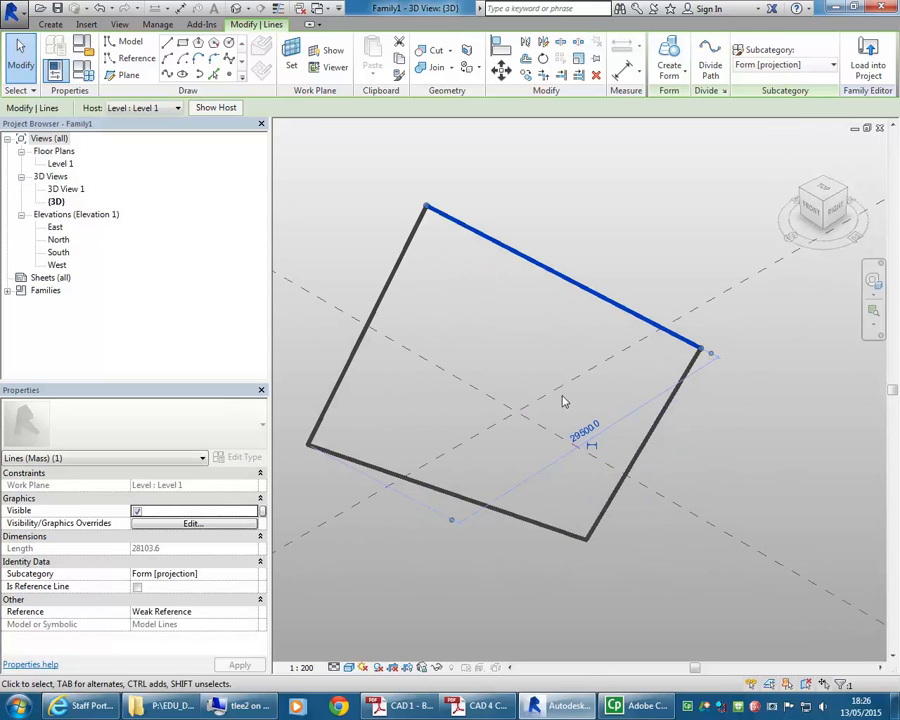
pyautogui.click(584, 431)
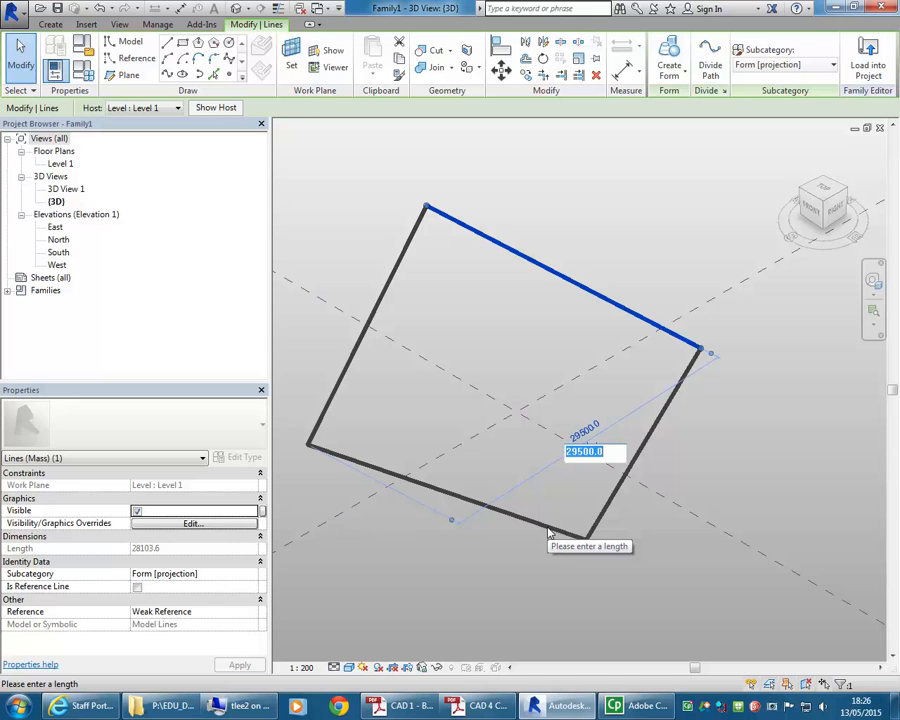
pyautogui.write('1000')
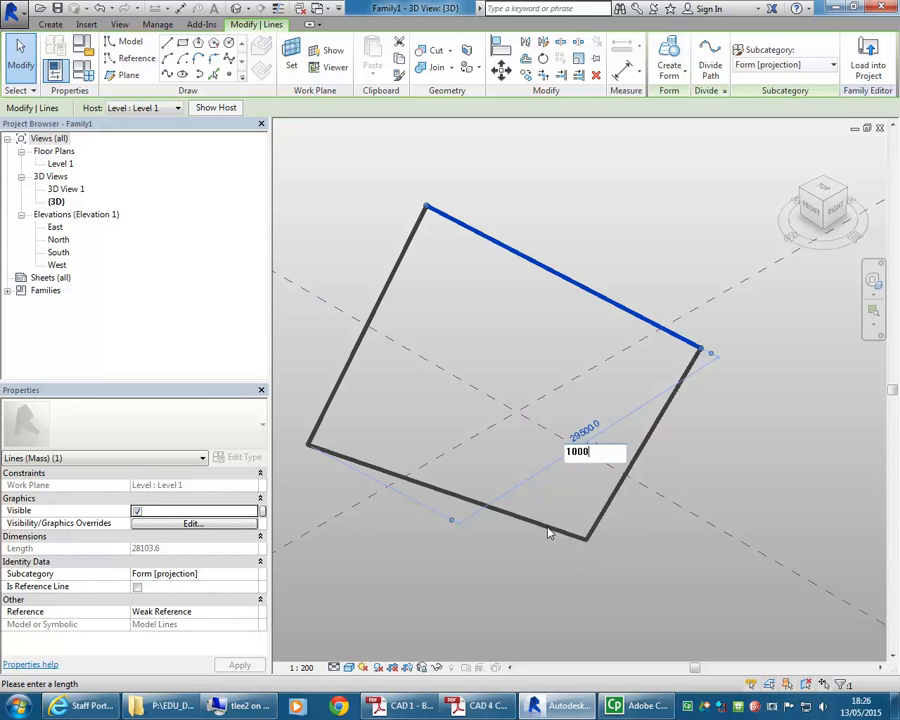
pyautogui.write('0')
pyautogui.press('Return')
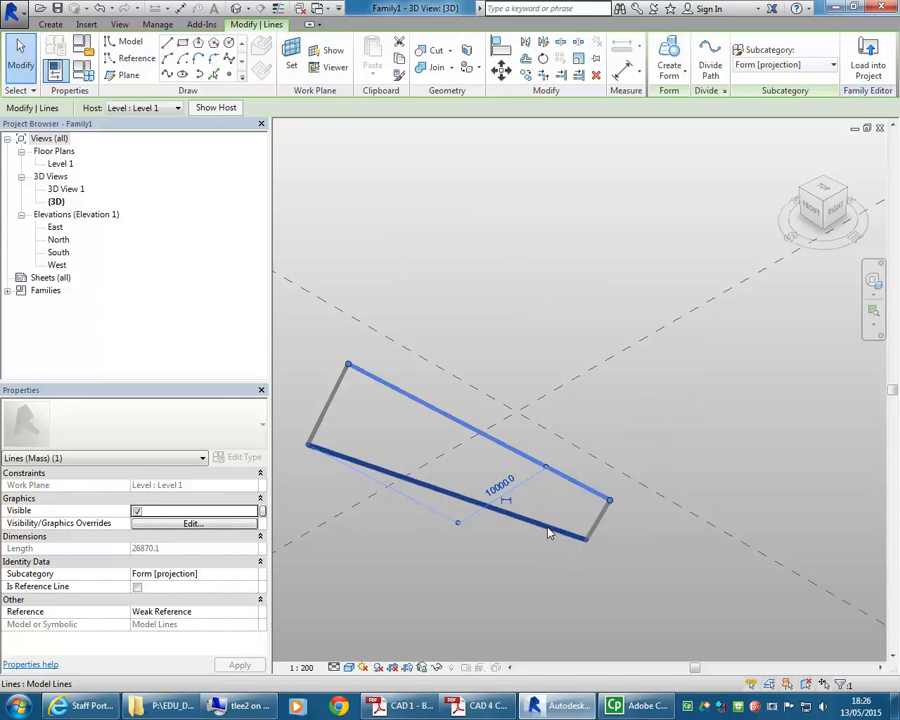
# Shorten the narrow outline by moving its two short end edges inward
pyautogui.click(598, 522)
pyautogui.moveTo(598, 523); pyautogui.dragTo(478, 472)
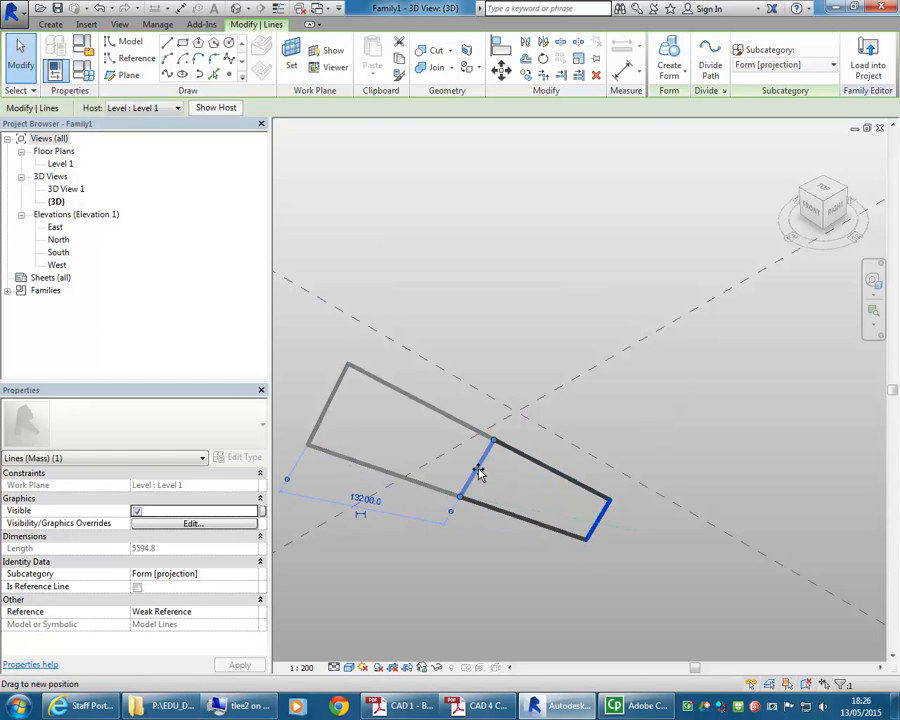
pyautogui.moveTo(329, 408); pyautogui.dragTo(400, 433)
# Select all four outline lines and move the outline onto the intersection of the reference planes
pyautogui.moveTo(345, 348); pyautogui.dragTo(550, 524)
pyautogui.moveTo(480, 475); pyautogui.dragTo(561, 432)
pyautogui.click(520, 472)
pyautogui.scroll(2, 552, 416)
pyautogui.click(540, 362)
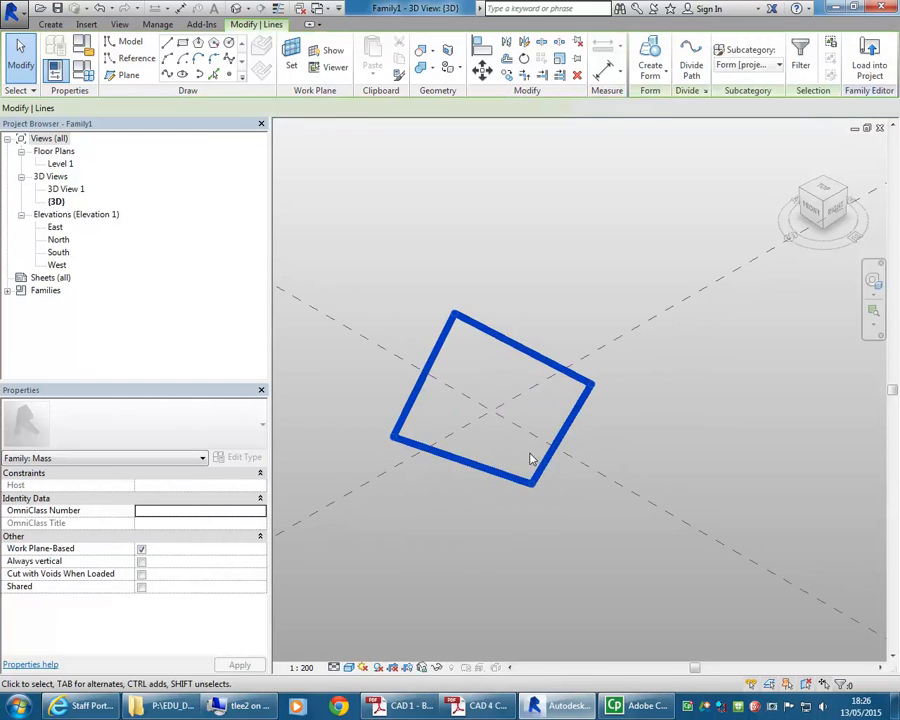
pyautogui.scroll(-1, 504, 536)
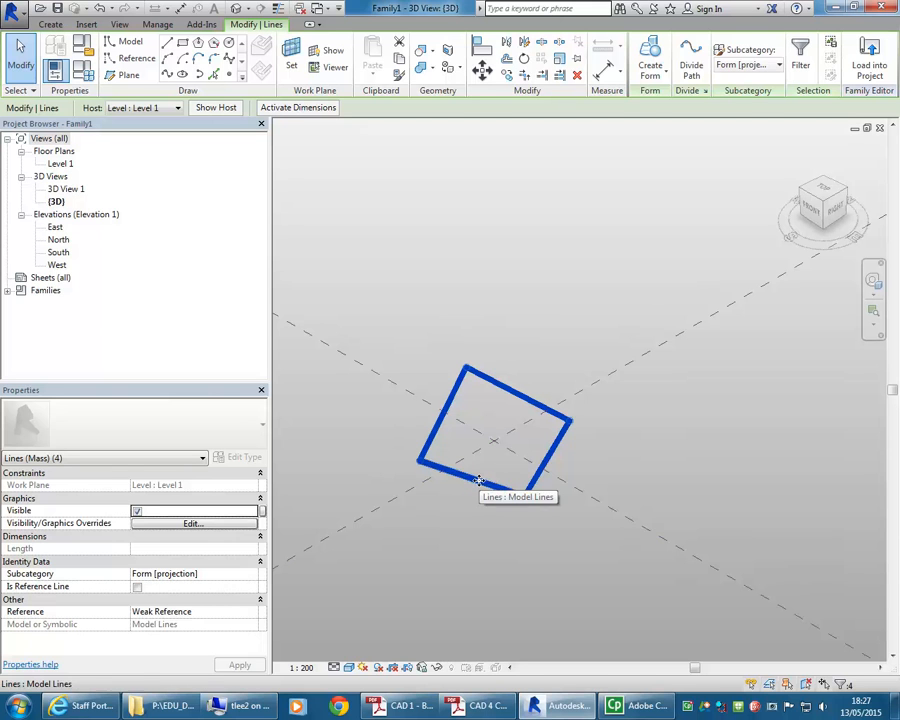
pyautogui.click(445, 295)
# Draw a single open model line on Level 1 beside the outline, crossing the nearby reference plane, and end the line command
pyautogui.scroll(-2, 445, 295)
pyautogui.moveTo(453, 303)
pyautogui.mouseDown(button='middle')
pyautogui.moveTo(516, 418)
pyautogui.moveTo(488, 378)
pyautogui.mouseUp(button='middle')
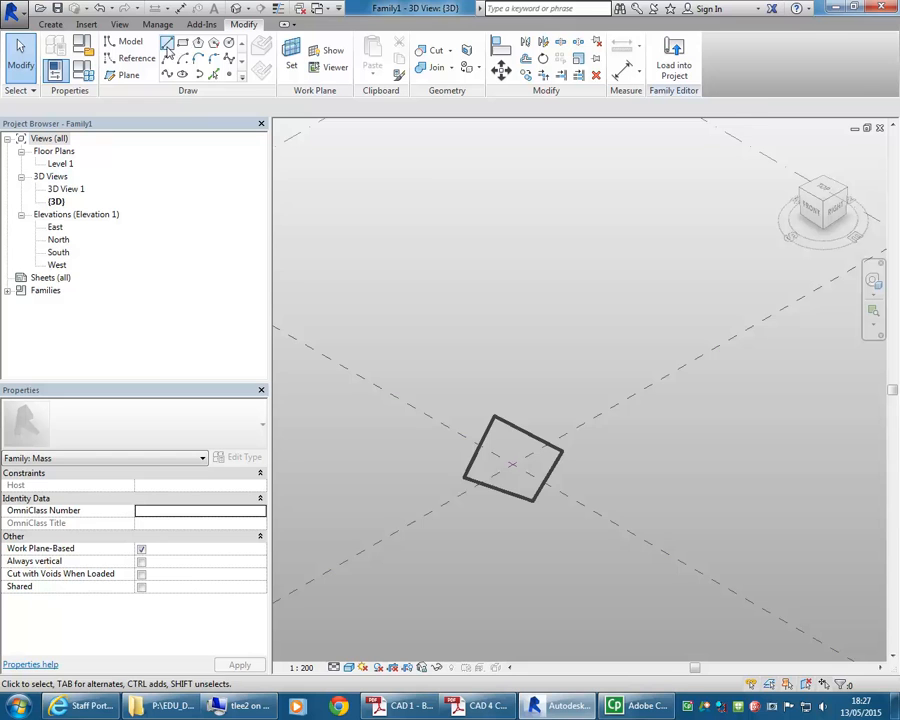
pyautogui.click(122, 40)
pyautogui.click(423, 450)
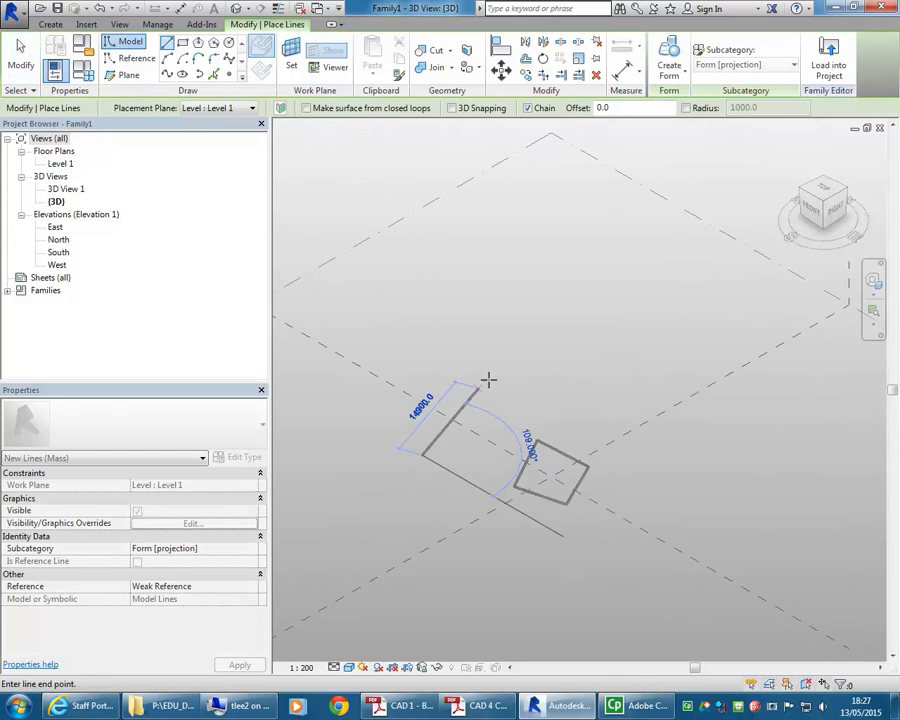
pyautogui.click(514, 384)
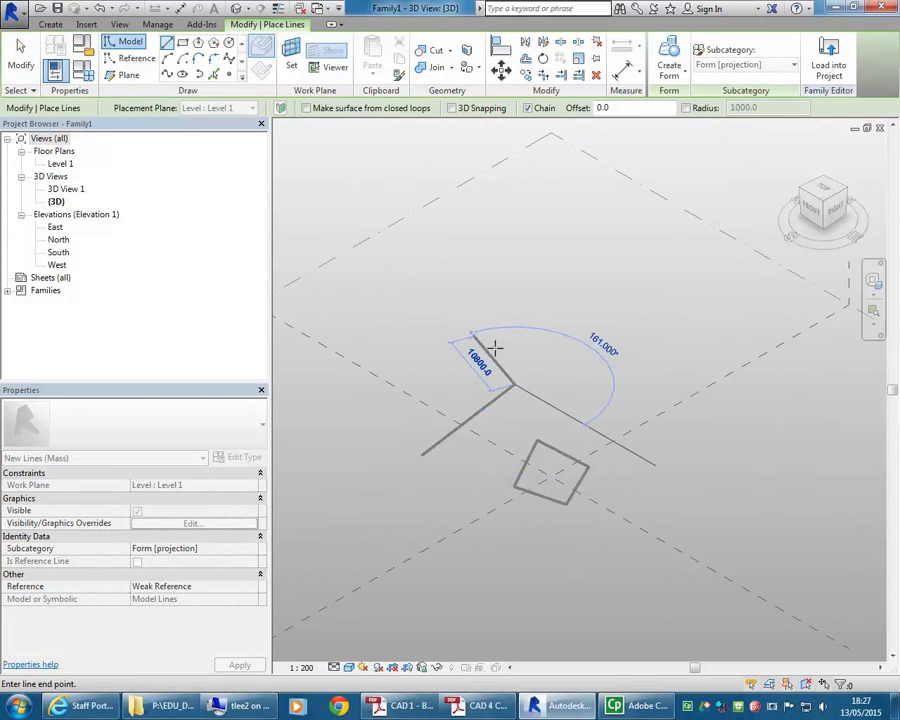
pyautogui.press('Escape')
pyautogui.scroll(-2, 617, 420)
pyautogui.moveTo(612, 428); pyautogui.dragTo(592, 440, button='middle')
pyautogui.scroll(1, 565, 422)
pyautogui.scroll(2, 552, 456)
pyautogui.moveTo(552, 522); pyautogui.dragTo(494, 528, button='middle')
pyautogui.scroll(-2, 480, 528)
pyautogui.moveTo(402, 532); pyautogui.dragTo(490, 510, button='middle')
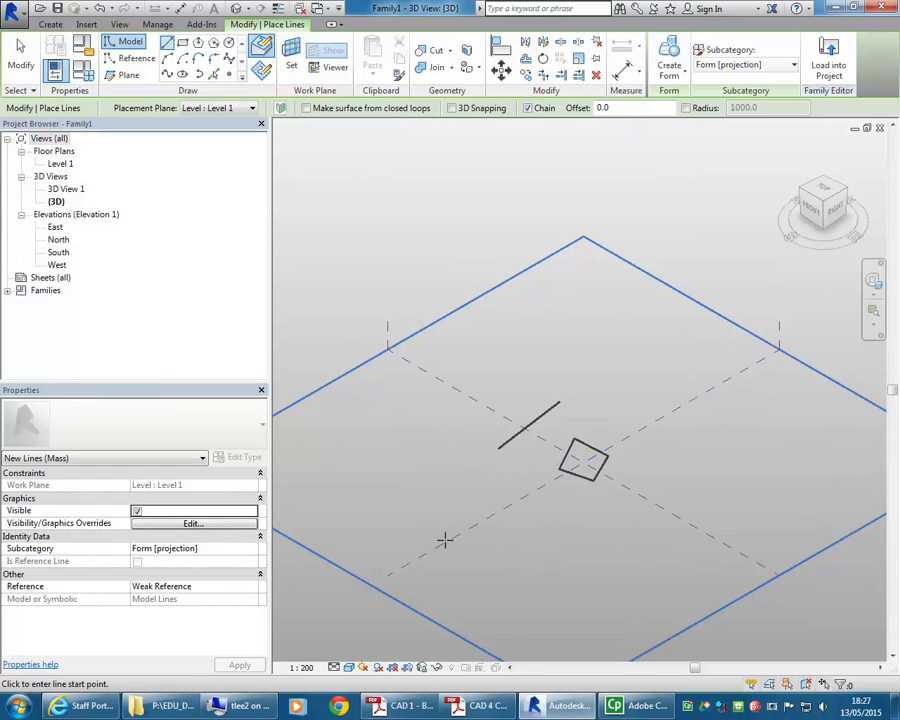
pyautogui.press('Escape')
pyautogui.press('Escape')
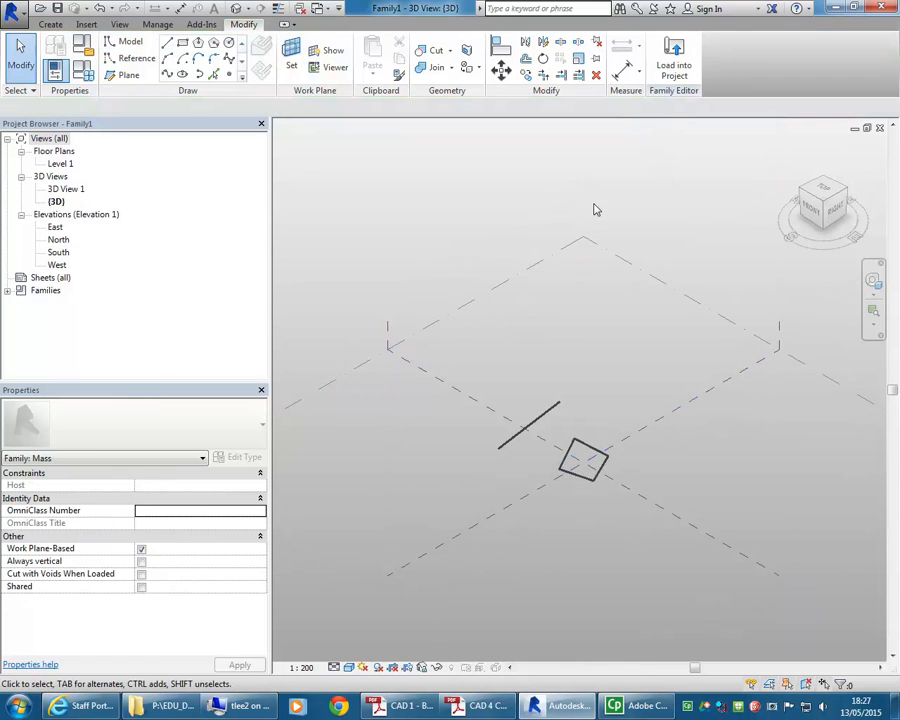
# Set the Center (Left/Right) reference plane as the active work plane in the 3D view
pyautogui.click(462, 535)
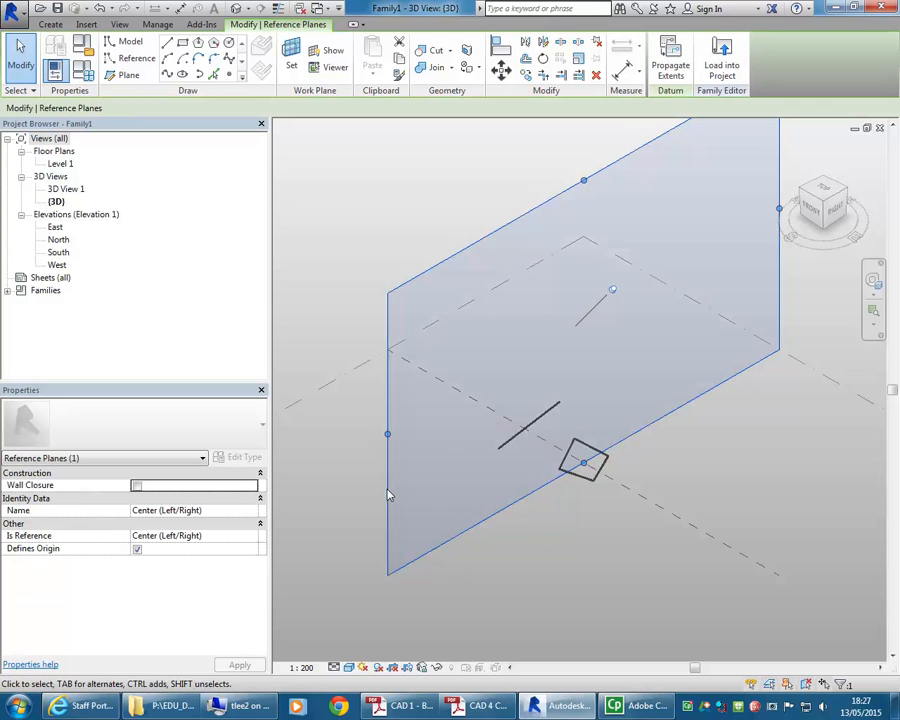
pyautogui.click(291, 58)
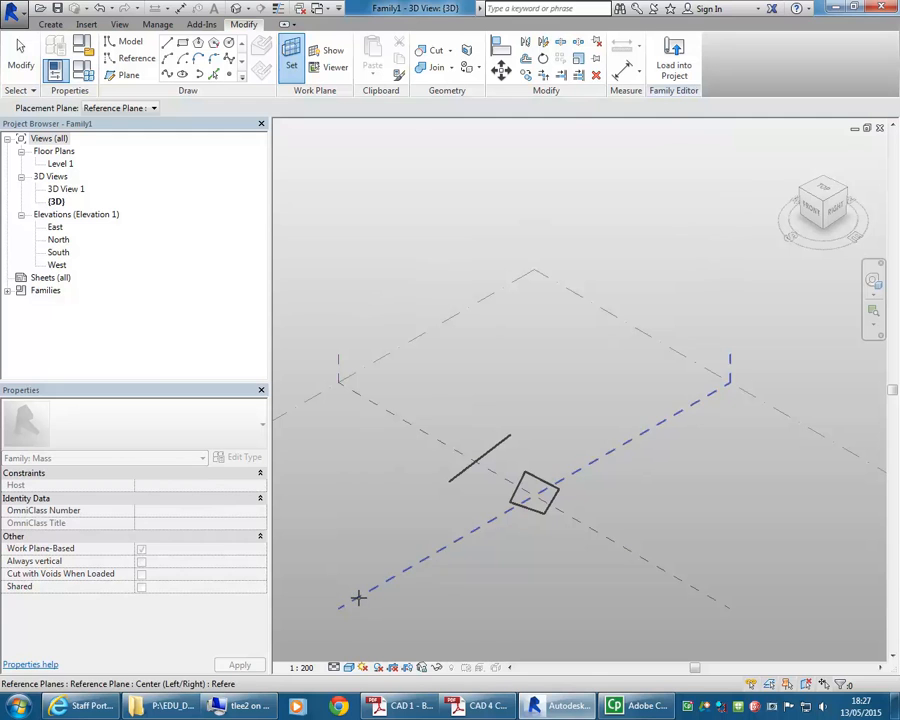
pyautogui.click(358, 598)
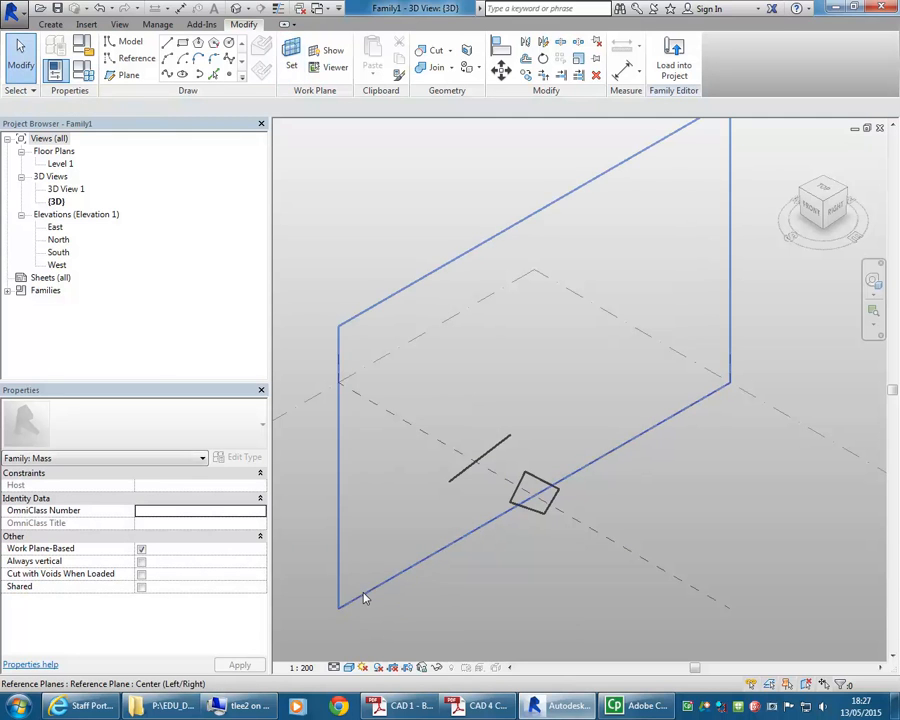
pyautogui.click(198, 42)
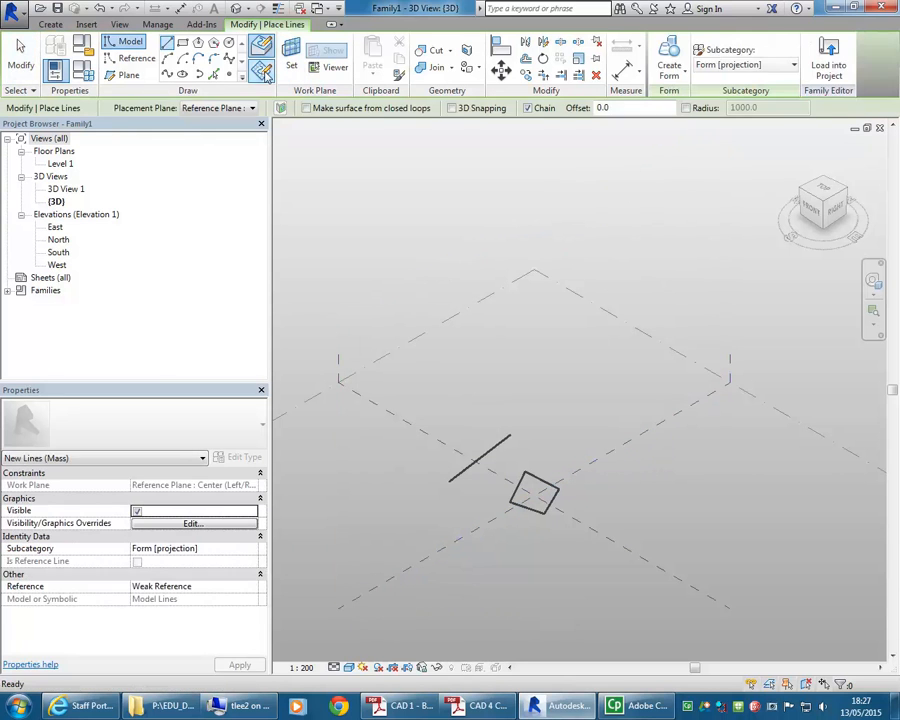
pyautogui.scroll(-2, 374, 442)
pyautogui.keyDown('shift'); pyautogui.moveTo(534, 454); pyautogui.dragTo(482, 418, button='middle'); pyautogui.keyUp('shift')
pyautogui.press('Escape')
pyautogui.press('Escape')
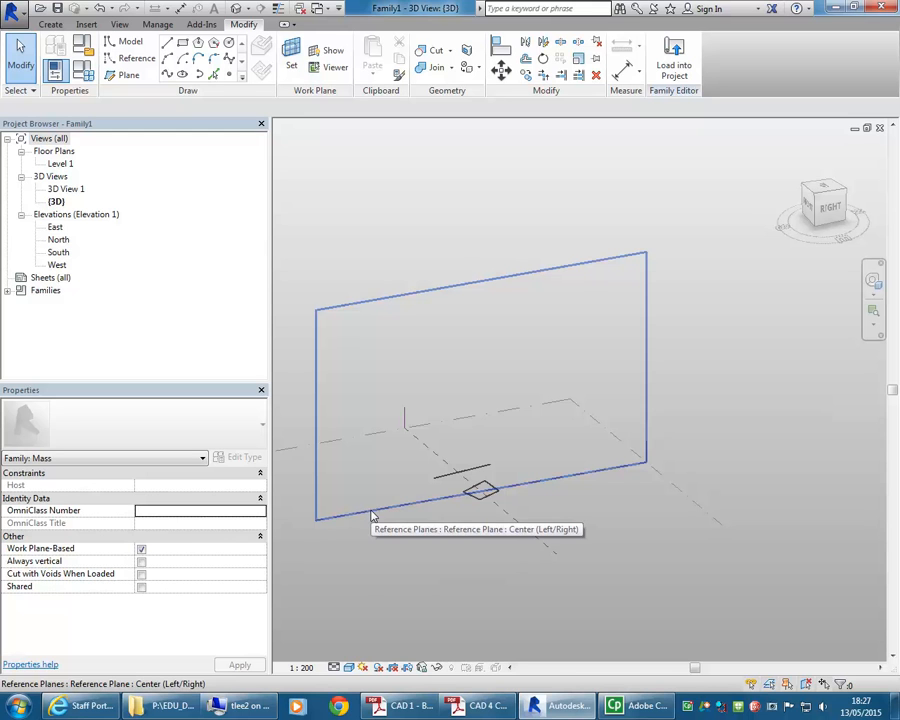
# Draw a closed four-sided model line profile standing on the reference plane, with a base about 10000 mm and a sloping upper edge about 15000 mm
pyautogui.moveTo(576, 472)
pyautogui.keyDown('shift'); pyautogui.mouseDown(button='middle')
pyautogui.moveTo(536, 424)
pyautogui.moveTo(566, 480)
pyautogui.moveTo(551, 493)
pyautogui.mouseUp(button='middle'); pyautogui.keyUp('shift')
pyautogui.click(167, 44)
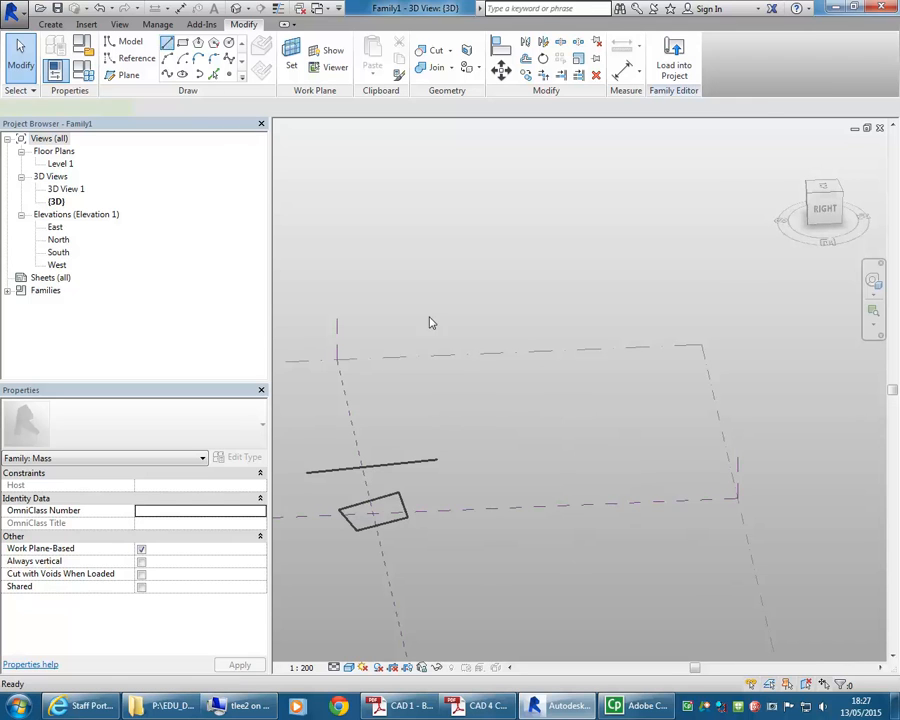
pyautogui.click(621, 504)
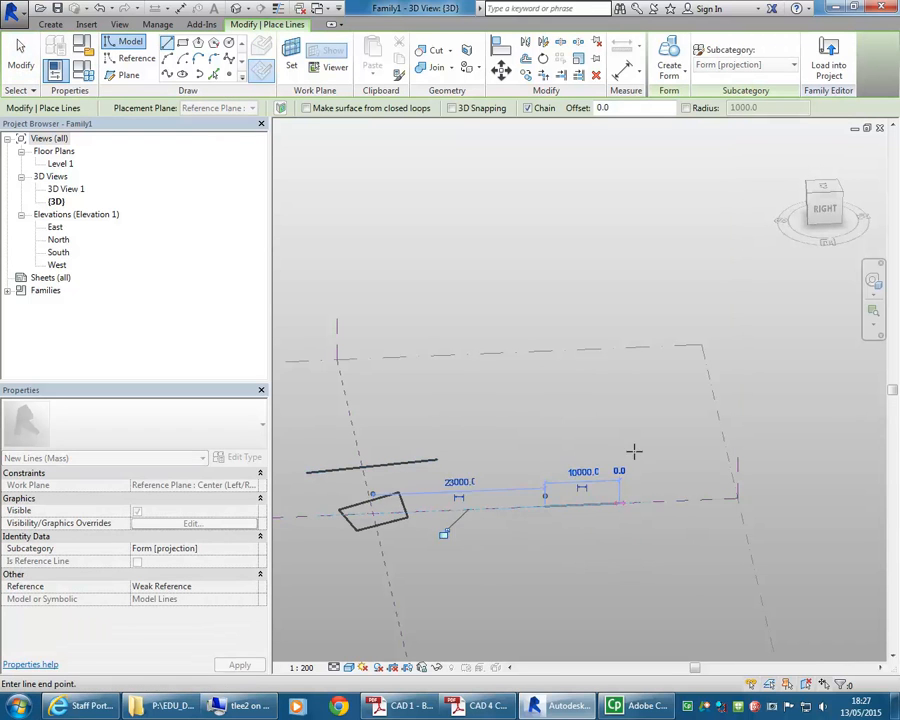
pyautogui.click(632, 437)
pyautogui.click(526, 412)
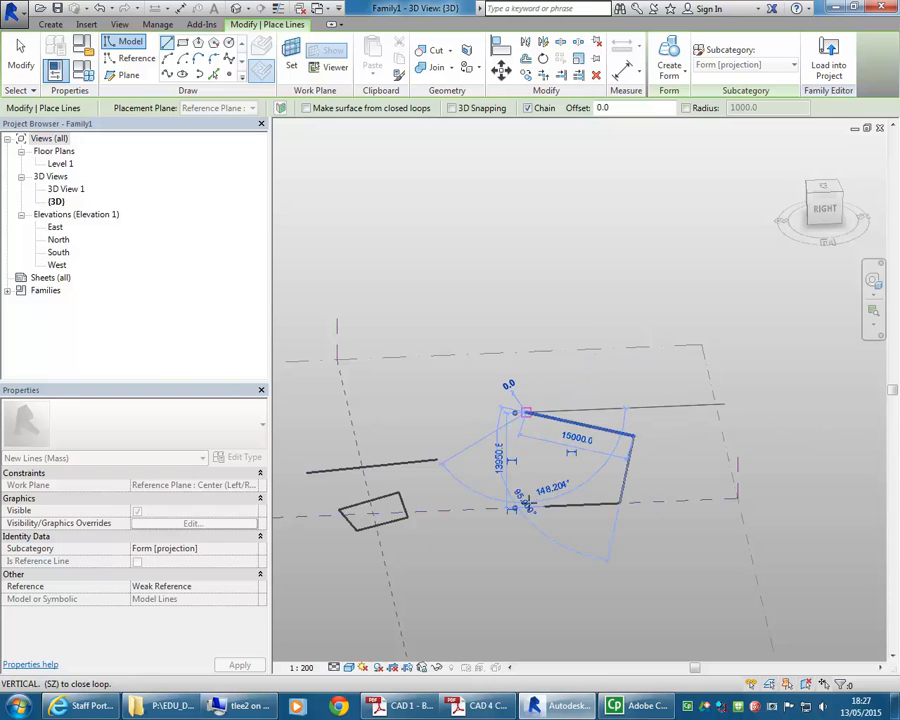
pyautogui.click(543, 505)
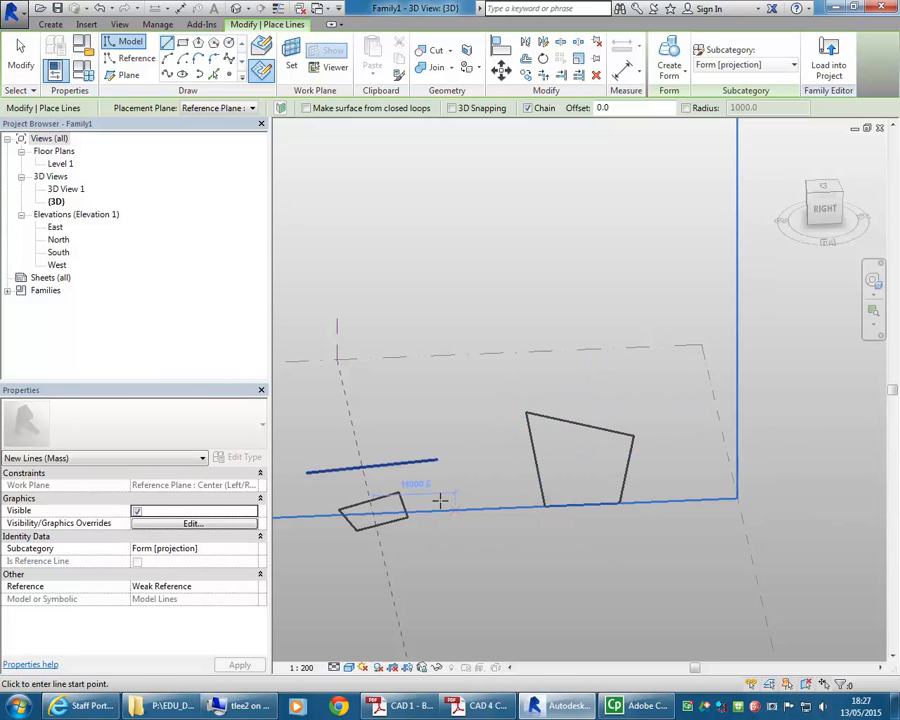
pyautogui.keyDown('shift'); pyautogui.moveTo(440, 500); pyautogui.dragTo(632, 484, button='middle'); pyautogui.keyUp('shift')
pyautogui.press('Escape')
pyautogui.press('Escape')
pyautogui.keyDown('shift'); pyautogui.moveTo(622, 539); pyautogui.dragTo(595, 560, button='middle'); pyautogui.keyUp('shift')
pyautogui.keyDown('shift'); pyautogui.moveTo(443, 494); pyautogui.dragTo(459, 502, button='middle'); pyautogui.keyUp('shift')
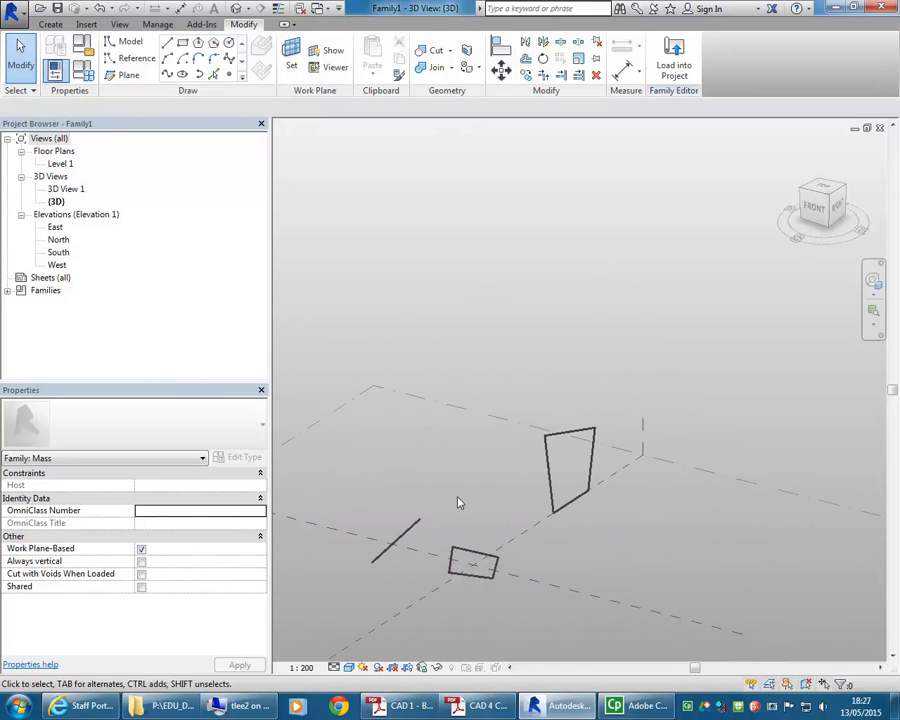
# In the Level 1 plan, select the upright profile with its reference plane and copy both to the side of the single open line
pyautogui.doubleClick(60, 163)
pyautogui.moveTo(541, 319); pyautogui.dragTo(488, 388, button='middle')
pyautogui.scroll(2, 488, 388)
pyautogui.moveTo(532, 320); pyautogui.dragTo(463, 434)
pyautogui.scroll(1, 482, 394)
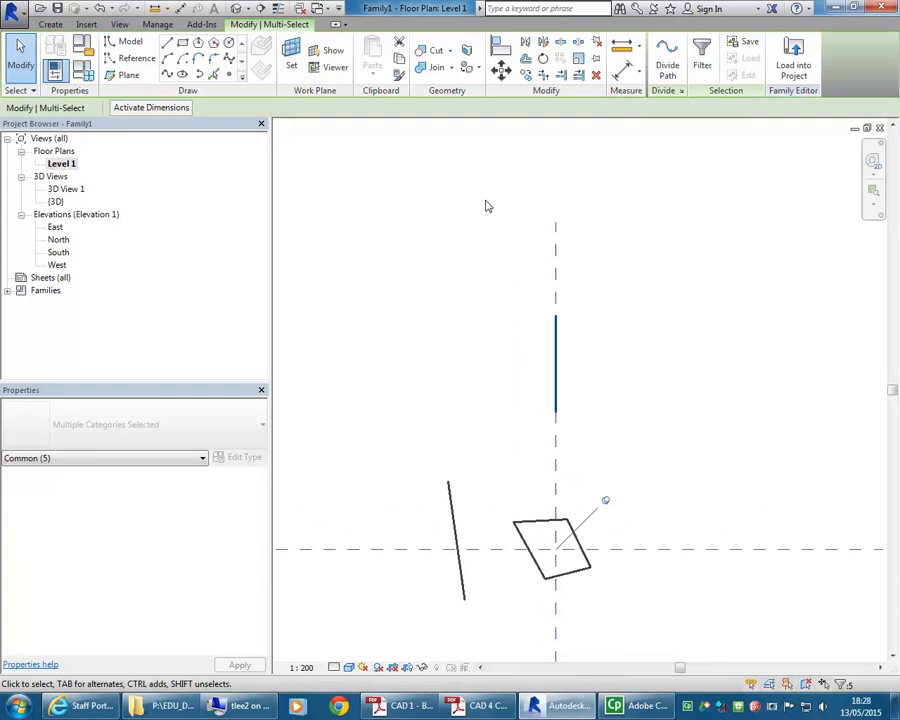
pyautogui.click(526, 80)
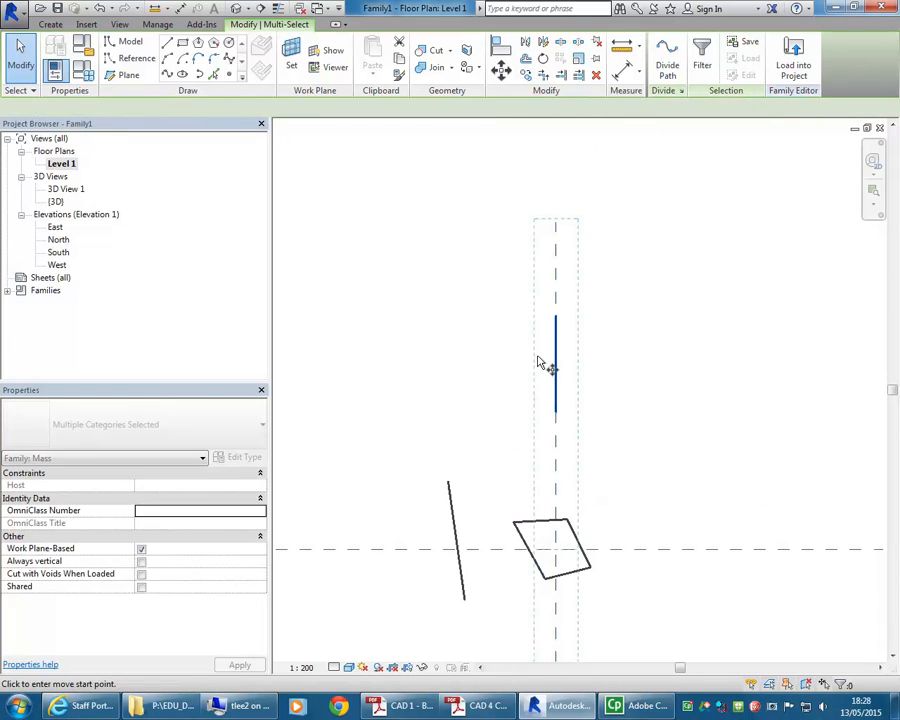
pyautogui.click(558, 365)
pyautogui.click(476, 355)
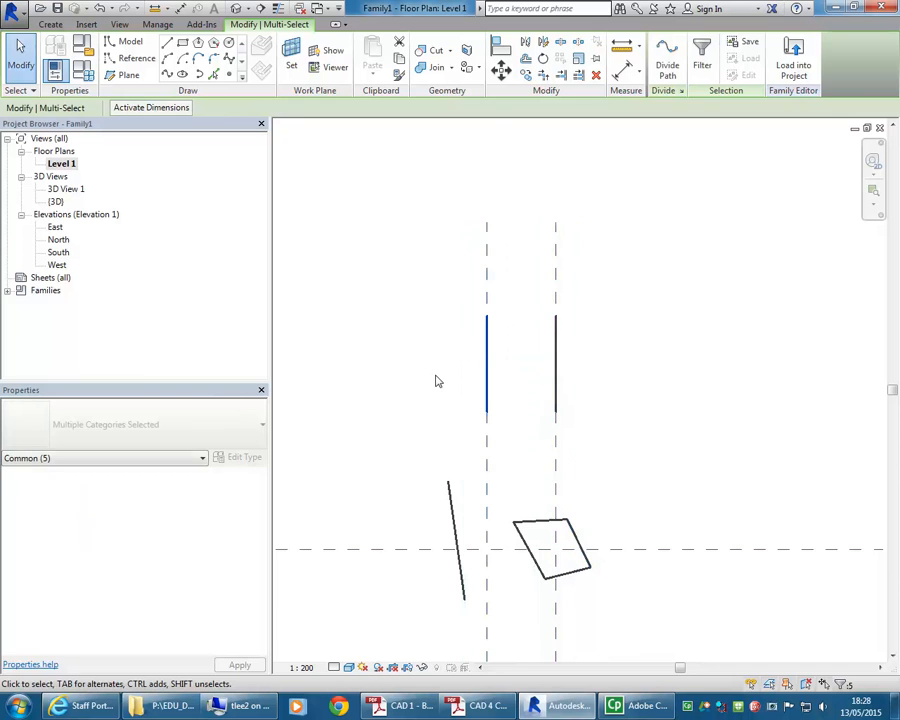
# Copy the newest profile and its reference plane twice more in the same direction, spacing the last copy 13000 mm from the previous one
pyautogui.click(526, 78)
pyautogui.click(487, 382)
pyautogui.click(401, 381)
pyautogui.scroll(-1, 394, 379)
pyautogui.moveTo(395, 383); pyautogui.dragTo(487, 386, button='middle')
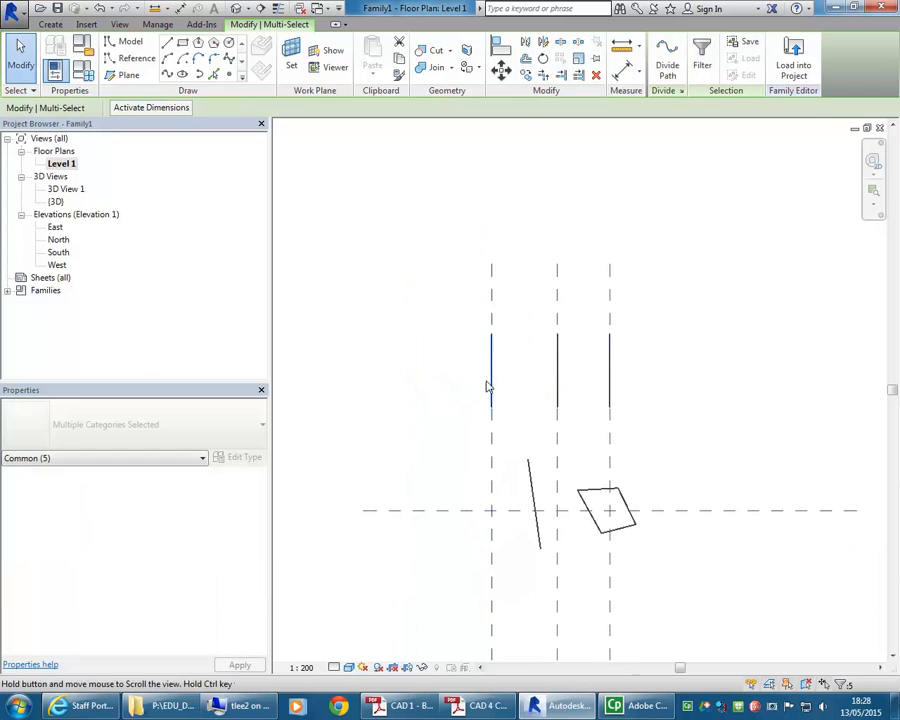
pyautogui.click(526, 78)
pyautogui.click(491, 379)
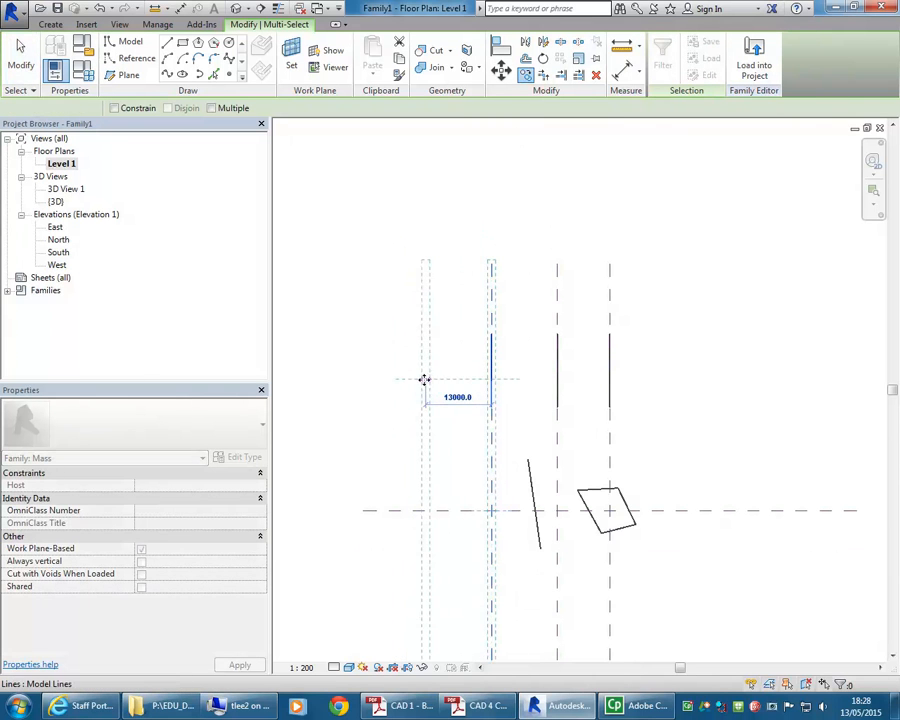
pyautogui.click(424, 379)
pyautogui.press('Escape')
pyautogui.scroll(-1, 392, 380)
# In the 3D view, lower only the upper edge of the third upright profile, counted from the original
pyautogui.click(236, 8)
pyautogui.keyDown('shift'); pyautogui.moveTo(420, 470); pyautogui.dragTo(468, 528, button='middle'); pyautogui.keyUp('shift')
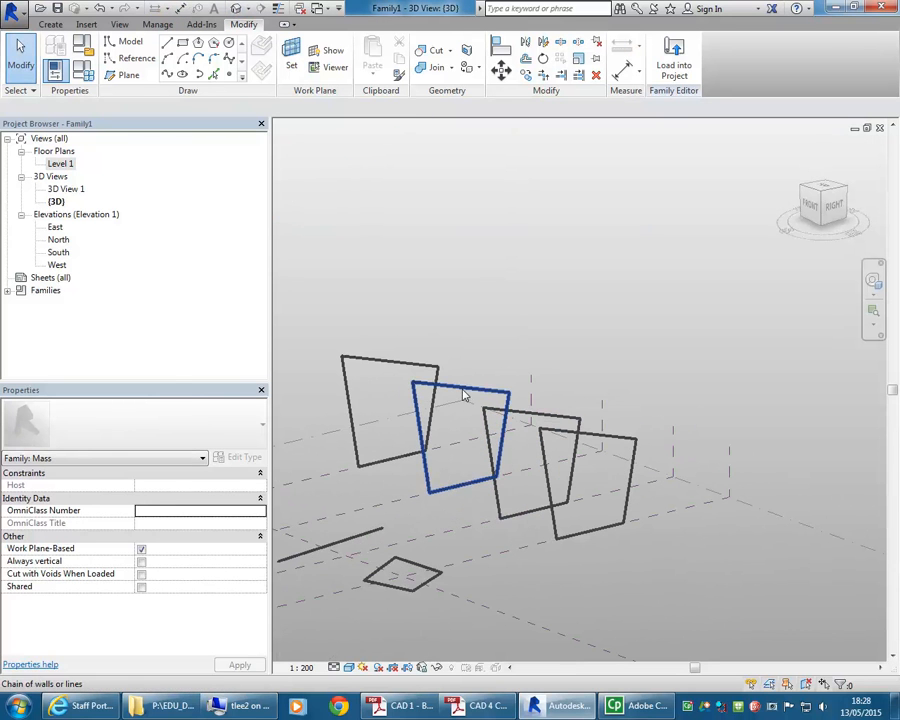
pyautogui.click(463, 393)
pyautogui.click(459, 388)
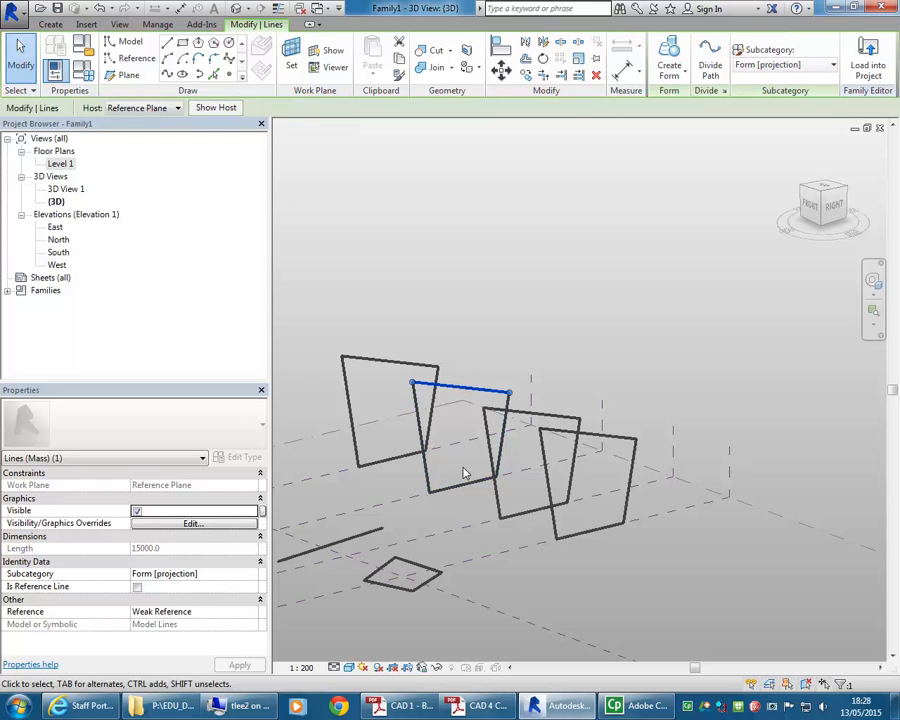
pyautogui.press('Down')
pyautogui.press('Down')
pyautogui.press('Down')
pyautogui.press('Down')
pyautogui.press('Down')
pyautogui.press('Down')
pyautogui.press('Down')
pyautogui.press('Down')
pyautogui.press('Down')
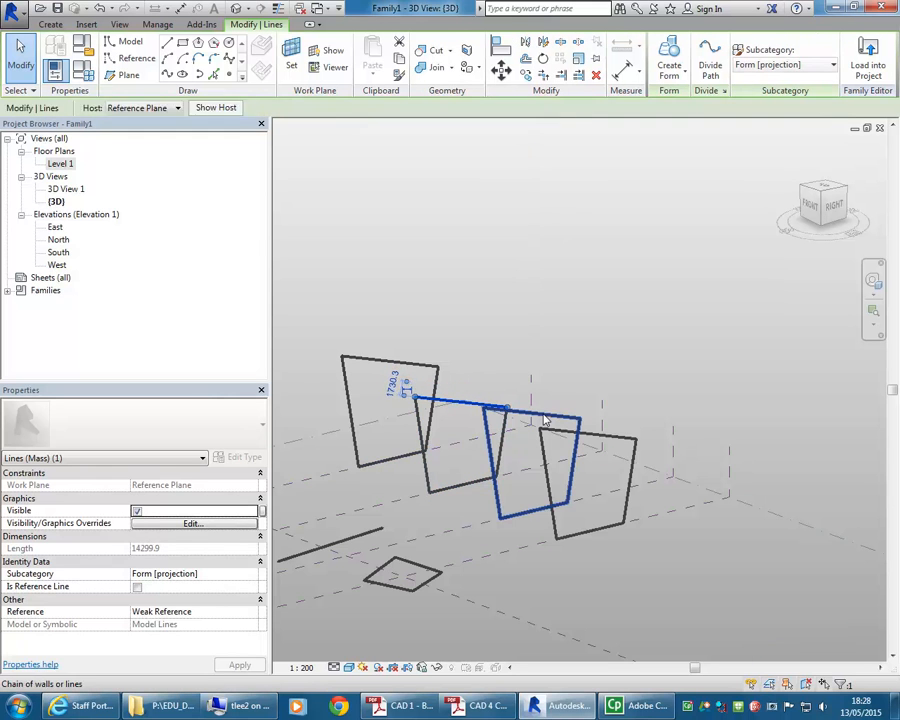
# Lower the upper edge of the second upright profile slightly and that of the farthest profile noticeably more
pyautogui.click(545, 421)
pyautogui.click(538, 417)
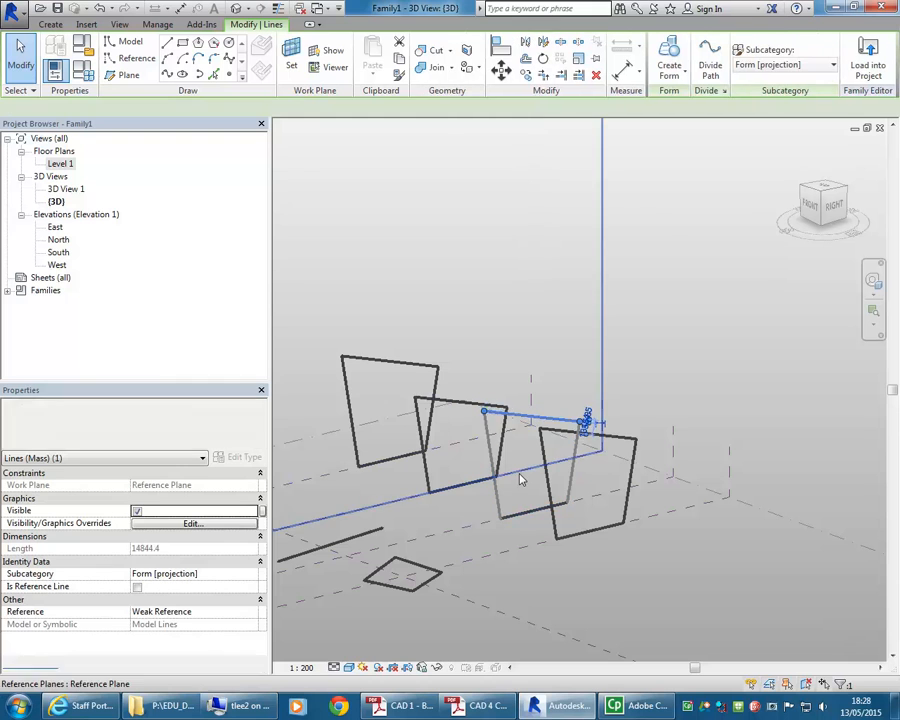
pyautogui.click(396, 366)
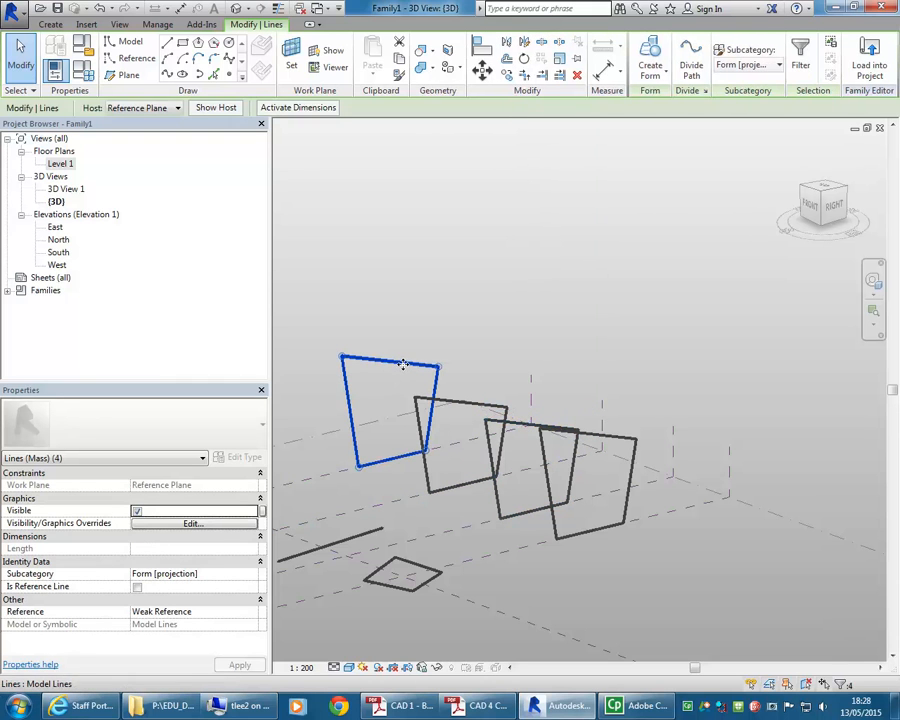
pyautogui.click(403, 365)
pyautogui.press('Down')
pyautogui.press('Down')
pyautogui.press('Down')
pyautogui.press('Down')
pyautogui.press('Down')
pyautogui.press('Down')
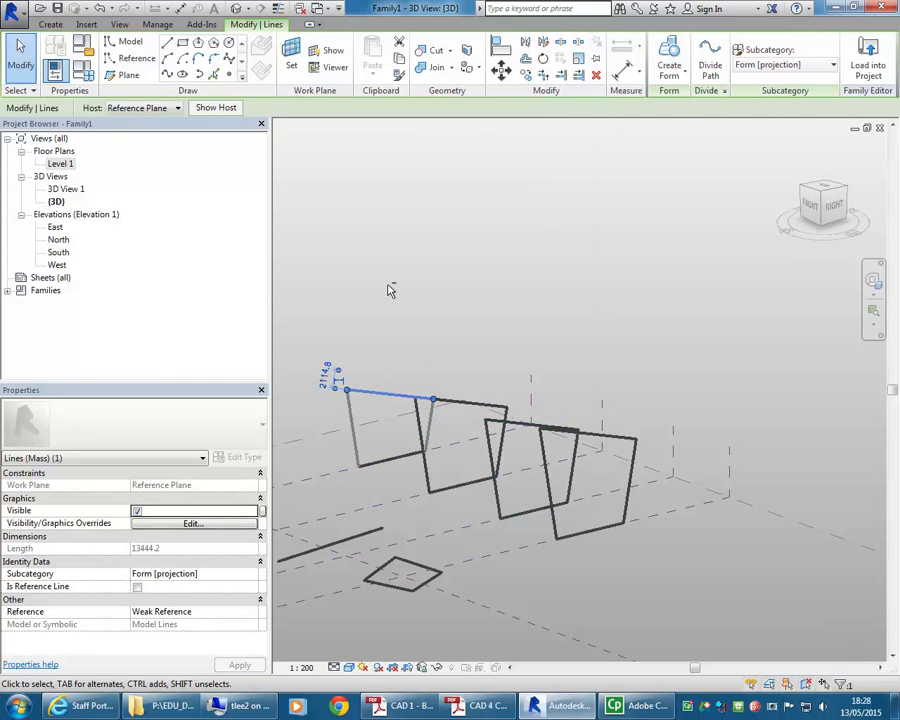
pyautogui.click(388, 292)
# Enlarge the flat Level 1 outline by moving its two opposite short edges outward
pyautogui.keyDown('shift'); pyautogui.moveTo(376, 356); pyautogui.dragTo(488, 375, button='middle'); pyautogui.keyUp('shift')
pyautogui.scroll(1, 488, 376)
pyautogui.moveTo(468, 472); pyautogui.dragTo(524, 432, button='middle')
pyautogui.scroll(1, 536, 492)
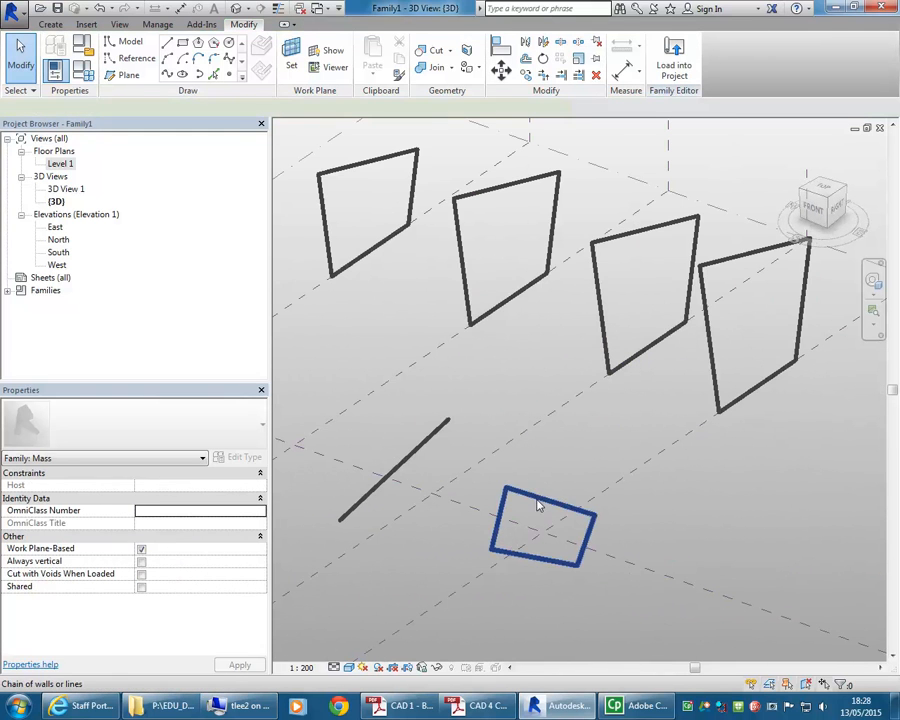
pyautogui.click(540, 500)
pyautogui.click(544, 498)
pyautogui.moveTo(544, 498); pyautogui.dragTo(532, 584)
pyautogui.click(446, 474)
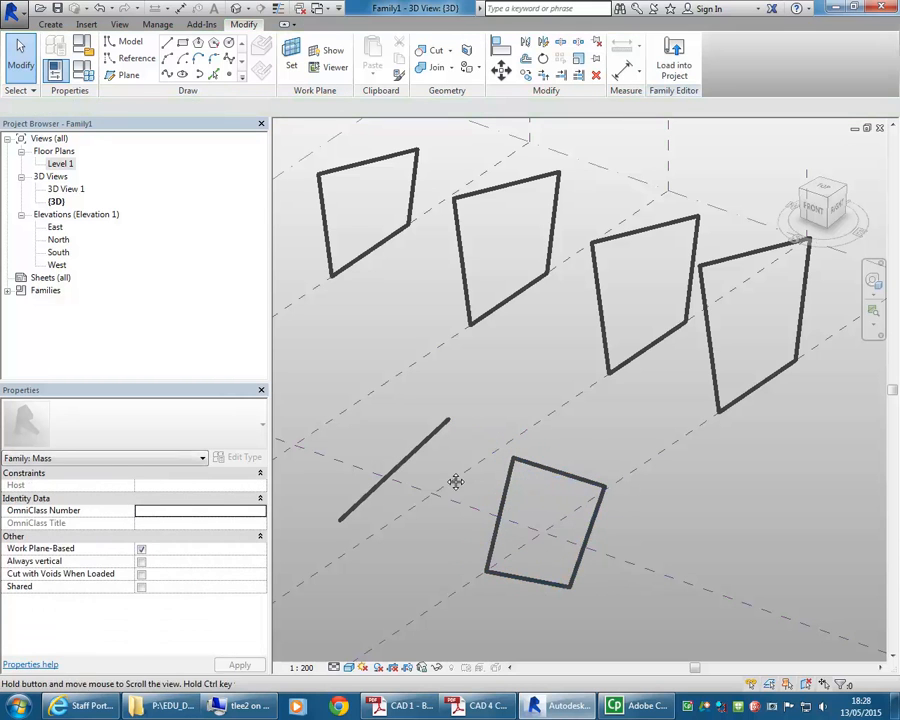
# Create a solid extruded form from the closed Level 1 outline
pyautogui.click(518, 522)
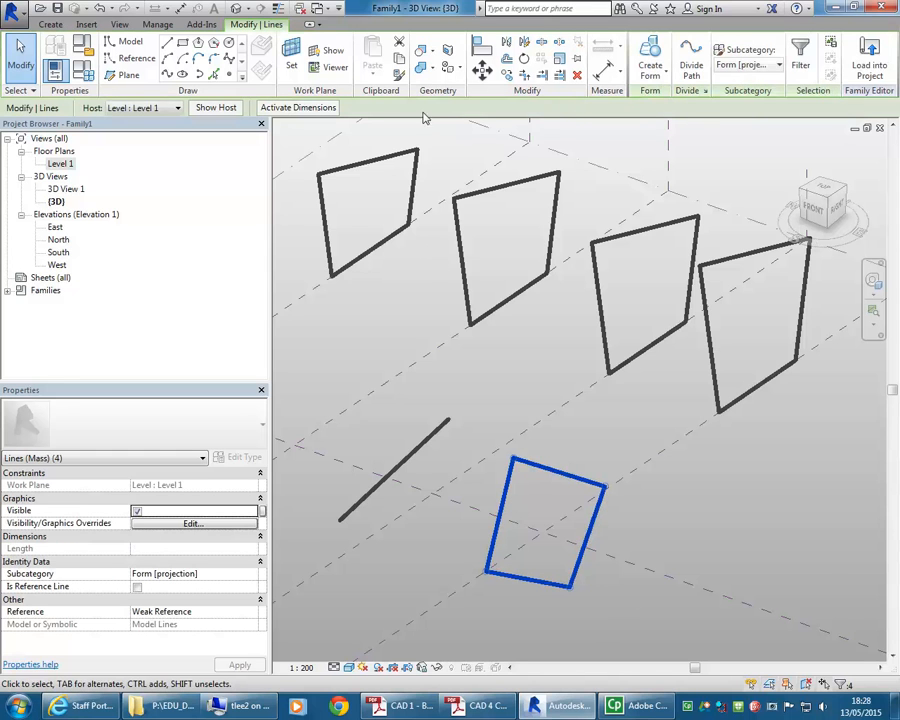
pyautogui.moveTo(578, 357); pyautogui.dragTo(535, 321, button='middle')
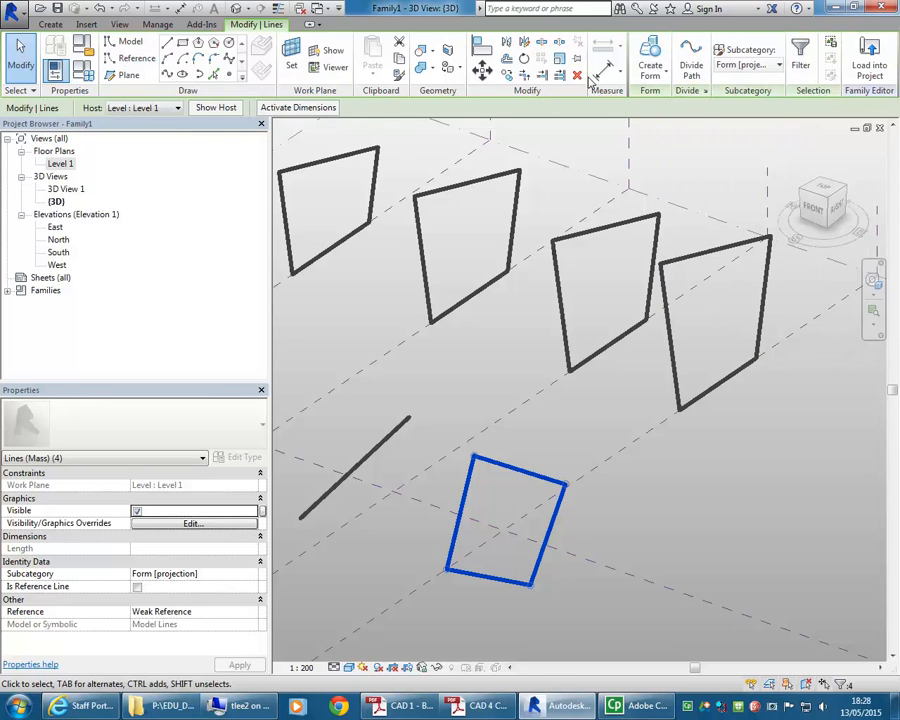
pyautogui.click(651, 50)
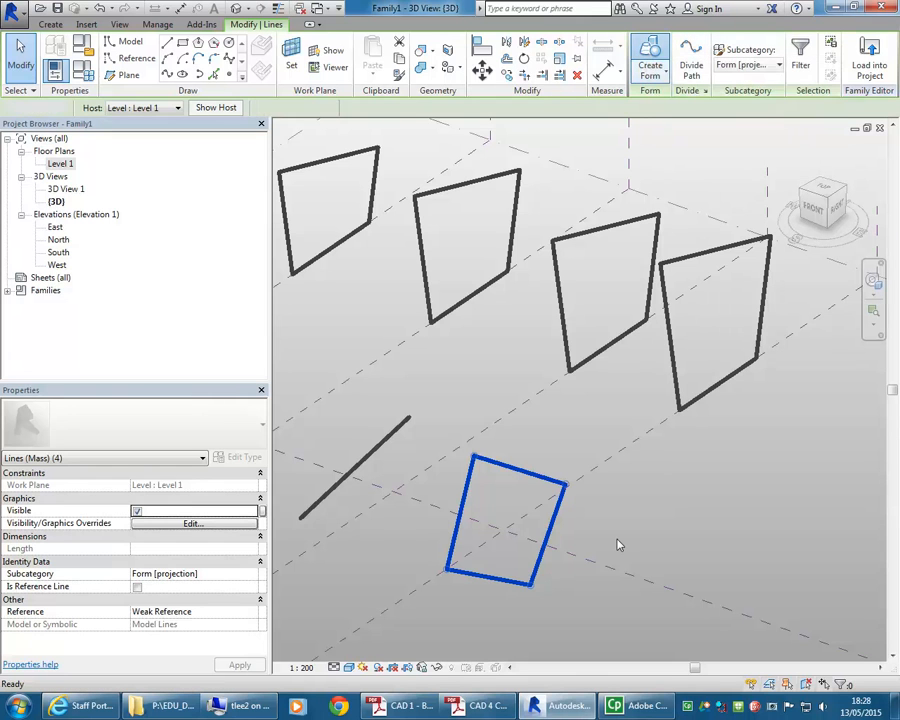
pyautogui.keyDown('shift'); pyautogui.moveTo(657, 562); pyautogui.dragTo(621, 580, button='middle'); pyautogui.keyUp('shift')
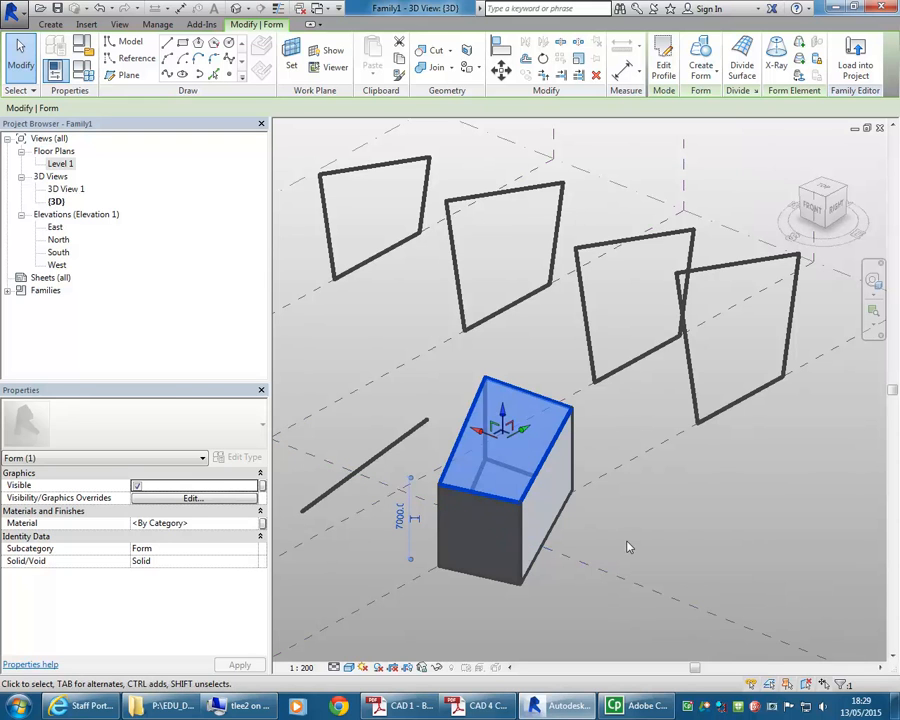
pyautogui.keyDown('shift'); pyautogui.moveTo(599, 543); pyautogui.dragTo(657, 515, button='middle'); pyautogui.keyUp('shift')
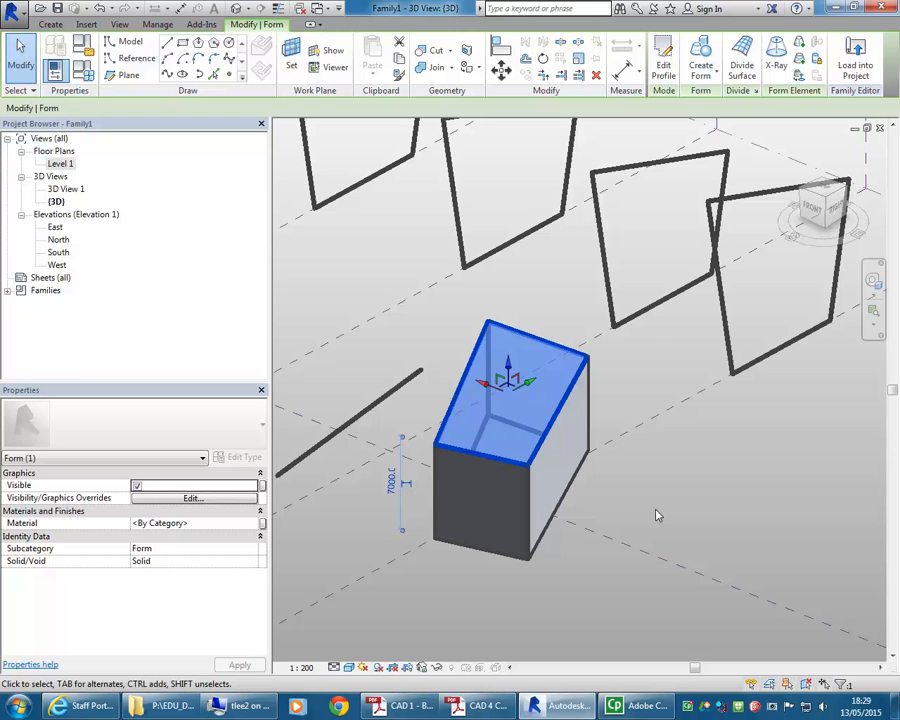
pyautogui.click(656, 514)
# Create a surface form from the single open line, and undo both the surface and the solid extrusion
pyautogui.moveTo(383, 430); pyautogui.dragTo(441, 444, button='middle')
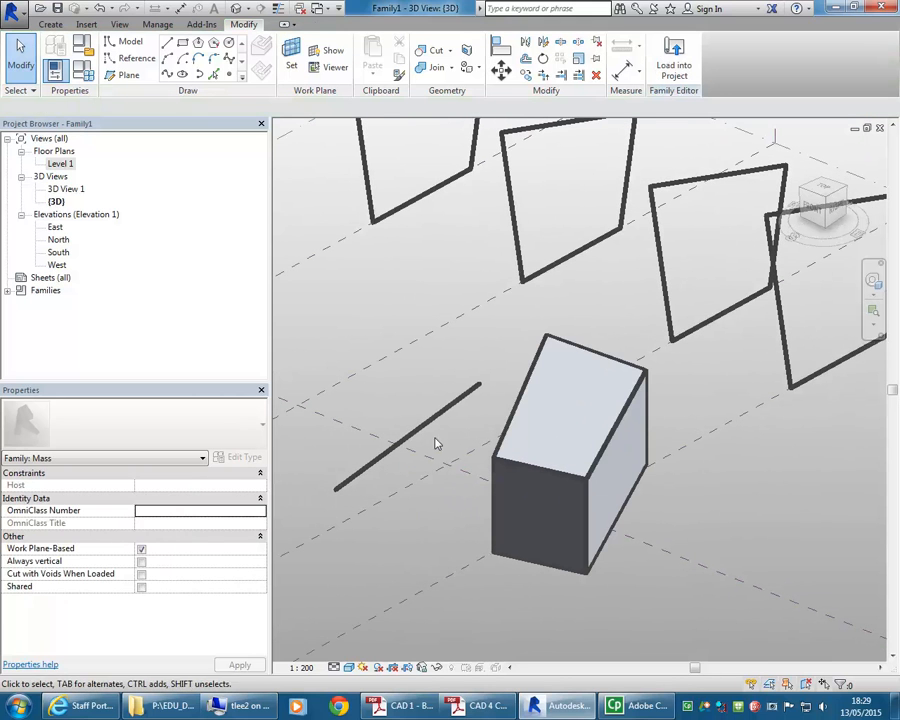
pyautogui.click(416, 432)
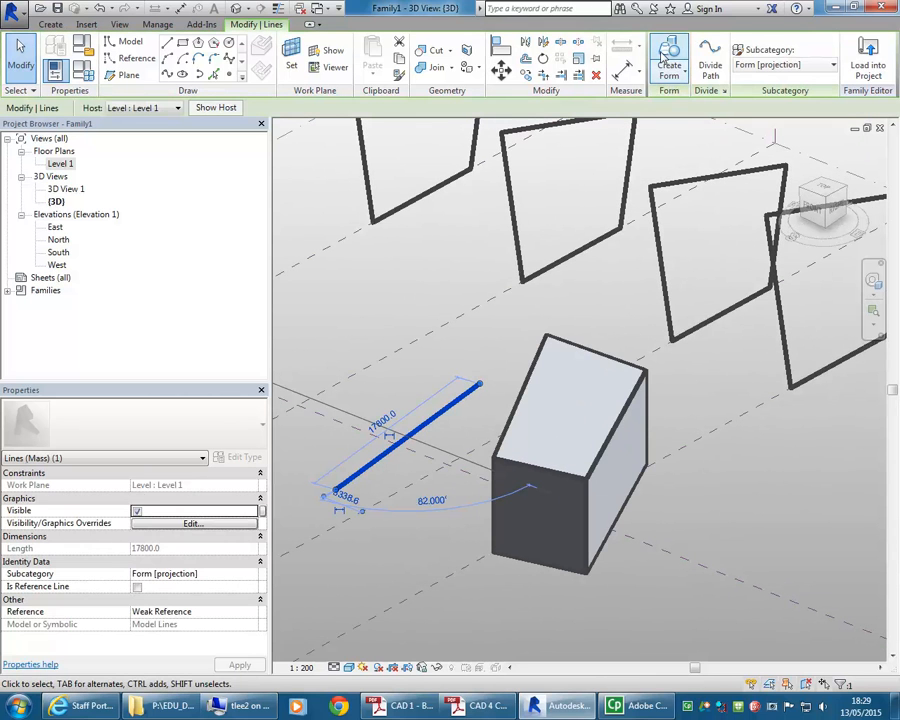
pyautogui.click(665, 60)
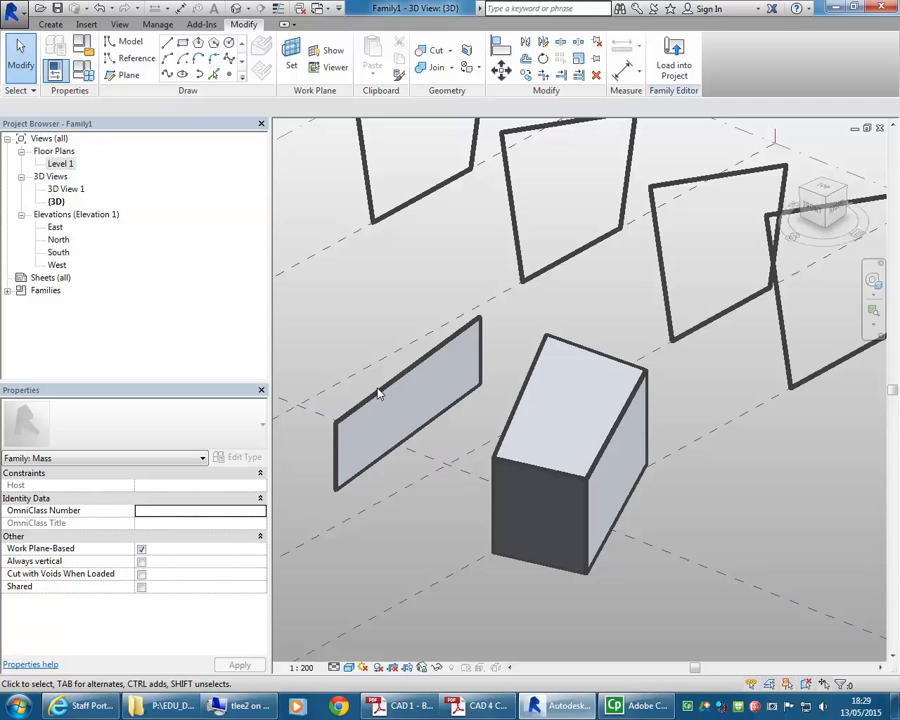
pyautogui.hotkey('ctrl', 'z')
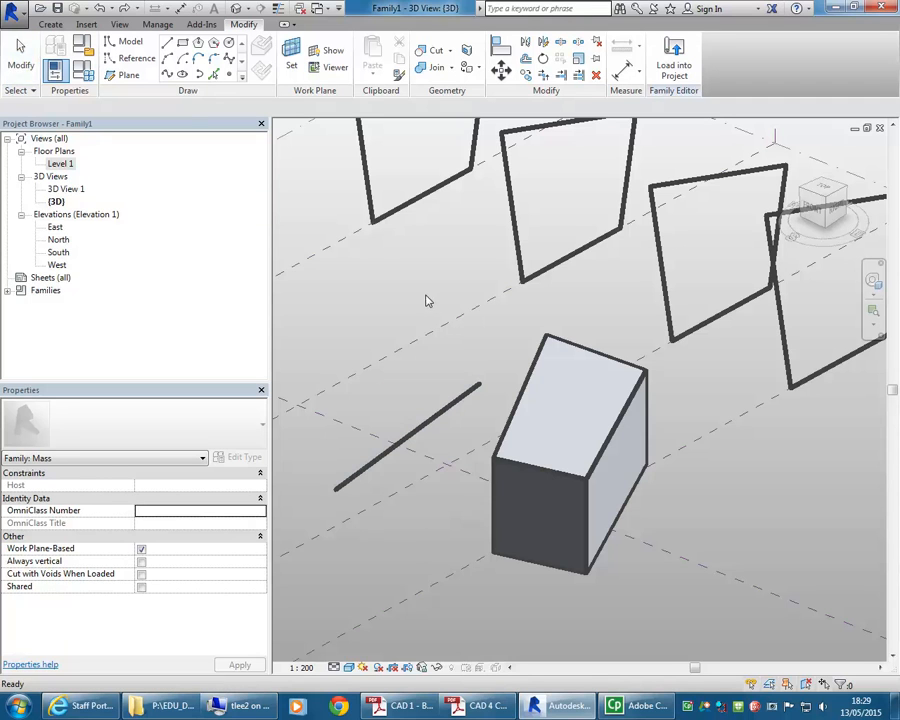
pyautogui.hotkey('ctrl', 'z')
# Create a revolved form from the closed Level 1 outline, using the single open line as its axis
pyautogui.moveTo(484, 454); pyautogui.dragTo(553, 425, button='middle')
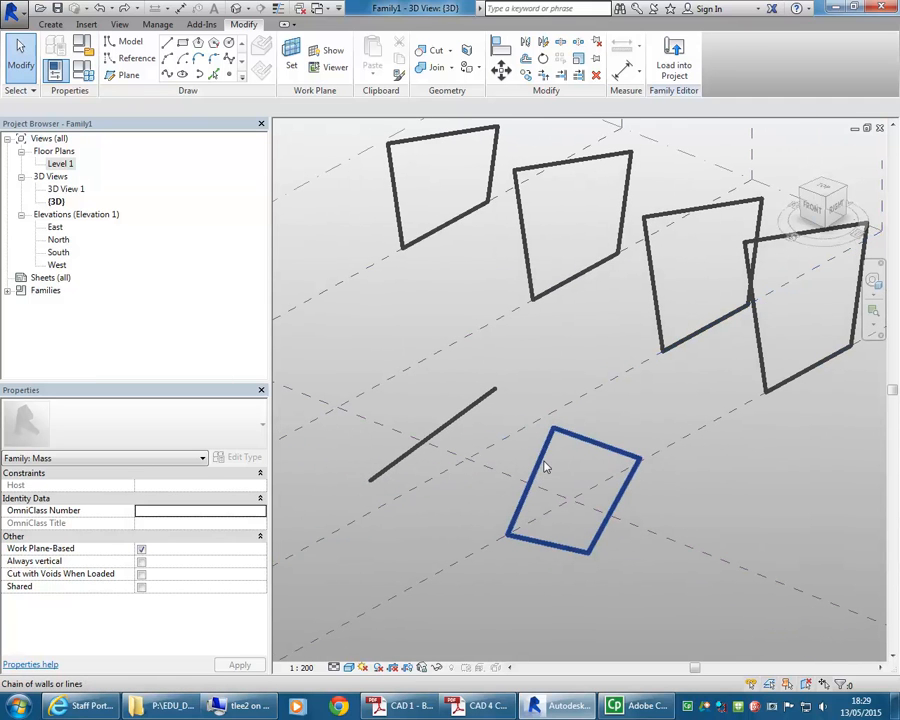
pyautogui.click(545, 467)
pyautogui.keyDown('ctrl'); pyautogui.click(455, 419); pyautogui.keyUp('ctrl')
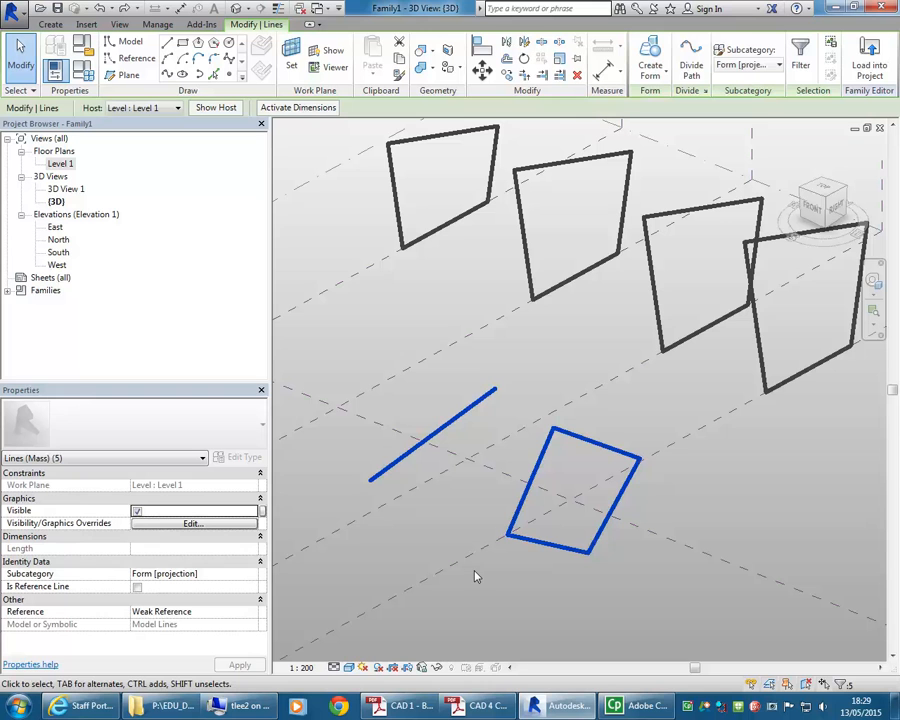
pyautogui.click(651, 55)
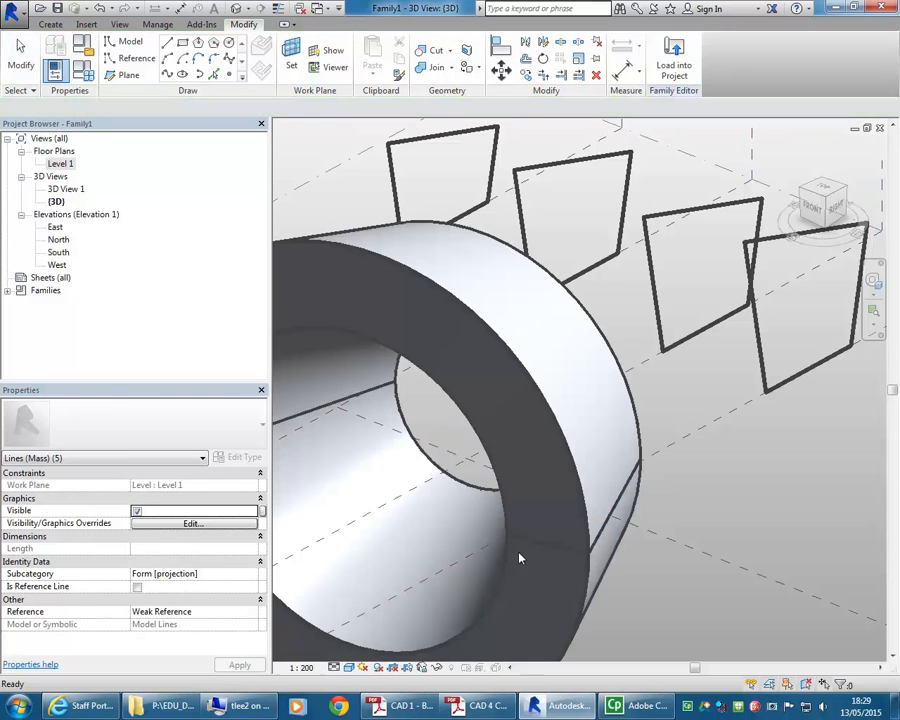
# Undo the revolved form so only the model line profiles remain
pyautogui.scroll(-2, 489, 522)
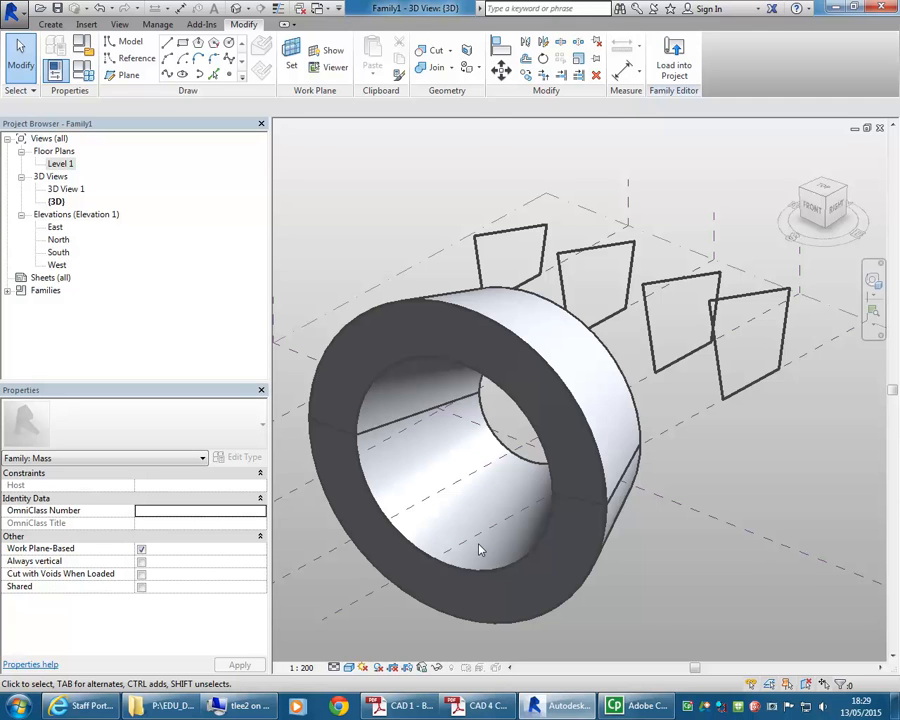
pyautogui.hotkey('ctrl', 'z')
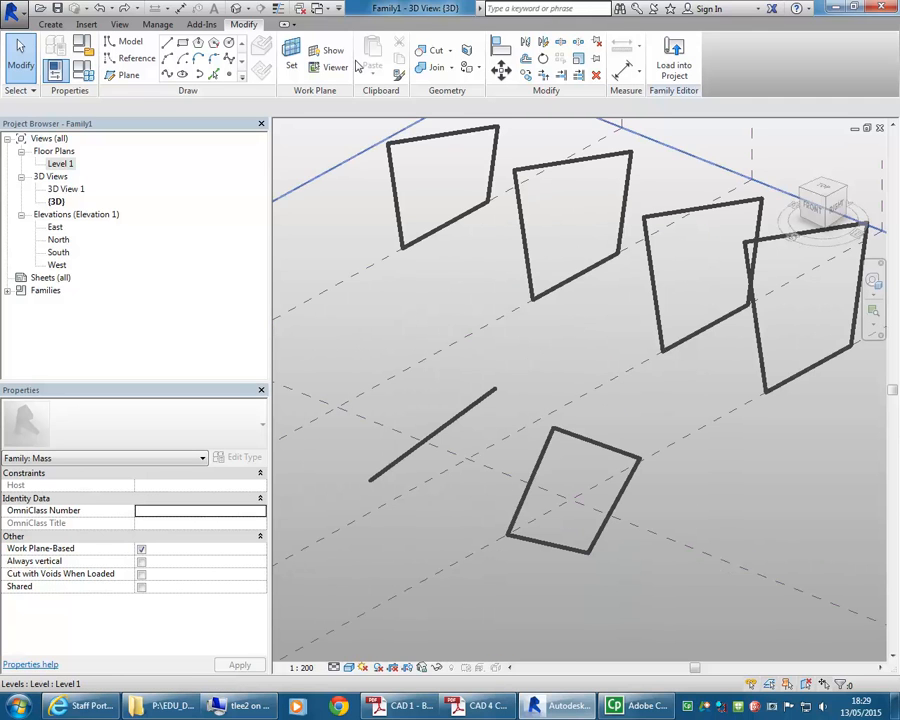
pyautogui.click(540, 462)
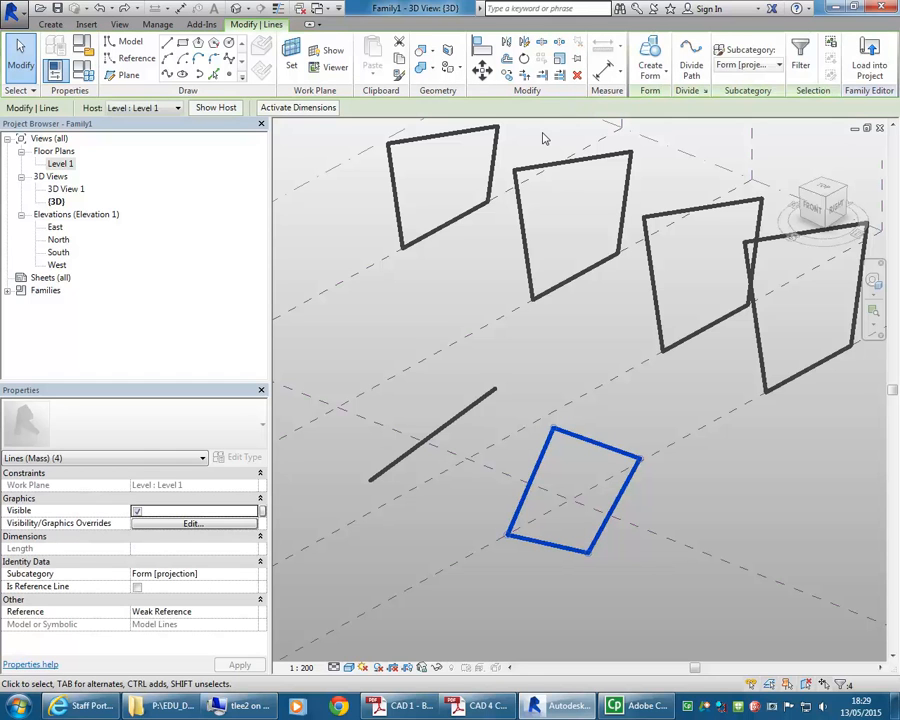
pyautogui.moveTo(608, 275); pyautogui.dragTo(548, 312, button='middle')
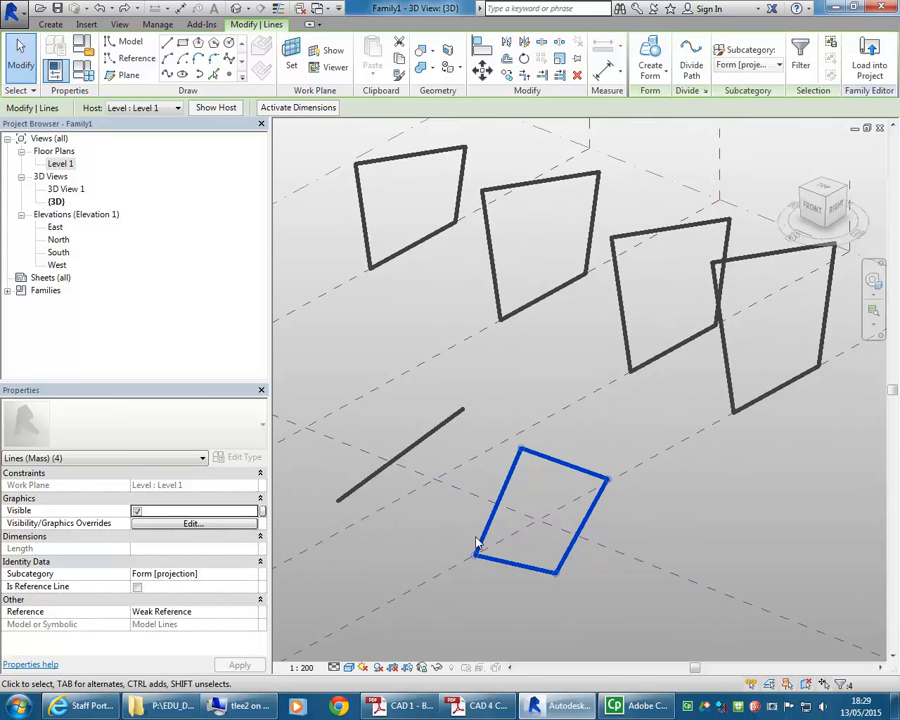
pyautogui.click(625, 446)
pyautogui.scroll(-2, 625, 446)
pyautogui.moveTo(626, 456); pyautogui.dragTo(554, 512, button='middle')
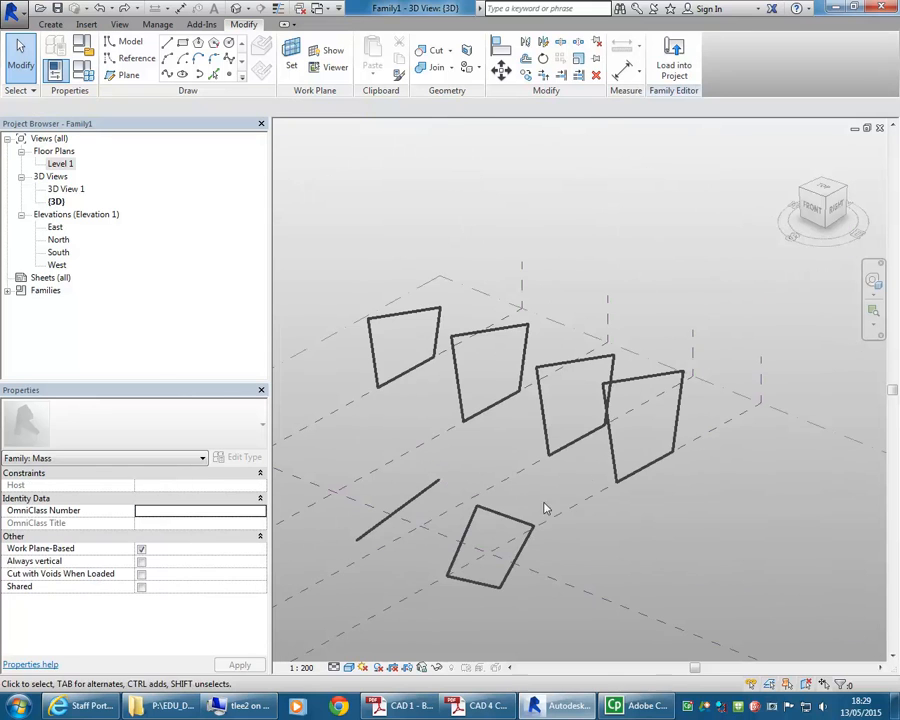
# Create a lofted form through the four upright profiles on the reference planes, and undo it
pyautogui.click(543, 418)
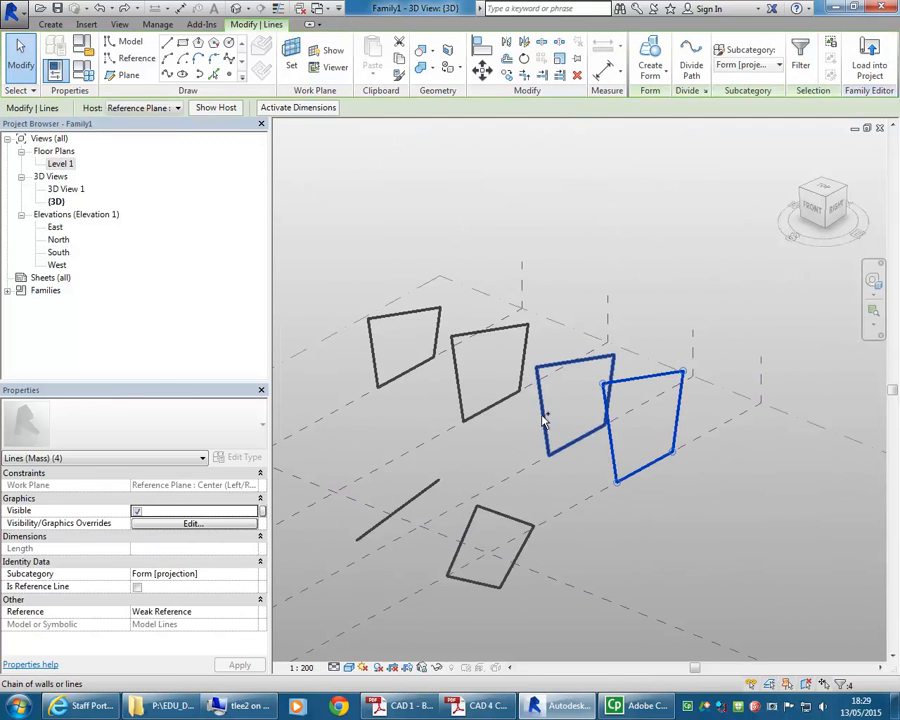
pyautogui.keyDown('ctrl'); pyautogui.click(458, 382); pyautogui.keyUp('ctrl')
pyautogui.keyDown('ctrl'); pyautogui.click(373, 352); pyautogui.keyUp('ctrl')
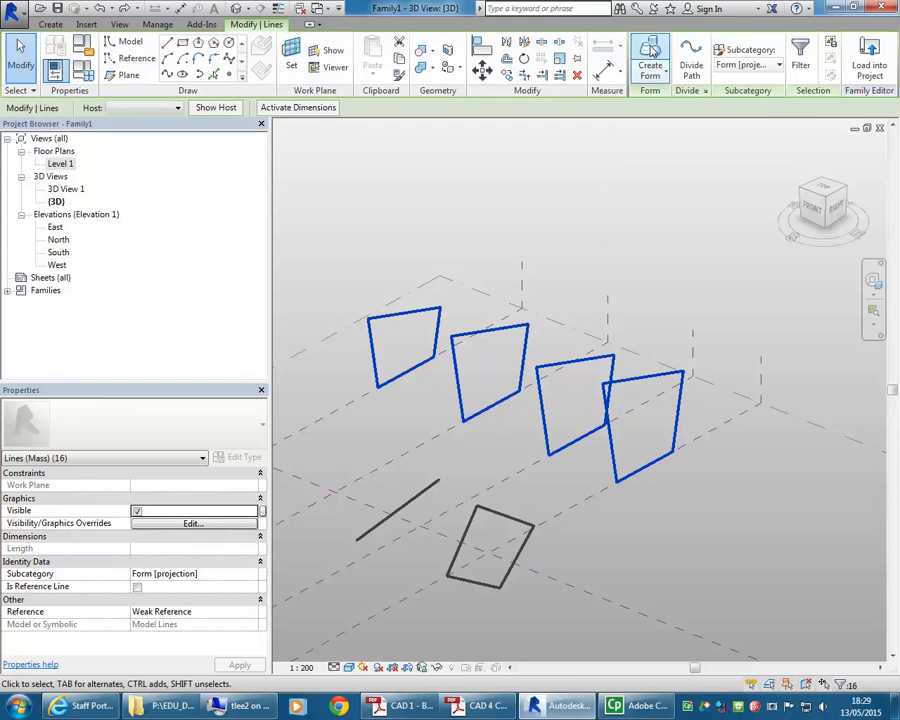
pyautogui.click(650, 62)
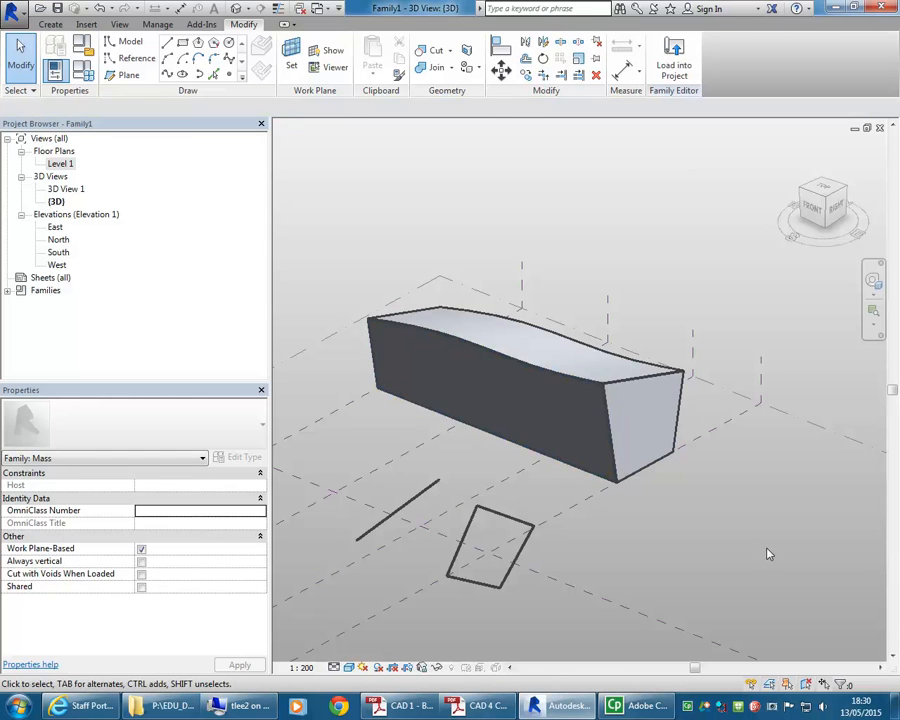
pyautogui.hotkey('ctrl', 'z')
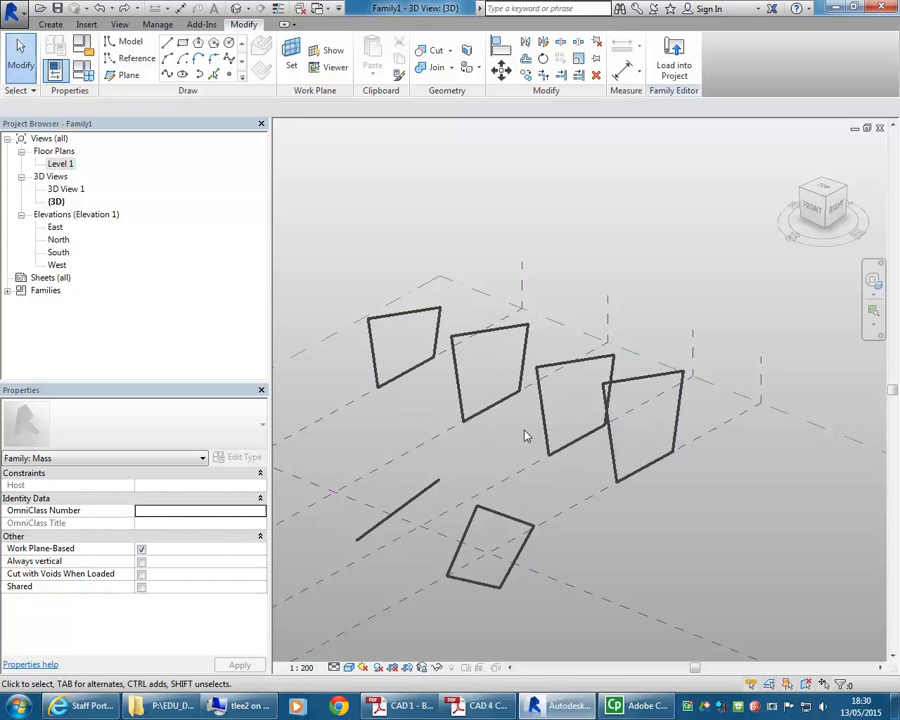
# Create a form between only the two upright profiles farthest from the closed Level 1 outline, and undo it
pyautogui.click(645, 386)
pyautogui.keyDown('ctrl'); pyautogui.click(573, 368); pyautogui.keyUp('ctrl')
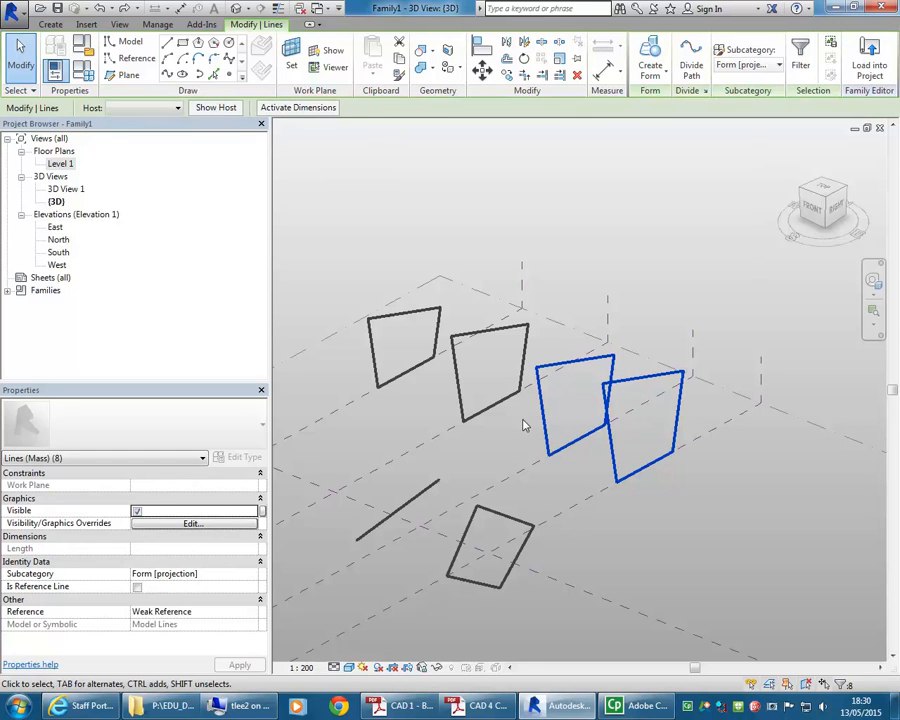
pyautogui.click(508, 358)
pyautogui.keyDown('ctrl'); pyautogui.click(373, 364); pyautogui.keyUp('ctrl')
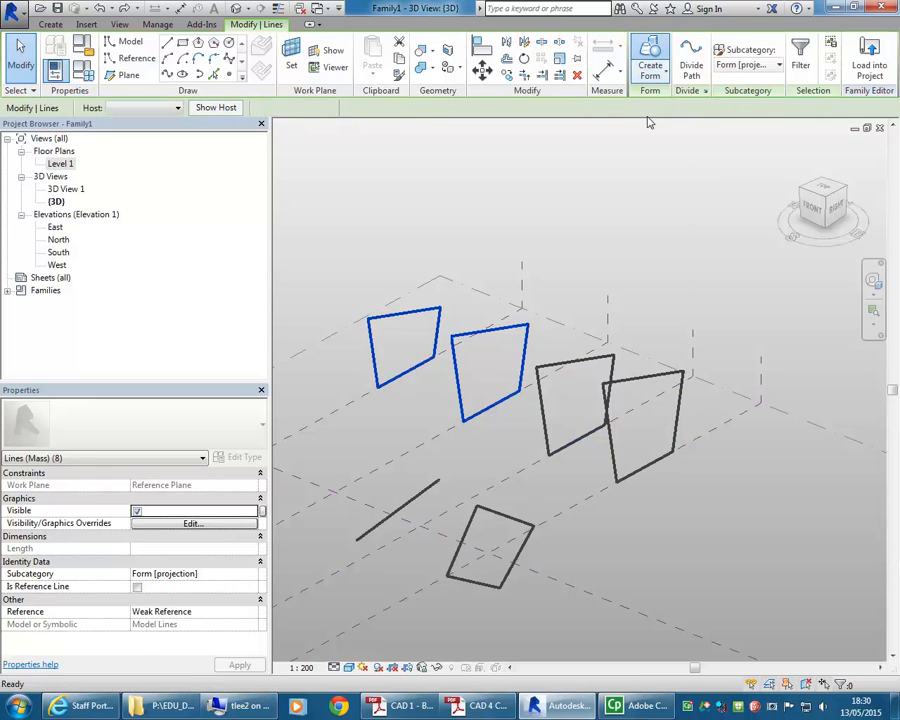
pyautogui.click(651, 52)
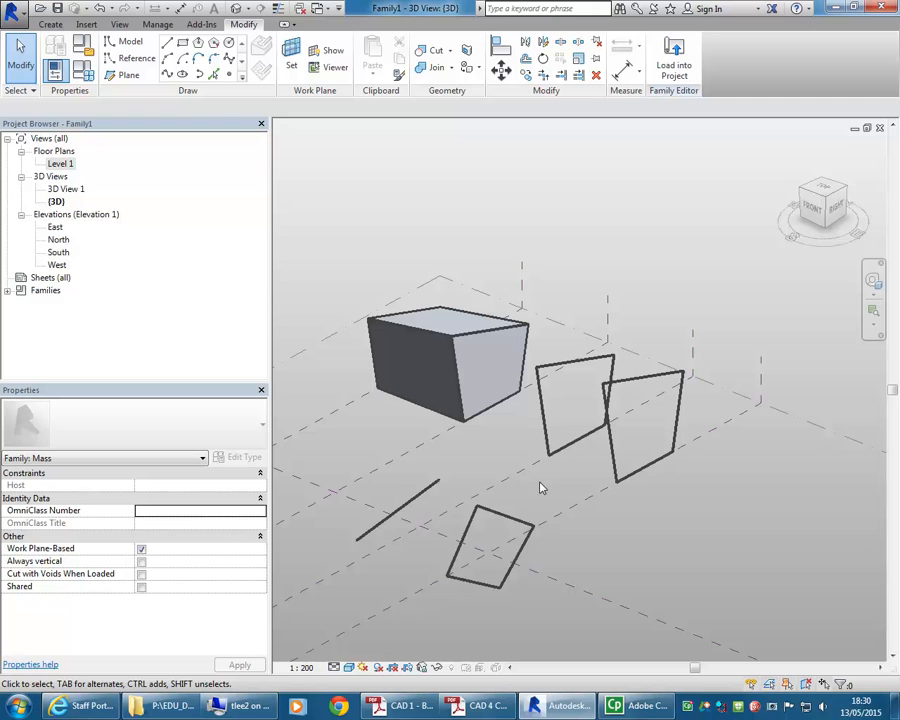
pyautogui.hotkey('ctrl', 'z')
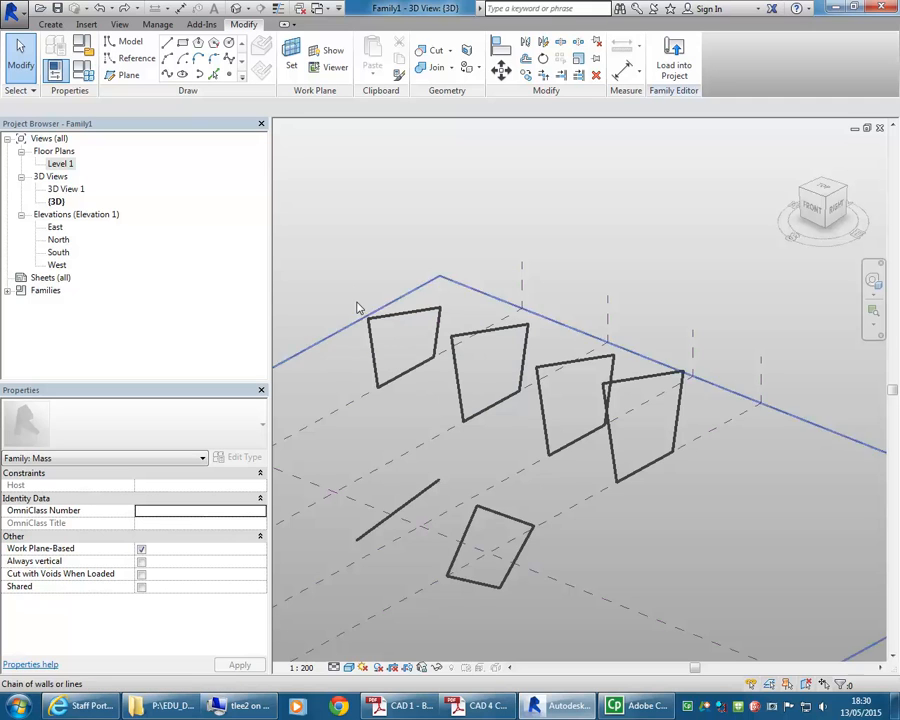
# Loft all four upright profiles into one continuous form again, and undo that form
pyautogui.moveTo(344, 285); pyautogui.dragTo(694, 497)
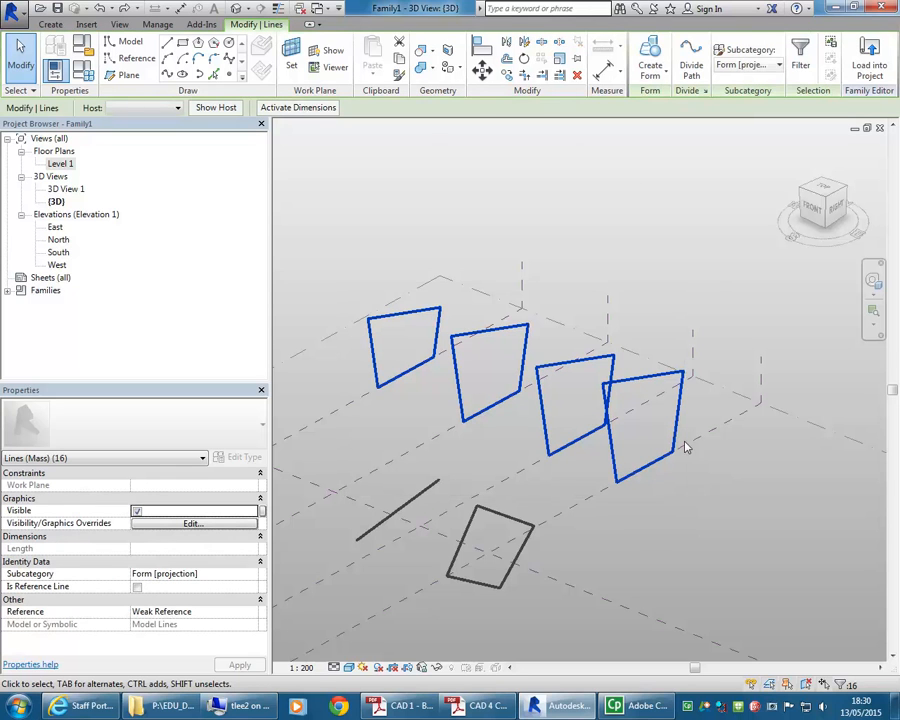
pyautogui.click(650, 65)
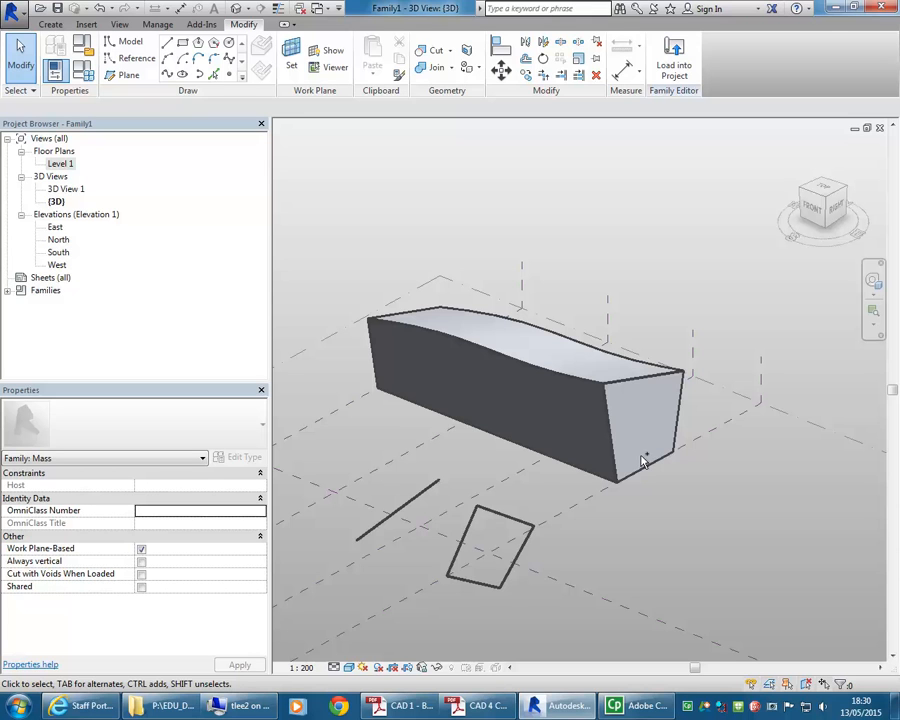
pyautogui.hotkey('ctrl', 'z')
# In the Level 1 floor plan, rotate the westernmost upright profile together with its reference plane counter-clockwise
pyautogui.keyDown('shift'); pyautogui.moveTo(440, 344); pyautogui.dragTo(543, 420, button='middle'); pyautogui.keyUp('shift')
pyautogui.scroll(-2, 544, 420)
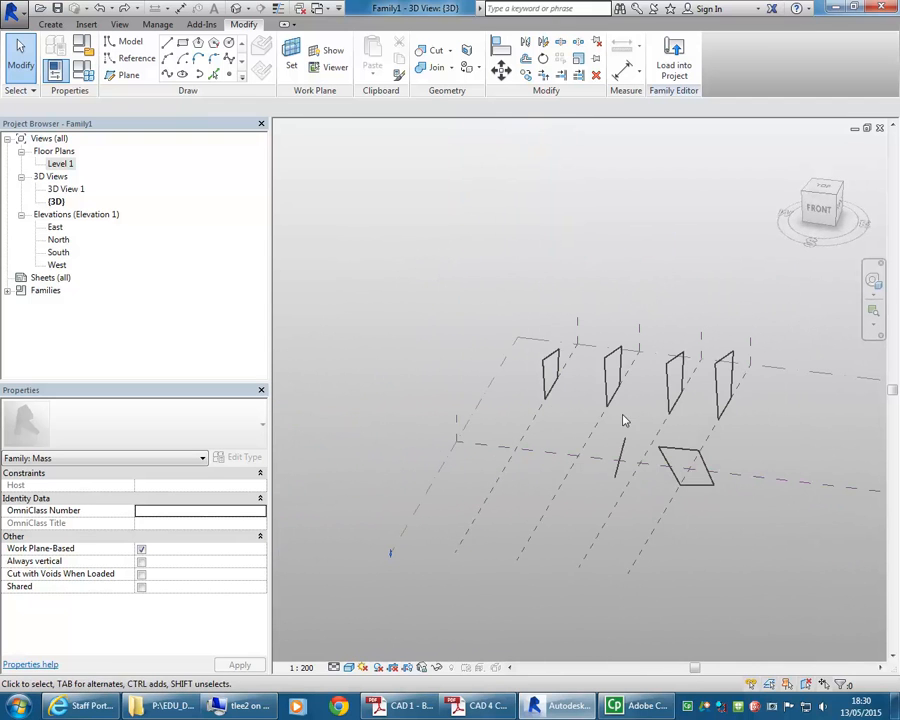
pyautogui.moveTo(553, 372); pyautogui.dragTo(525, 348)
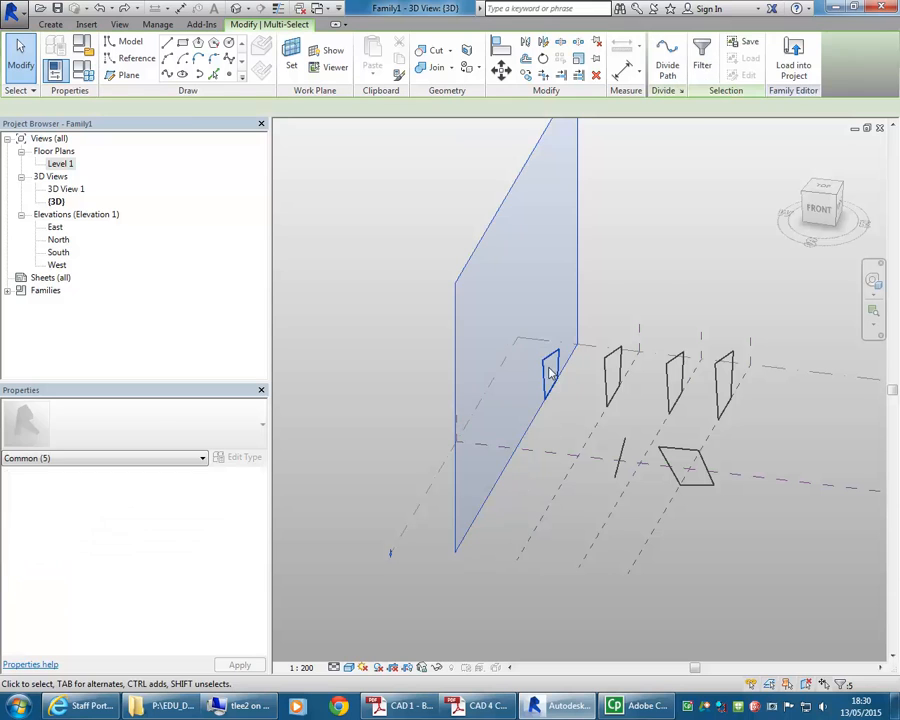
pyautogui.doubleClick(64, 165)
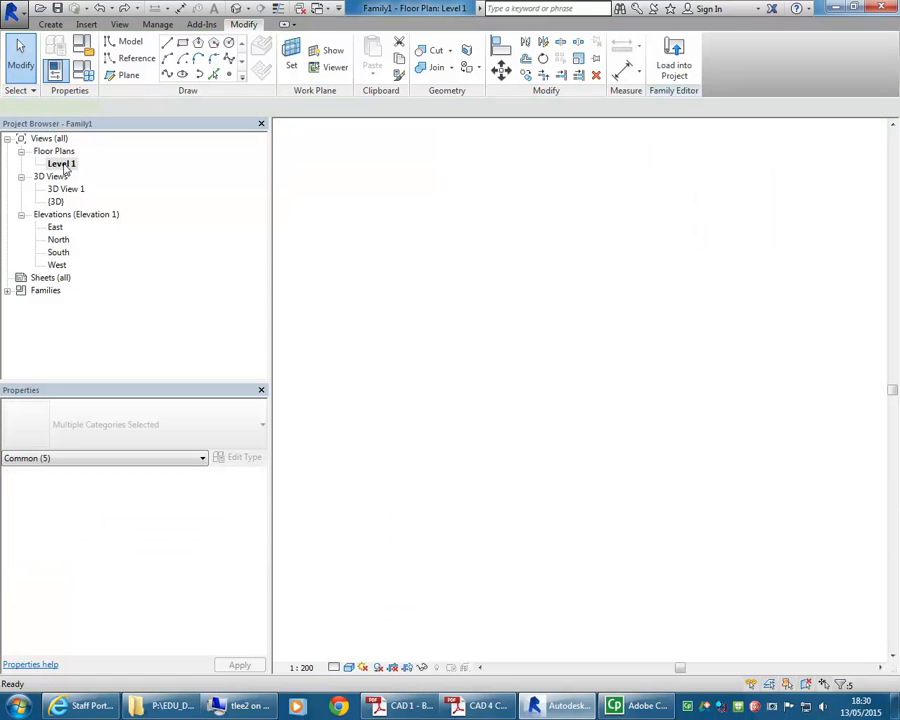
pyautogui.moveTo(595, 388); pyautogui.dragTo(627, 344, button='middle')
pyautogui.scroll(2, 483, 328)
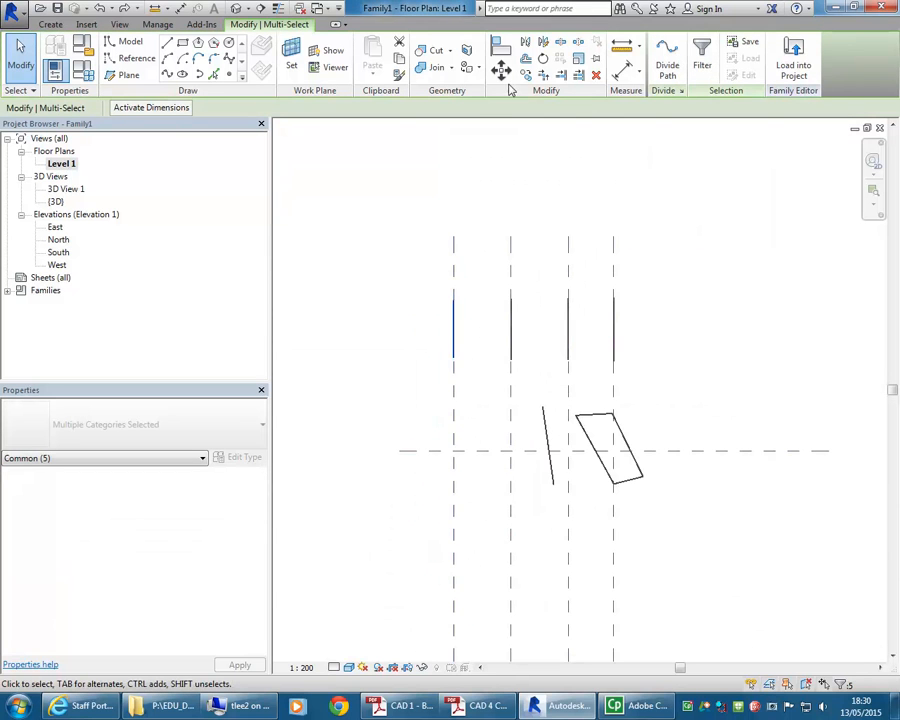
pyautogui.click(542, 58)
pyautogui.click(456, 405)
pyautogui.click(428, 381)
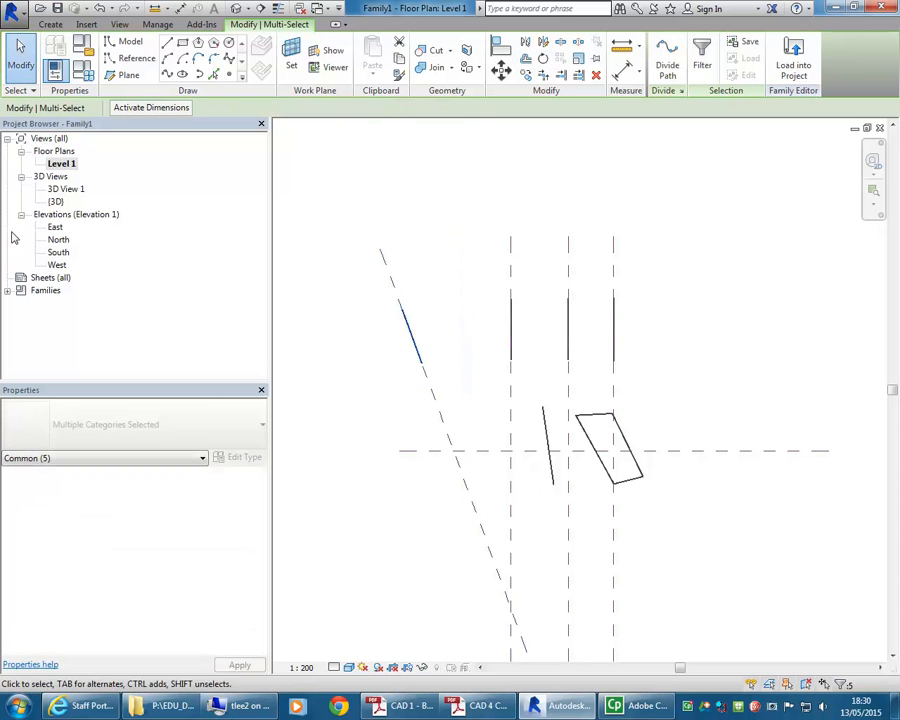
# In the {3D} view, create a lofted form from the rotated end profile and the three other upright profiles
pyautogui.doubleClick(56, 202)
pyautogui.keyDown('shift'); pyautogui.moveTo(584, 430); pyautogui.dragTo(478, 431, button='middle'); pyautogui.keyUp('shift')
pyautogui.click(612, 438)
pyautogui.scroll(2, 644, 433)
pyautogui.moveTo(644, 433); pyautogui.dragTo(517, 425, button='middle')
pyautogui.click(460, 395)
pyautogui.keyDown('ctrl'); pyautogui.click(536, 421); pyautogui.keyUp('ctrl')
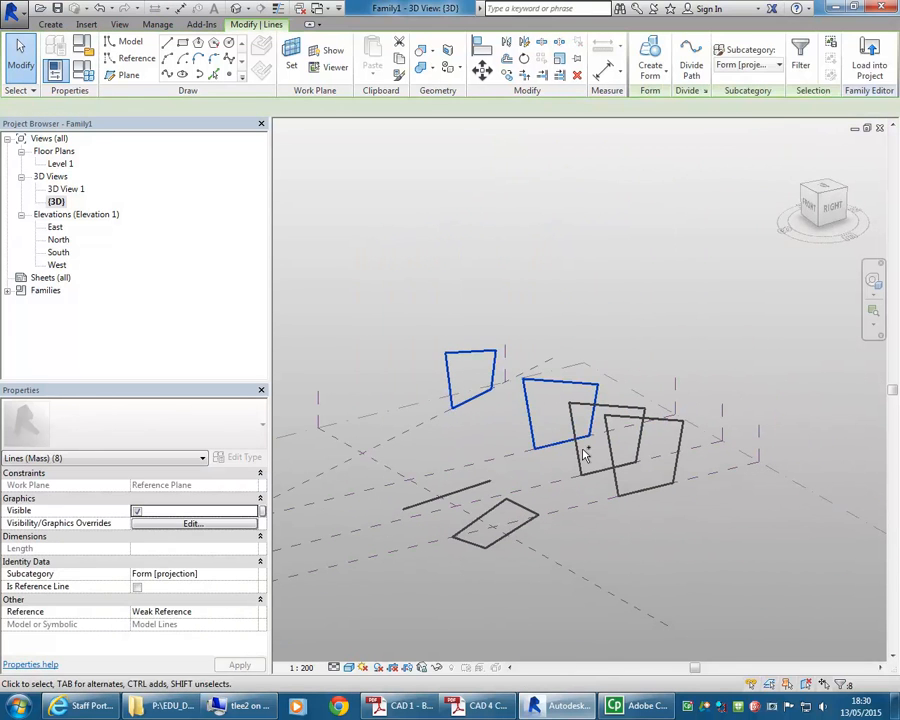
pyautogui.keyDown('ctrl'); pyautogui.click(581, 458); pyautogui.keyUp('ctrl')
pyautogui.keyDown('ctrl'); pyautogui.click(622, 490); pyautogui.keyUp('ctrl')
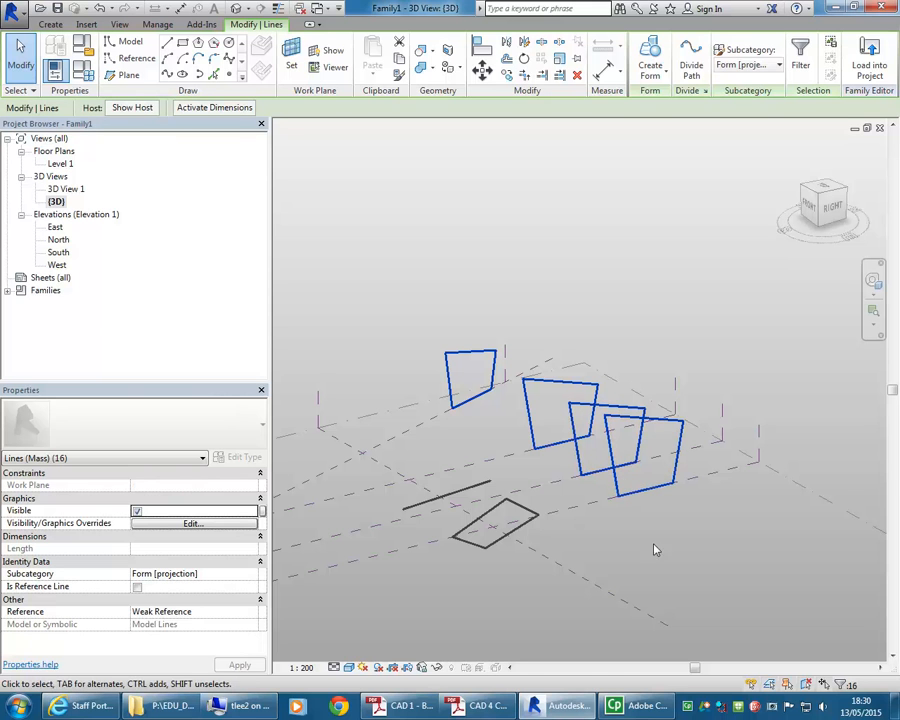
pyautogui.click(650, 62)
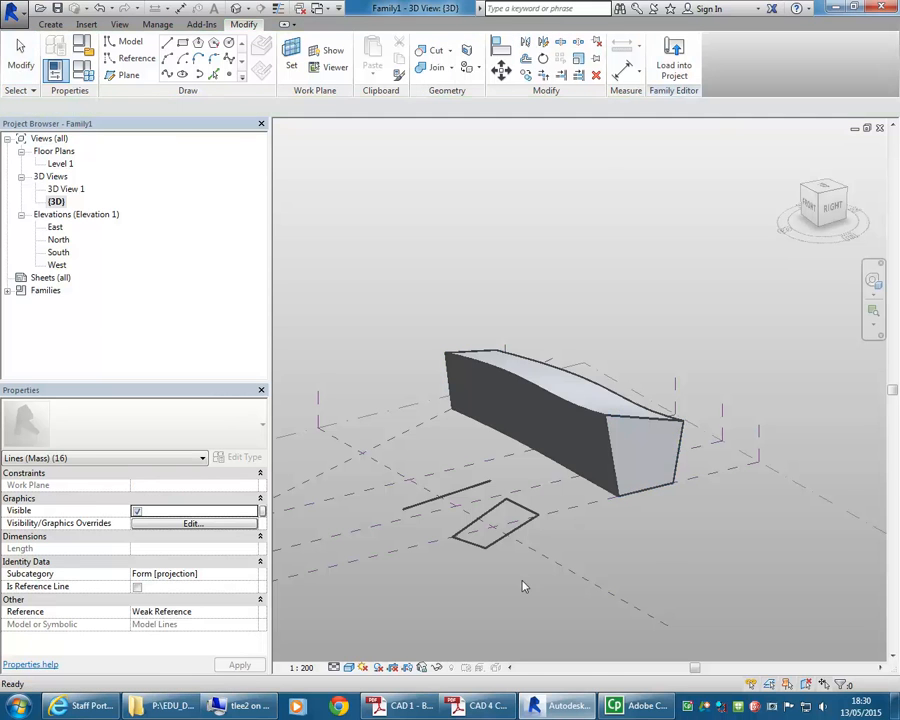
# Create a solid extruded form from the closed Level 1 outline beside the lofted form
pyautogui.keyDown('shift'); pyautogui.moveTo(516, 245); pyautogui.dragTo(472, 367, button='middle'); pyautogui.keyUp('shift')
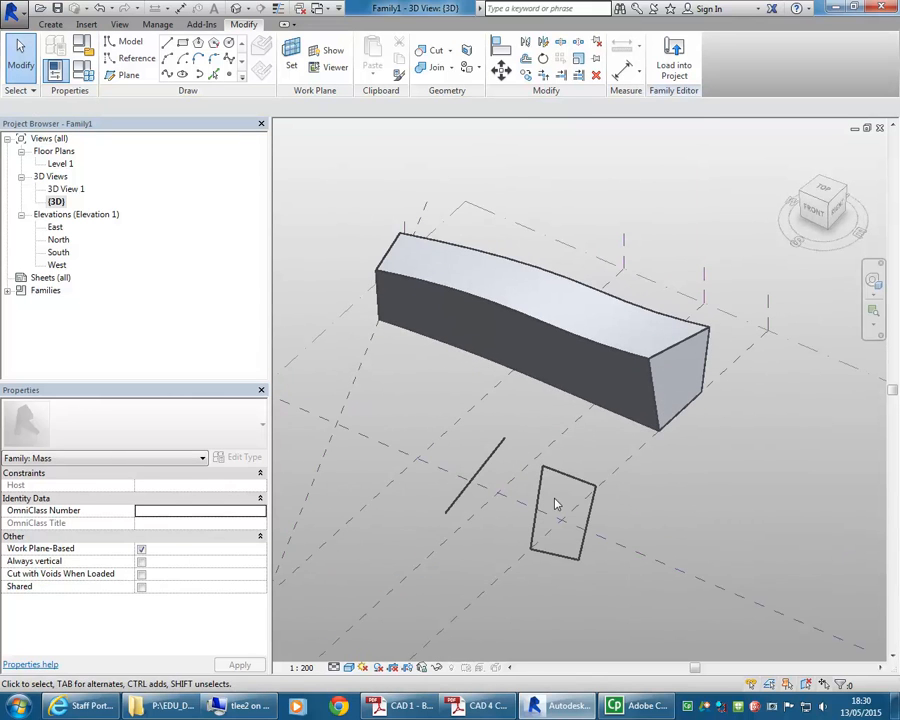
pyautogui.keyDown('shift'); pyautogui.moveTo(388, 350); pyautogui.dragTo(527, 465, button='middle'); pyautogui.keyUp('shift')
pyautogui.scroll(4, 524, 464)
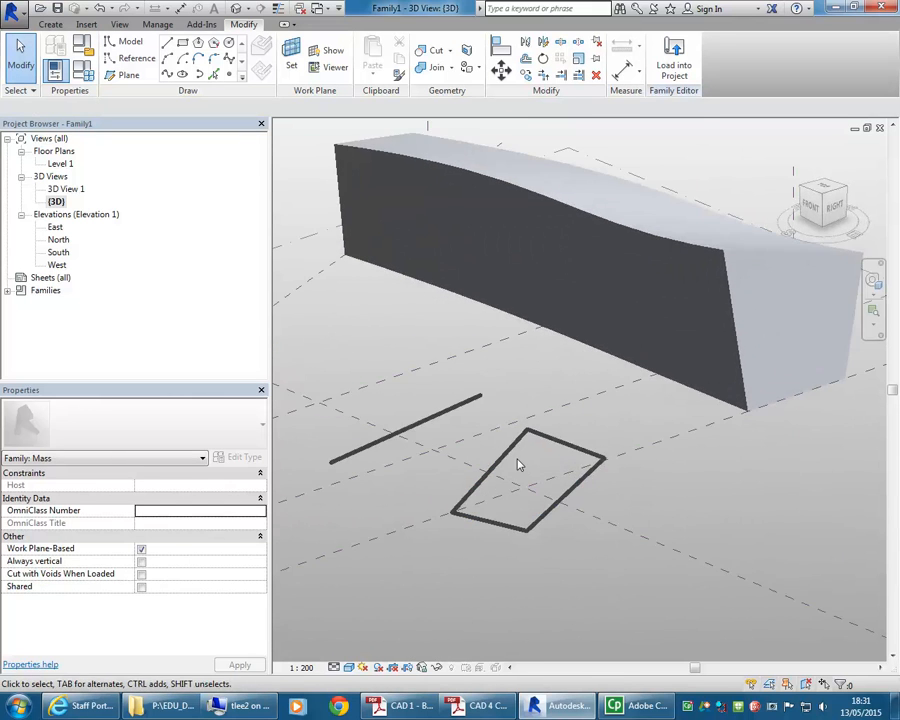
pyautogui.click(555, 605)
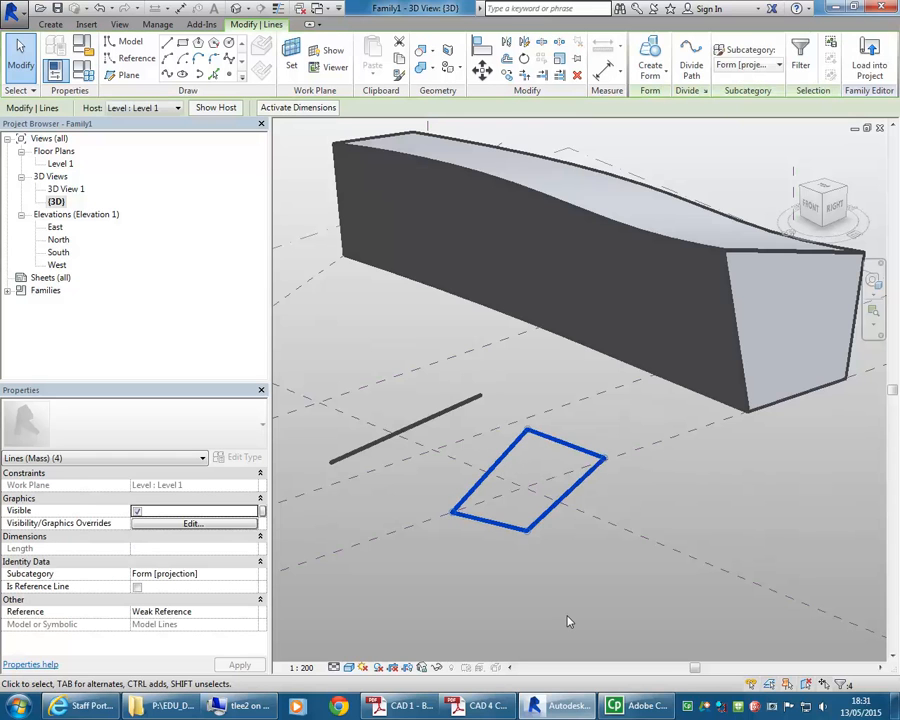
pyautogui.scroll(-1, 552, 368)
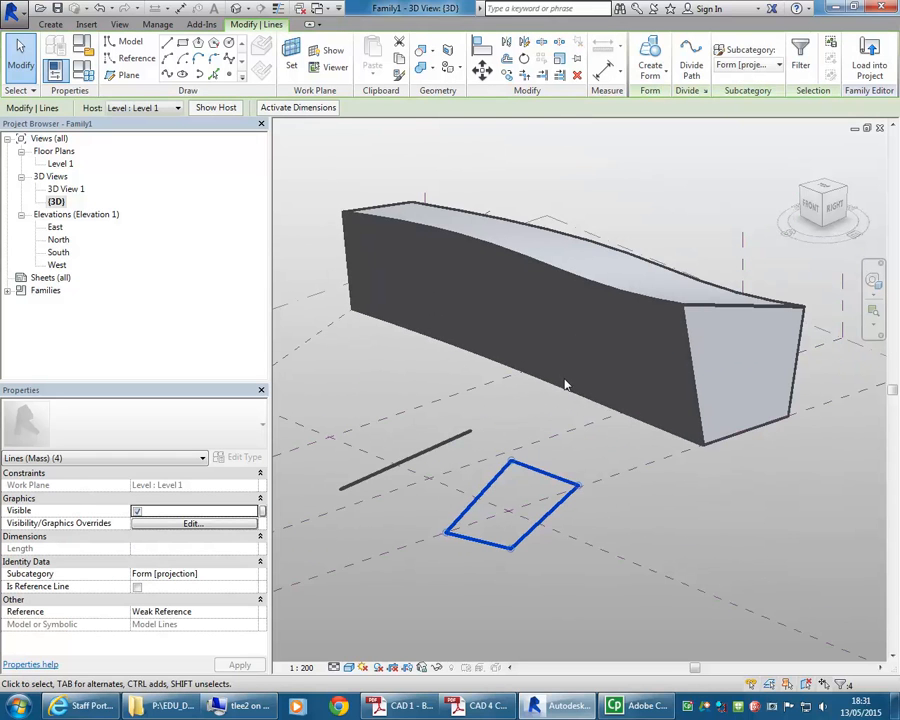
pyautogui.click(515, 467)
pyautogui.keyDown('shift'); pyautogui.moveTo(490, 536); pyautogui.dragTo(472, 504, button='middle'); pyautogui.keyUp('shift')
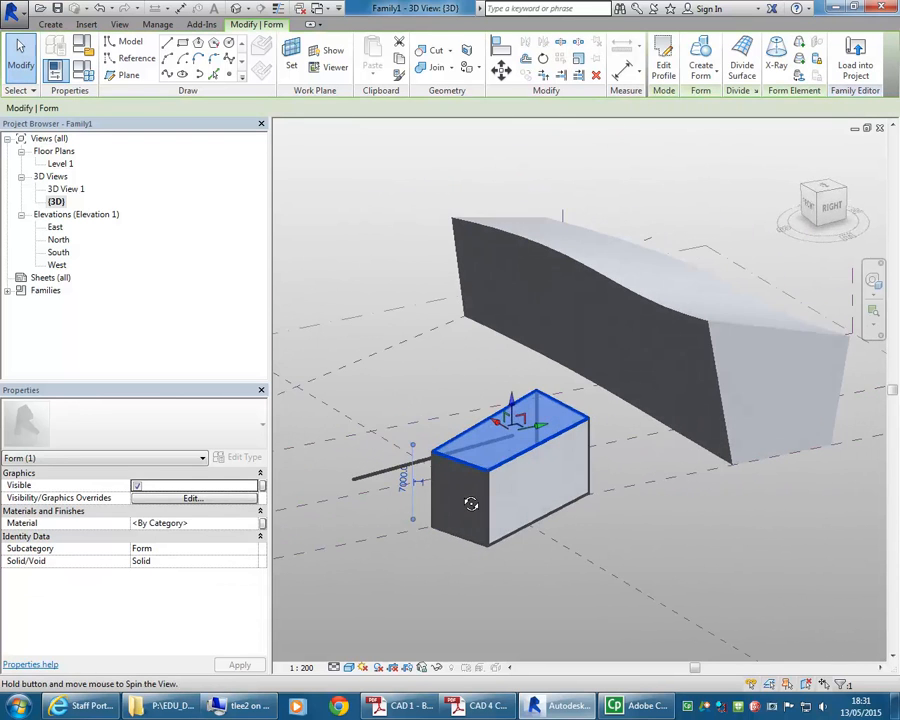
# Select three upper corner vertices of the extruded block in turn, and toggle the coordinate orientation of the drag control at the corner nearest the open line
pyautogui.click(560, 587)
pyautogui.scroll(3, 479, 454)
pyautogui.moveTo(479, 454); pyautogui.dragTo(458, 440, button='middle')
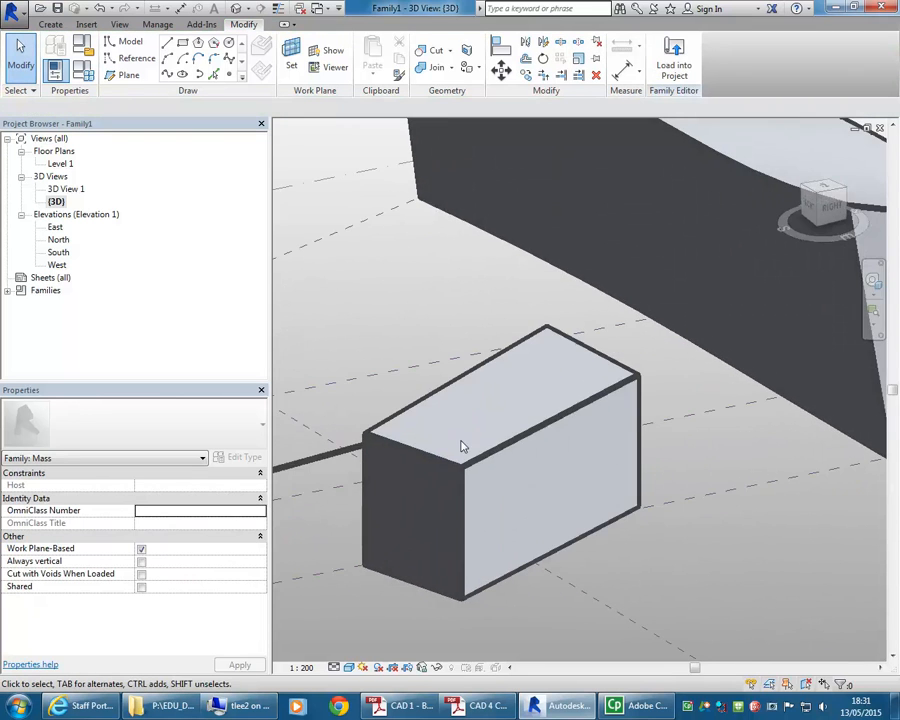
pyautogui.click(641, 378)
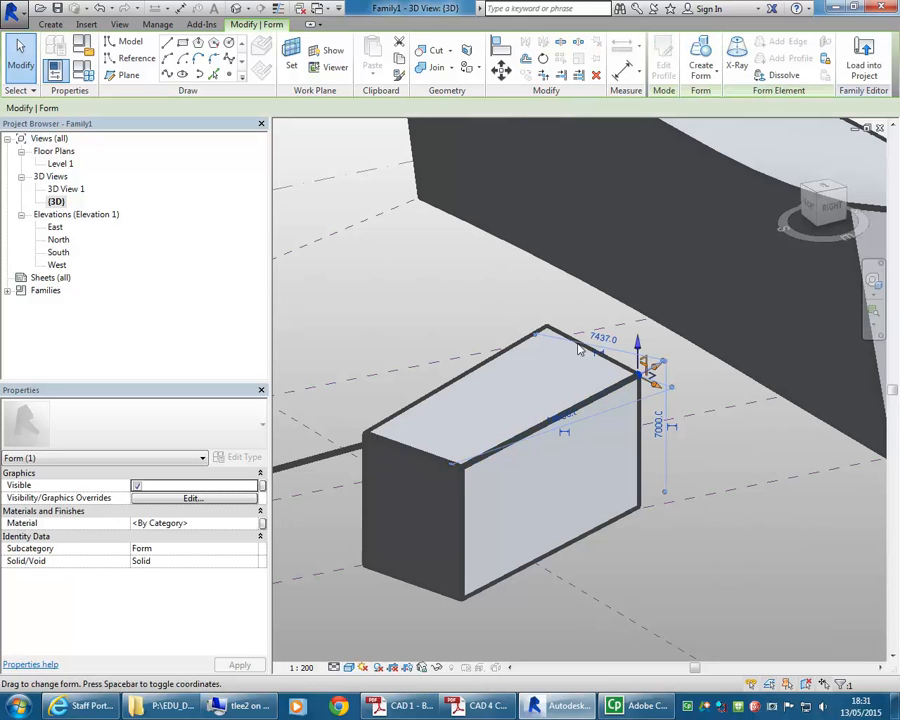
pyautogui.click(546, 330)
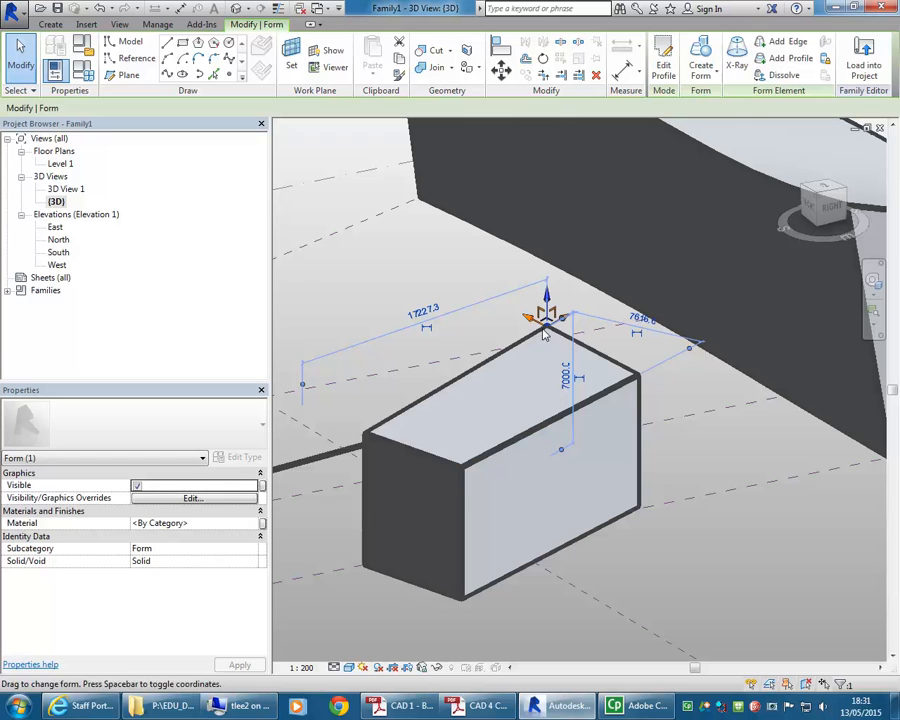
pyautogui.click(366, 436)
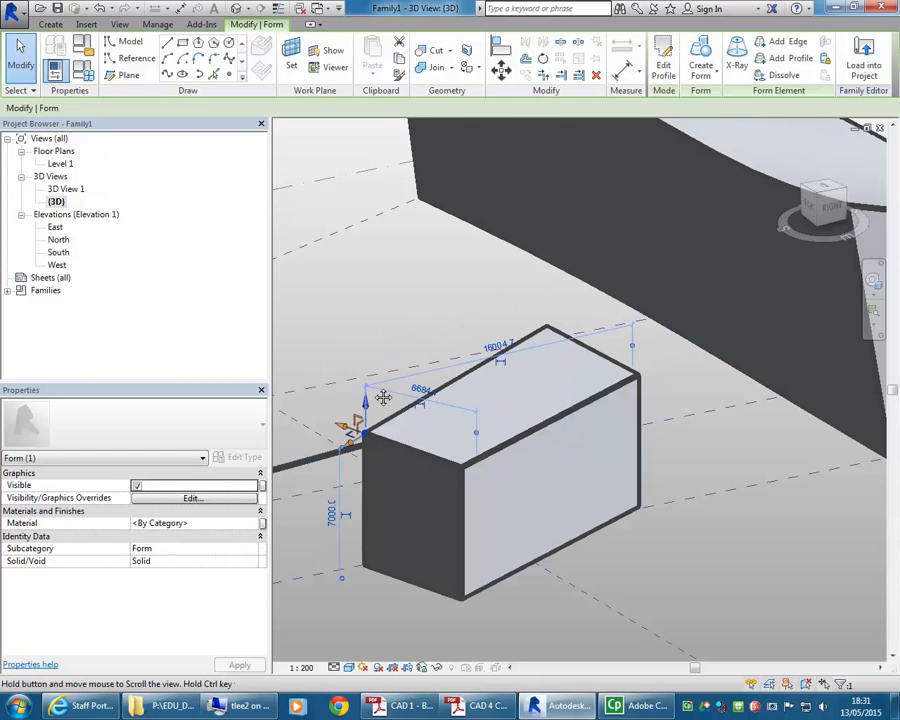
pyautogui.scroll(5, 360, 440)
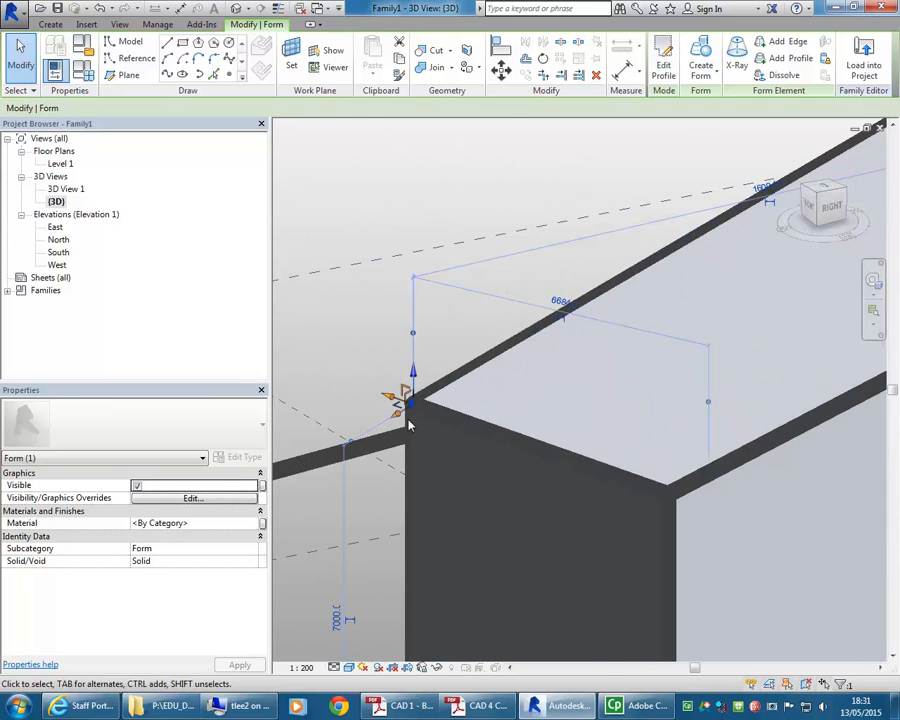
pyautogui.scroll(-3, 398, 418)
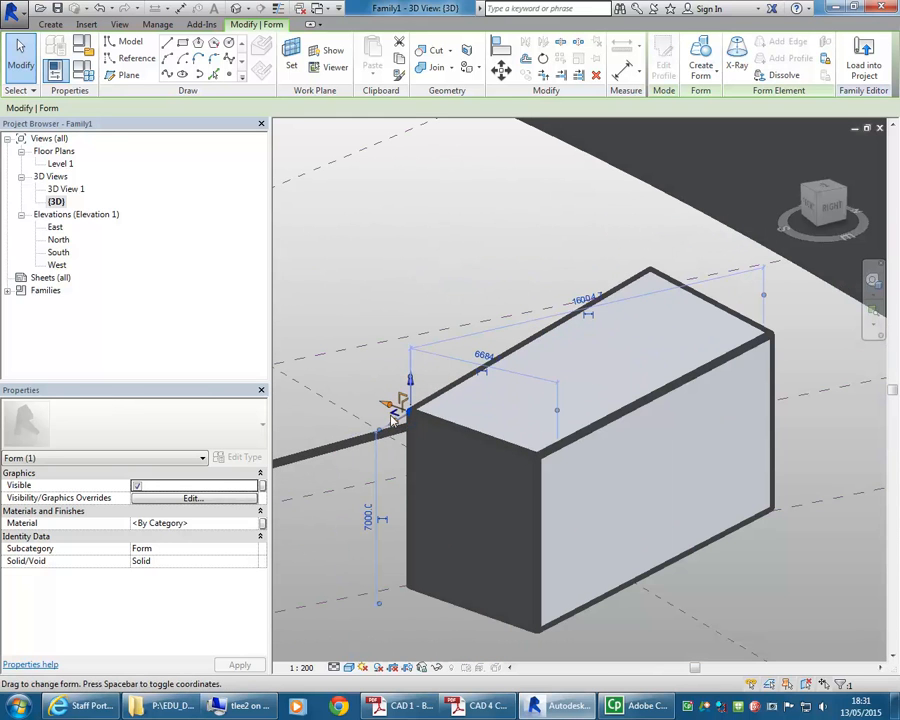
pyautogui.press('space')
pyautogui.press('space')
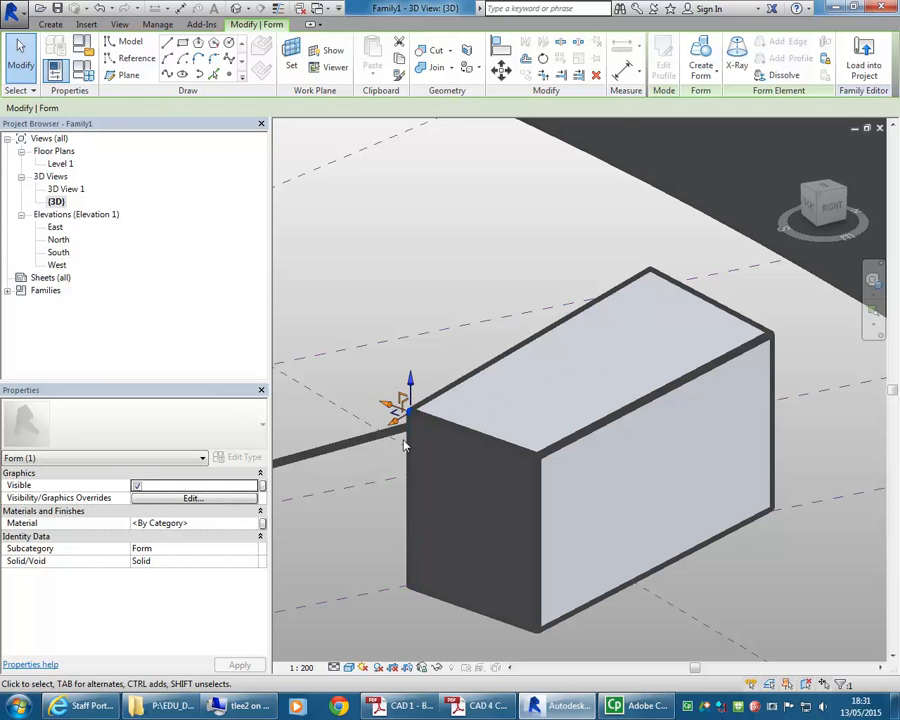
# Move the block's upper corner vertex nearest the open line outward, and lower the adjacent near upper corner to about 4225 mm
pyautogui.press('space')
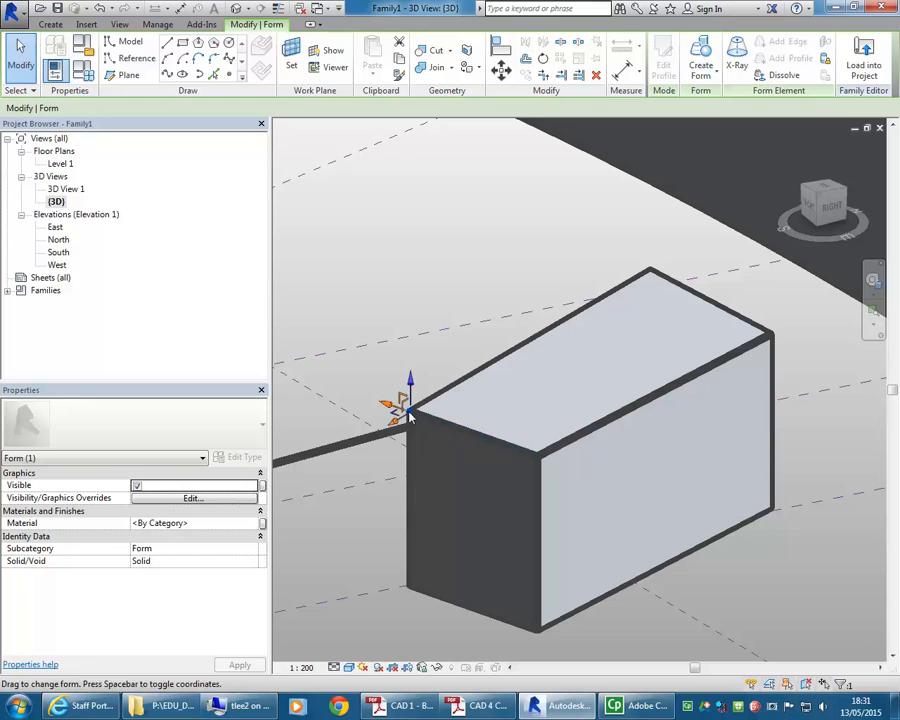
pyautogui.moveTo(385, 424); pyautogui.dragTo(356, 412)
pyautogui.click(536, 456)
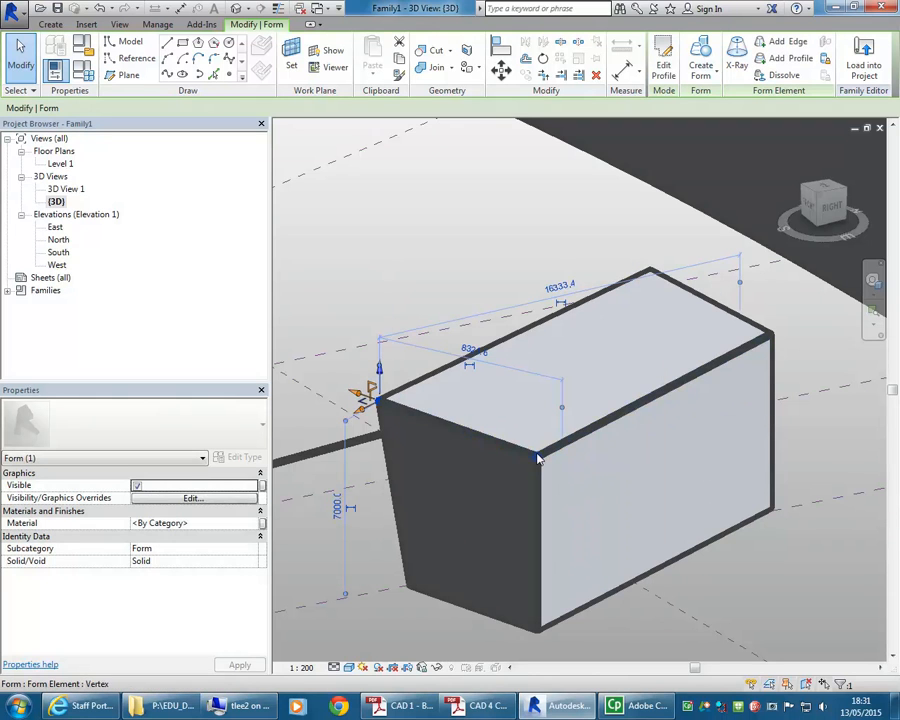
pyautogui.click(538, 460)
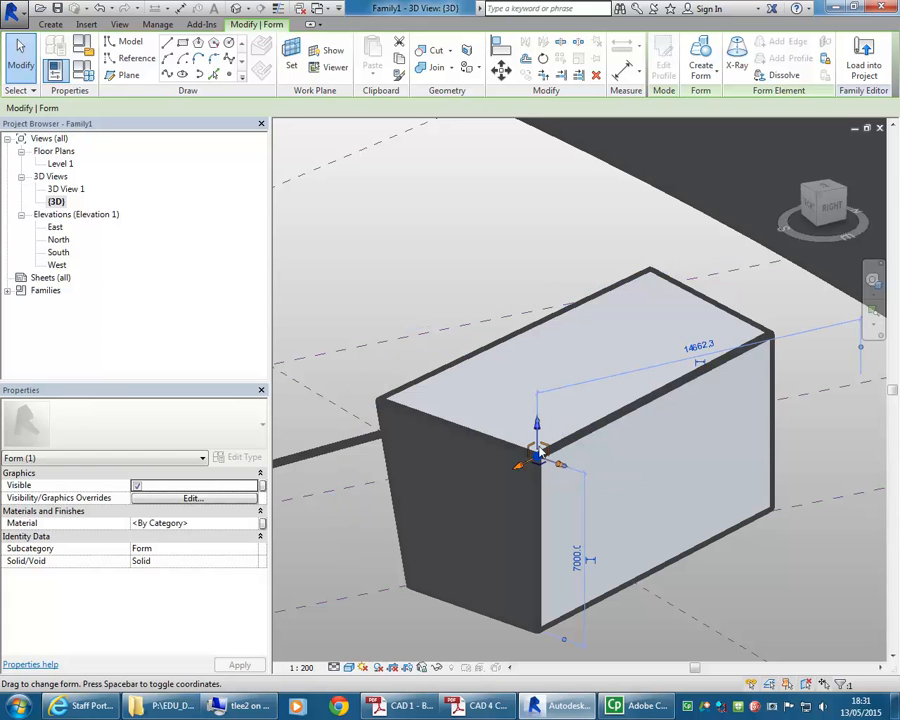
pyautogui.moveTo(534, 456); pyautogui.dragTo(535, 504)
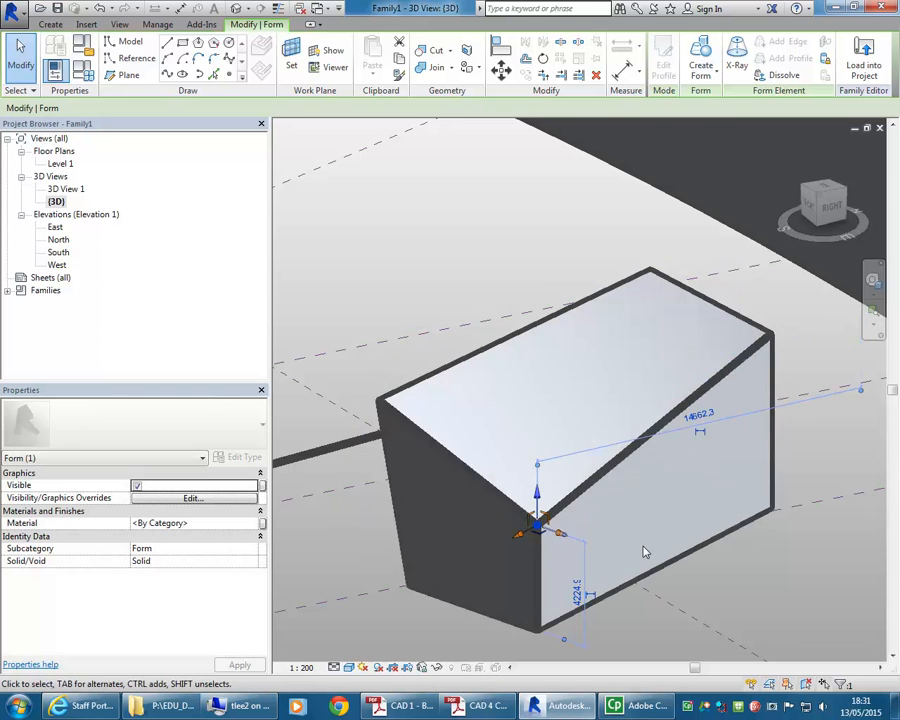
pyautogui.scroll(-3, 644, 549)
pyautogui.moveTo(609, 516)
pyautogui.keyDown('shift'); pyautogui.mouseDown(button='middle')
pyautogui.moveTo(524, 597)
pyautogui.moveTo(555, 498)
pyautogui.moveTo(436, 458)
pyautogui.moveTo(502, 528)
pyautogui.moveTo(561, 546)
pyautogui.moveTo(621, 523)
pyautogui.moveTo(583, 552)
pyautogui.moveTo(579, 579)
pyautogui.moveTo(550, 577)
pyautogui.moveTo(462, 526)
pyautogui.moveTo(505, 595)
pyautogui.moveTo(565, 591)
pyautogui.moveTo(665, 504)
pyautogui.moveTo(617, 563)
pyautogui.moveTo(592, 572)
pyautogui.mouseUp(button='middle'); pyautogui.keyUp('shift')
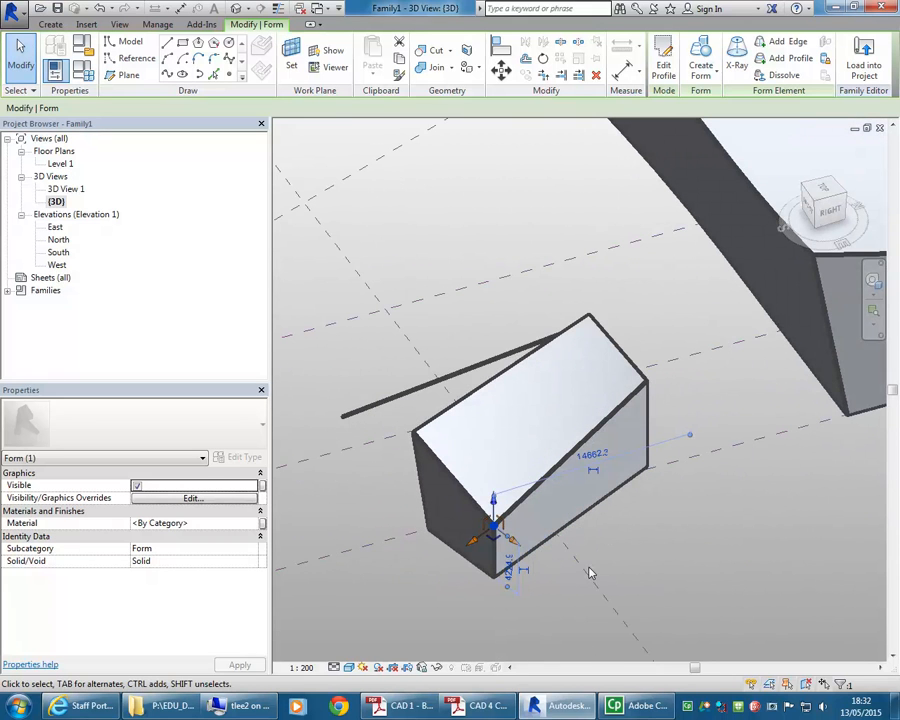
pyautogui.click(700, 596)
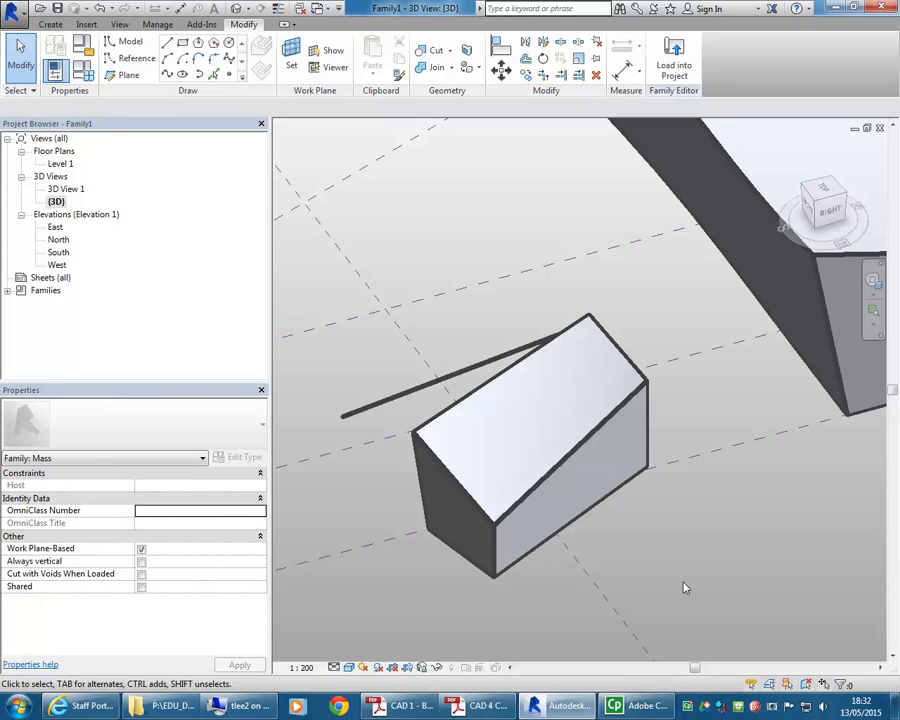
# Delete the entire curved lofted form next to the block
pyautogui.scroll(-4, 620, 542)
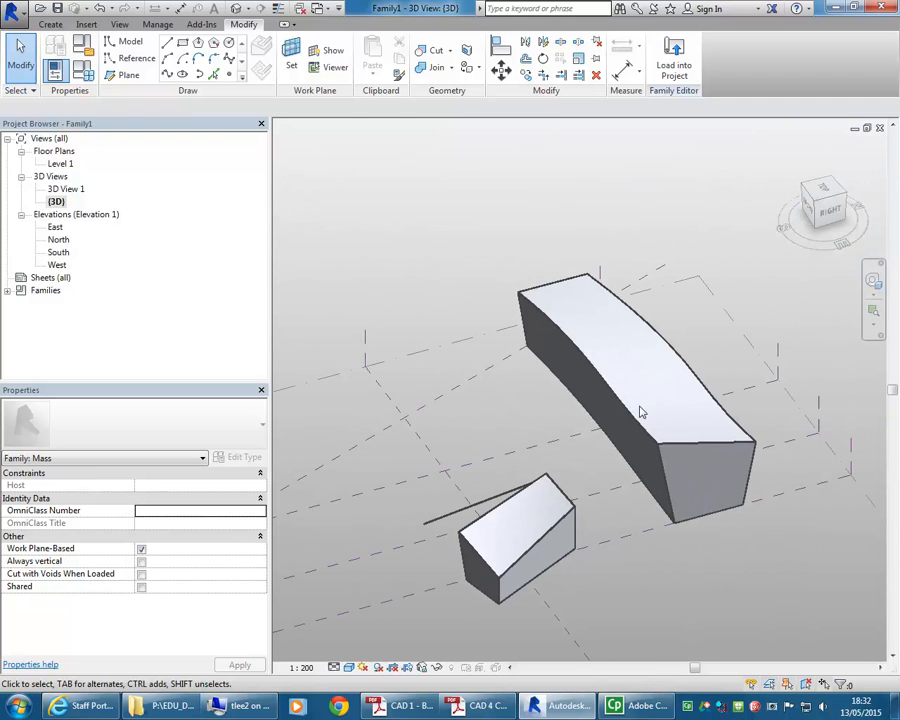
pyautogui.click(635, 425)
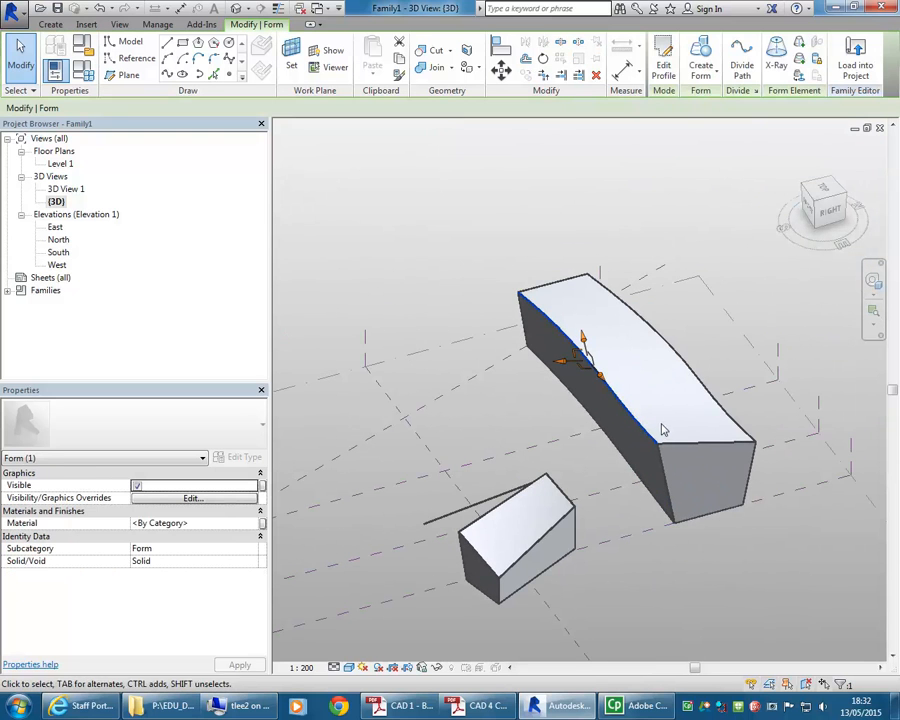
pyautogui.press('Escape')
pyautogui.press('Tab')
pyautogui.click(678, 364)
pyautogui.press('Delete')
# Delete the open model line behind the block
pyautogui.keyDown('shift'); pyautogui.moveTo(553, 585); pyautogui.dragTo(581, 476, button='middle'); pyautogui.keyUp('shift')
pyautogui.keyDown('shift'); pyautogui.moveTo(598, 521); pyautogui.dragTo(404, 675, button='middle'); pyautogui.keyUp('shift')
pyautogui.click(405, 622)
pyautogui.press('Delete')
pyautogui.moveTo(444, 577); pyautogui.dragTo(745, 545, button='middle')
pyautogui.keyDown('shift'); pyautogui.moveTo(495, 542); pyautogui.dragTo(617, 522, button='middle'); pyautogui.keyUp('shift')
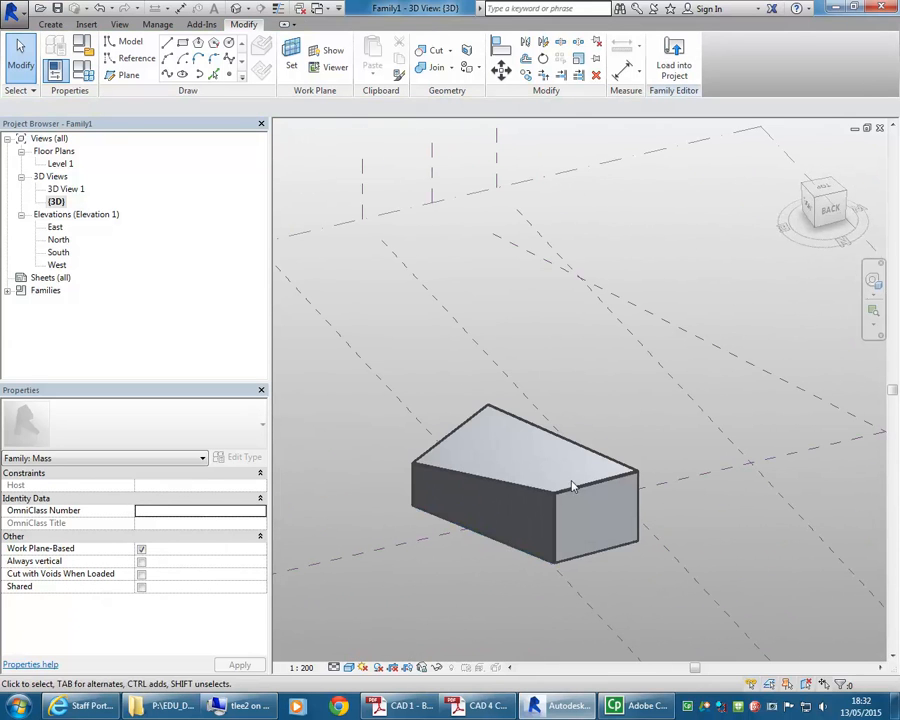
# Select two upper edges and the top face of the block in turn
pyautogui.click(514, 487)
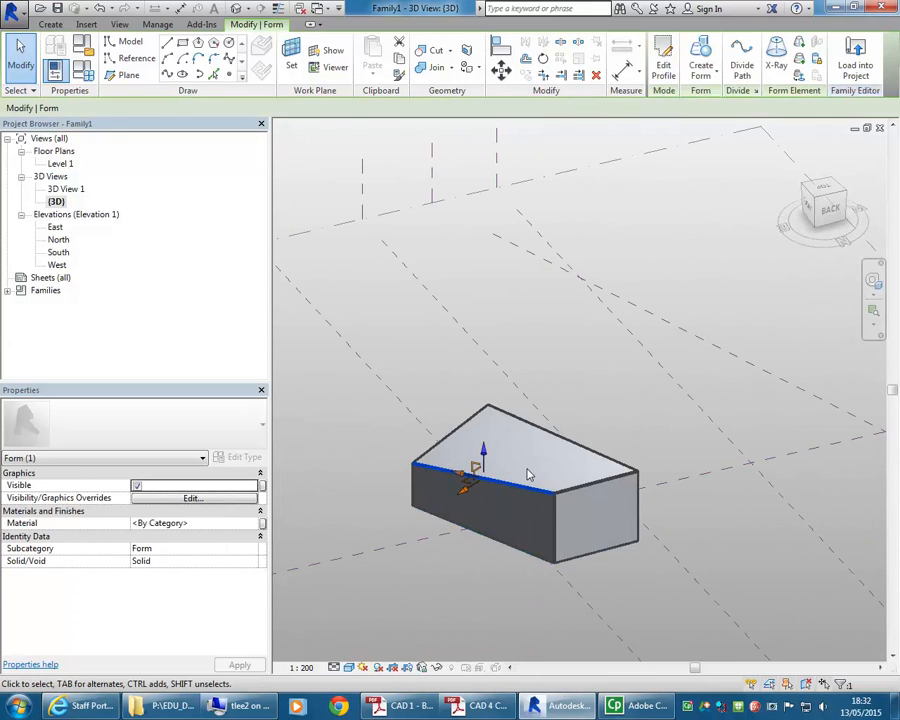
pyautogui.press('Escape')
pyautogui.click(585, 487)
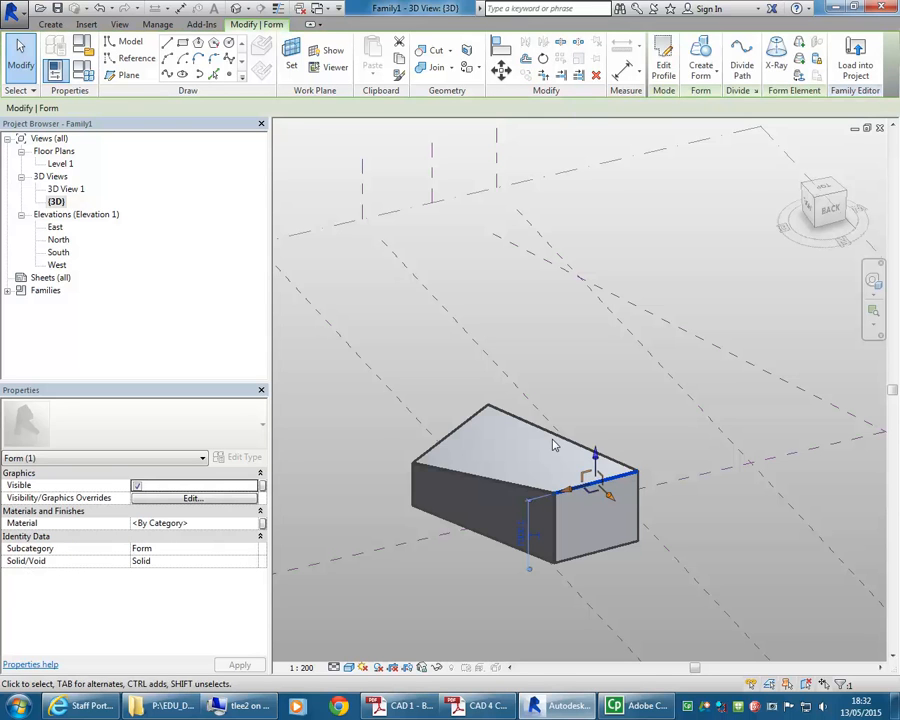
pyautogui.click(555, 438)
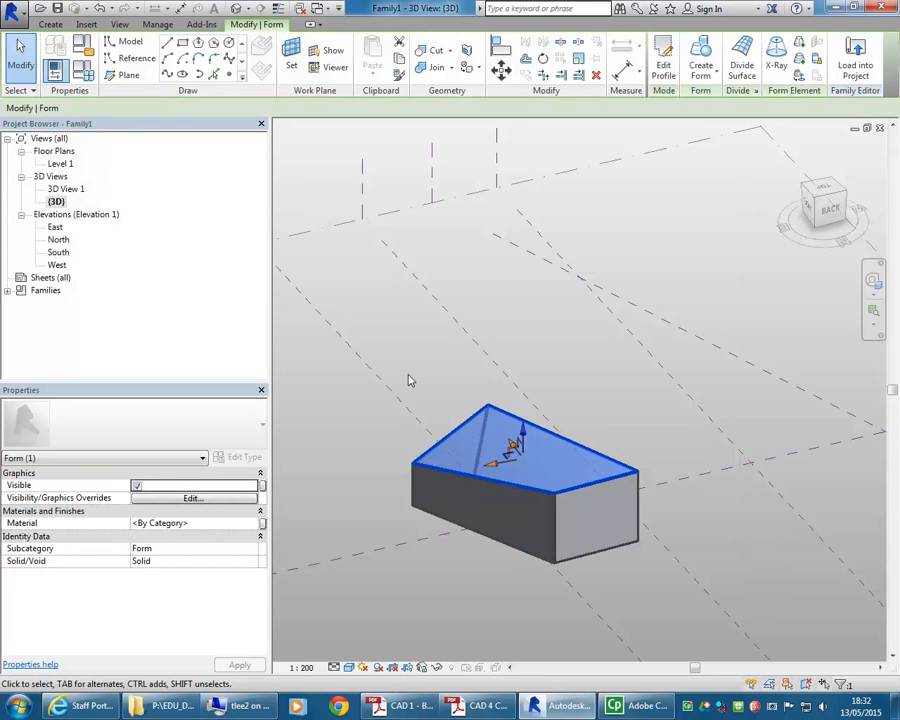
pyautogui.press('Escape')
# Select the whole block form and display it in X-Ray mode
pyautogui.press('Tab')
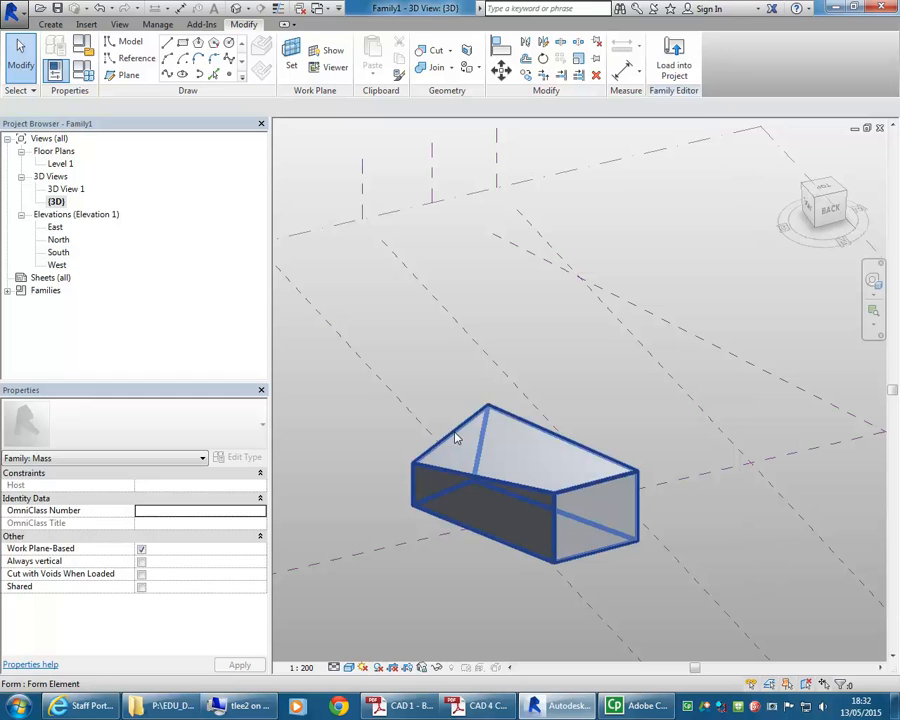
pyautogui.click(455, 437)
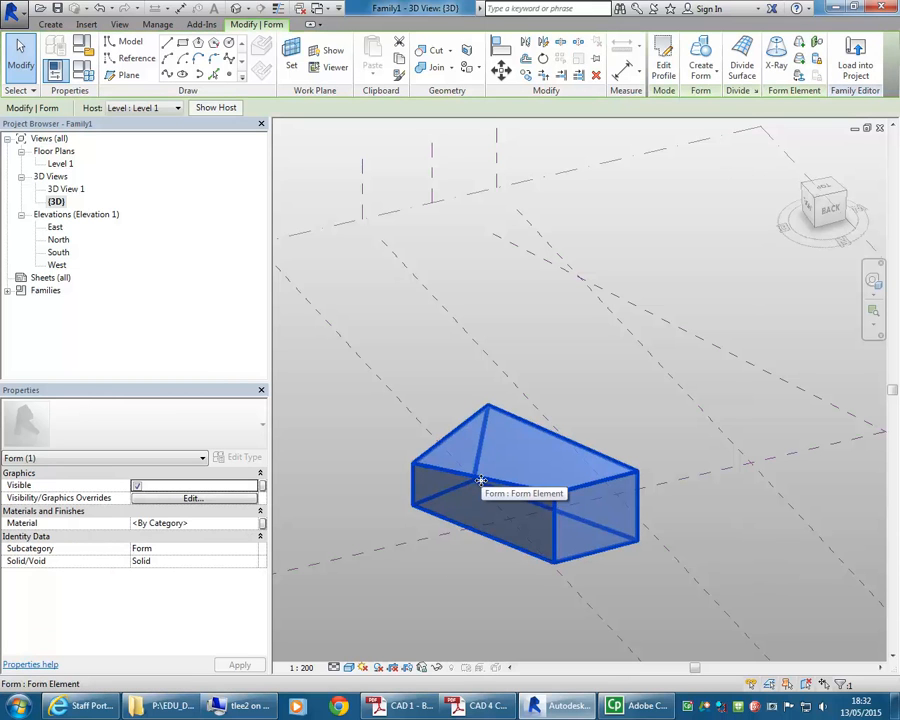
pyautogui.click(777, 62)
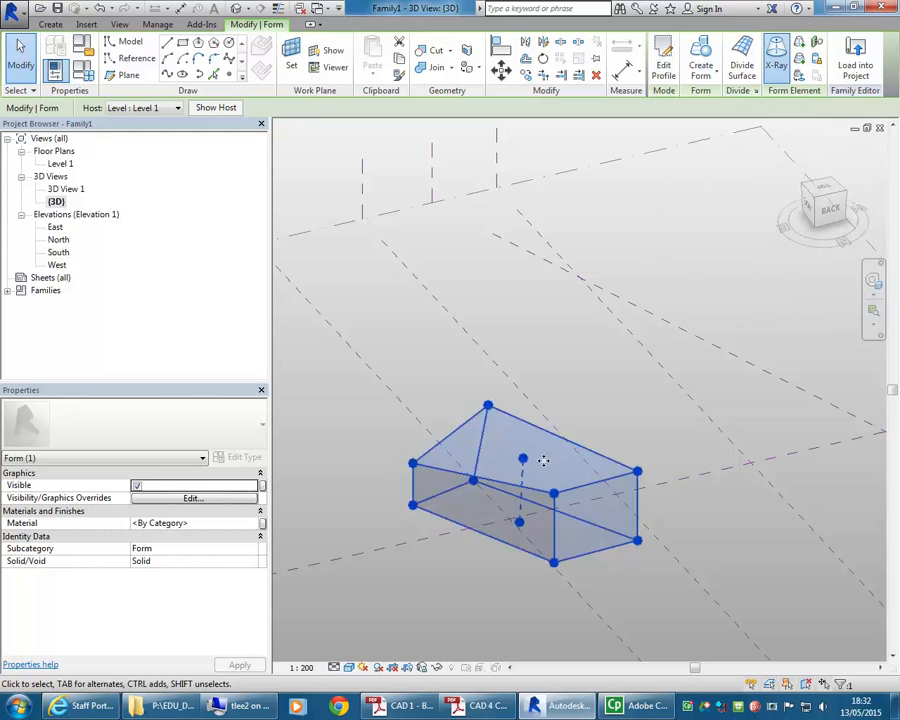
pyautogui.keyDown('shift'); pyautogui.moveTo(450, 567); pyautogui.dragTo(625, 494, button='middle'); pyautogui.keyUp('shift')
pyautogui.scroll(2, 507, 494)
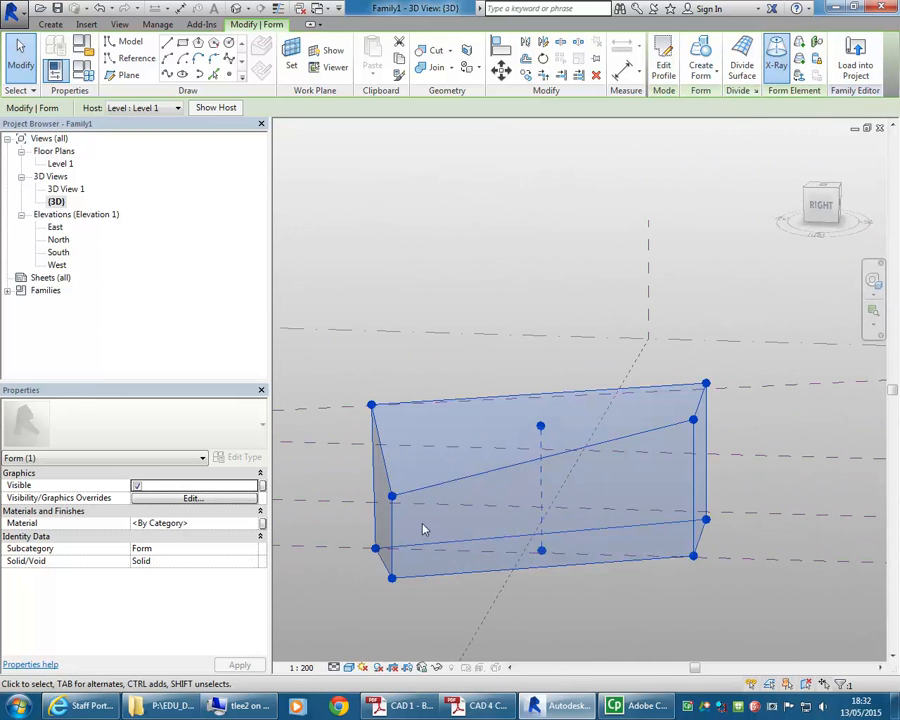
# Add an intermediate profile to the block about halfway up its height
pyautogui.press('Escape')
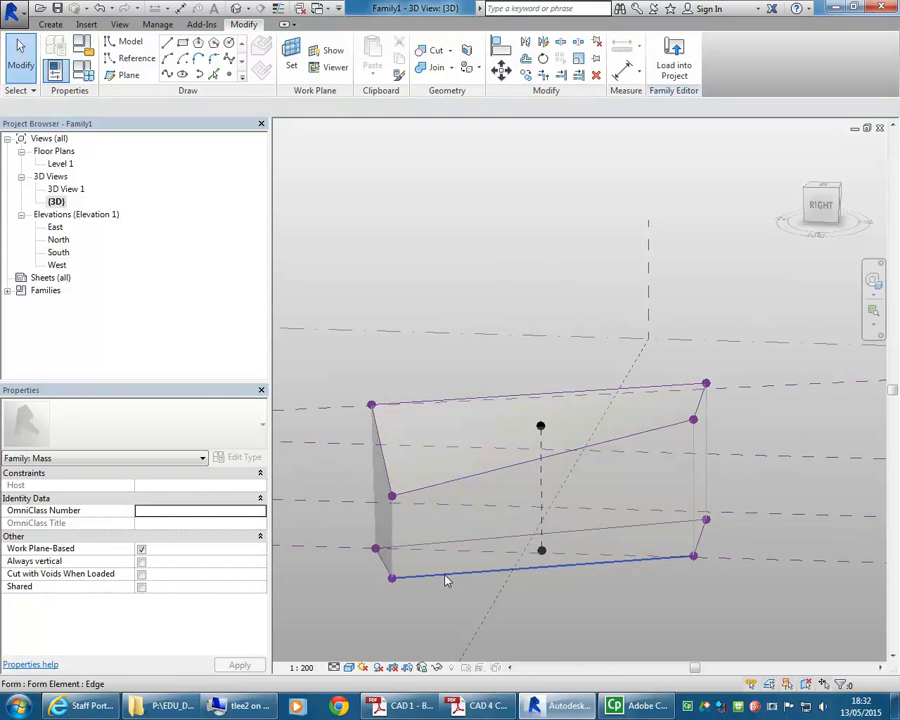
pyautogui.click(394, 539)
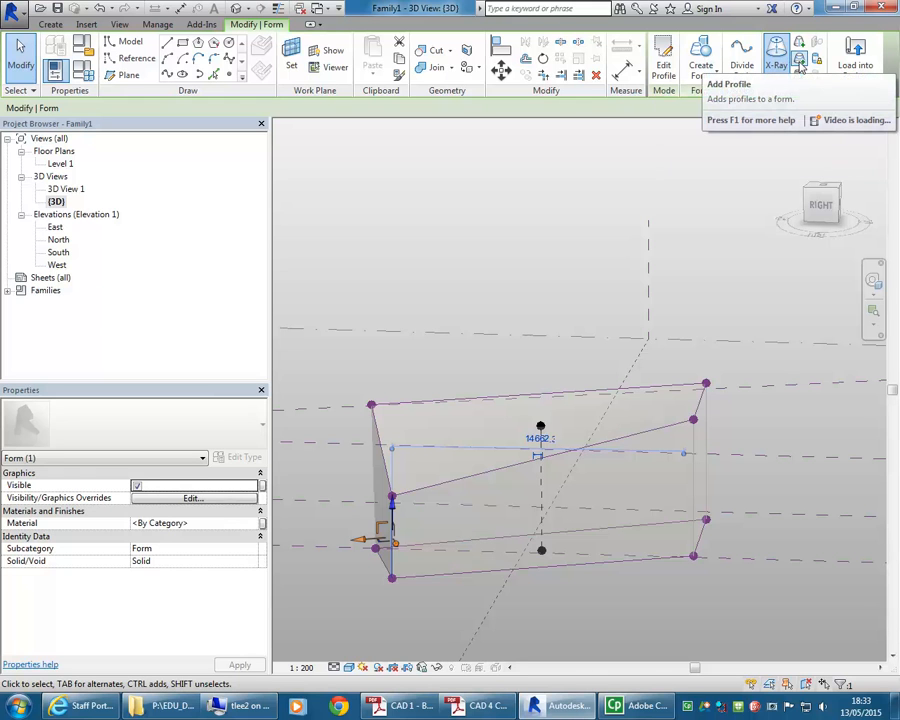
pyautogui.click(800, 60)
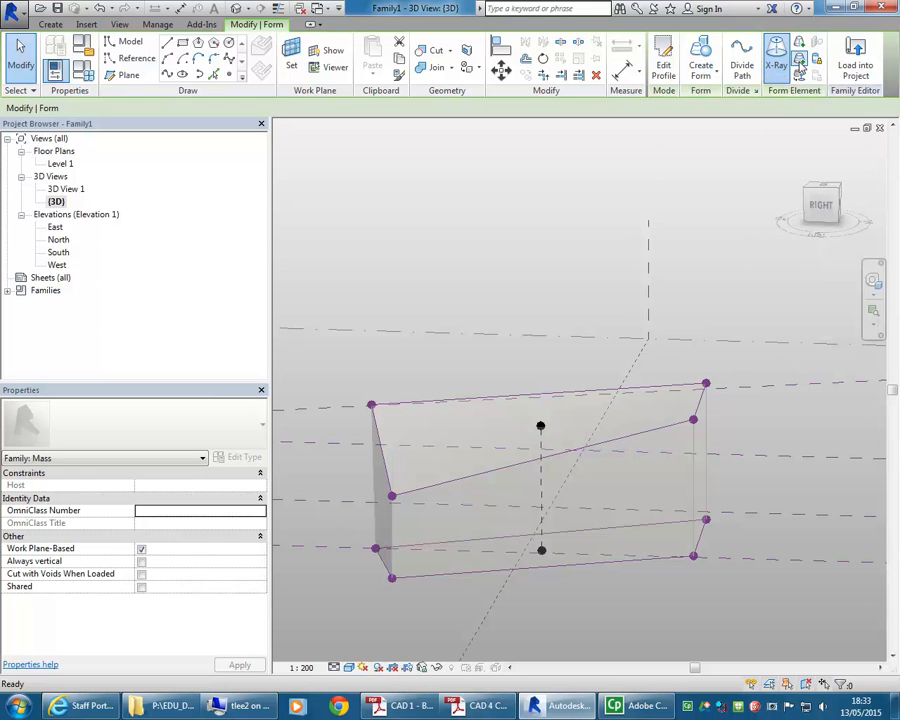
pyautogui.click(692, 487)
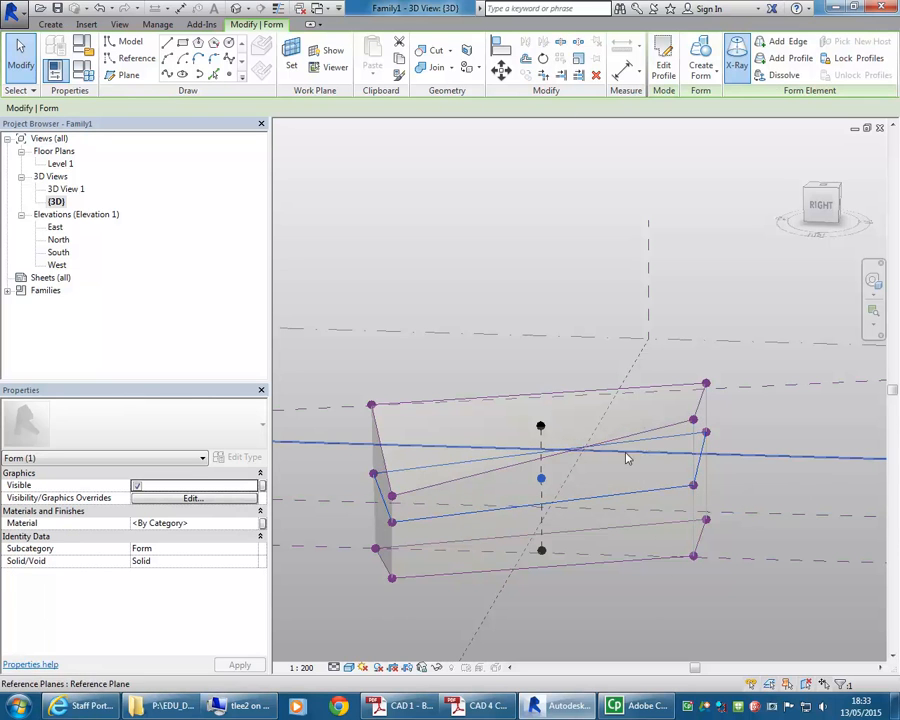
pyautogui.press('Escape')
# Pull the intermediate profile's back-right vertex inward along the block's length to curve the vertical edge
pyautogui.scroll(2, 668, 462)
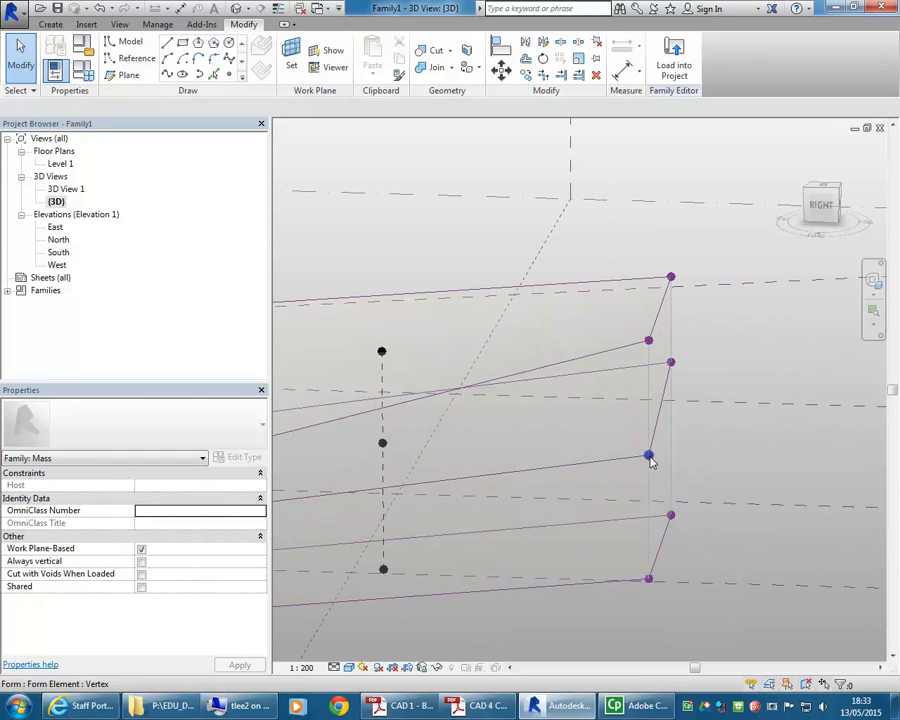
pyautogui.click(649, 456)
pyautogui.keyDown('shift'); pyautogui.moveTo(668, 456); pyautogui.dragTo(658, 485, button='middle'); pyautogui.keyUp('shift')
pyautogui.moveTo(656, 484); pyautogui.dragTo(618, 476)
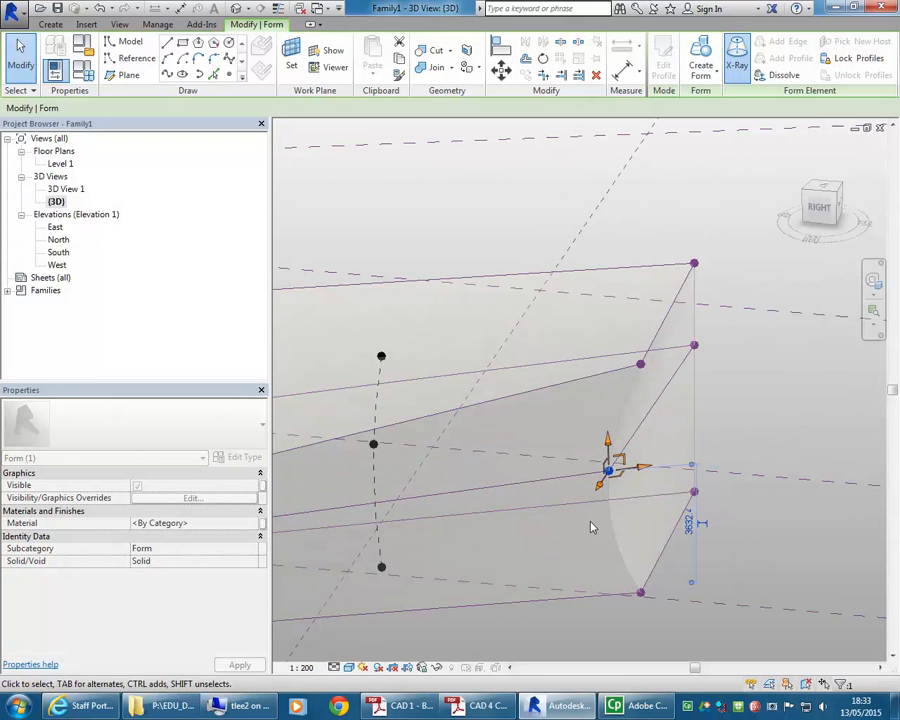
pyautogui.keyDown('shift'); pyautogui.moveTo(707, 388); pyautogui.dragTo(676, 436, button='middle'); pyautogui.keyUp('shift')
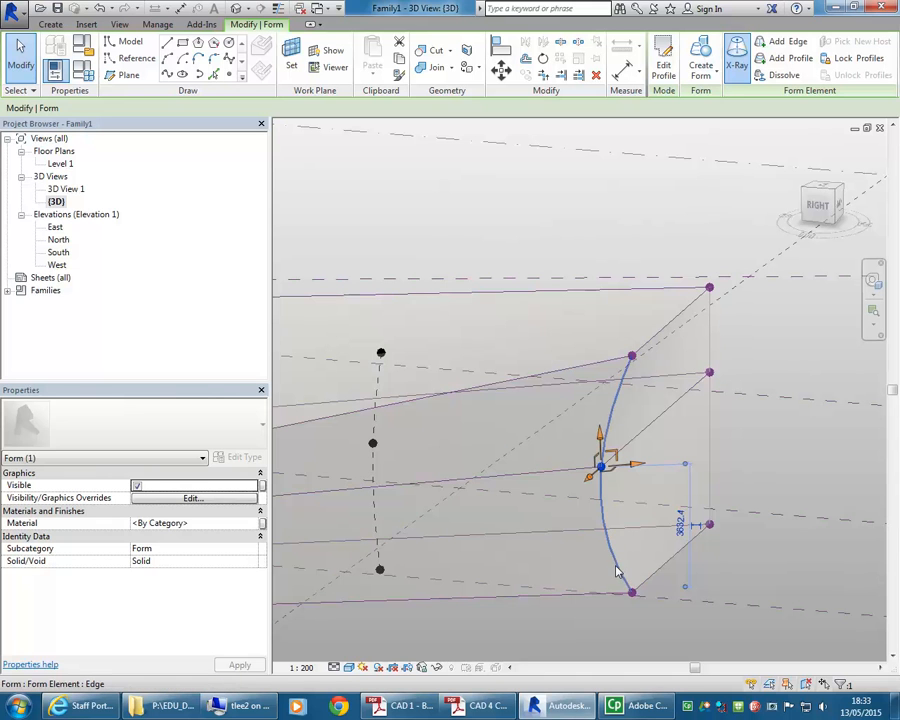
# Move the intermediate profile's front-right vertex slightly outward along the block's length
pyautogui.keyDown('shift'); pyautogui.moveTo(633, 412); pyautogui.dragTo(390, 491, button='middle'); pyautogui.keyUp('shift')
pyautogui.click(388, 476)
pyautogui.scroll(2, 375, 484)
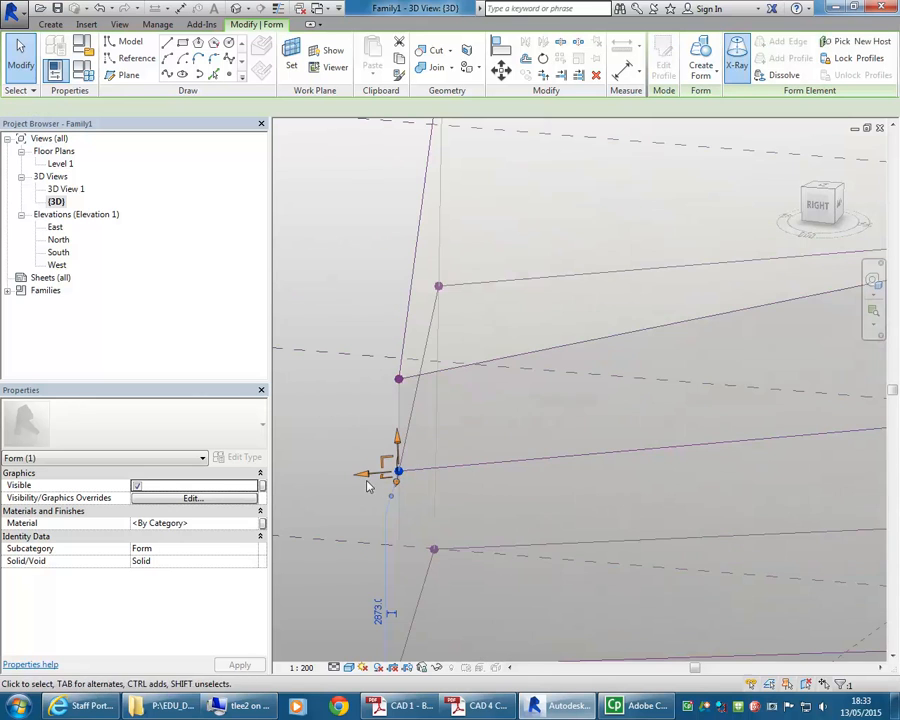
pyautogui.moveTo(382, 482)
pyautogui.mouseDown()
pyautogui.moveTo(432, 472)
pyautogui.moveTo(378, 484)
pyautogui.mouseUp()
pyautogui.scroll(-2, 376, 483)
# Move the intermediate profile's front-left vertex outward and its back-left vertex inward
pyautogui.keyDown('shift'); pyautogui.moveTo(374, 482); pyautogui.dragTo(540, 490, button='middle'); pyautogui.keyUp('shift')
pyautogui.click(431, 444)
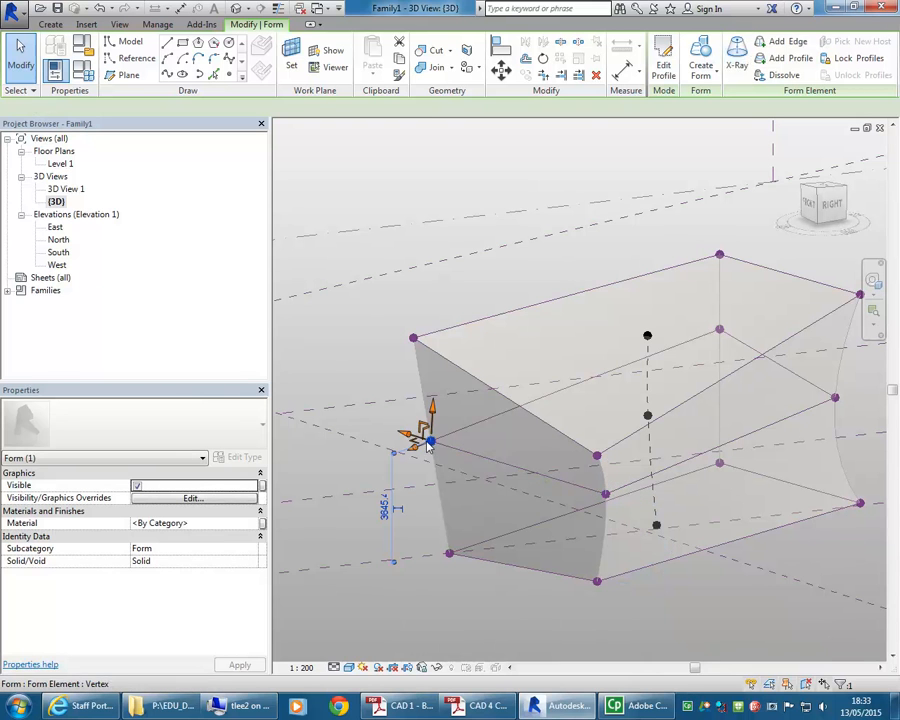
pyautogui.moveTo(413, 444); pyautogui.dragTo(394, 430)
pyautogui.keyDown('shift'); pyautogui.moveTo(394, 430); pyautogui.dragTo(468, 486, button='middle'); pyautogui.keyUp('shift')
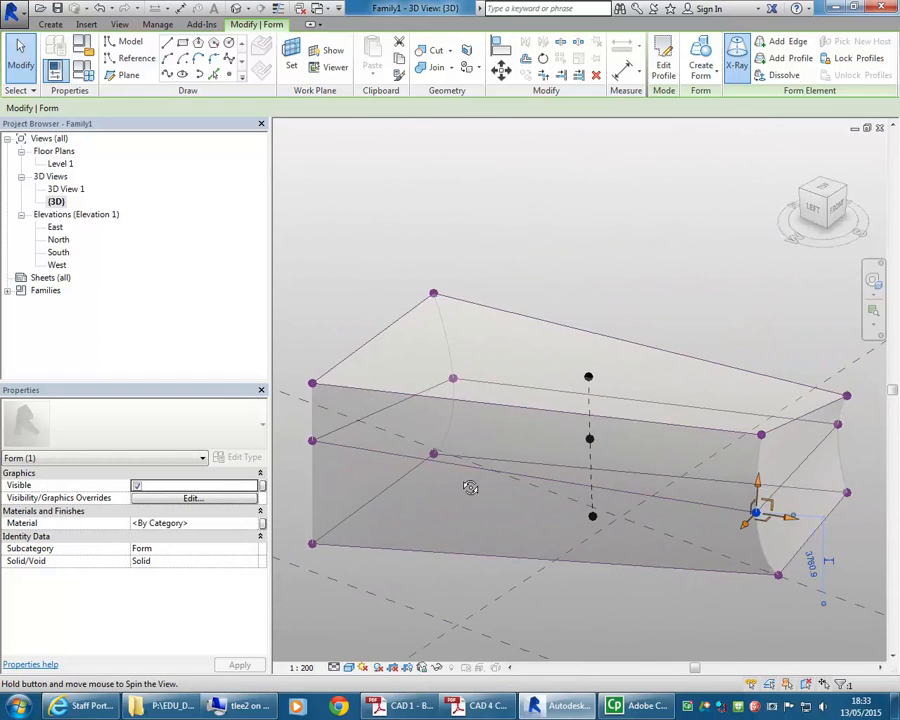
pyautogui.click(311, 443)
pyautogui.moveTo(311, 443); pyautogui.dragTo(485, 593, button='middle')
pyautogui.click(485, 593)
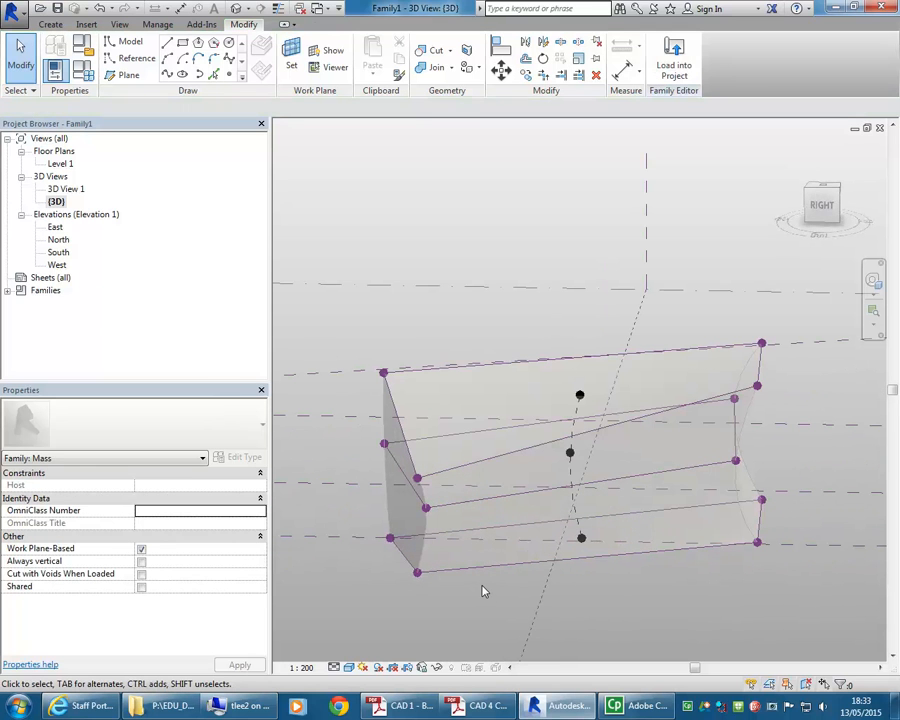
# Turn off X-Ray mode for the reshaped block
pyautogui.keyDown('shift'); pyautogui.moveTo(612, 450); pyautogui.dragTo(554, 522, button='middle'); pyautogui.keyUp('shift')
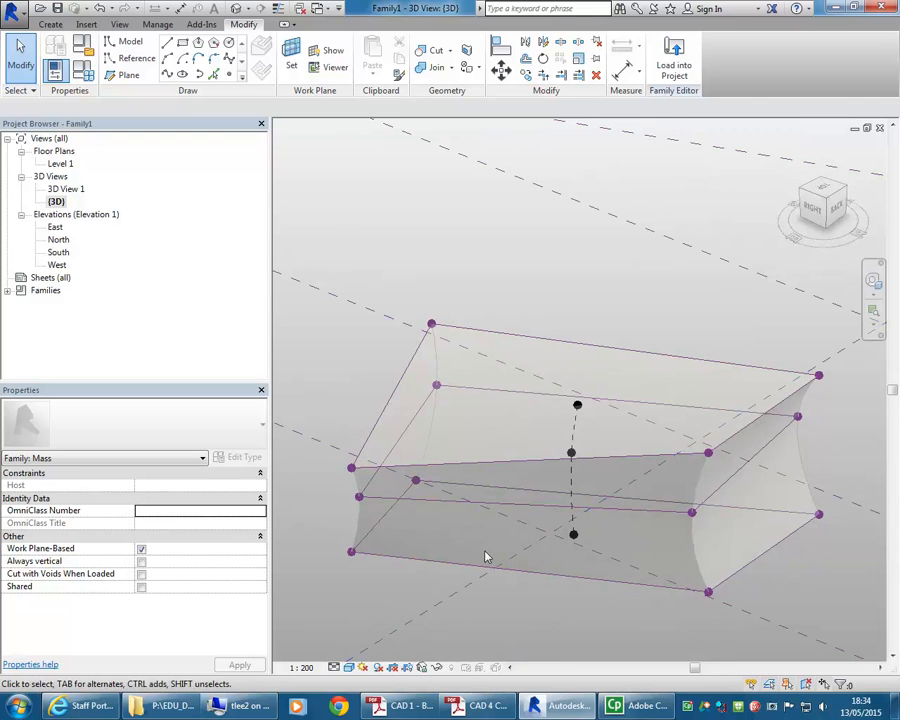
pyautogui.keyDown('shift'); pyautogui.moveTo(485, 557); pyautogui.dragTo(471, 534, button='middle'); pyautogui.keyUp('shift')
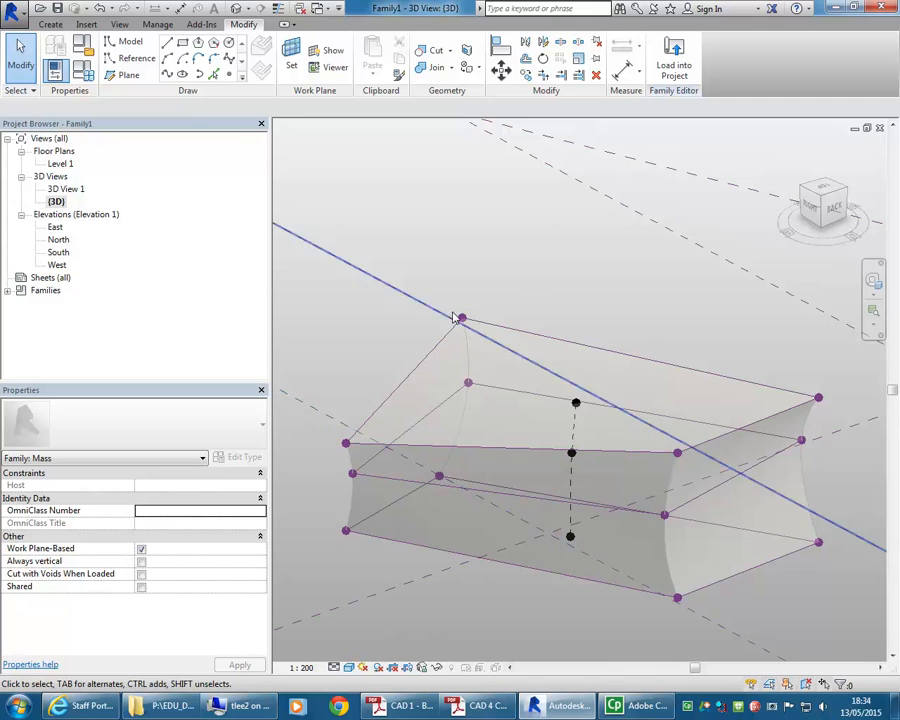
pyautogui.click(572, 341)
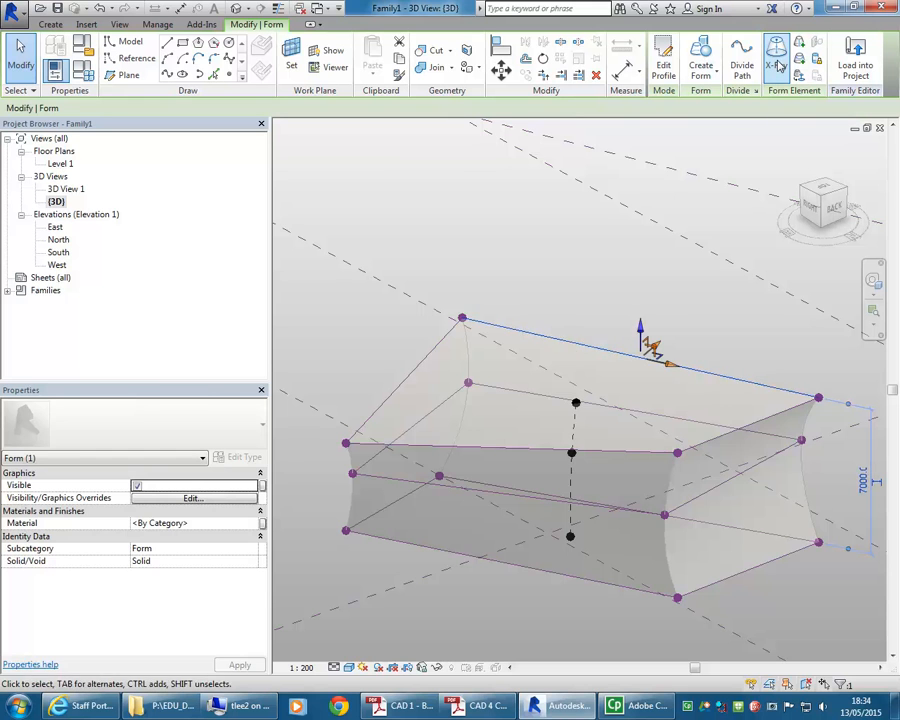
pyautogui.click(532, 271)
pyautogui.scroll(-3, 532, 271)
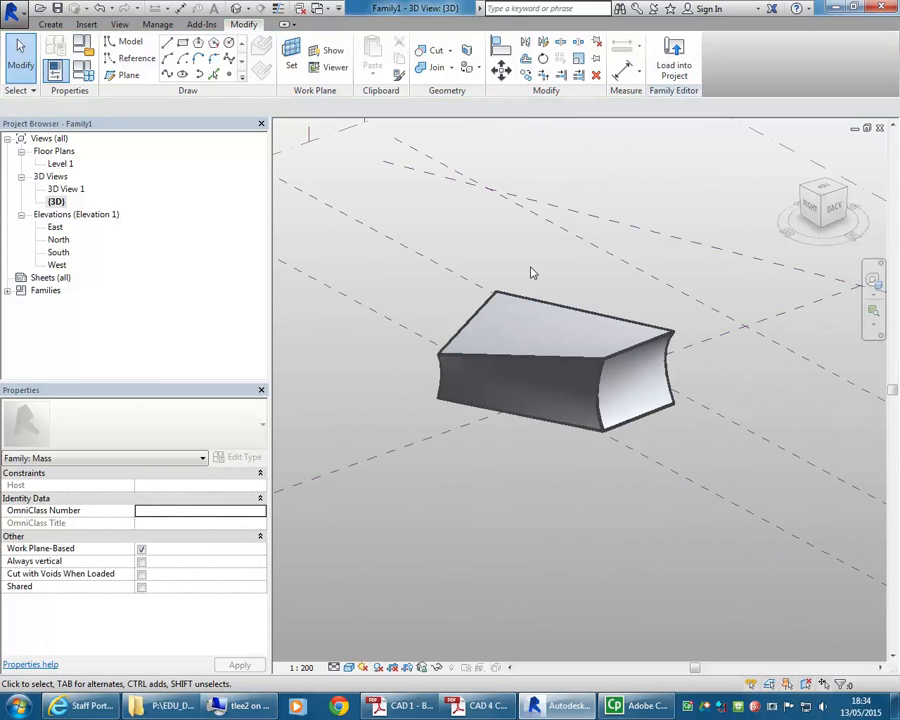
# Draw a rectangular model-line profile crossing the reshaped block beneath its top face
pyautogui.click(183, 44)
pyautogui.scroll(2, 466, 488)
pyautogui.scroll(2, 466, 488)
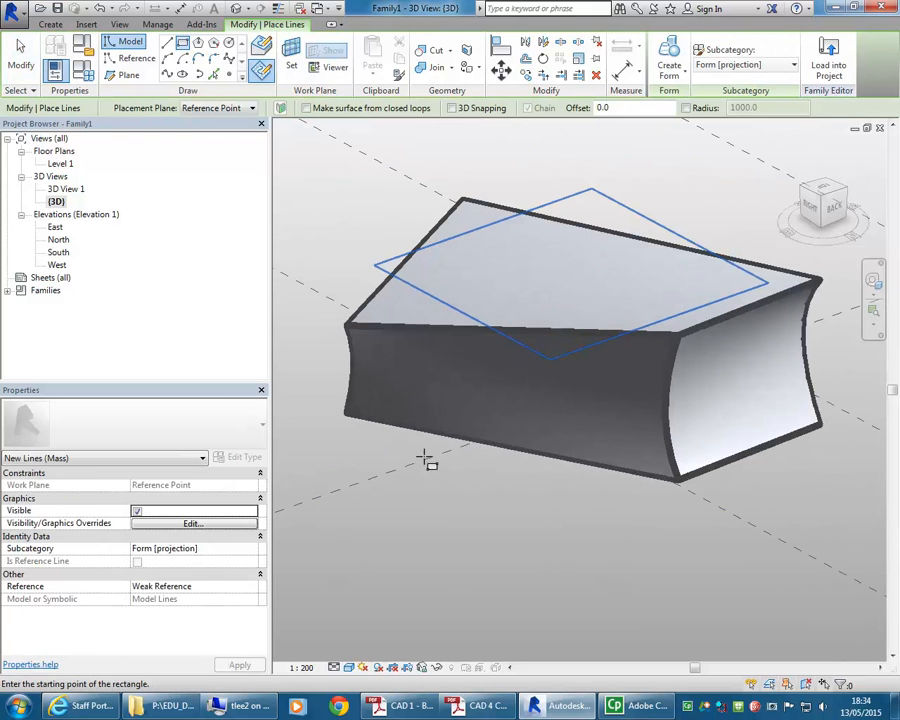
pyautogui.click(410, 458)
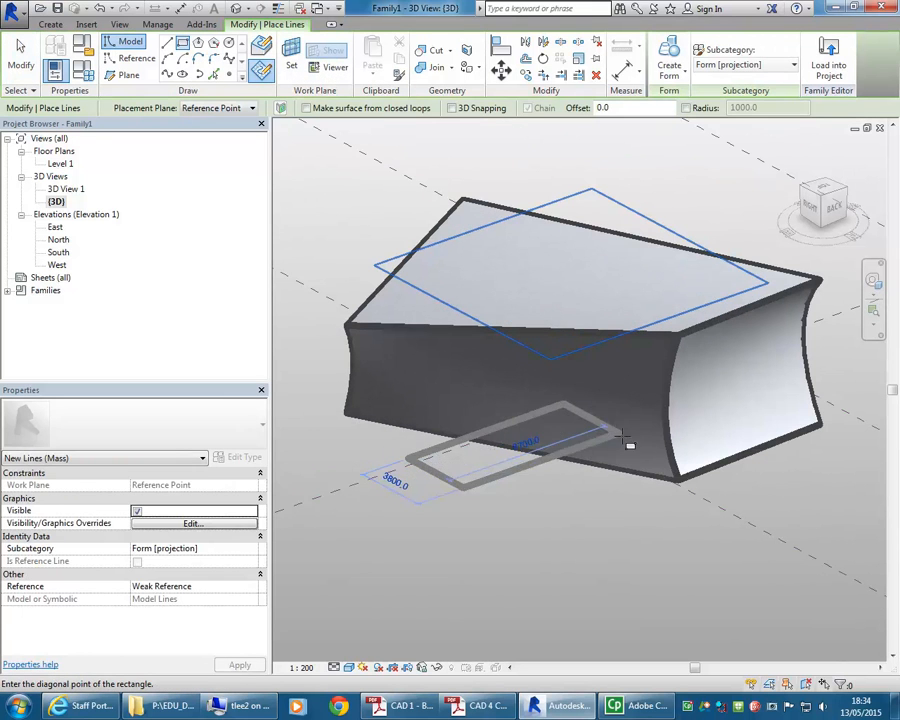
pyautogui.scroll(-2, 544, 440)
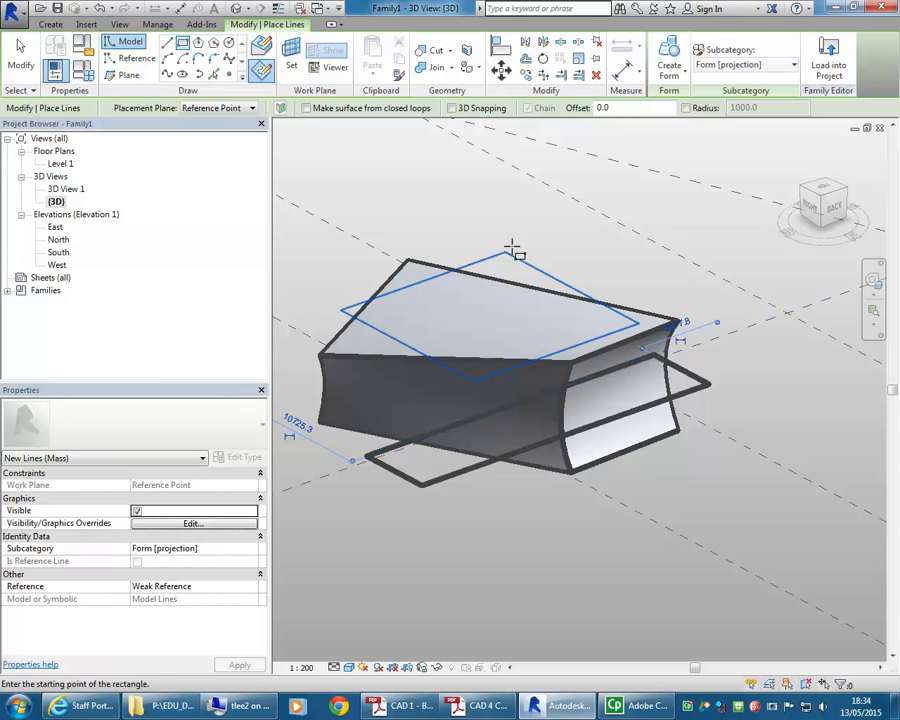
# Create a void form from the rectangular profile crossing the reshaped block
pyautogui.click(670, 72)
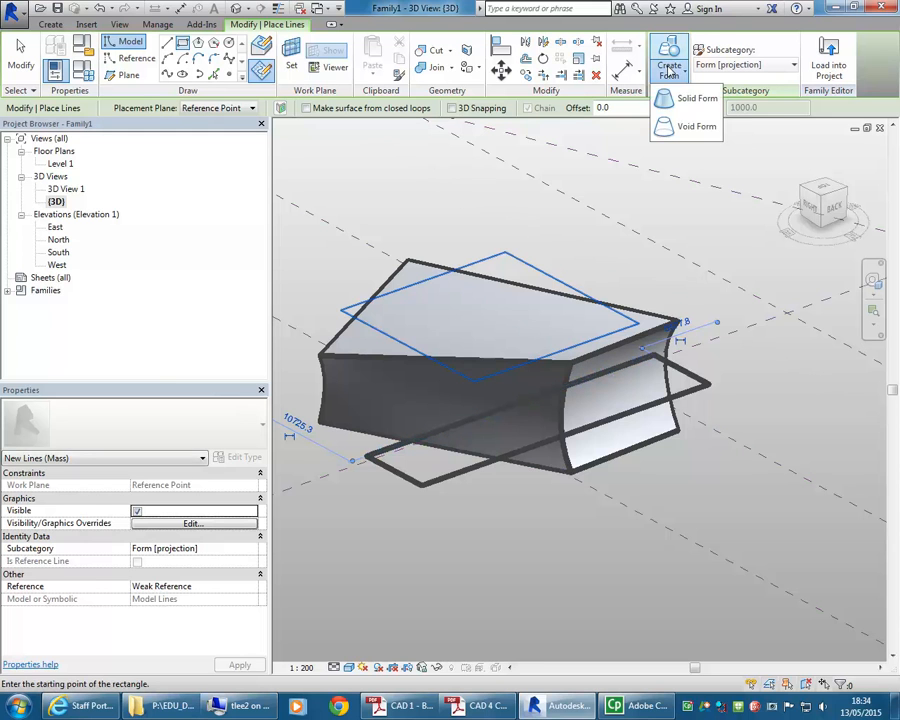
pyautogui.click(695, 100)
pyautogui.click(700, 395)
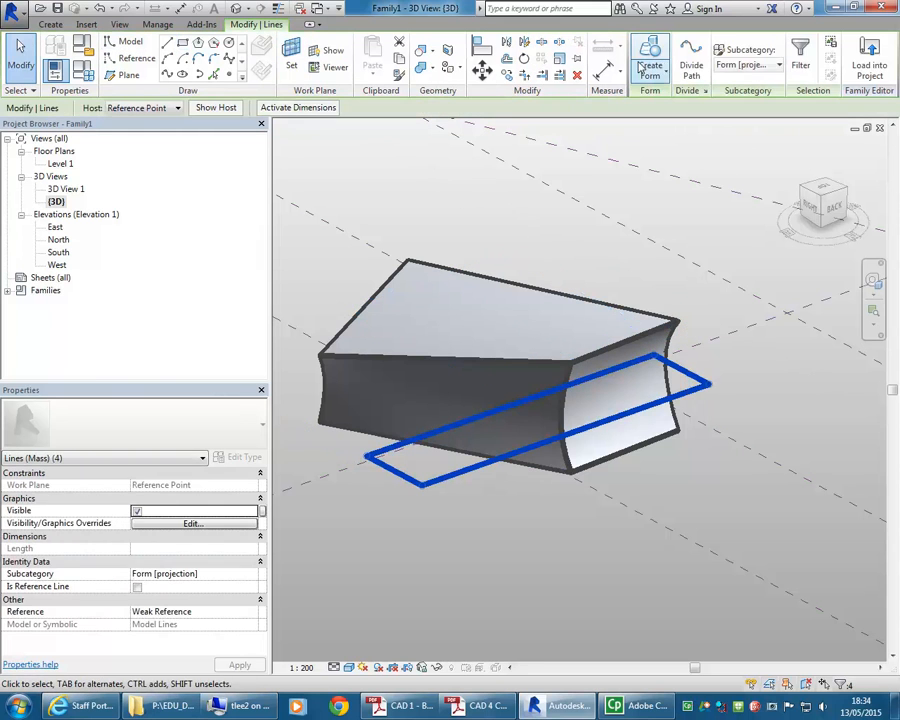
pyautogui.click(650, 70)
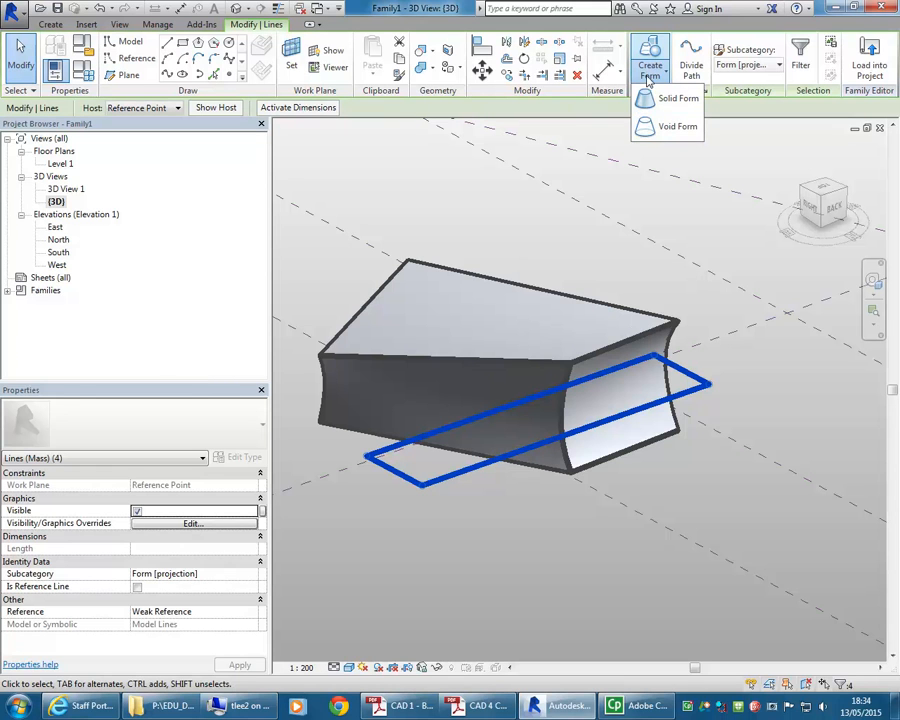
pyautogui.click(670, 126)
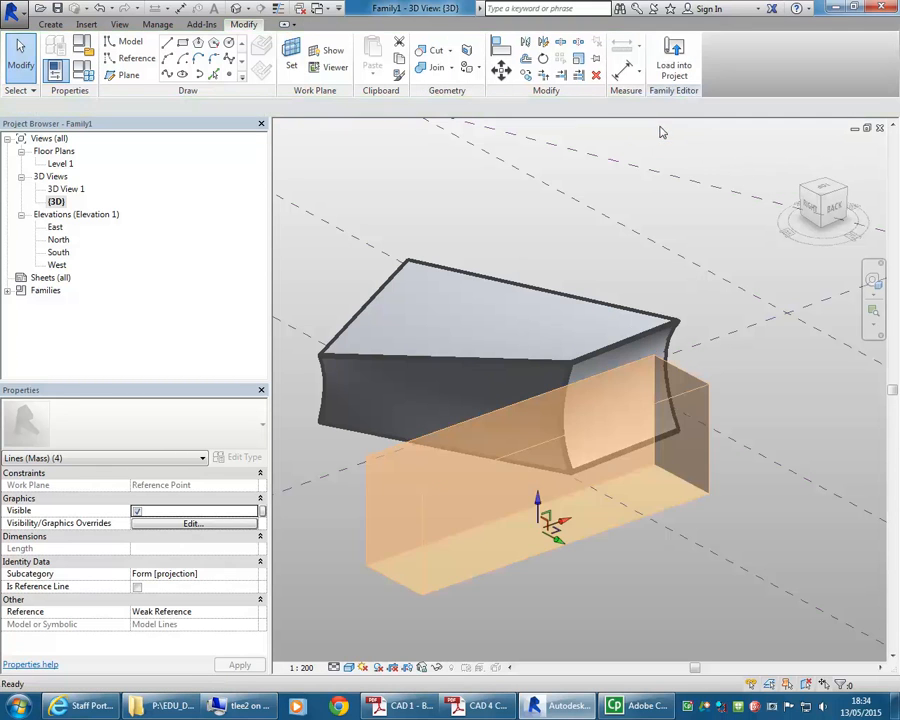
# Move the void box in the Level 1 floor plan so it passes through the middle of the block
pyautogui.keyDown('shift'); pyautogui.moveTo(462, 476); pyautogui.dragTo(500, 540, button='middle'); pyautogui.keyUp('shift')
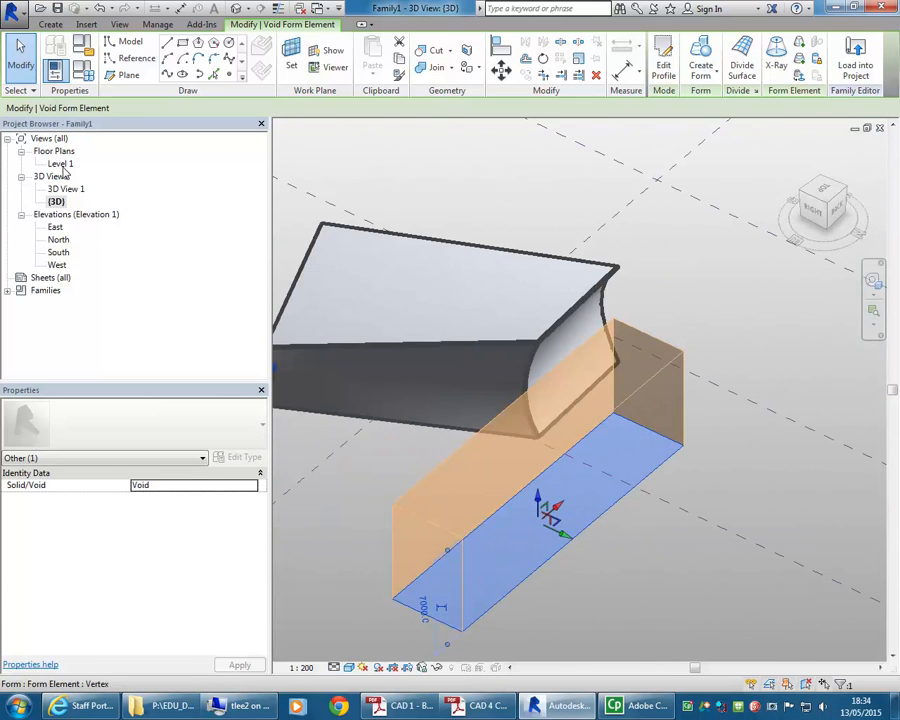
pyautogui.doubleClick(60, 163)
pyautogui.scroll(3, 530, 366)
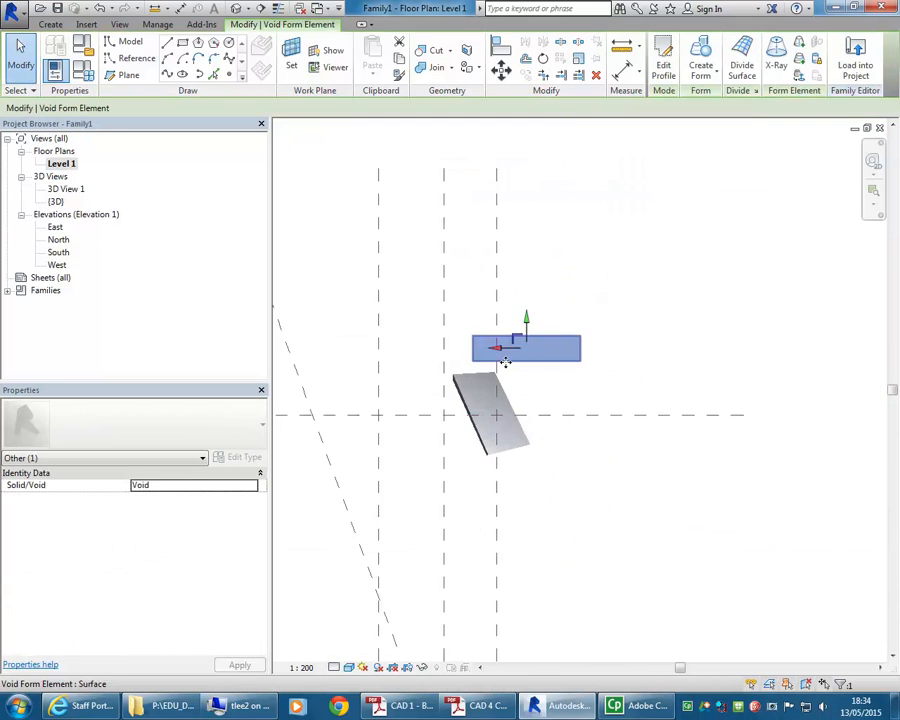
pyautogui.scroll(2, 506, 362)
pyautogui.click(605, 286)
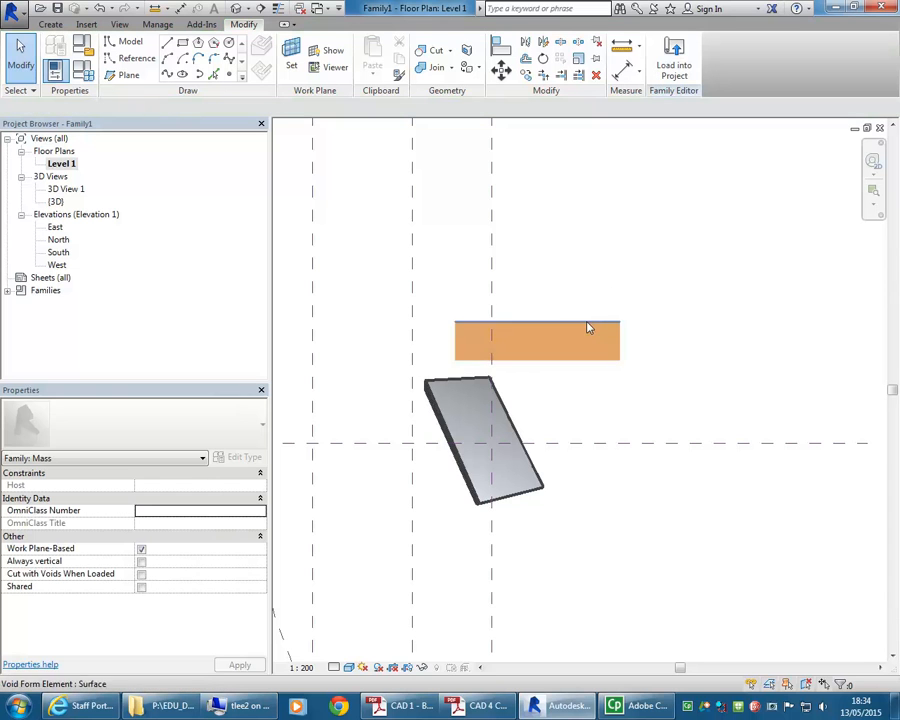
pyautogui.click(552, 347)
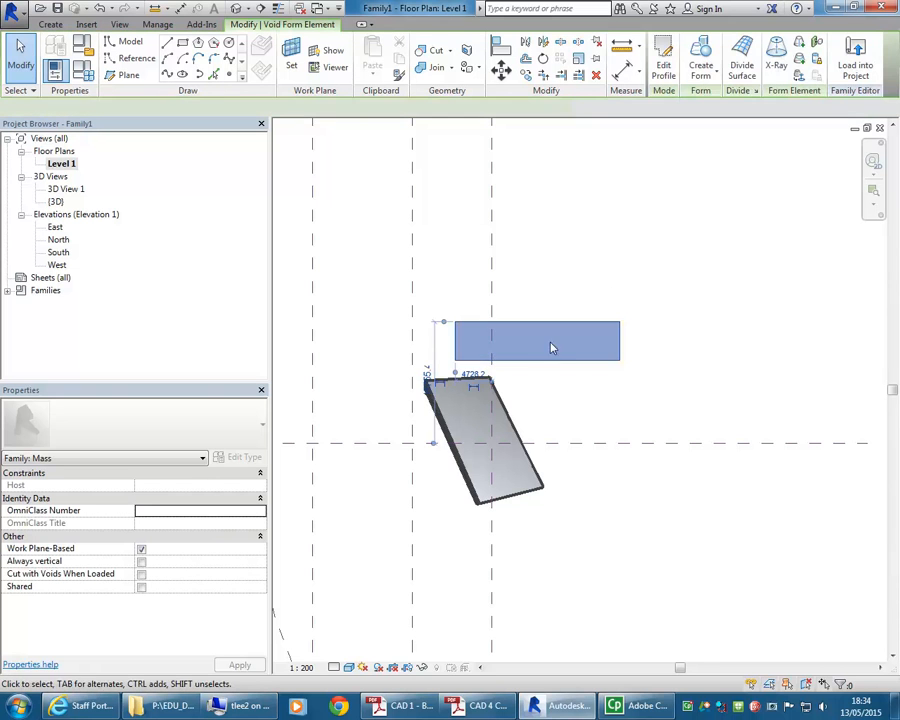
pyautogui.moveTo(556, 362); pyautogui.dragTo(470, 452)
pyautogui.doubleClick(56, 201)
pyautogui.keyDown('shift'); pyautogui.moveTo(447, 412); pyautogui.dragTo(567, 236, button='middle'); pyautogui.keyUp('shift')
pyautogui.click(450, 197)
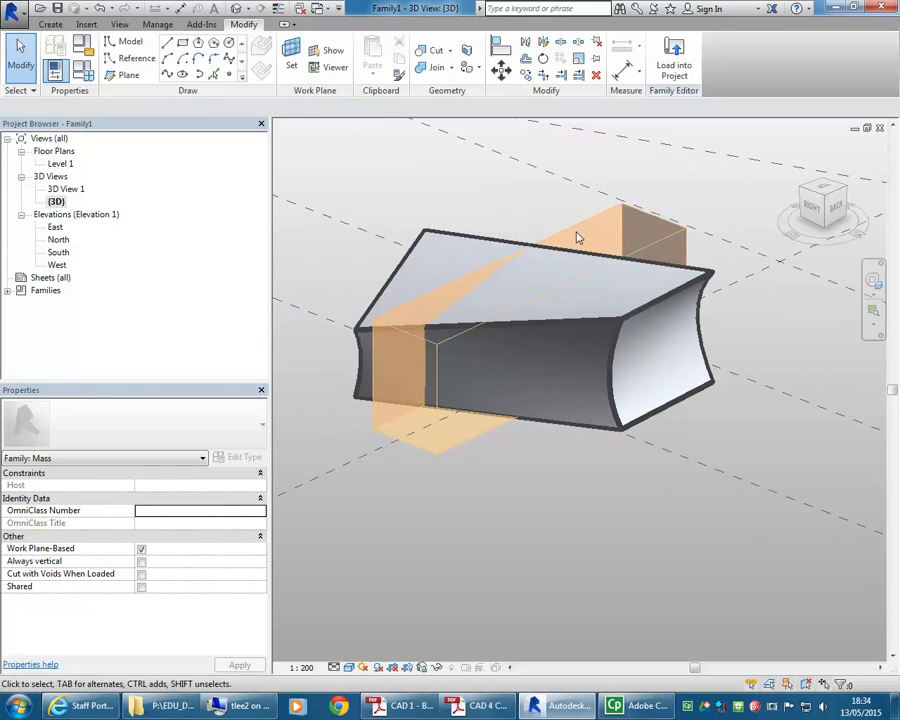
# Lower the void box's top face in the 3D view to just beneath the block's top surface
pyautogui.press('Tab')
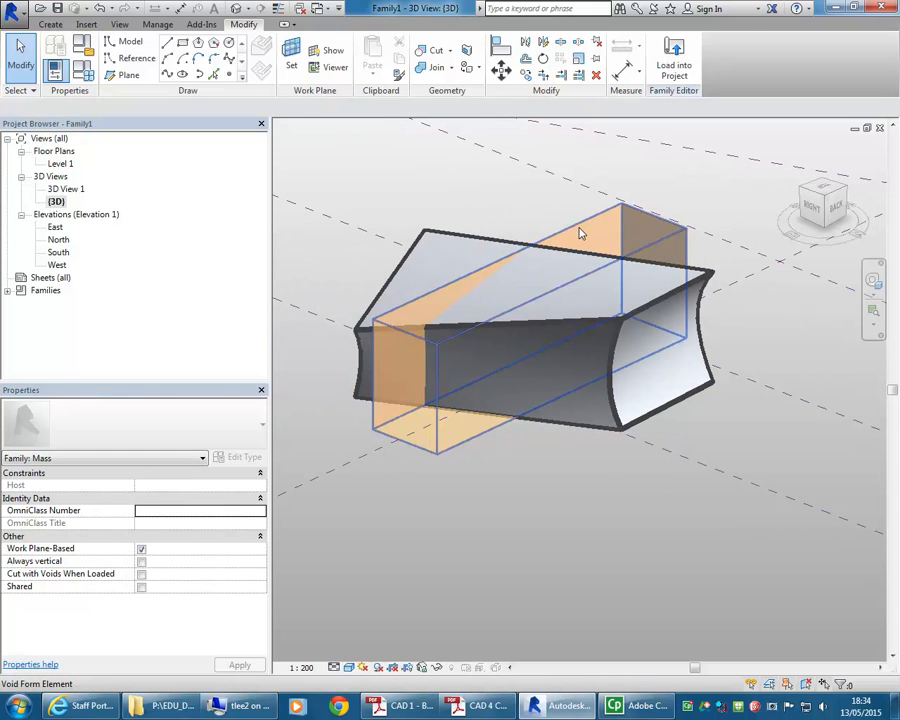
pyautogui.press('Tab')
pyautogui.press('Tab')
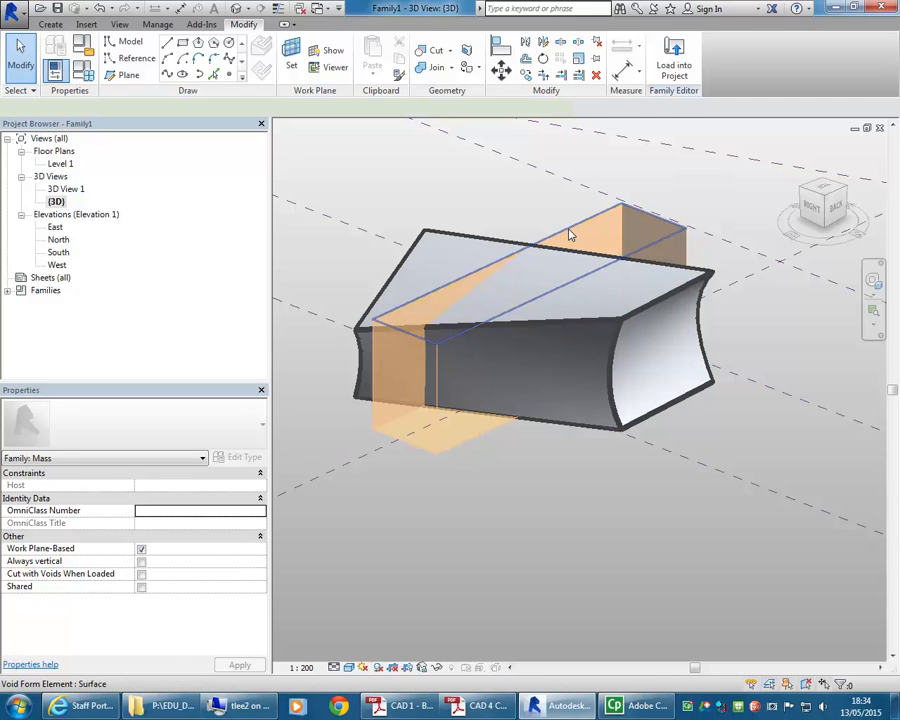
pyautogui.click(570, 234)
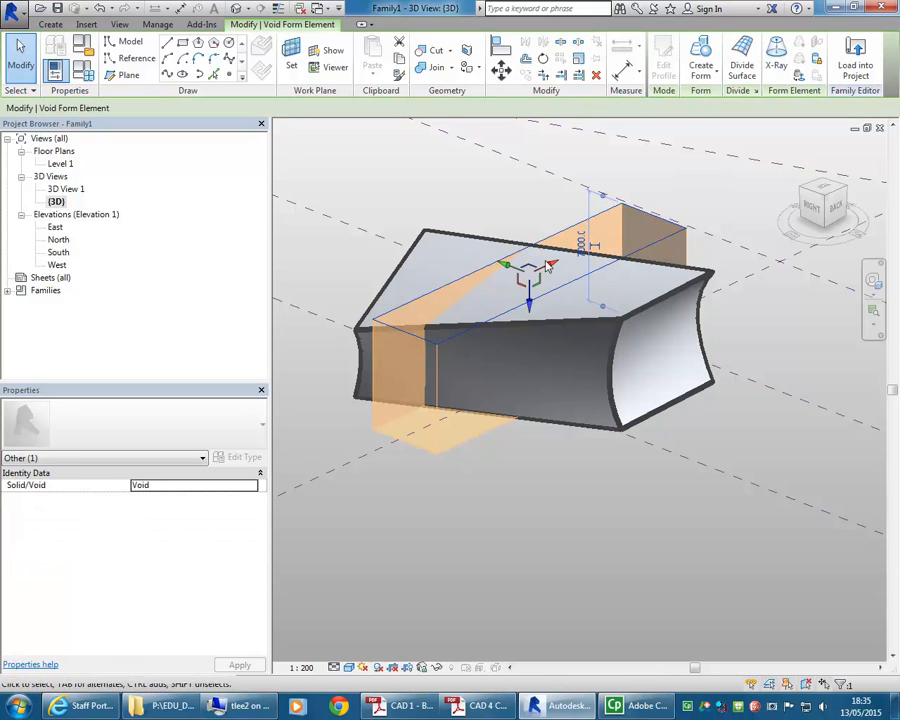
pyautogui.keyDown('shift'); pyautogui.moveTo(510, 313); pyautogui.dragTo(530, 310, button='middle'); pyautogui.keyUp('shift')
pyautogui.moveTo(530, 312); pyautogui.dragTo(526, 346)
pyautogui.keyDown('shift'); pyautogui.moveTo(535, 449); pyautogui.dragTo(581, 522, button='middle'); pyautogui.keyUp('shift')
pyautogui.click(519, 516)
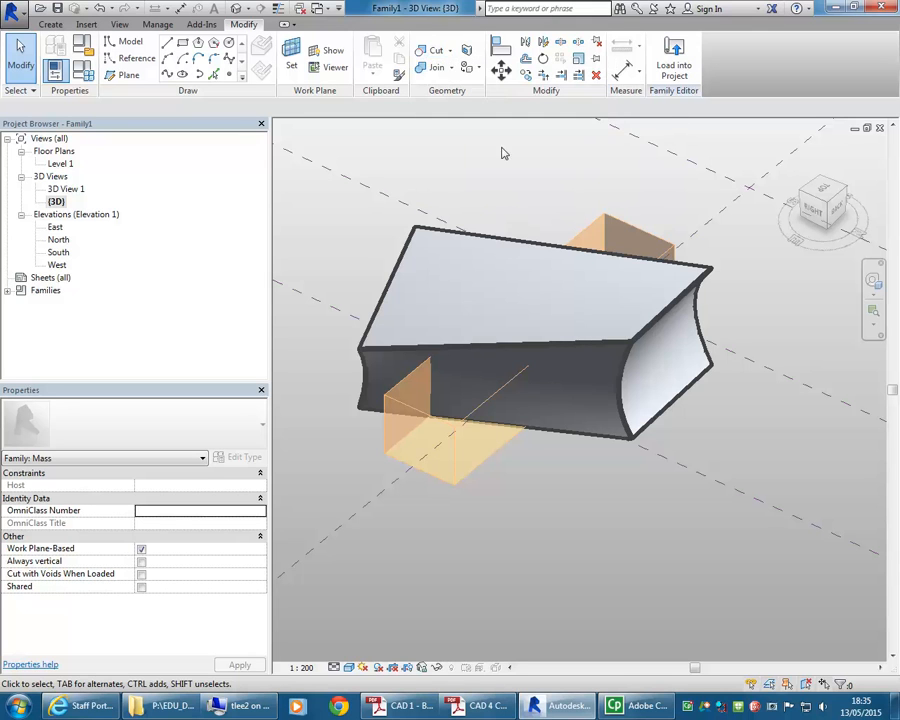
# Cut the reshaped block with the void form to leave an opening through its underside
pyautogui.click(432, 50)
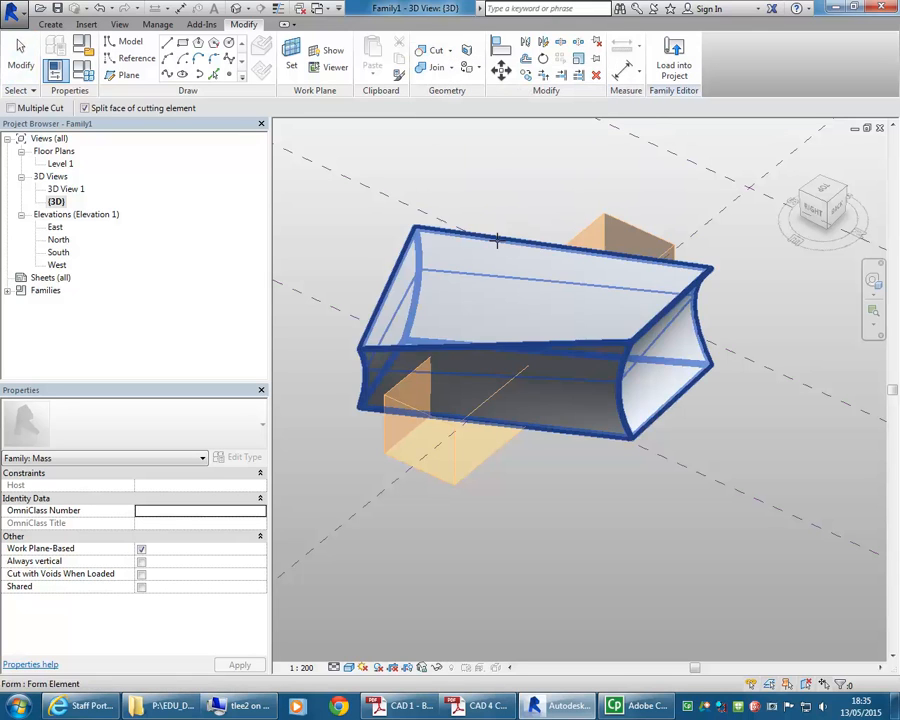
pyautogui.click(497, 240)
pyautogui.click(584, 234)
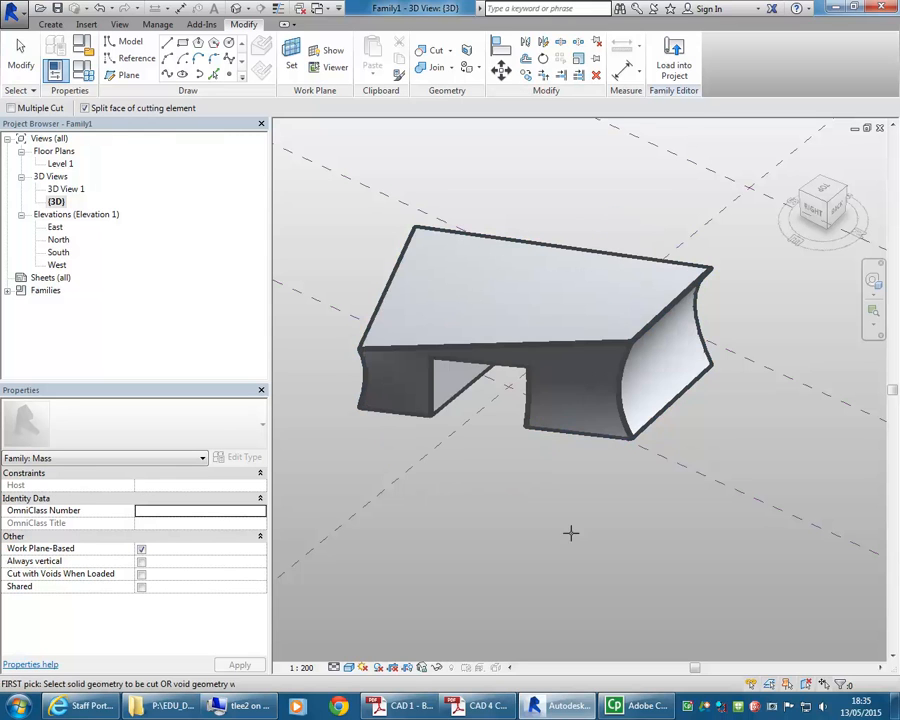
pyautogui.press('Escape')
pyautogui.keyDown('shift'); pyautogui.moveTo(460, 454); pyautogui.dragTo(425, 432, button='middle'); pyautogui.keyUp('shift')
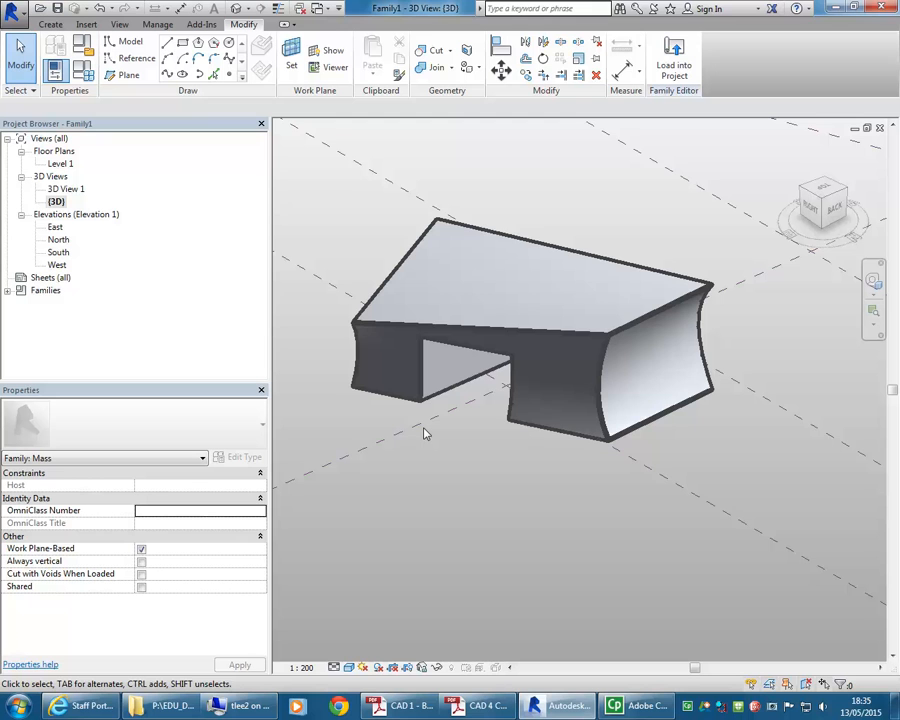
pyautogui.keyDown('shift'); pyautogui.moveTo(424, 430); pyautogui.dragTo(482, 426, button='middle'); pyautogui.keyUp('shift')
pyautogui.scroll(4, 470, 421)
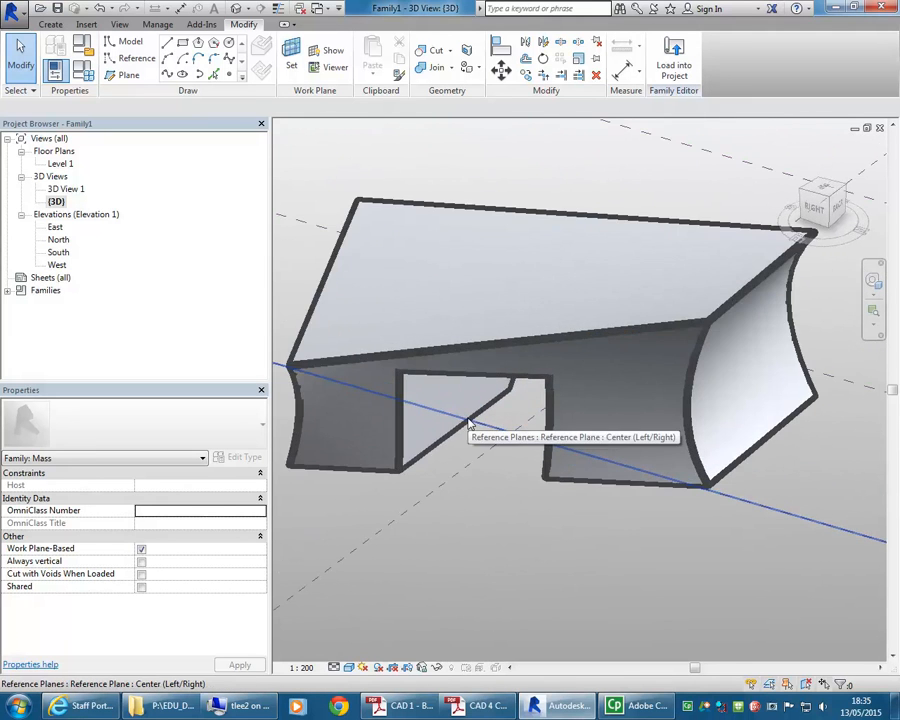
pyautogui.moveTo(426, 159); pyautogui.dragTo(445, 211, button='middle')
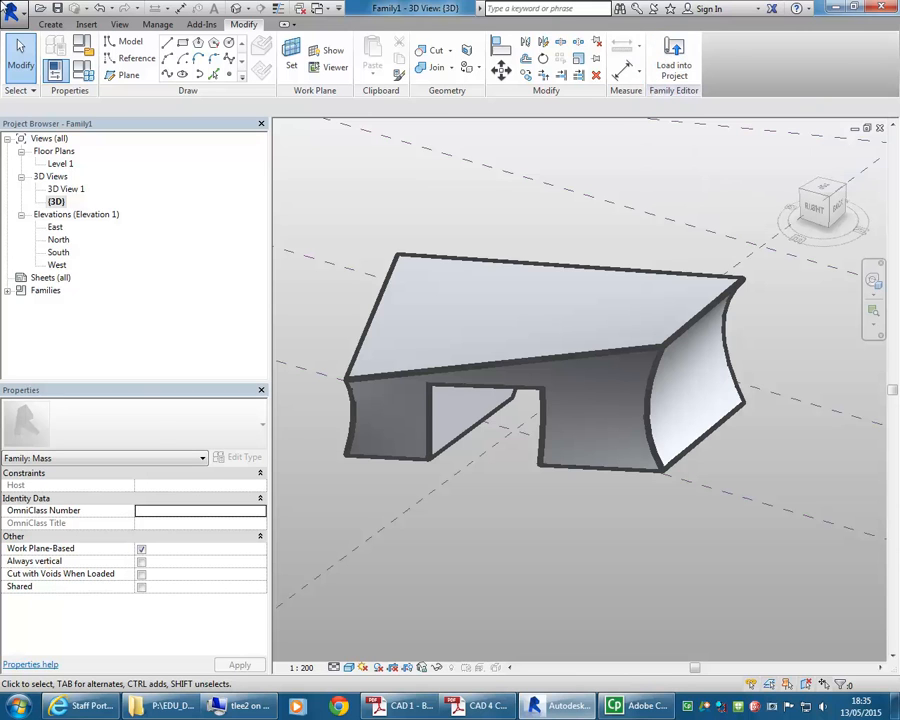
# Save the family as Mass-example in the DCE Plans folder inside the 2015 folder
pyautogui.click(10, 11)
pyautogui.moveTo(50, 170)
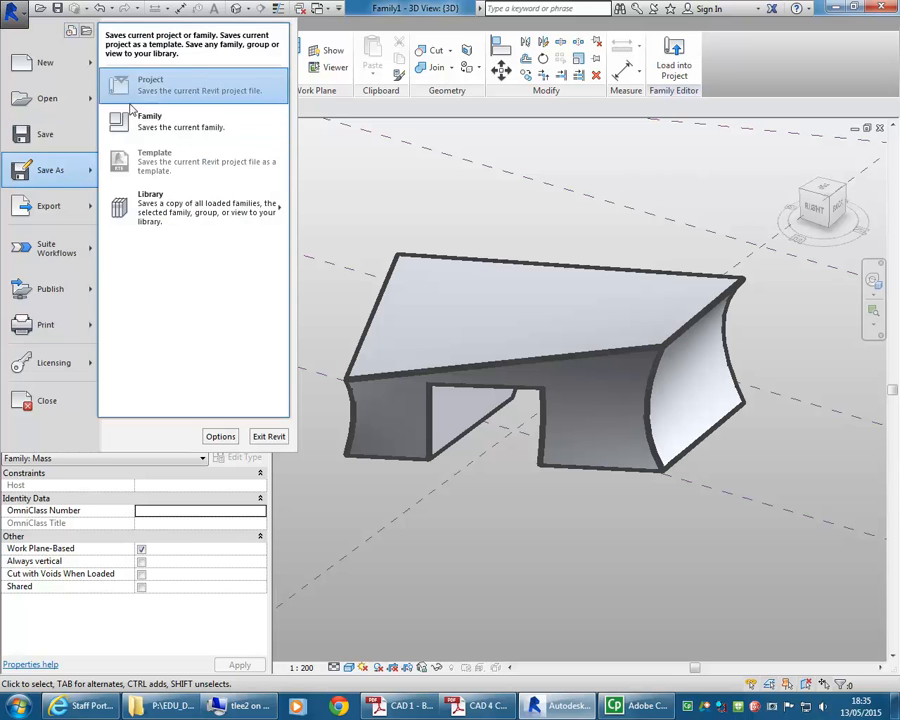
pyautogui.click(140, 128)
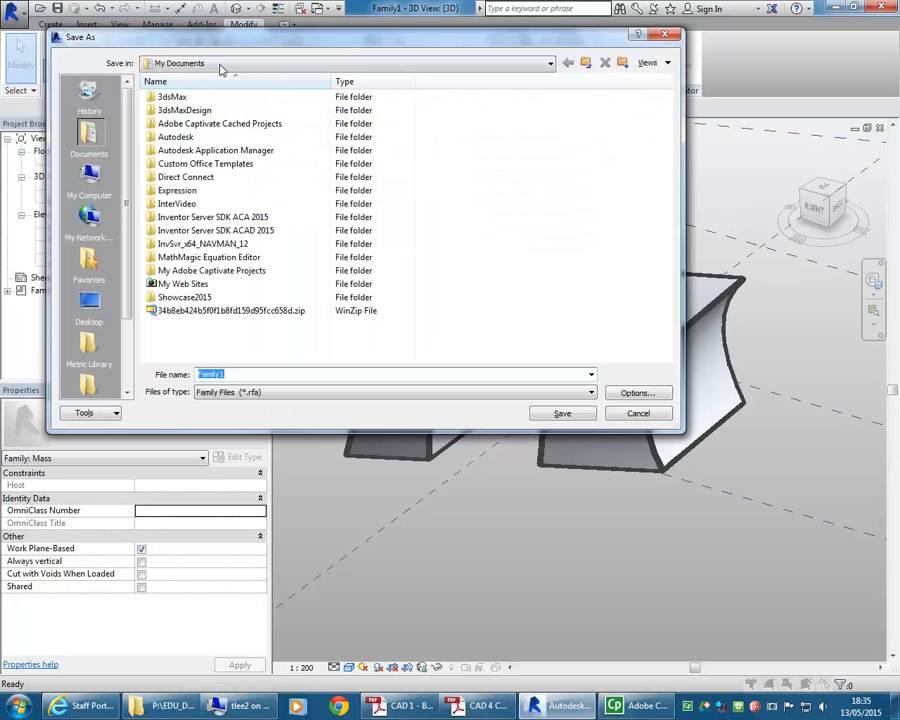
pyautogui.click(223, 64)
pyautogui.click(224, 168)
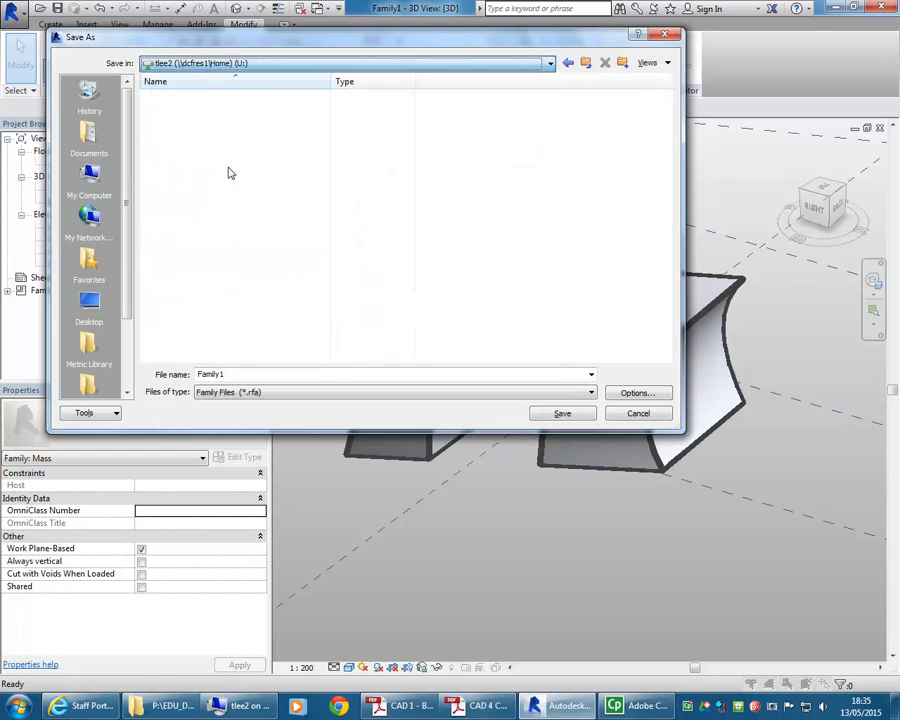
pyautogui.doubleClick(178, 137)
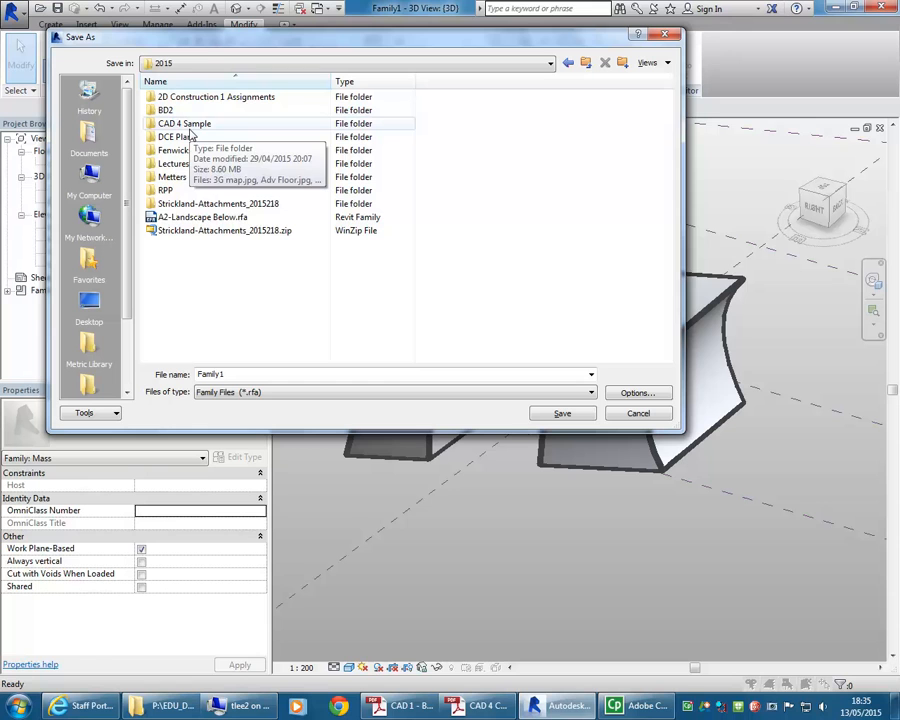
pyautogui.click(189, 128)
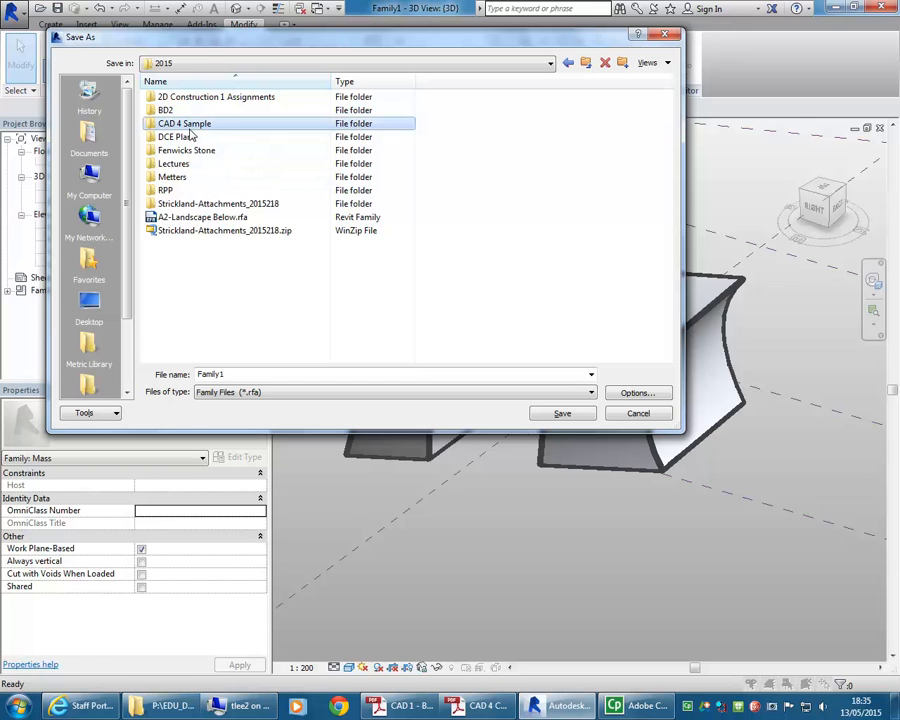
pyautogui.doubleClick(185, 136)
pyautogui.doubleClick(253, 374)
pyautogui.write('Mass-example')
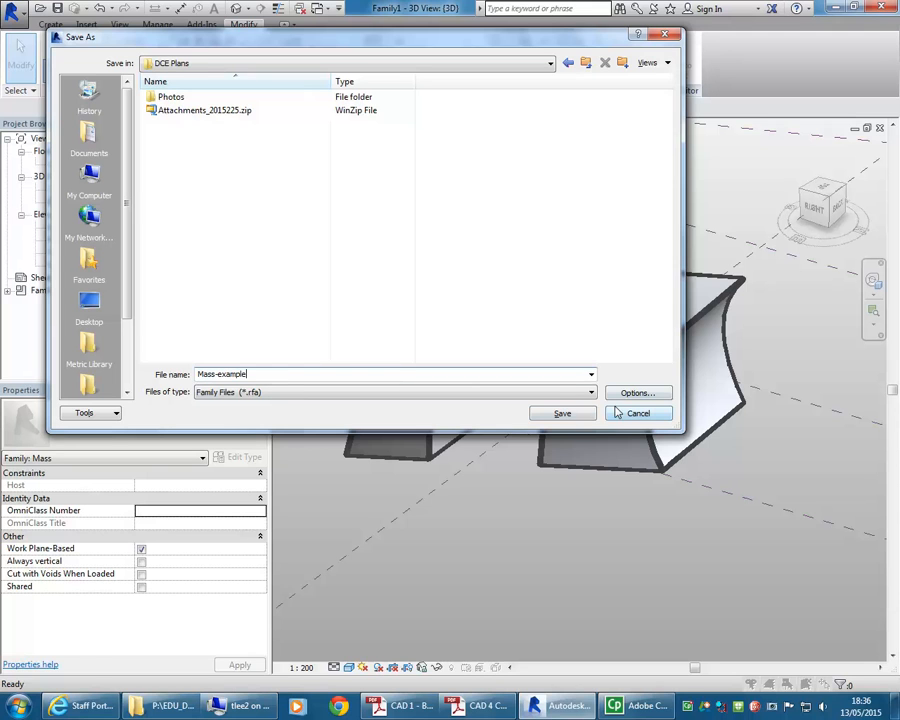
pyautogui.click(563, 413)
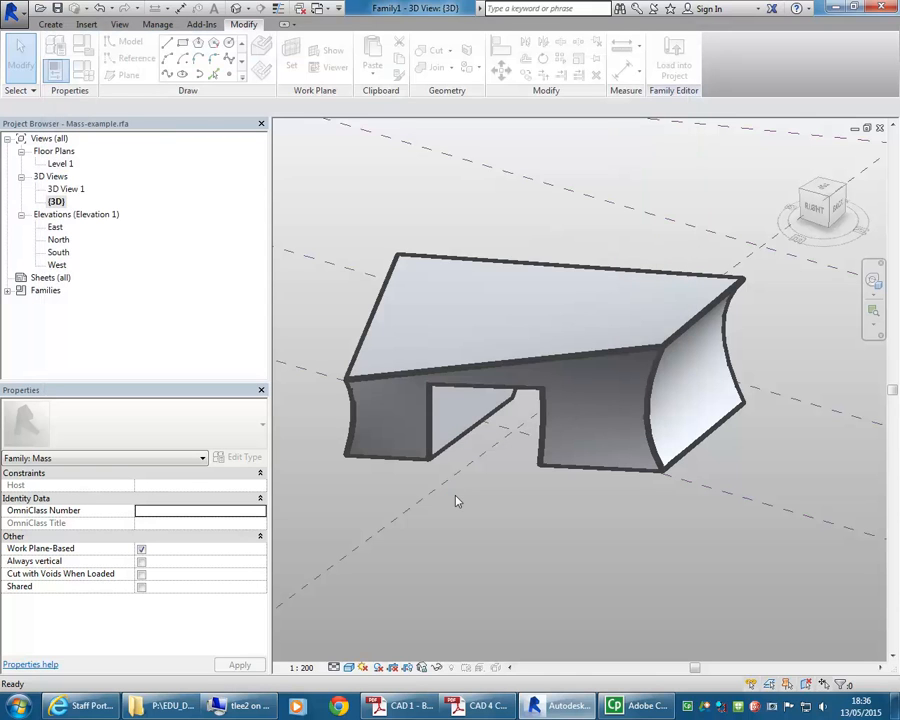
# Load the mass family into the DCE College v1 project and place one instance in the courtyard on the 00 GF Bldg C plan
pyautogui.click(676, 70)
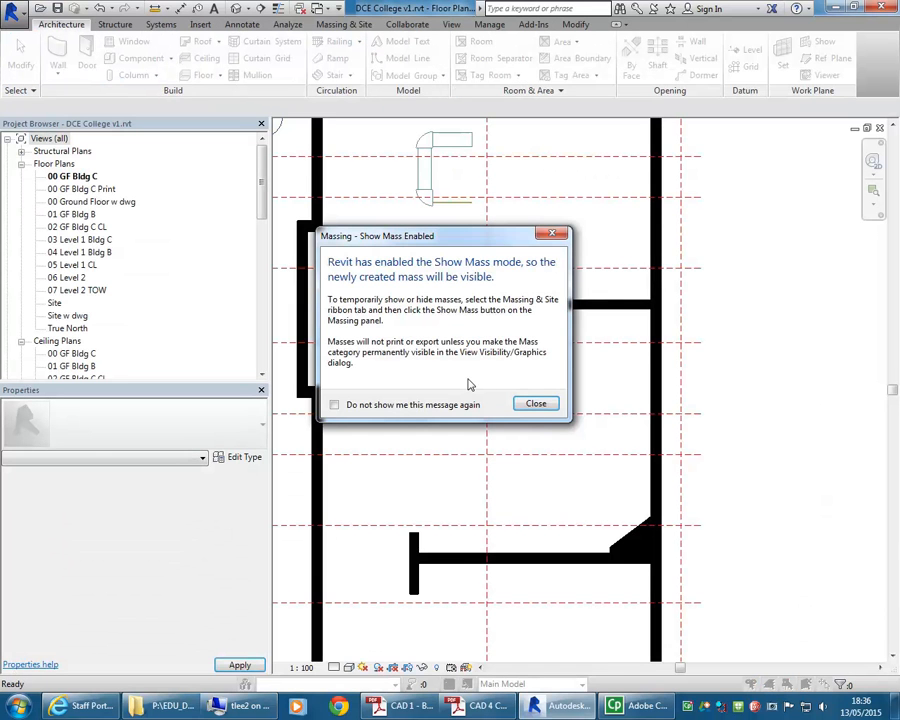
pyautogui.click(536, 403)
pyautogui.scroll(-3, 508, 328)
pyautogui.scroll(-3, 446, 388)
pyautogui.moveTo(530, 332); pyautogui.dragTo(469, 397, button='middle')
pyautogui.moveTo(528, 399); pyautogui.dragTo(490, 388, button='middle')
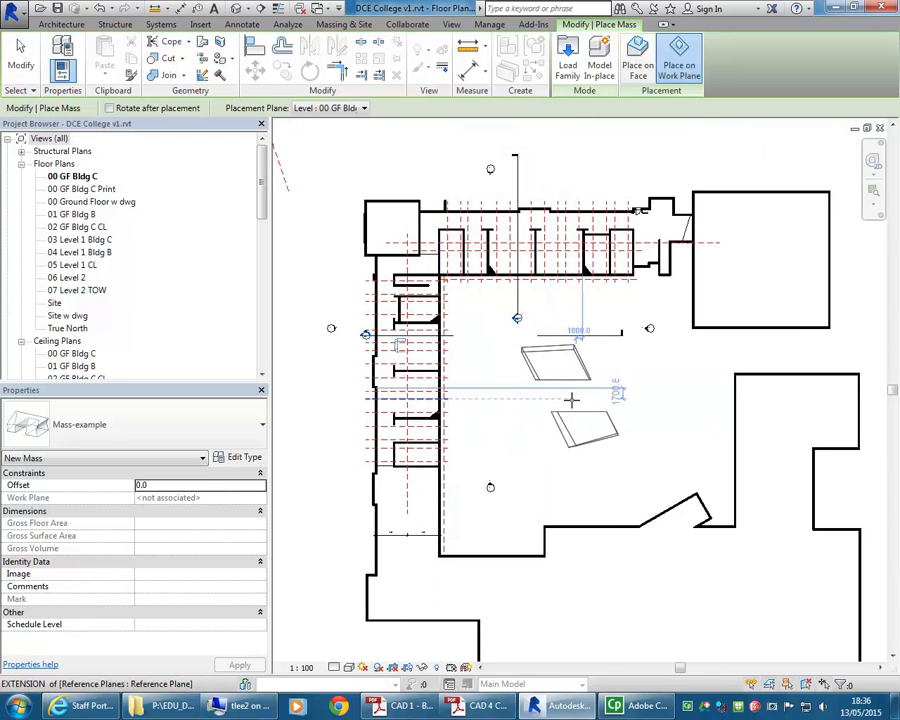
pyautogui.click(566, 400)
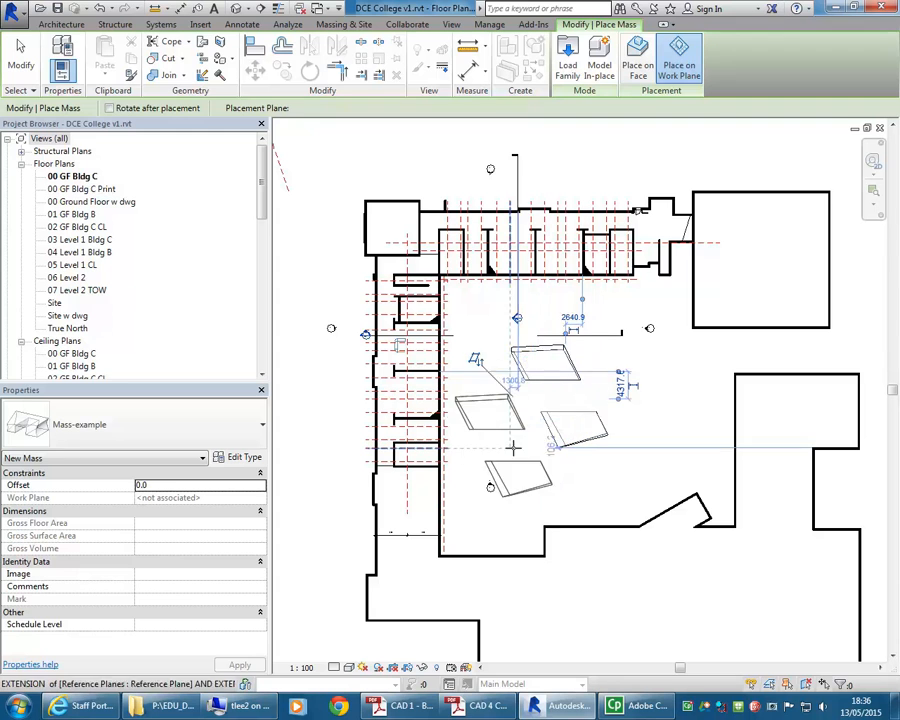
pyautogui.press('Escape')
pyautogui.press('Escape')
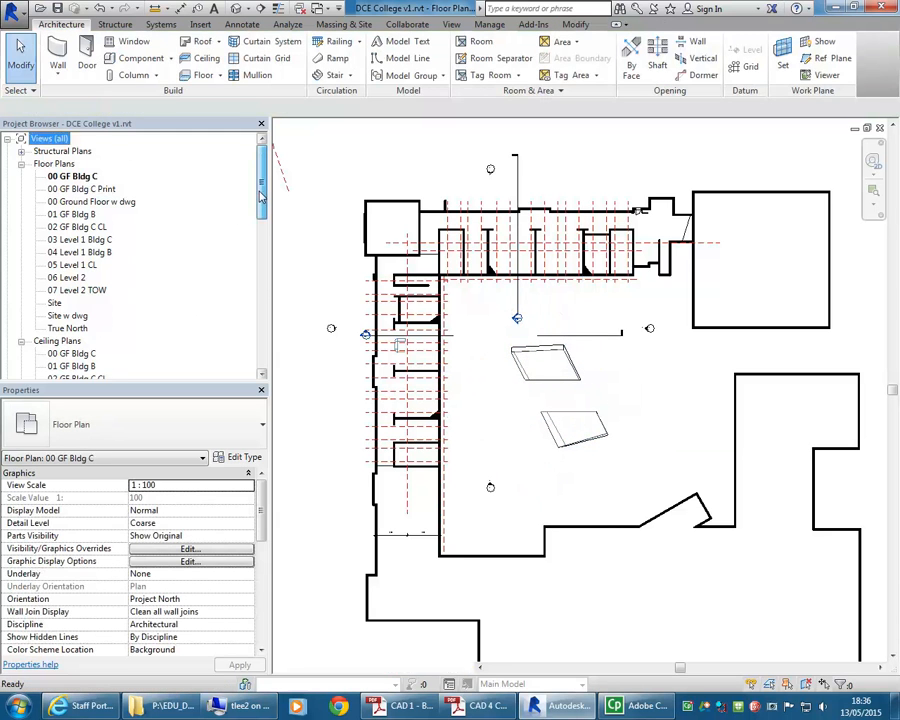
# Examine the placed mass and its cut opening within the courtyard in the project's default {3D} view
pyautogui.scroll(-6, 188, 288)
pyautogui.doubleClick(56, 315)
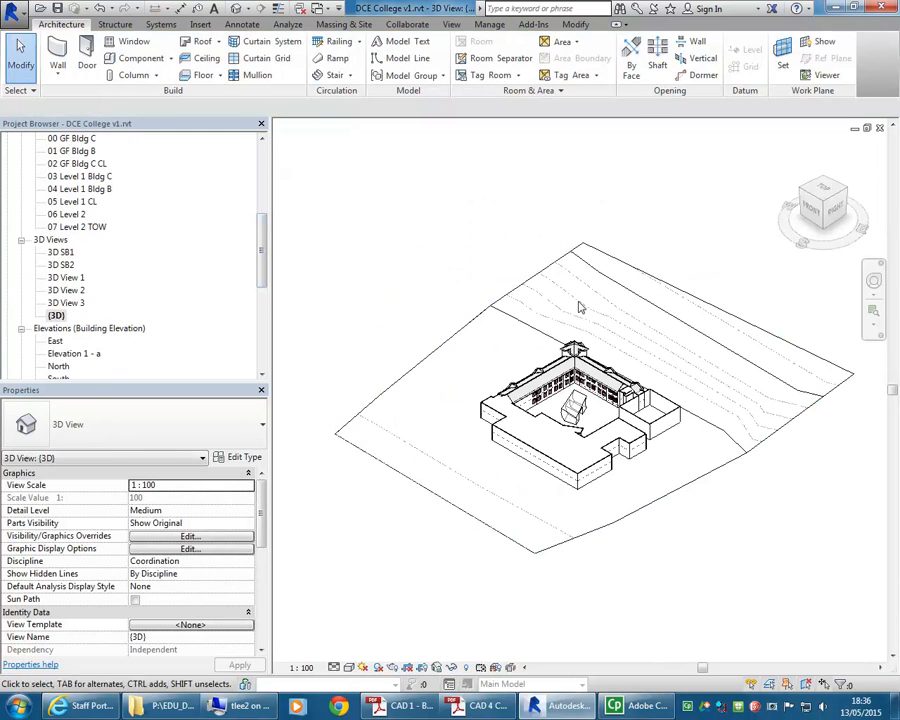
pyautogui.scroll(5, 580, 330)
pyautogui.keyDown('shift'); pyautogui.moveTo(471, 386); pyautogui.dragTo(524, 414, button='middle'); pyautogui.keyUp('shift')
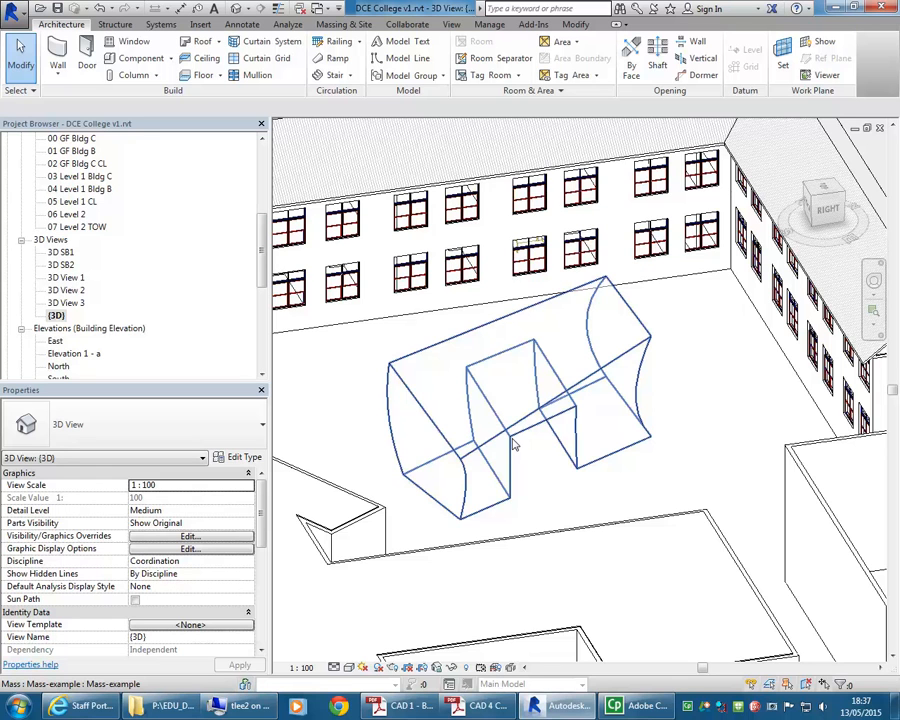
pyautogui.scroll(1, 552, 483)
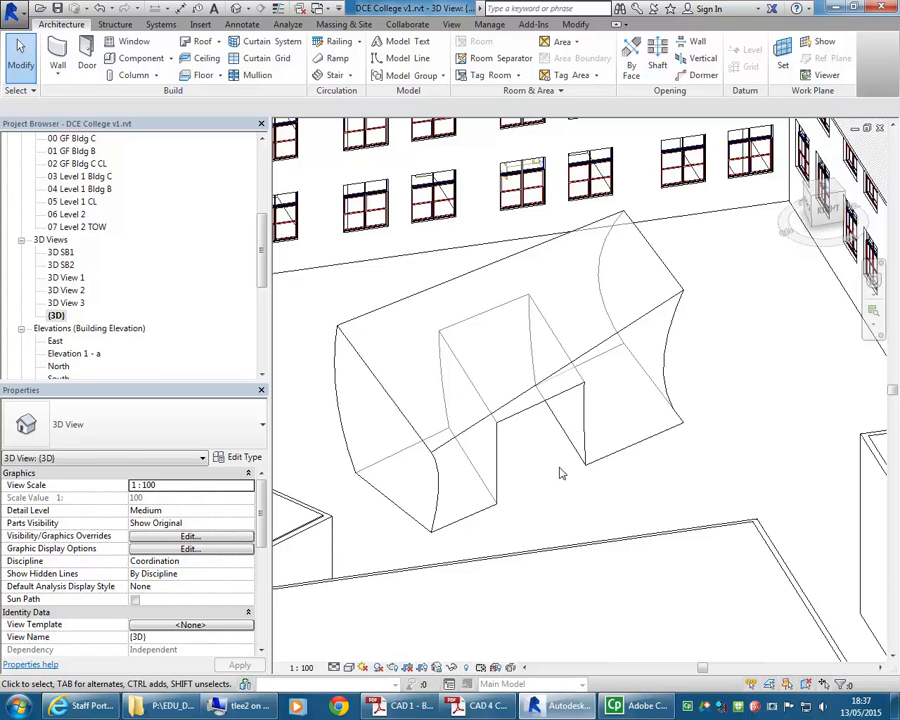
pyautogui.moveTo(472, 343); pyautogui.dragTo(486, 365, button='middle')
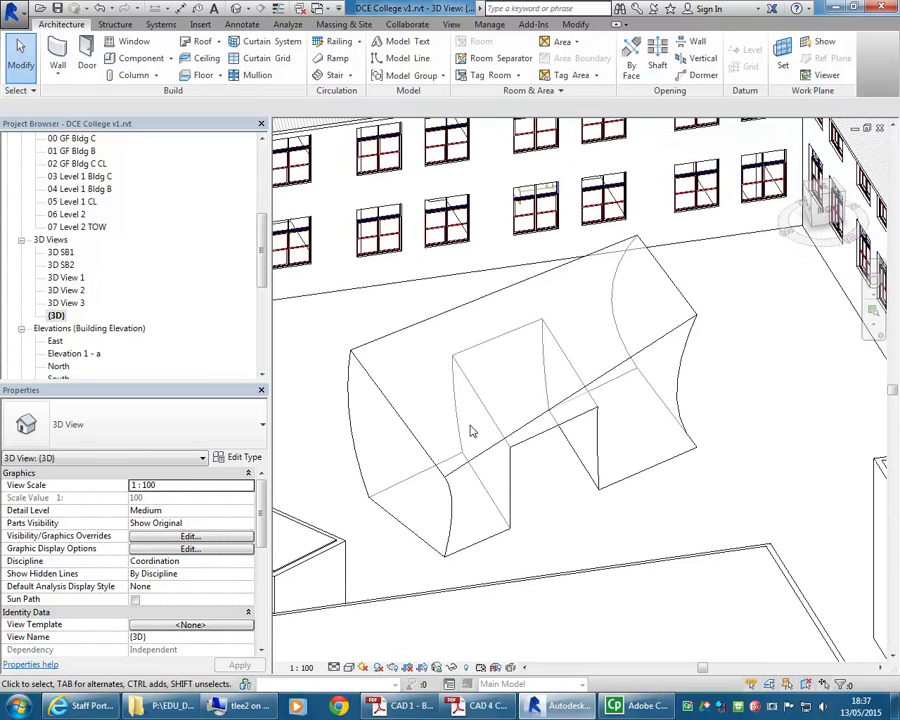
pyautogui.keyDown('shift'); pyautogui.moveTo(499, 474); pyautogui.dragTo(543, 494, button='middle'); pyautogui.keyUp('shift')
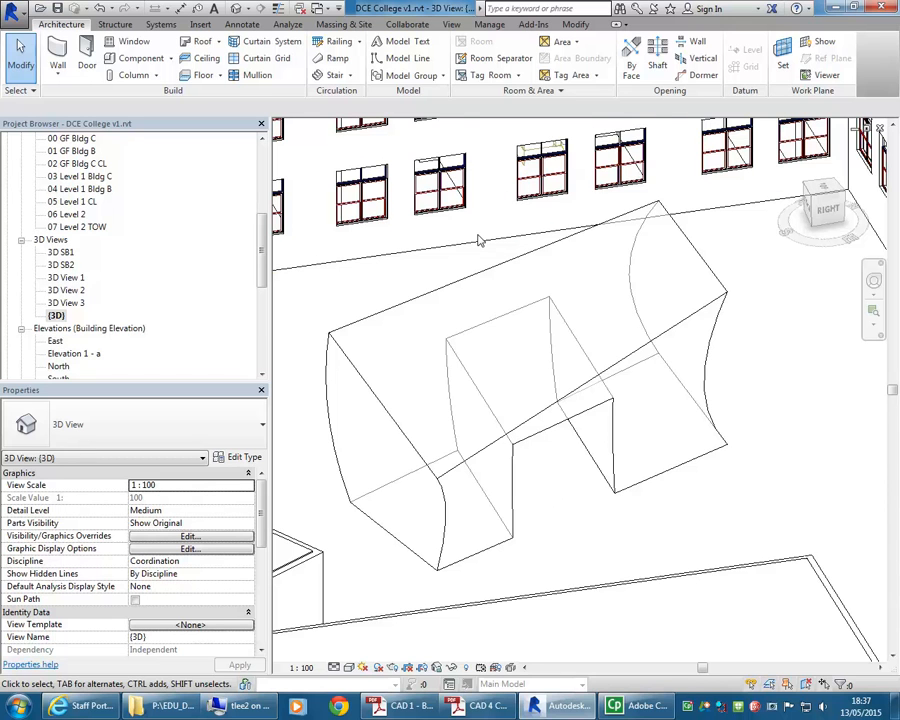
pyautogui.moveTo(446, 258); pyautogui.dragTo(432, 307, button='middle')
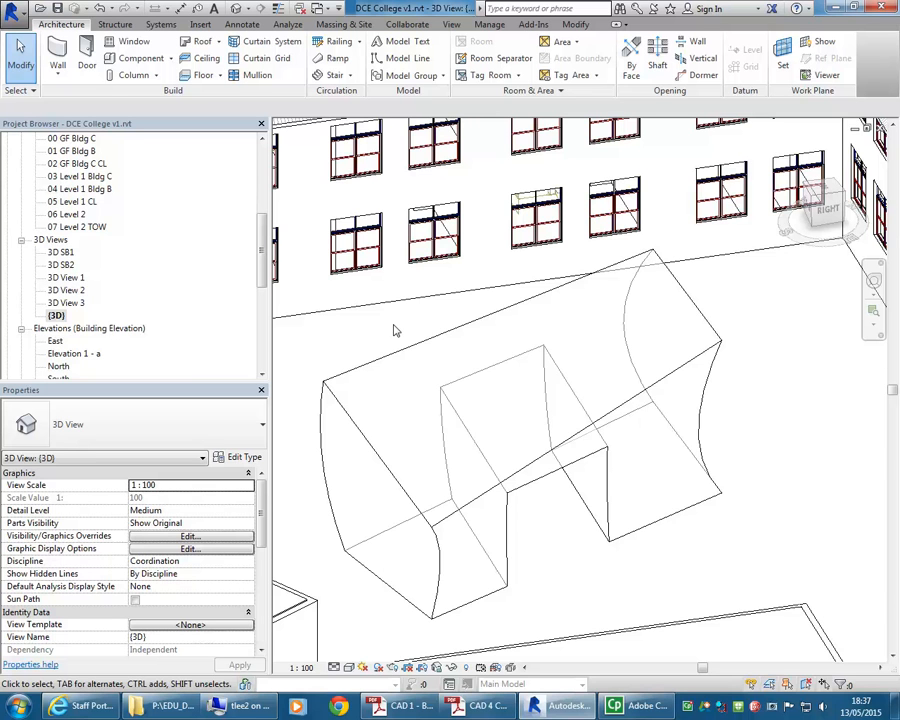
# Toggle the mass display between view settings and Show Mass Form and Floors, leaving the mass form shown in the 3D view
pyautogui.scroll(-3, 395, 331)
pyautogui.scroll(1, 405, 330)
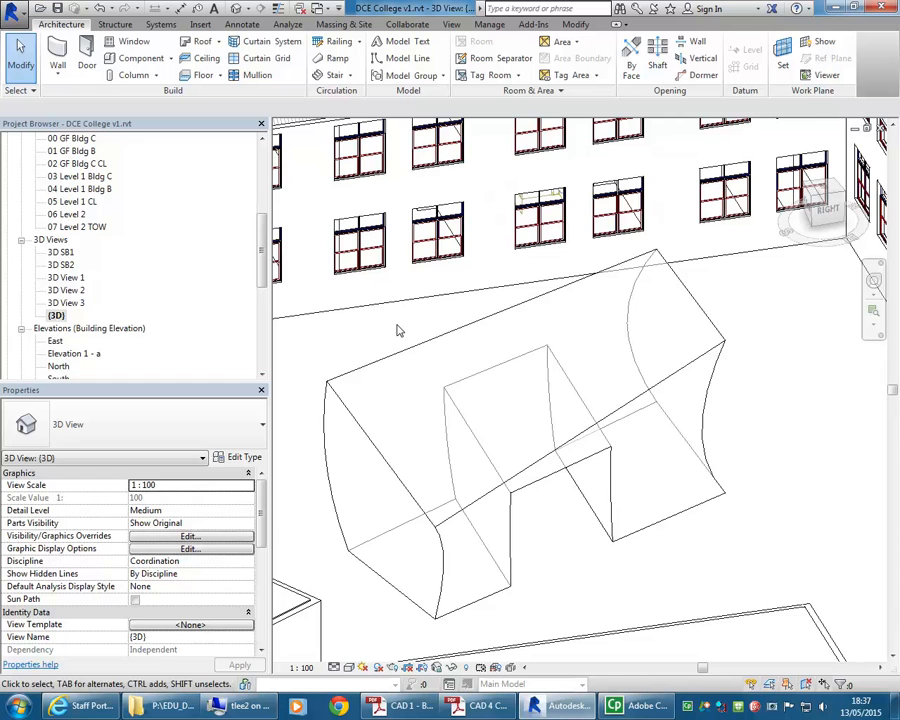
pyautogui.moveTo(397, 331); pyautogui.dragTo(382, 331, button='middle')
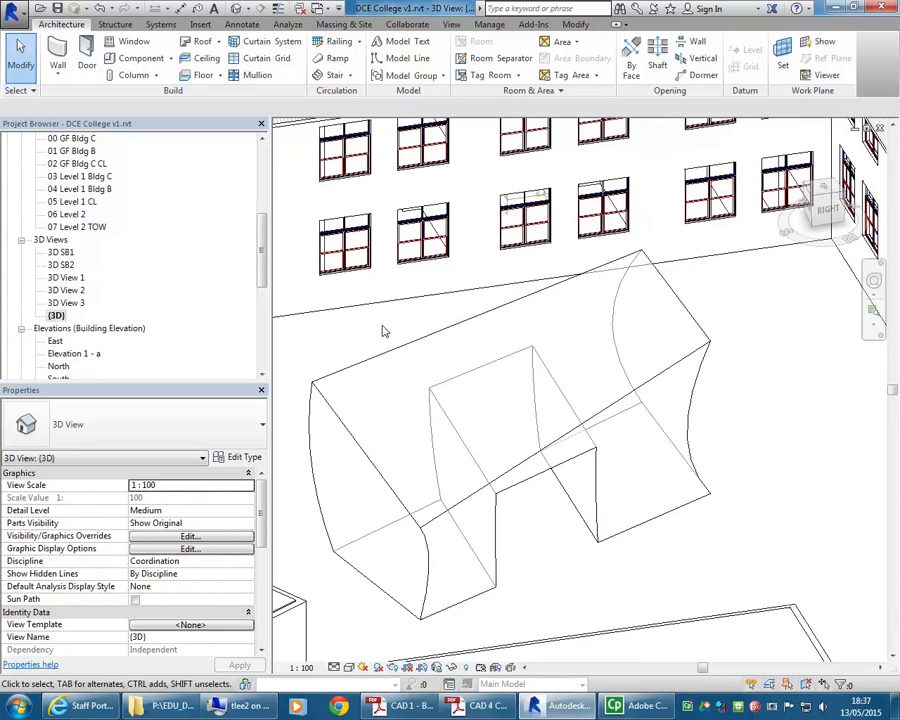
pyautogui.moveTo(400, 321)
pyautogui.mouseDown(button='middle')
pyautogui.moveTo(414, 342)
pyautogui.moveTo(405, 338)
pyautogui.mouseUp(button='middle')
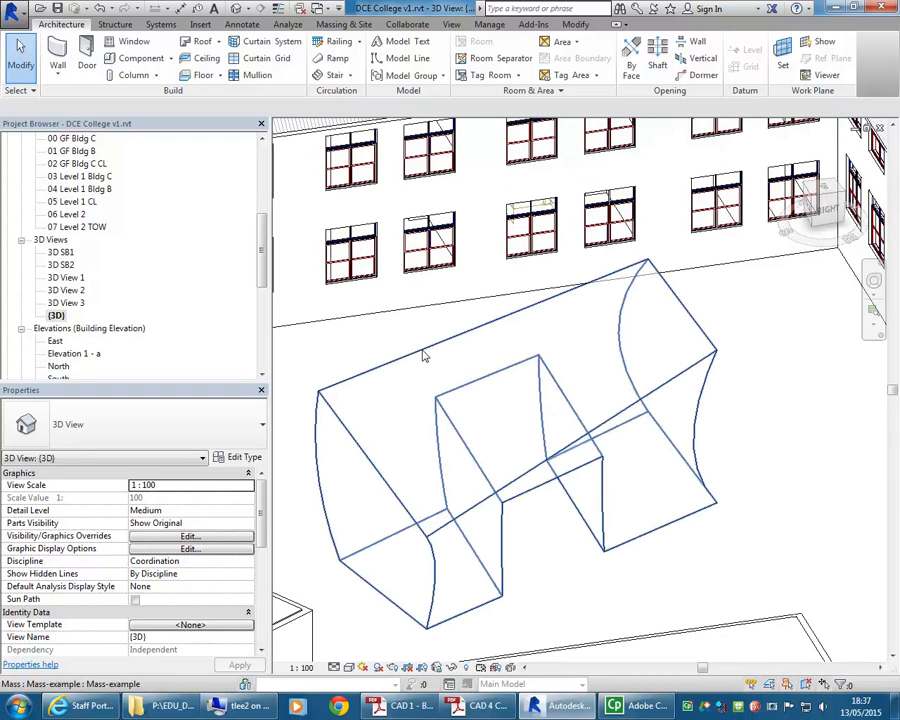
pyautogui.click(343, 24)
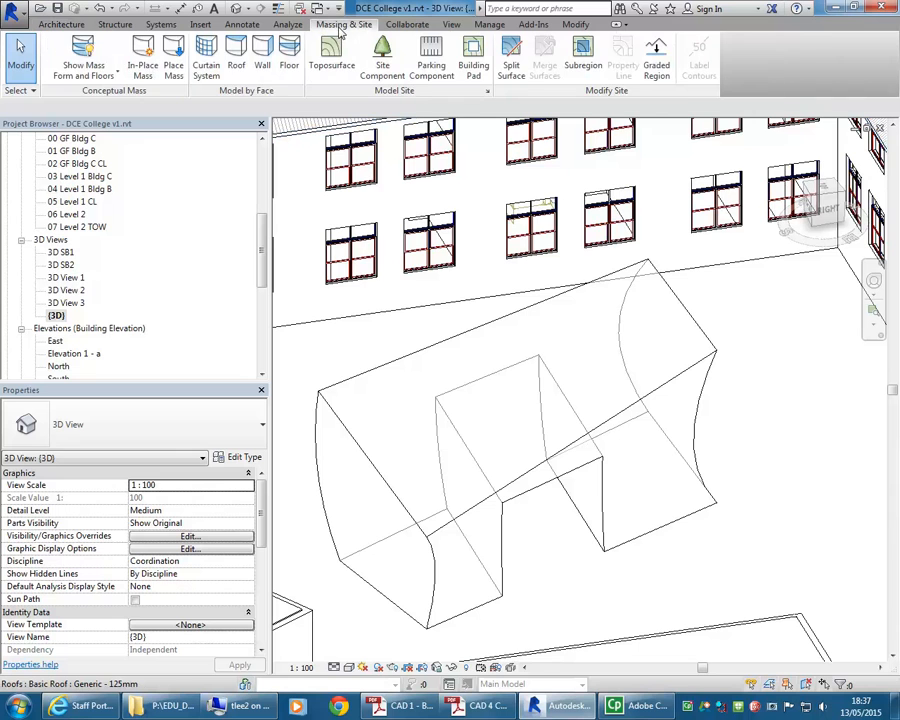
pyautogui.click(82, 50)
pyautogui.click(82, 50)
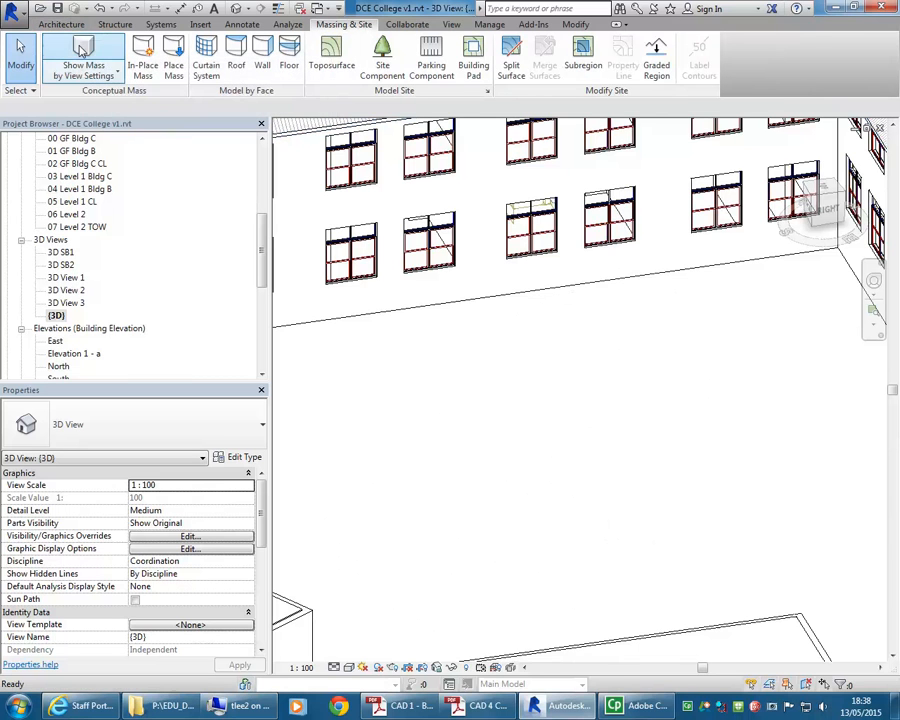
pyautogui.click(82, 50)
pyautogui.click(82, 50)
pyautogui.click(82, 50)
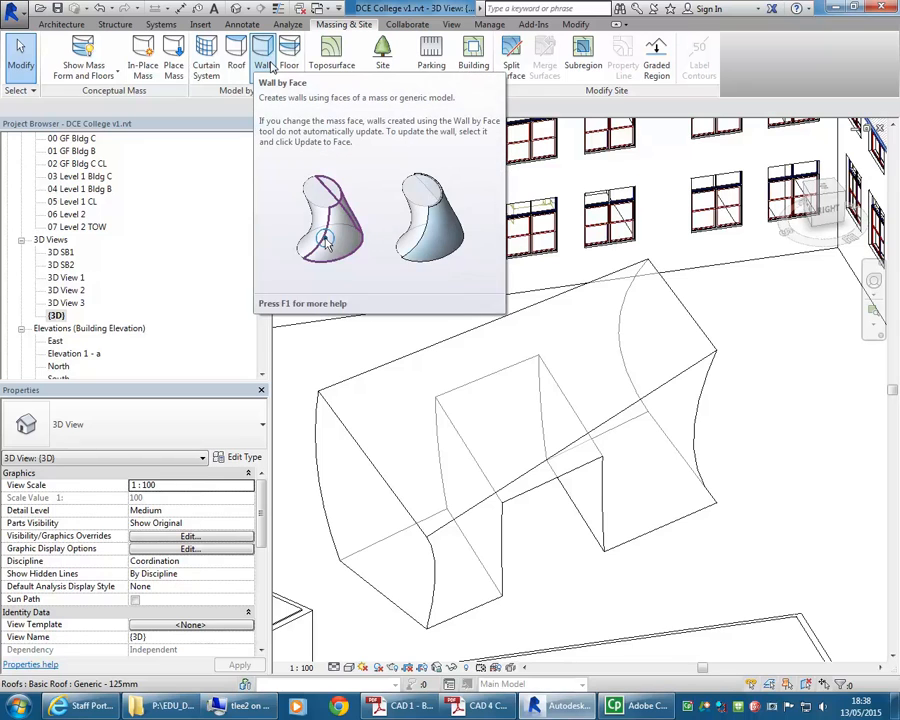
# Open the placed courtyard mass family for editing and display it in the family's {3D} view
pyautogui.keyDown('shift'); pyautogui.moveTo(568, 518); pyautogui.dragTo(577, 490, button='middle'); pyautogui.keyUp('shift')
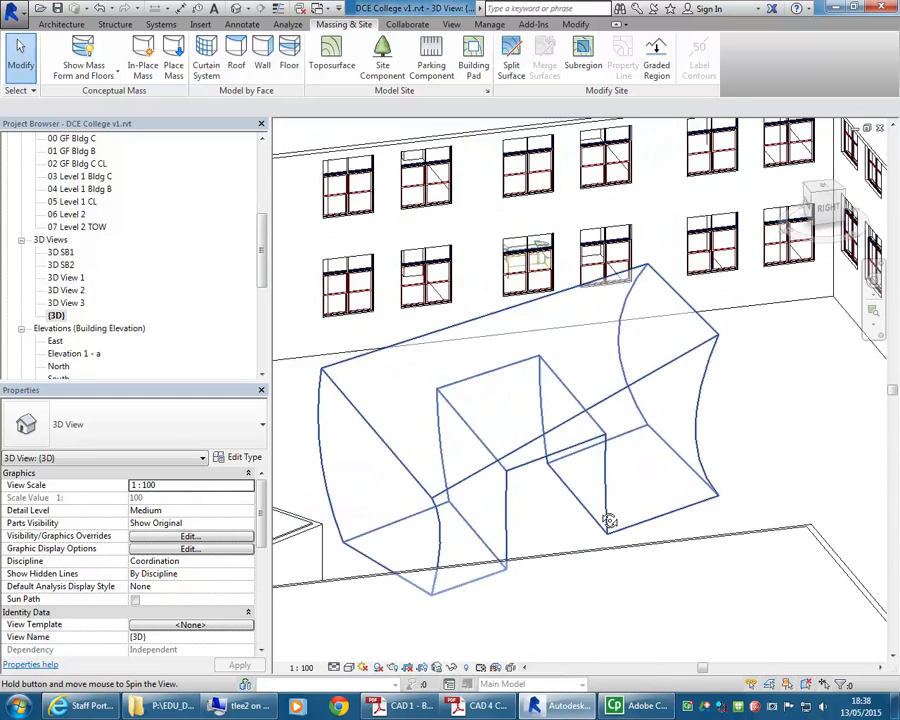
pyautogui.click(558, 432)
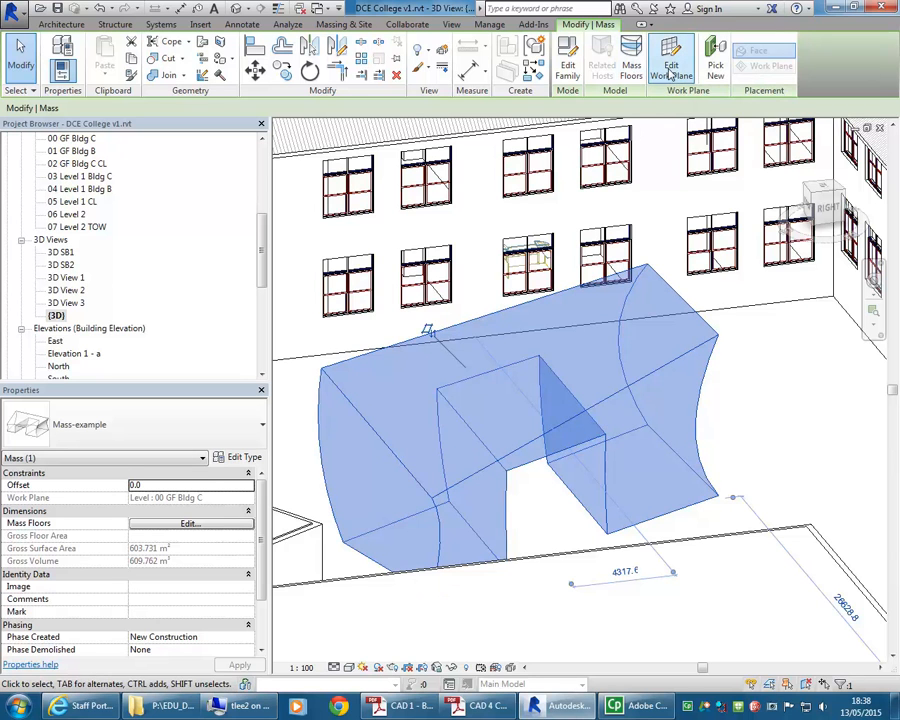
pyautogui.click(564, 64)
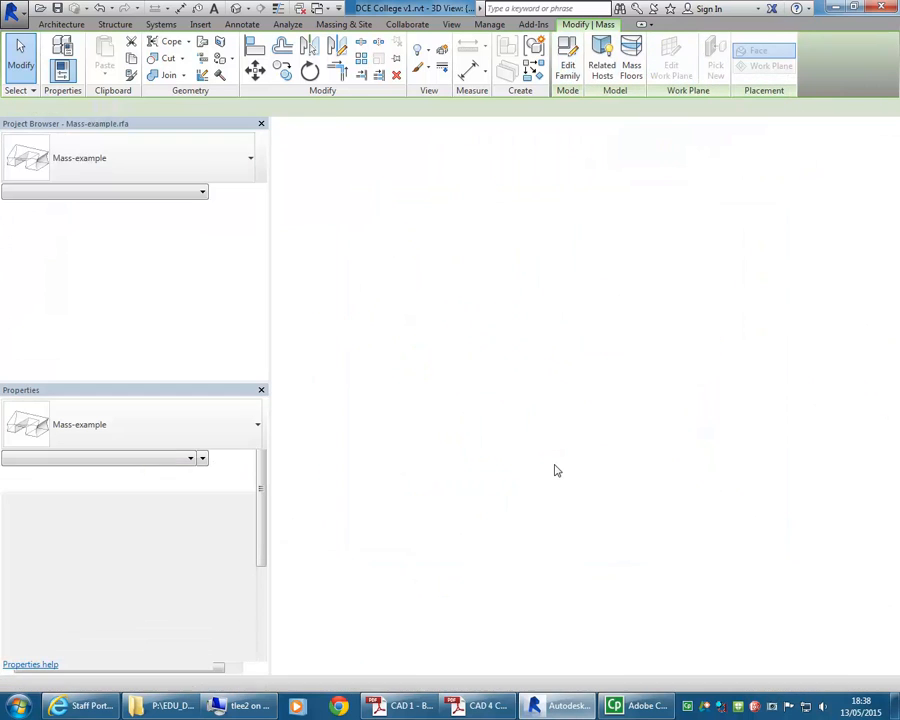
pyautogui.doubleClick(55, 201)
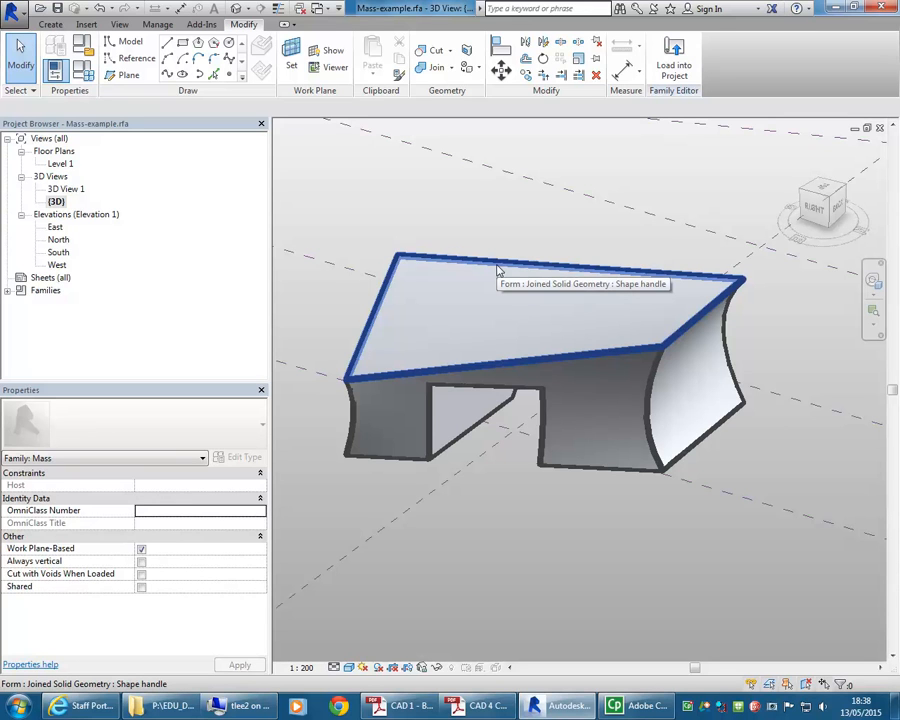
# Try to raise the mass's top face and extend the underside of the void down through the base
pyautogui.click(497, 266)
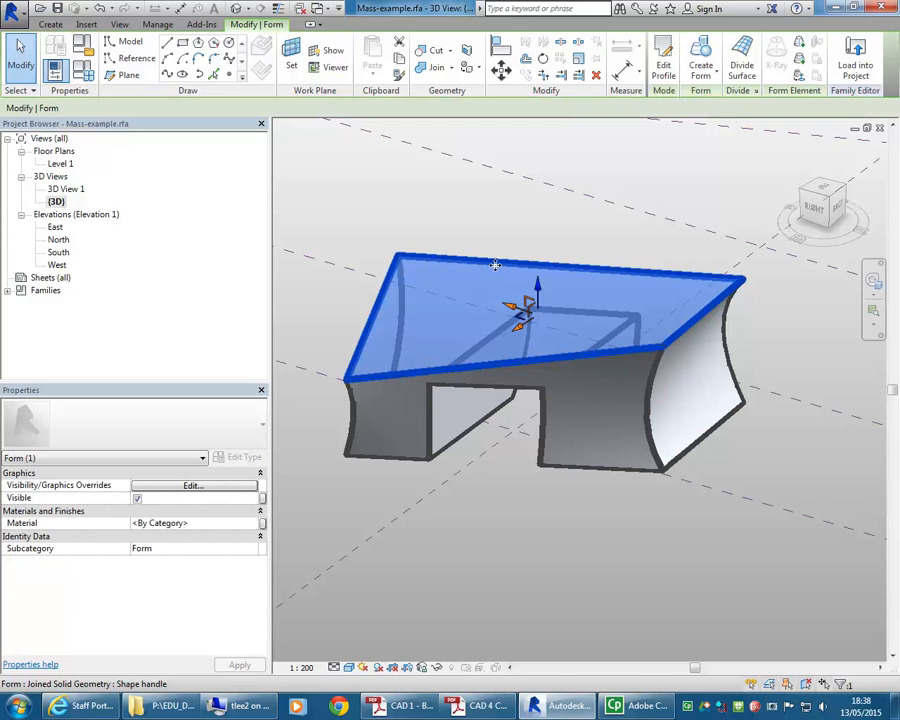
pyautogui.moveTo(538, 295); pyautogui.dragTo(533, 250)
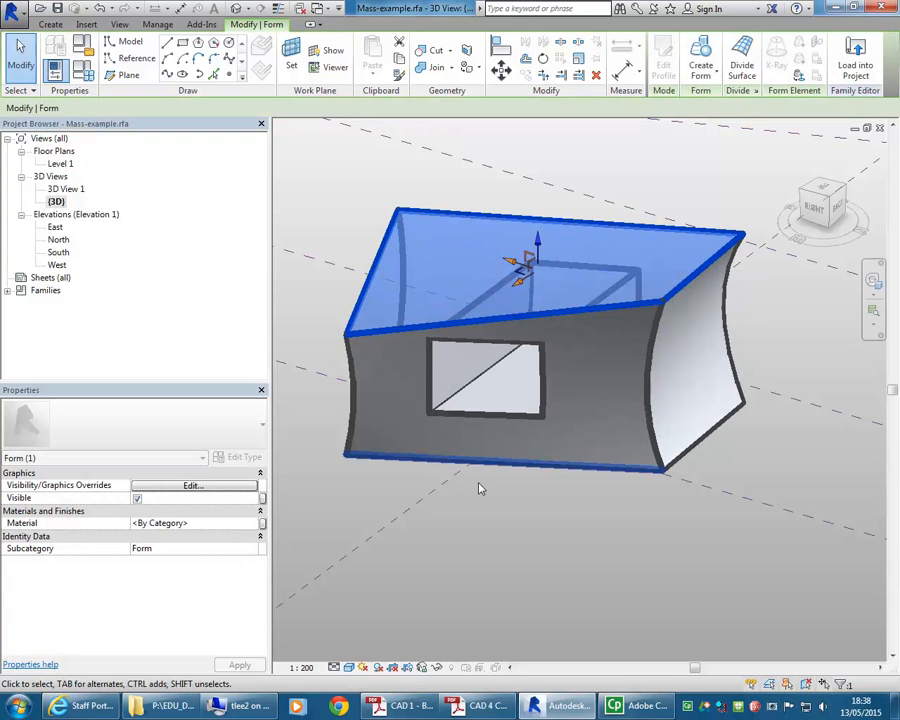
pyautogui.click(496, 418)
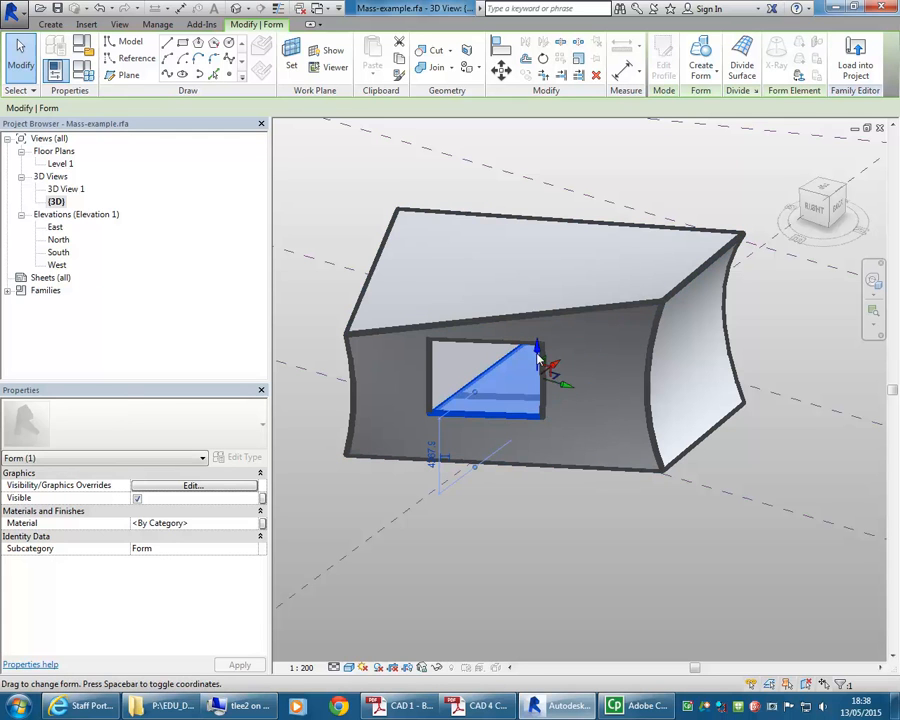
pyautogui.moveTo(537, 357); pyautogui.dragTo(538, 510)
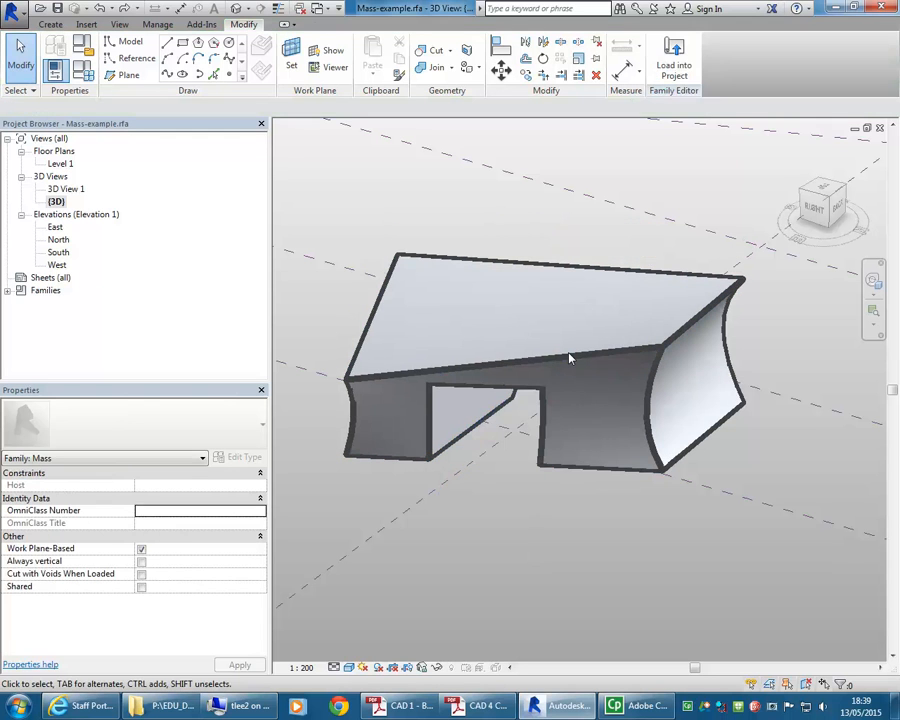
# Select the top face of the mass and move it vertically upward to make the block taller
pyautogui.press('Tab')
pyautogui.press('Tab')
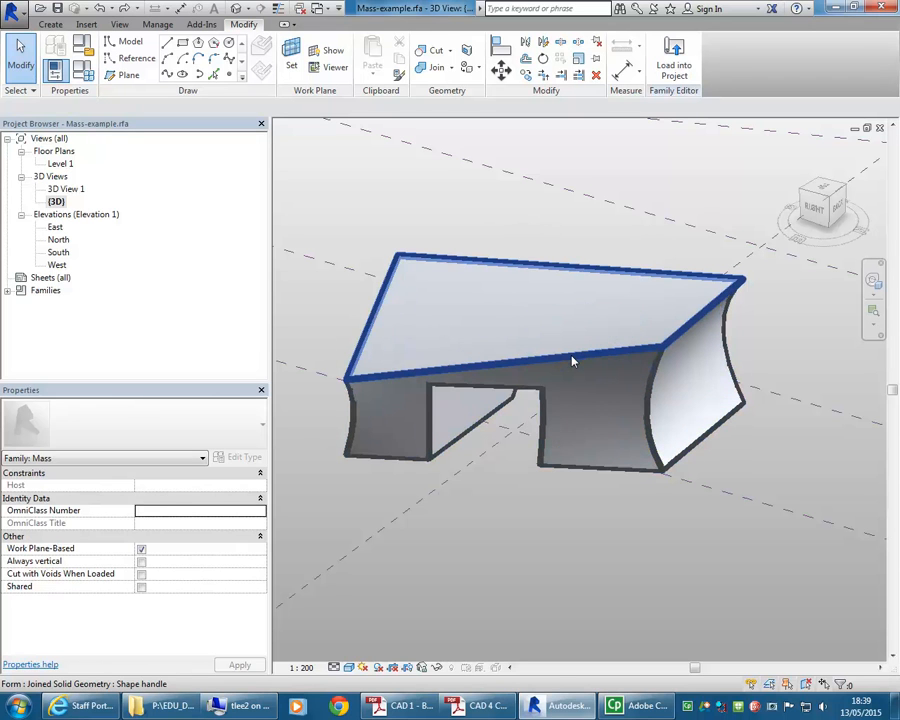
pyautogui.press('Tab')
pyautogui.press('Tab')
pyautogui.press('Tab')
pyautogui.press('Tab')
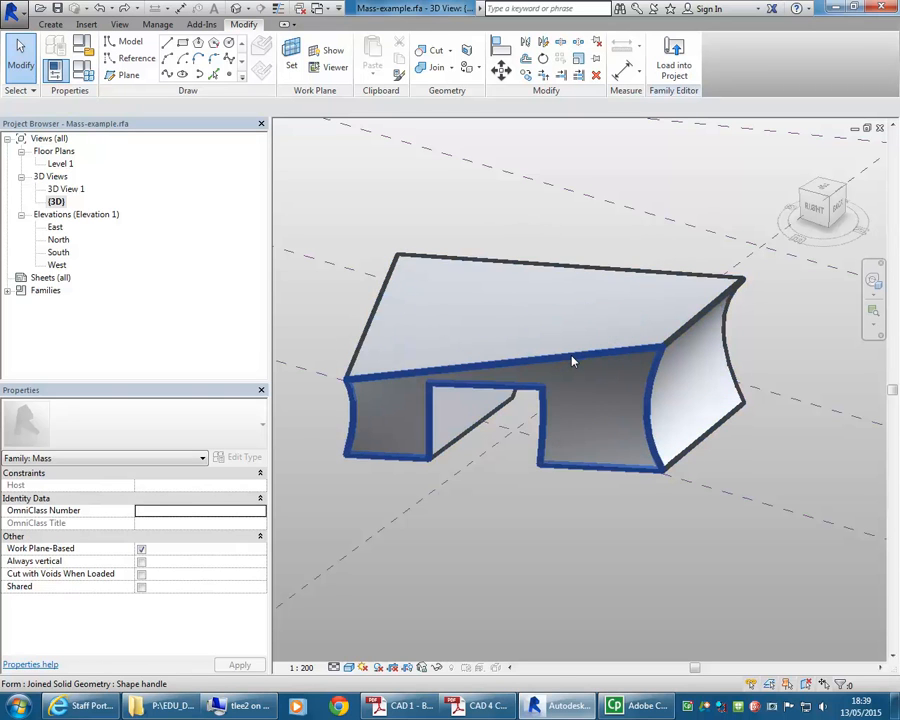
pyautogui.press('Tab')
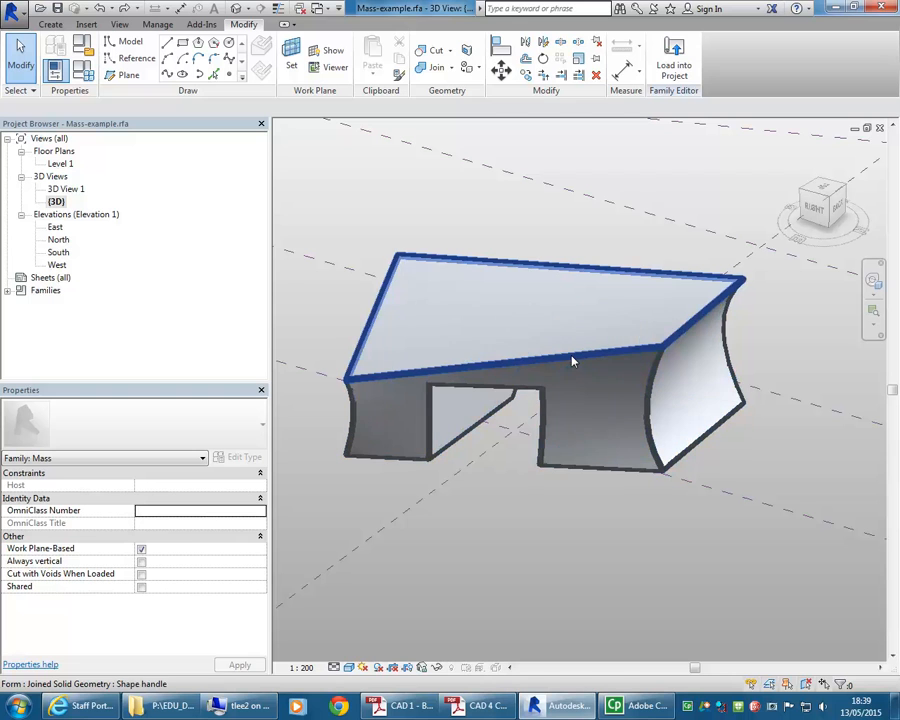
pyautogui.click(573, 362)
pyautogui.moveTo(536, 292); pyautogui.dragTo(536, 265)
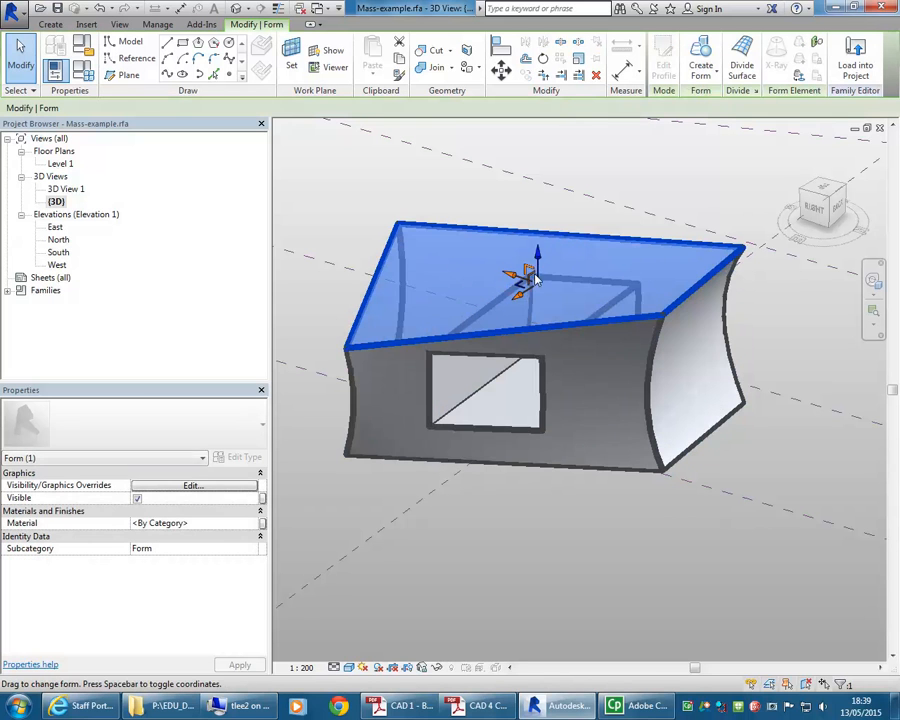
# Extend the void's bottom face down through the base of the mass and lower its top face to shorten the opening
pyautogui.click(510, 430)
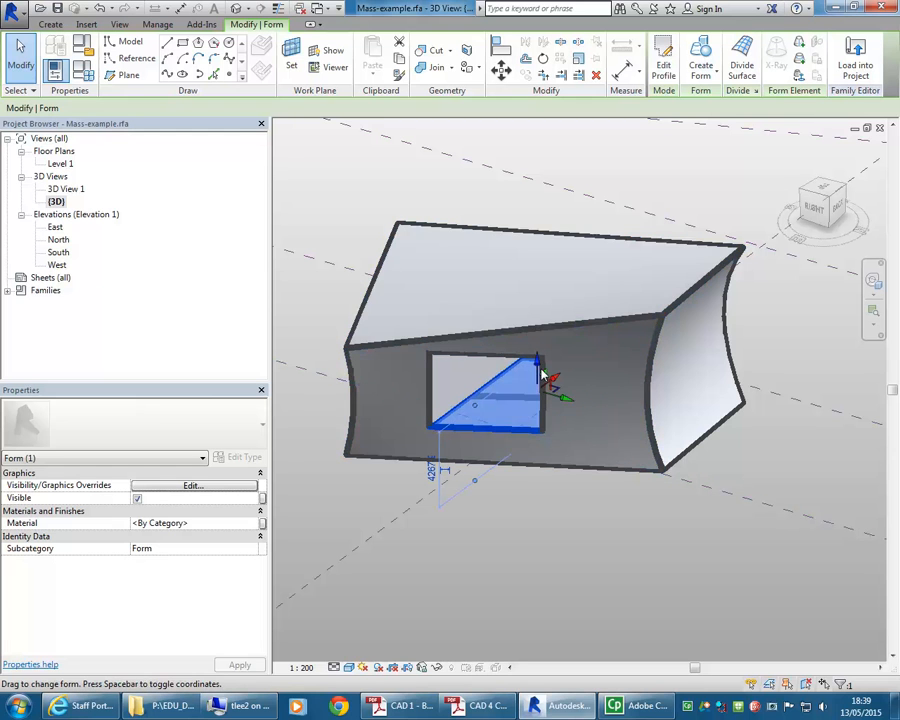
pyautogui.moveTo(536, 370); pyautogui.dragTo(541, 444)
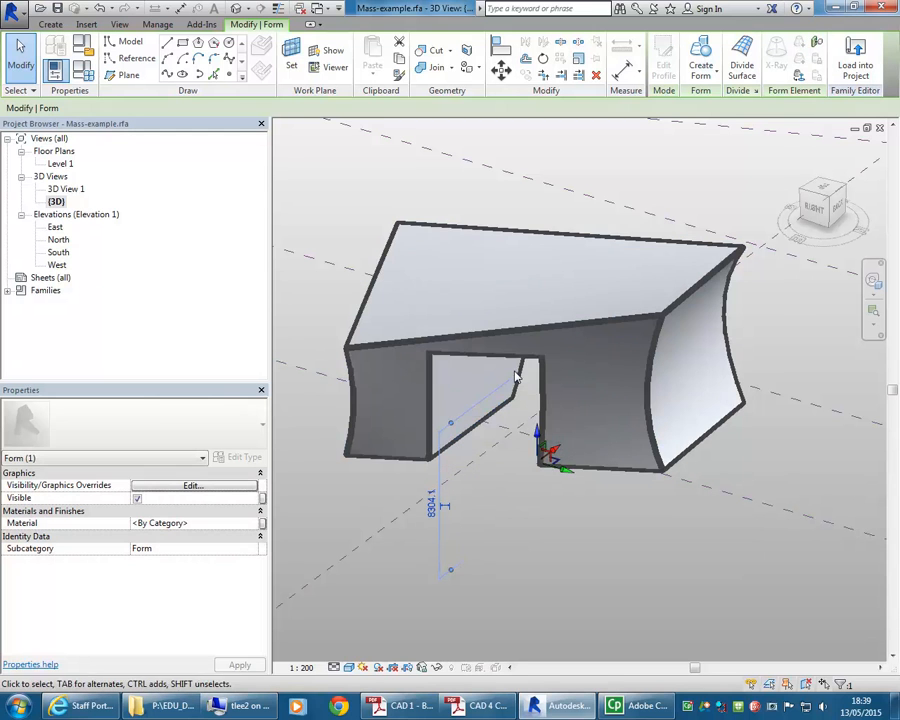
pyautogui.click(536, 318)
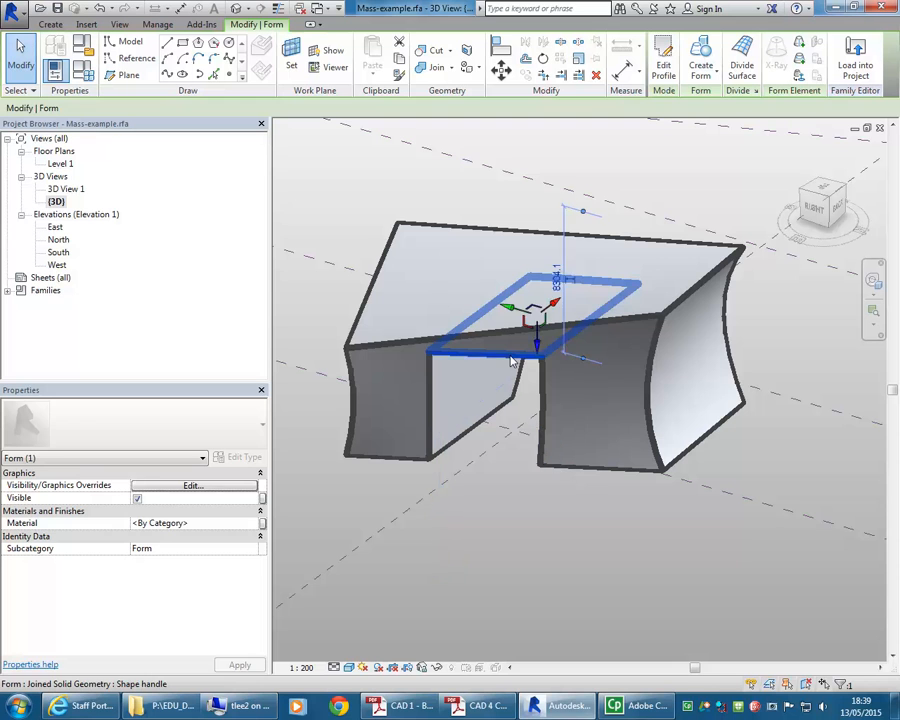
pyautogui.moveTo(537, 320); pyautogui.dragTo(537, 440)
pyautogui.press('Escape')
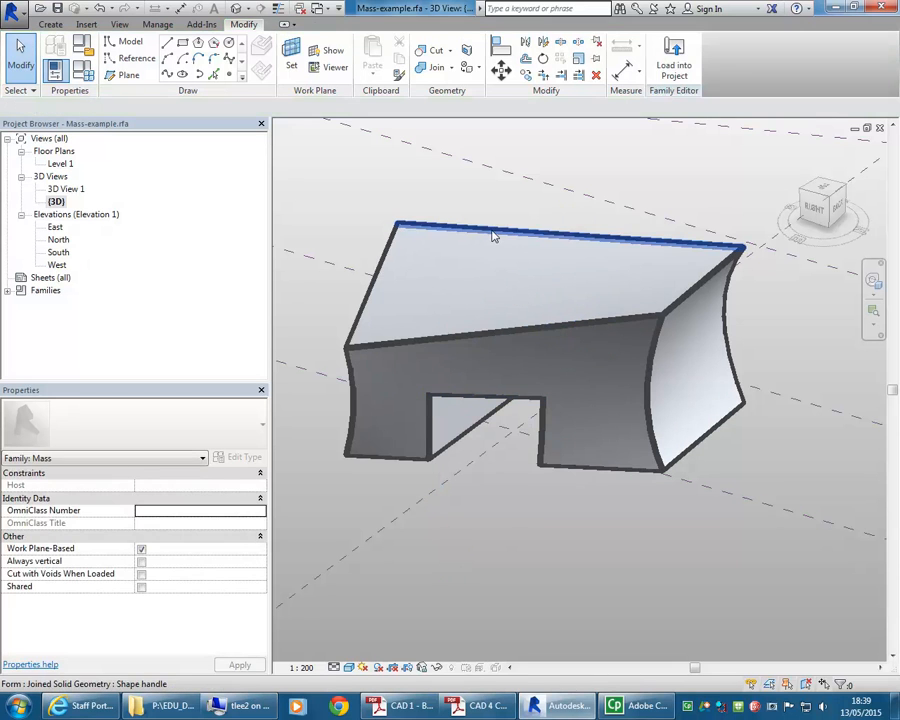
# Raise the mass's top face further to increase the height of the block with its opening
pyautogui.click(498, 237)
pyautogui.moveTo(536, 257); pyautogui.dragTo(538, 223)
pyautogui.click(504, 527)
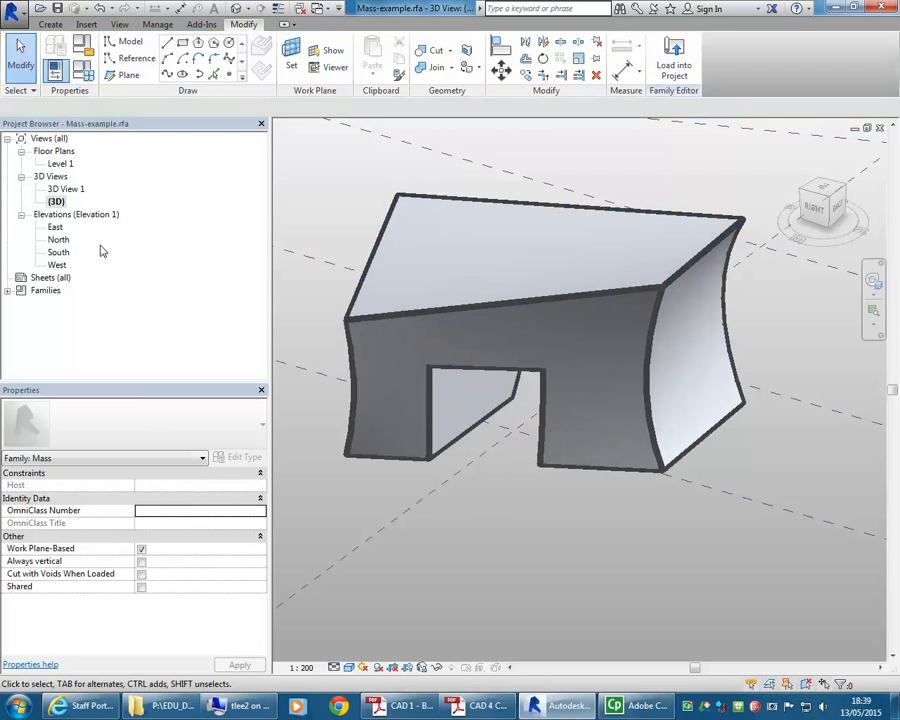
# In the South elevation, add a horizontal reference plane across the mass, 4000 above Level 1
pyautogui.doubleClick(58, 240)
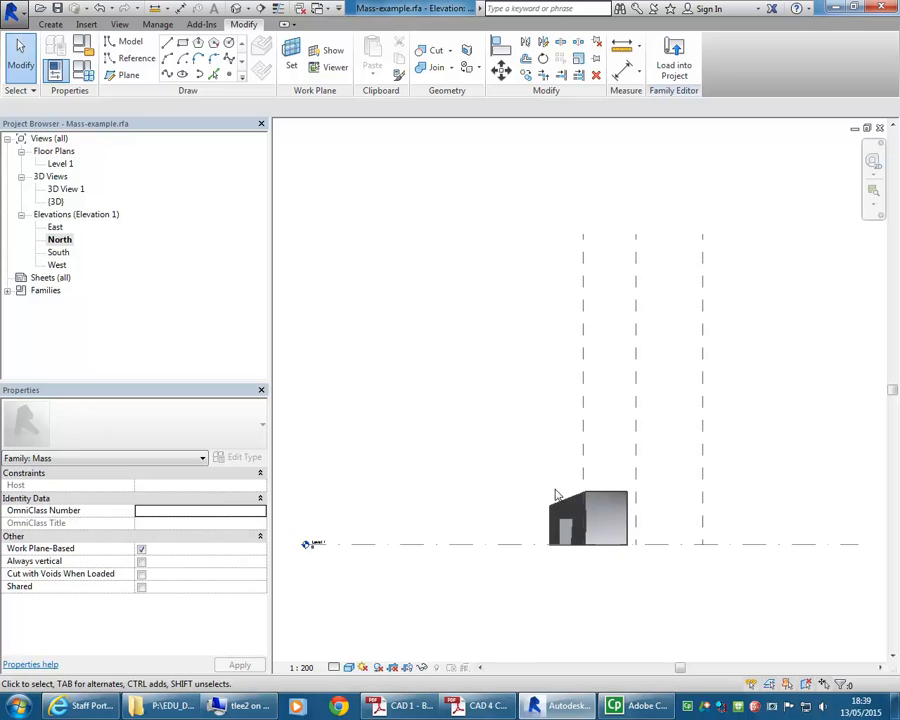
pyautogui.doubleClick(58, 254)
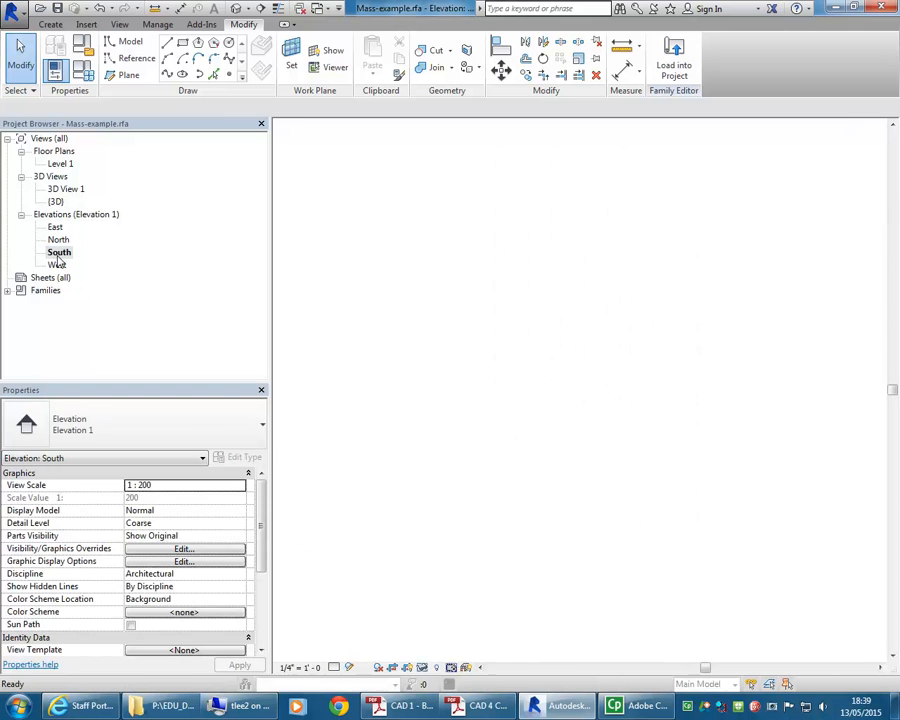
pyautogui.scroll(2, 465, 473)
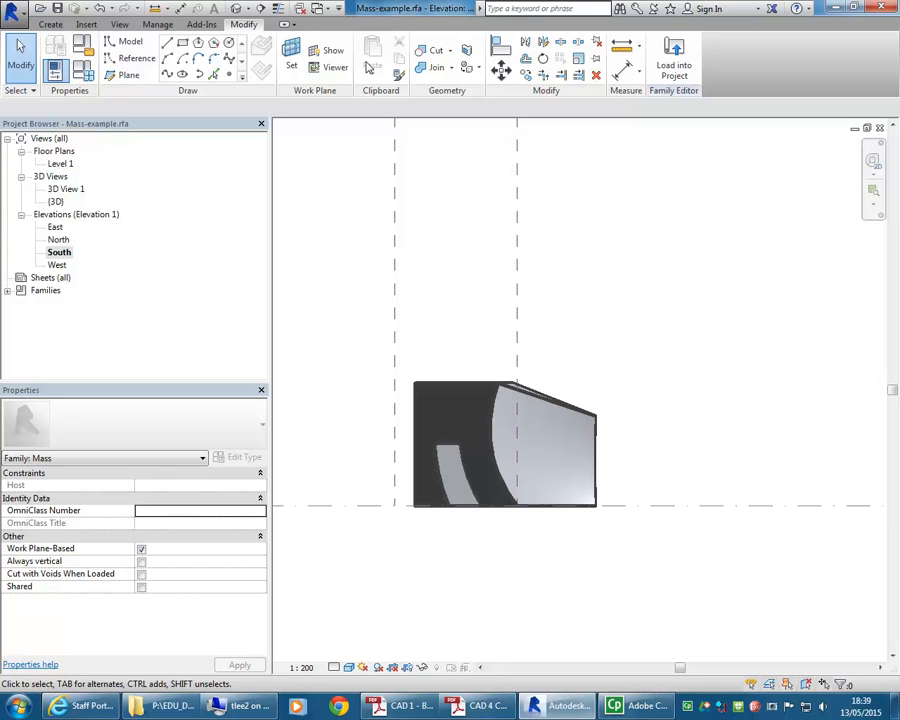
pyautogui.click(52, 25)
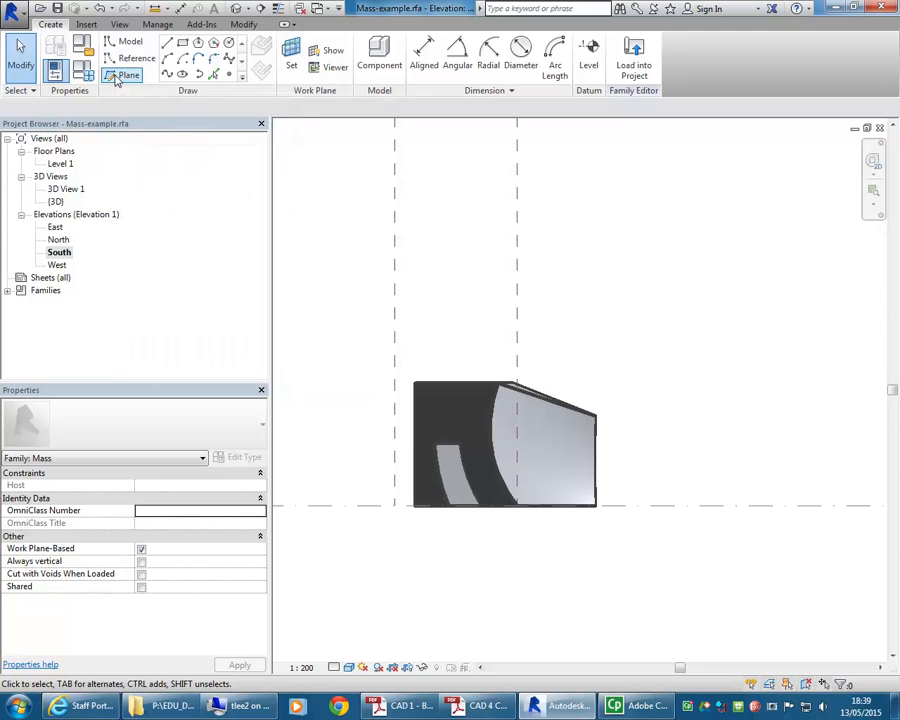
pyautogui.click(116, 76)
pyautogui.click(333, 444)
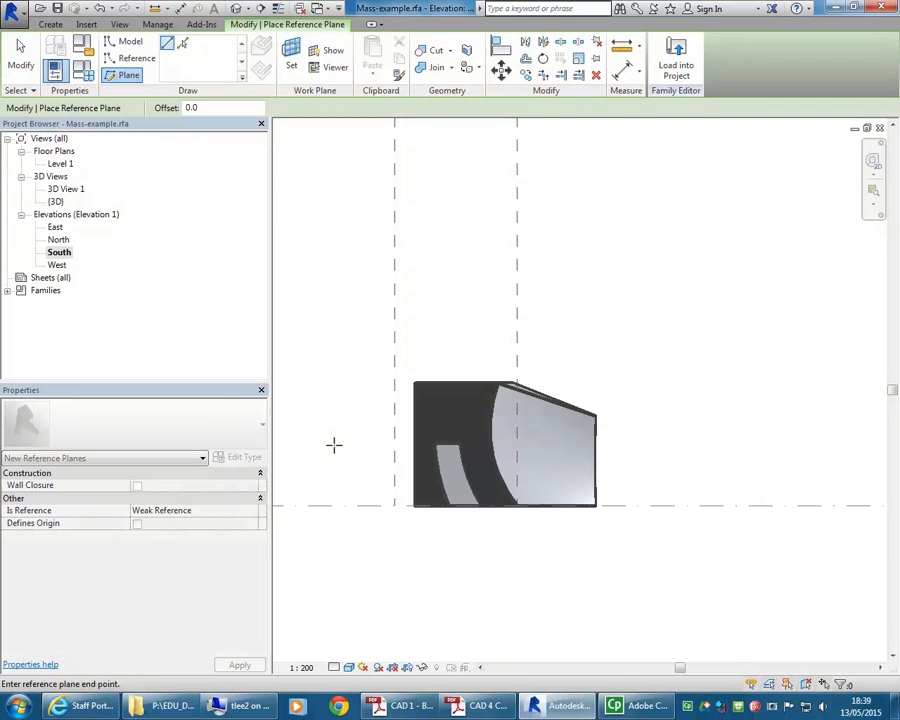
pyautogui.click(679, 445)
pyautogui.click(606, 474)
pyautogui.write('400')
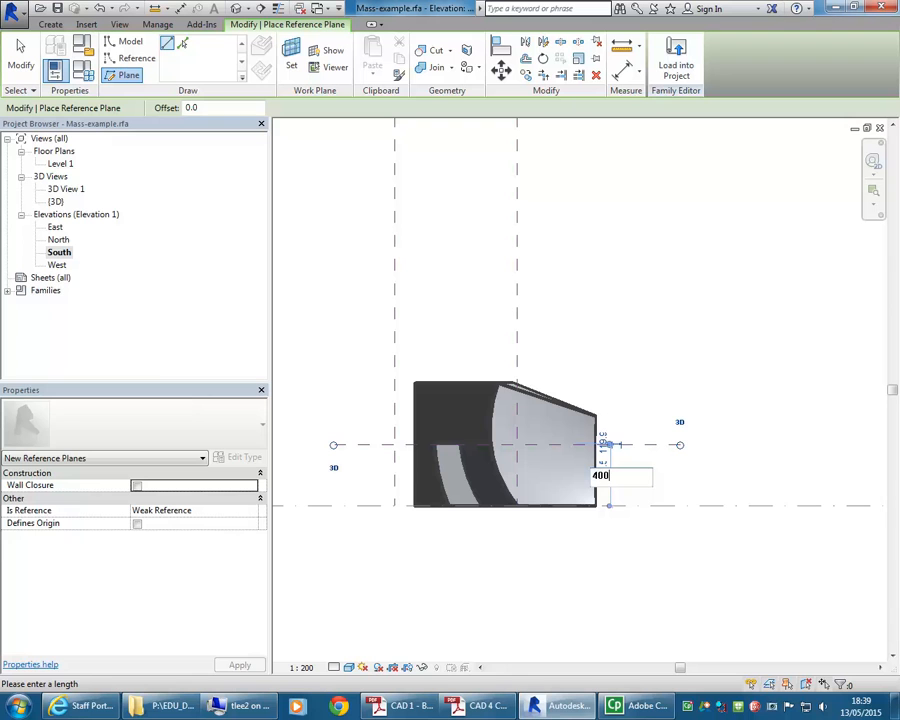
pyautogui.write('0')
pyautogui.press('Return')
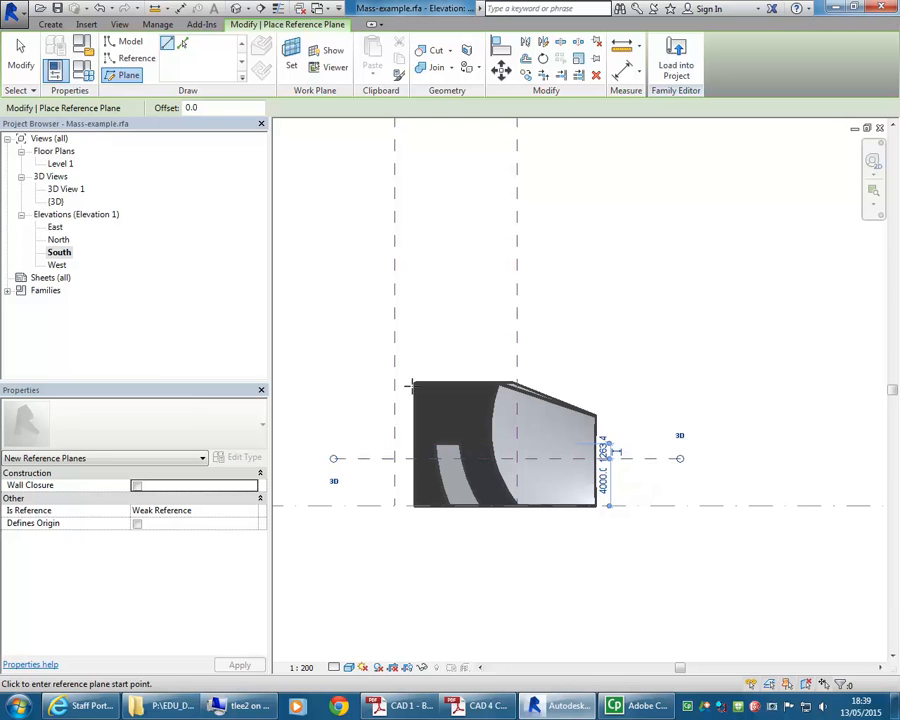
# Add a second horizontal reference plane across the mass, 4000 above the first one
pyautogui.click(325, 385)
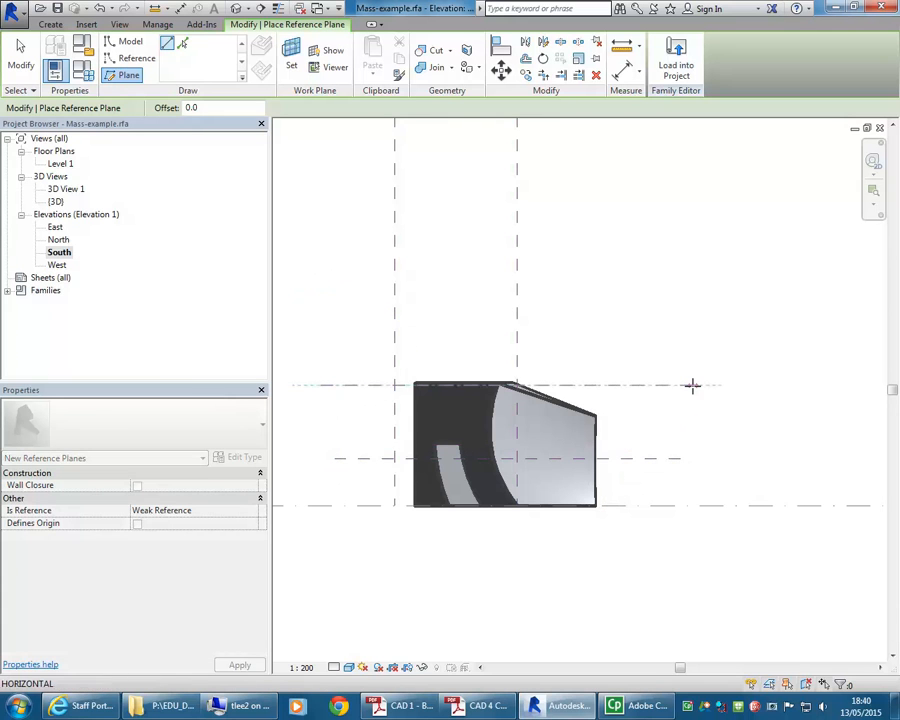
pyautogui.click(691, 385)
pyautogui.click(612, 422)
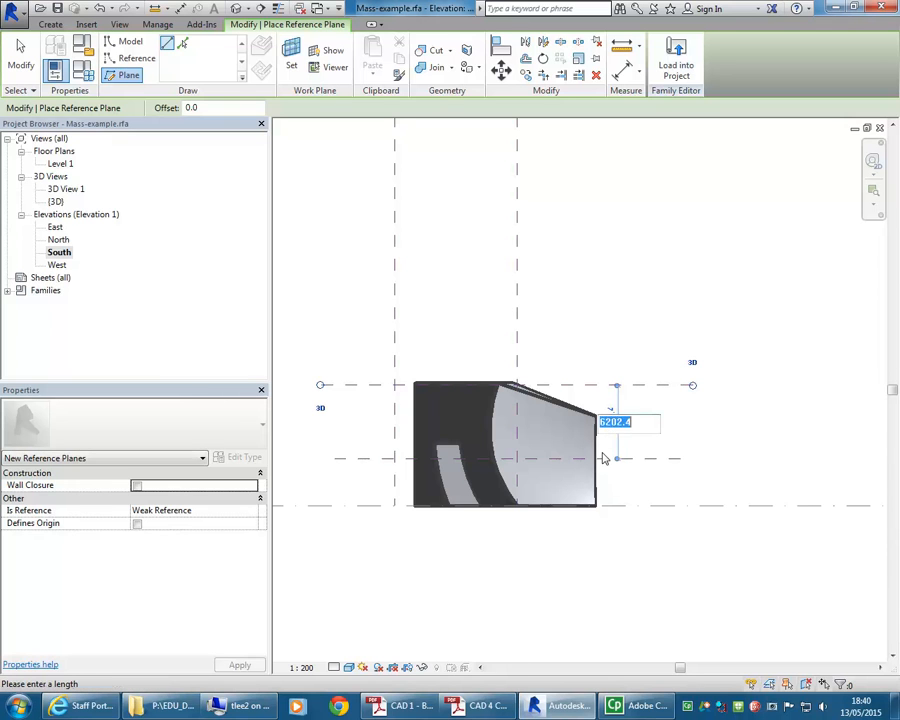
pyautogui.write('400')
pyautogui.press('Return')
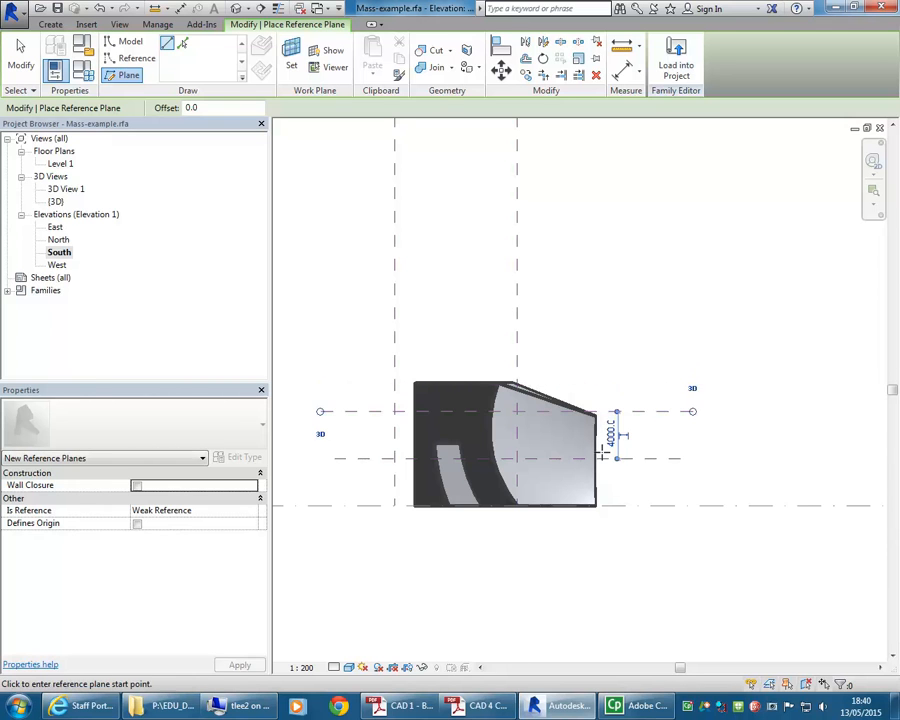
pyautogui.press('Escape')
pyautogui.press('Escape')
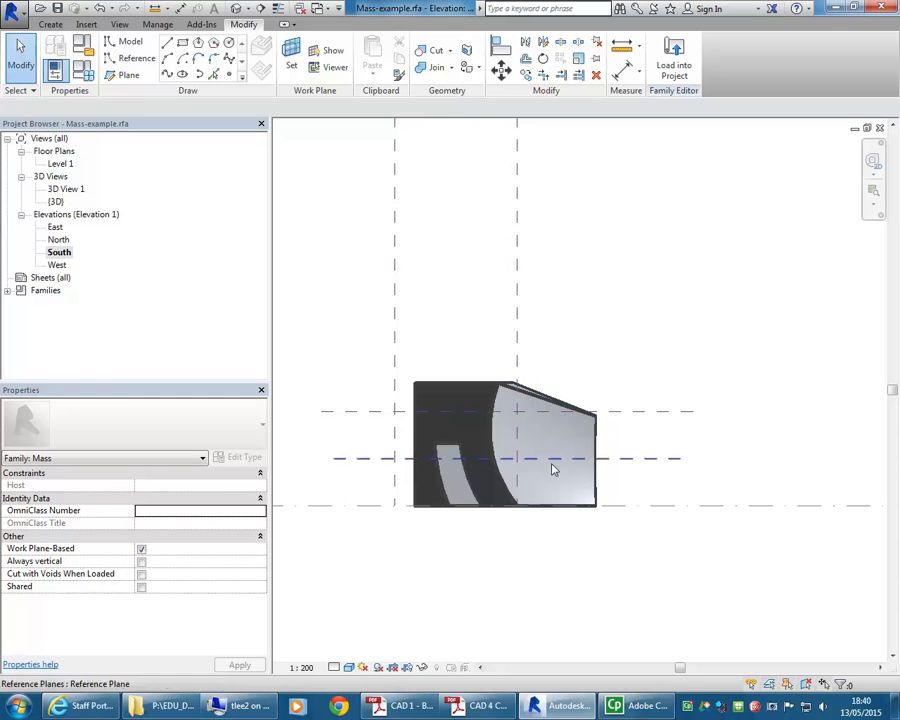
# Reload the Mass-example family into the DCE College project, overwriting the existing version
pyautogui.click(676, 74)
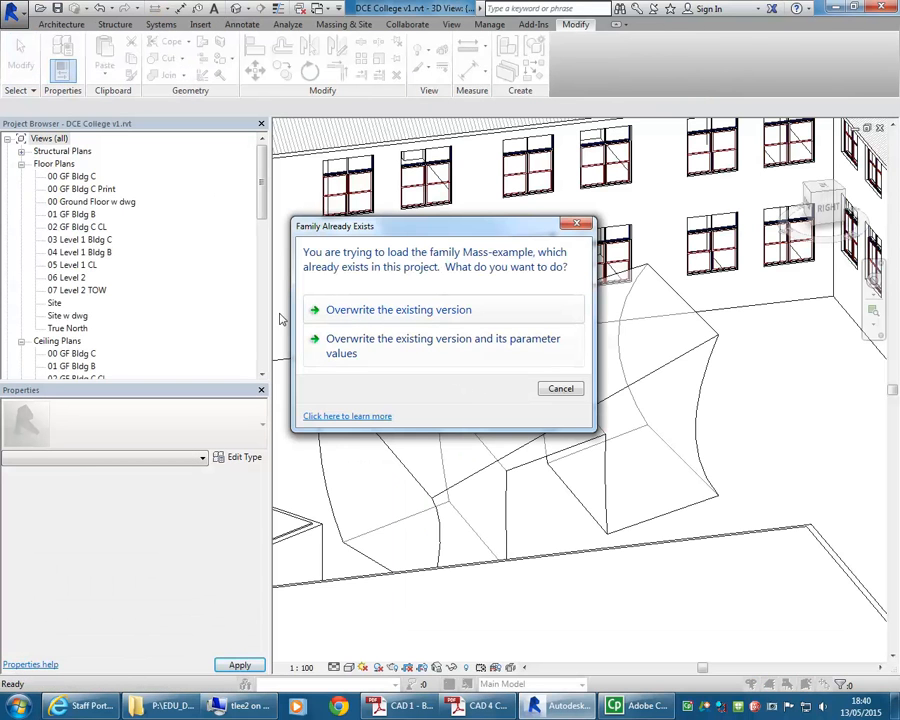
pyautogui.click(463, 311)
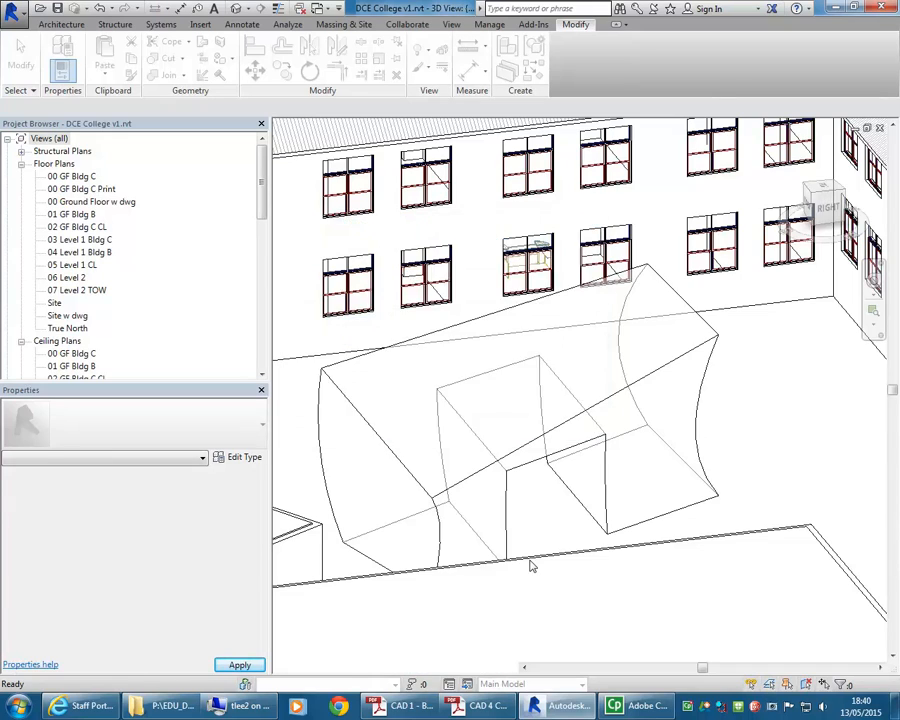
pyautogui.keyDown('shift'); pyautogui.moveTo(753, 452); pyautogui.dragTo(550, 504, button='middle'); pyautogui.keyUp('shift')
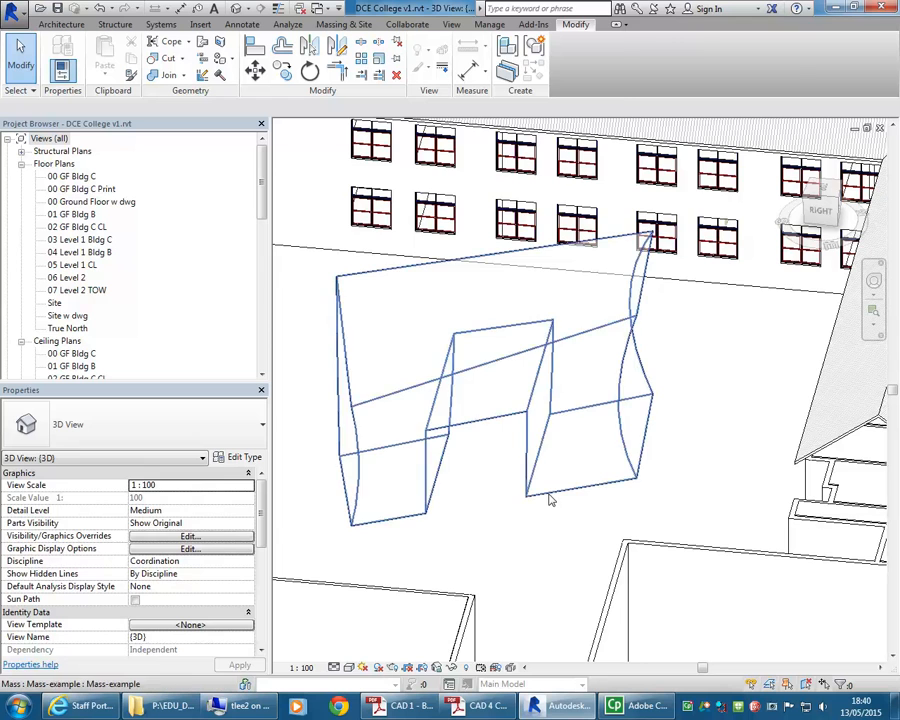
# Add mass floors to the placed mass at levels 01 GF Bldg B and 04 Level 1 Bldg B
pyautogui.click(430, 496)
pyautogui.scroll(2, 484, 489)
pyautogui.moveTo(484, 489); pyautogui.dragTo(482, 502, button='middle')
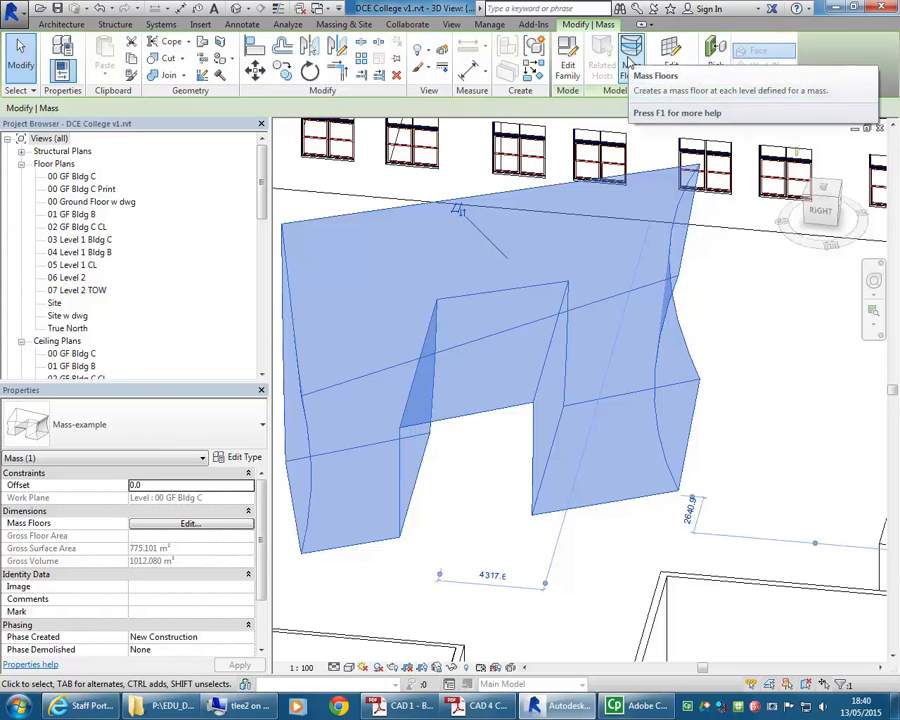
pyautogui.click(628, 62)
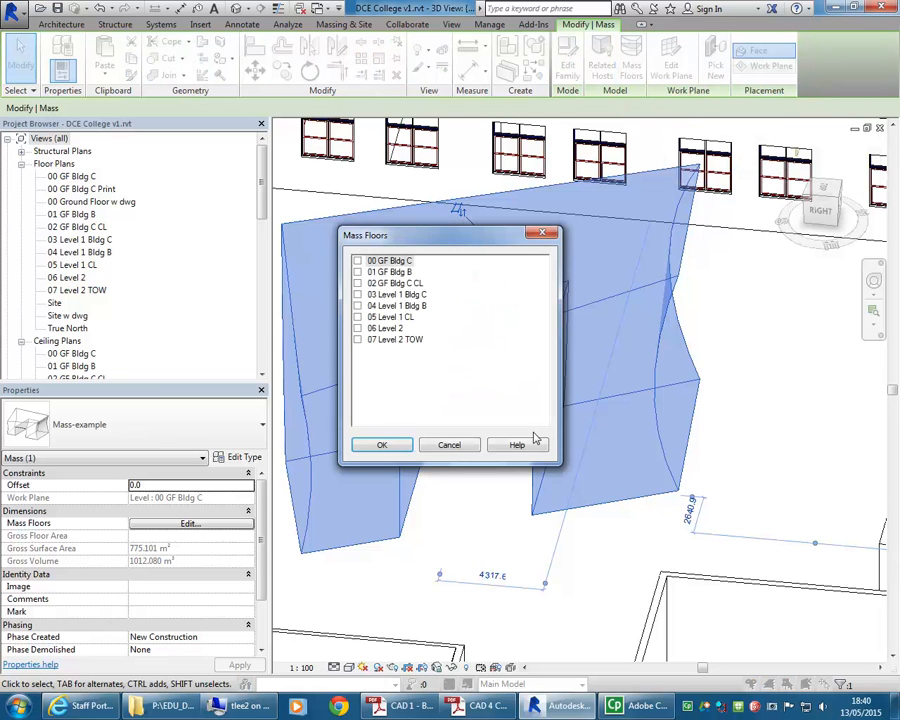
pyautogui.moveTo(368, 262); pyautogui.dragTo(292, 203)
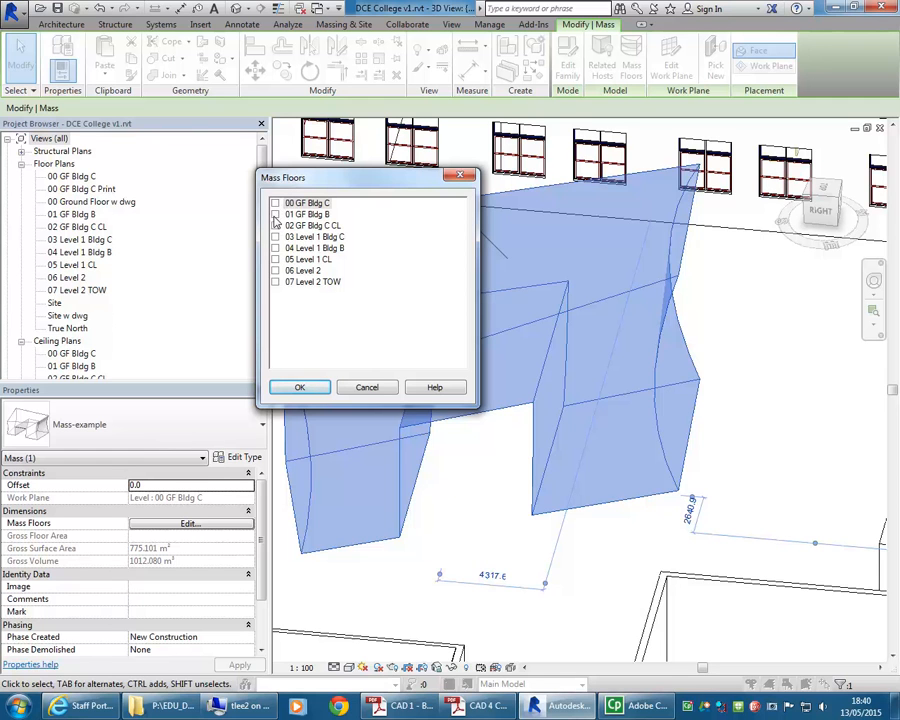
pyautogui.click(275, 204)
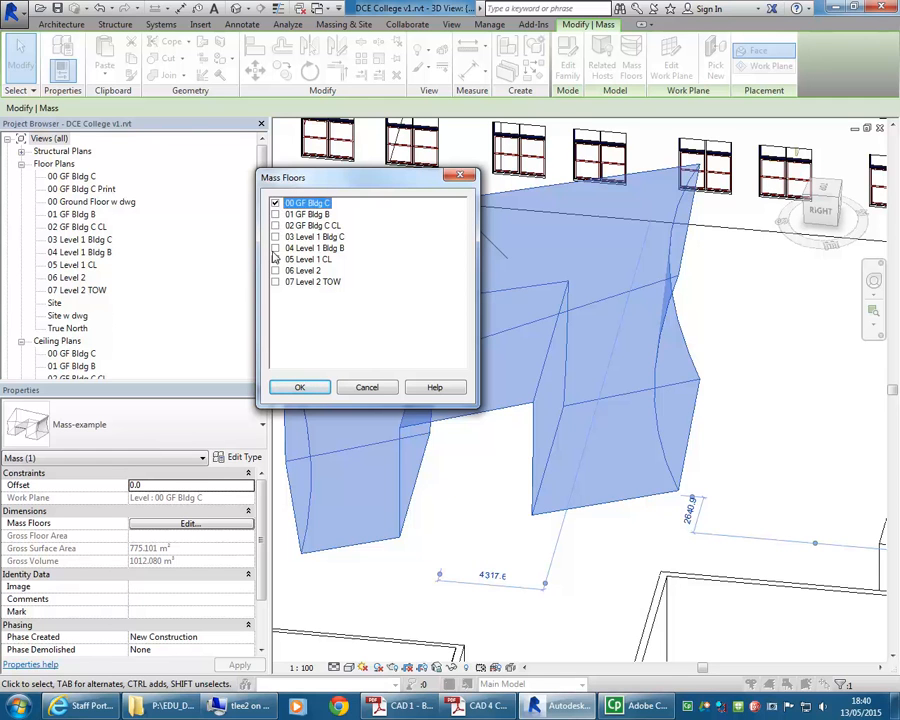
pyautogui.click(275, 215)
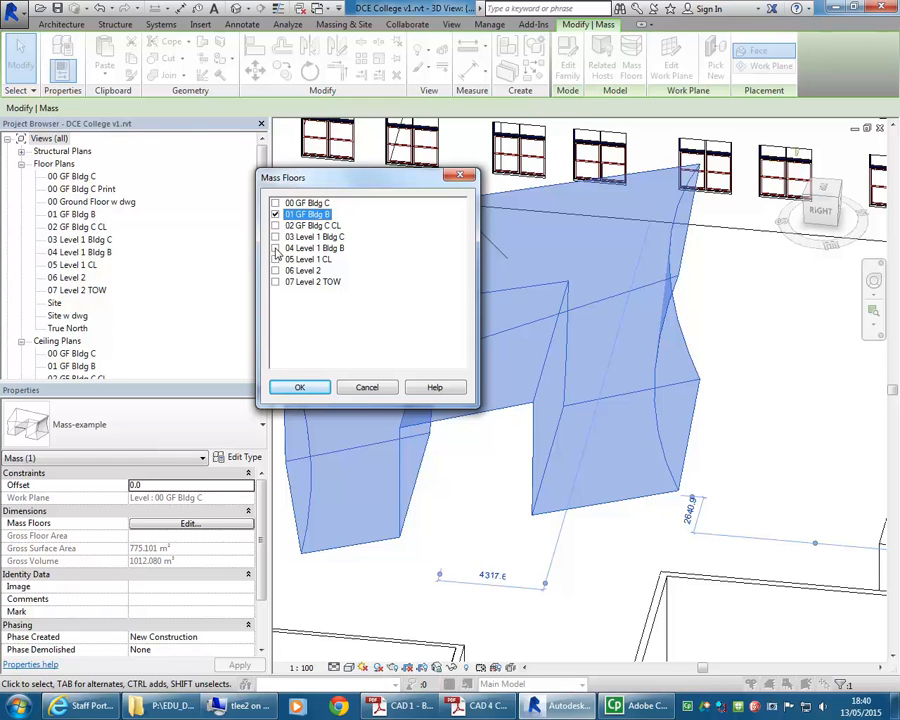
pyautogui.click(275, 248)
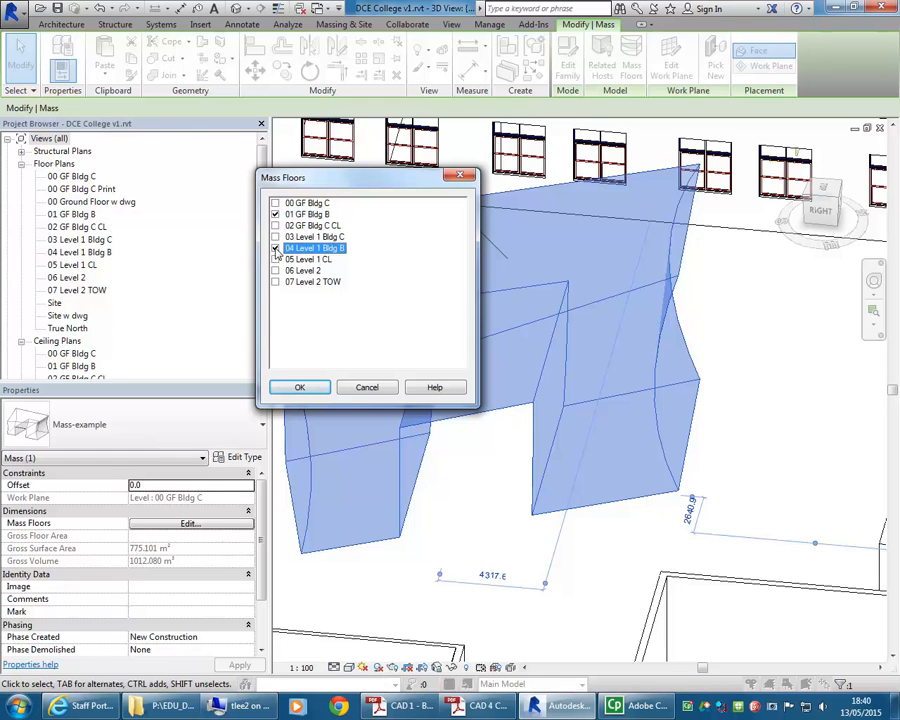
pyautogui.click(298, 387)
pyautogui.keyDown('shift'); pyautogui.moveTo(725, 410); pyautogui.dragTo(643, 378, button='middle'); pyautogui.keyUp('shift')
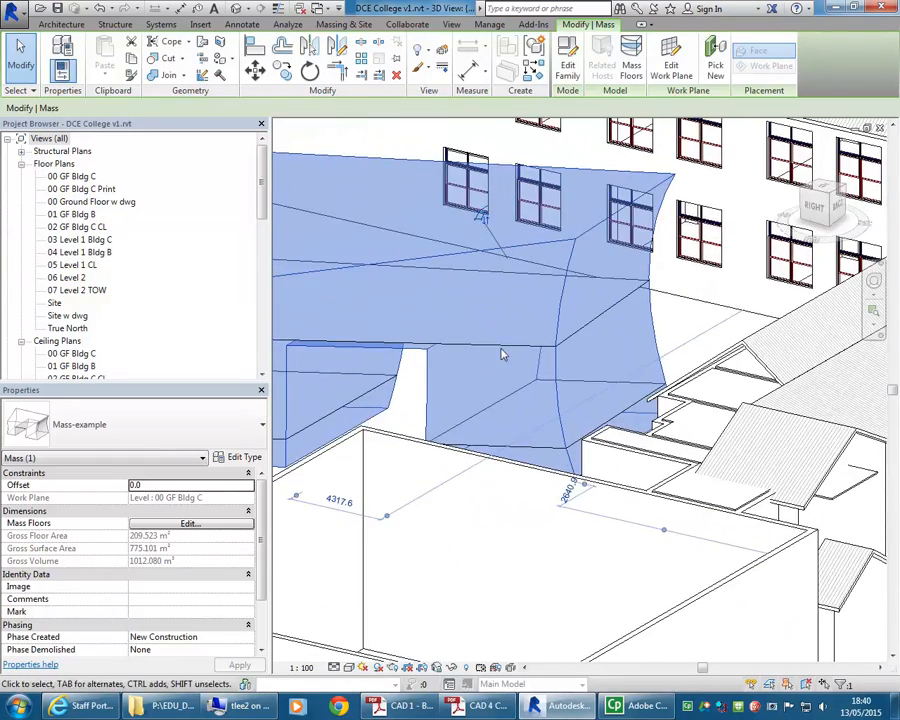
pyautogui.keyDown('shift'); pyautogui.moveTo(516, 362); pyautogui.dragTo(574, 452, button='middle'); pyautogui.keyUp('shift')
pyautogui.click(508, 466)
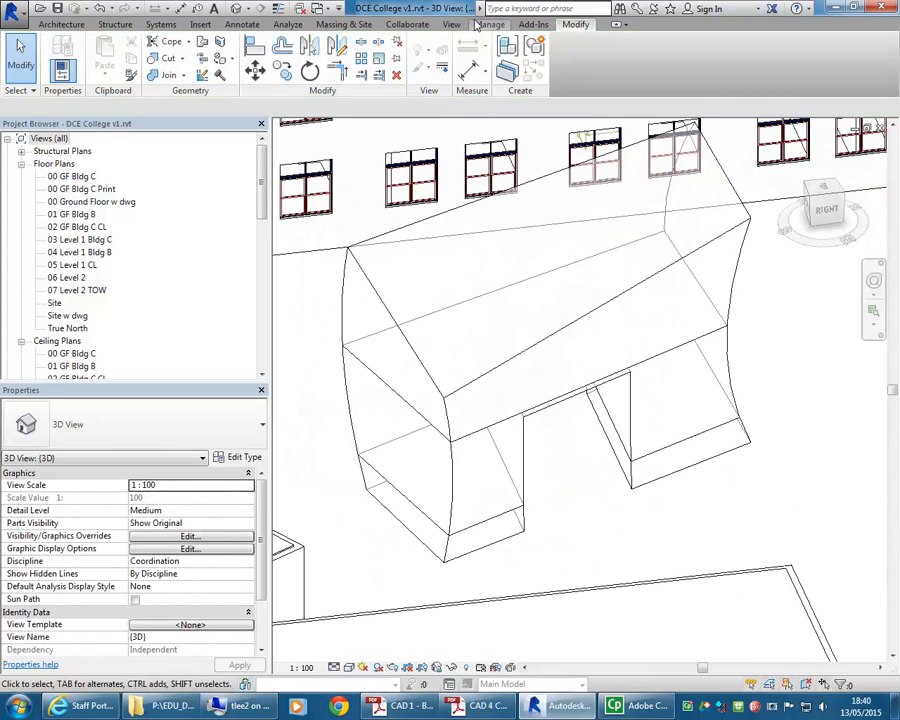
# Create Generic 150mm floors by face from both mass floors
pyautogui.click(325, 24)
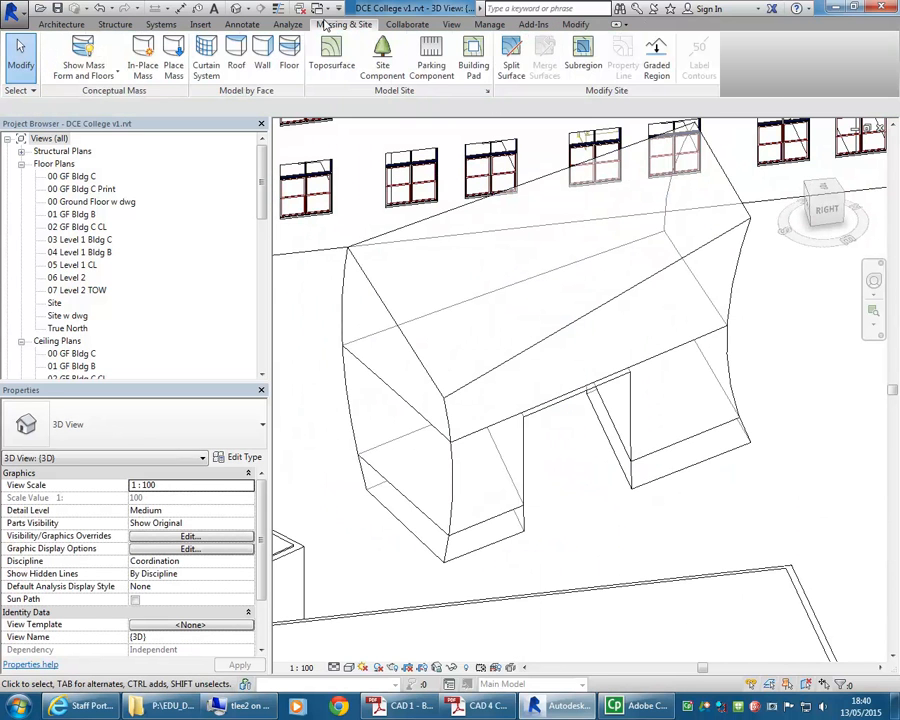
pyautogui.click(289, 65)
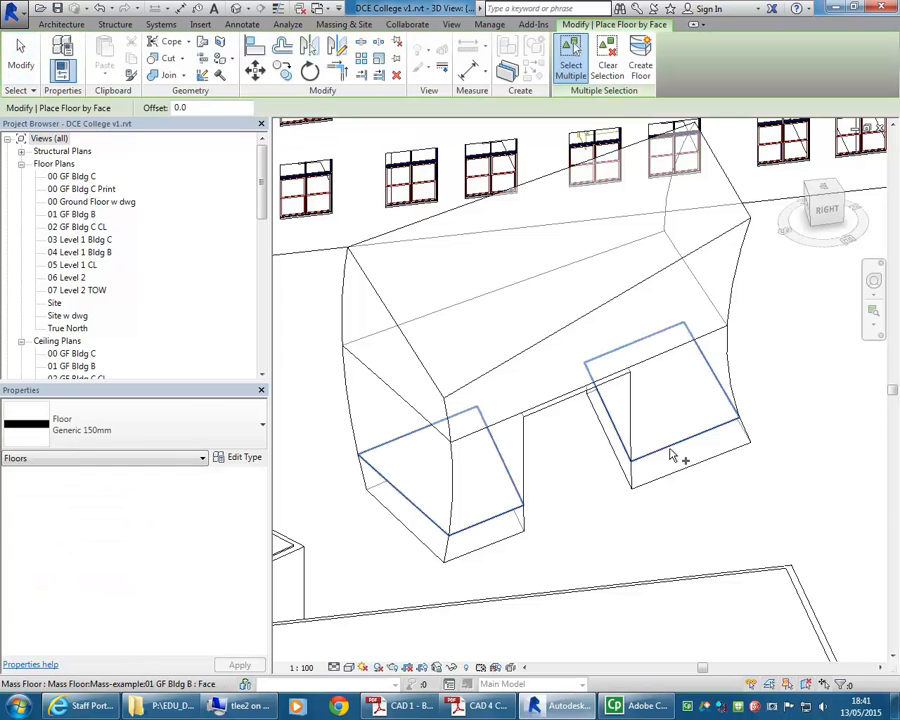
pyautogui.click(670, 453)
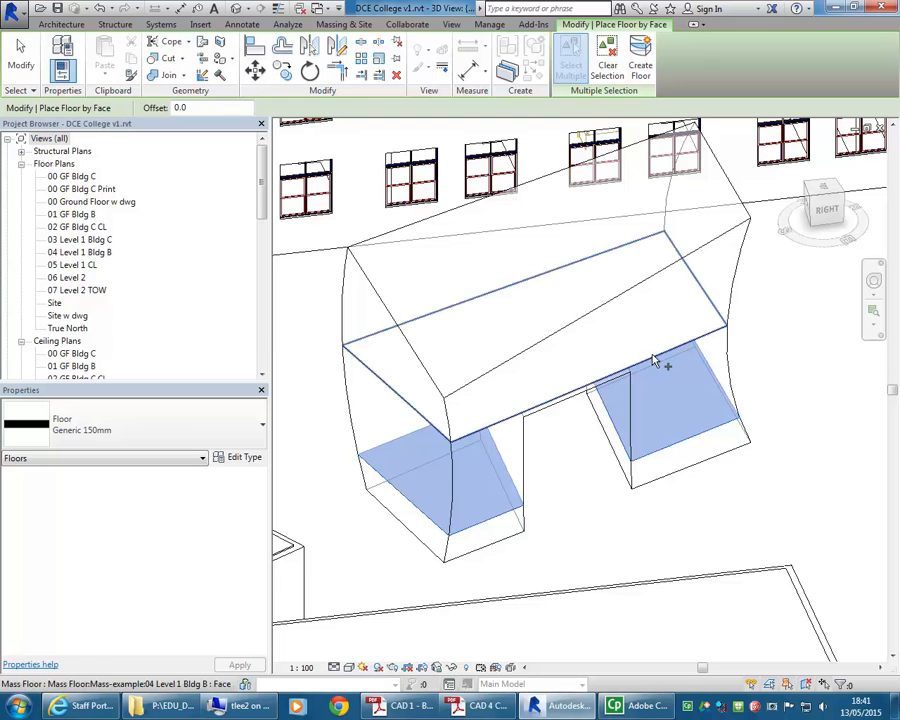
pyautogui.click(658, 364)
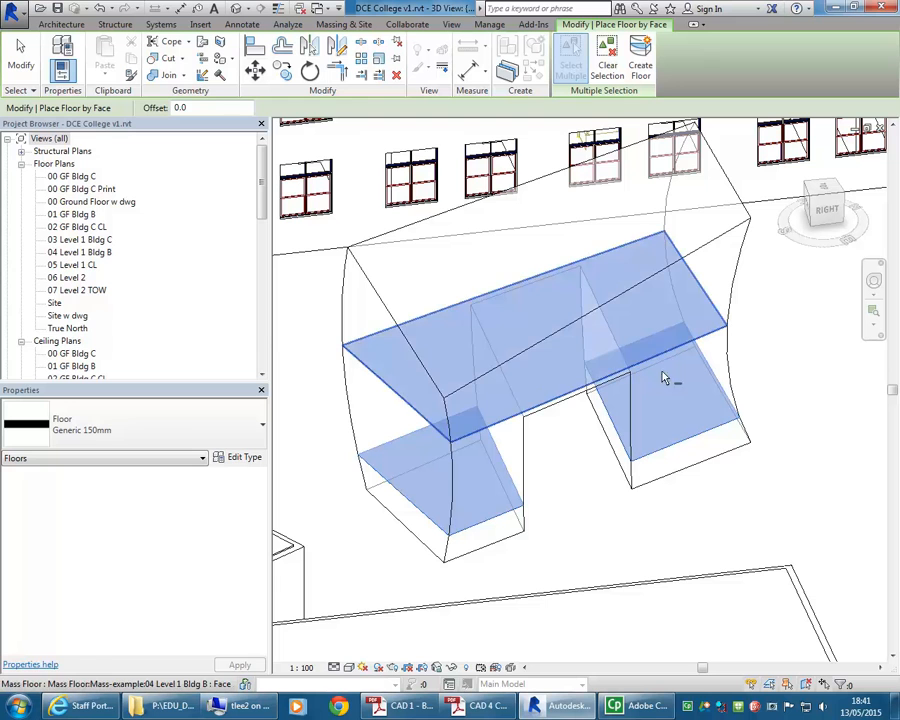
pyautogui.click(641, 66)
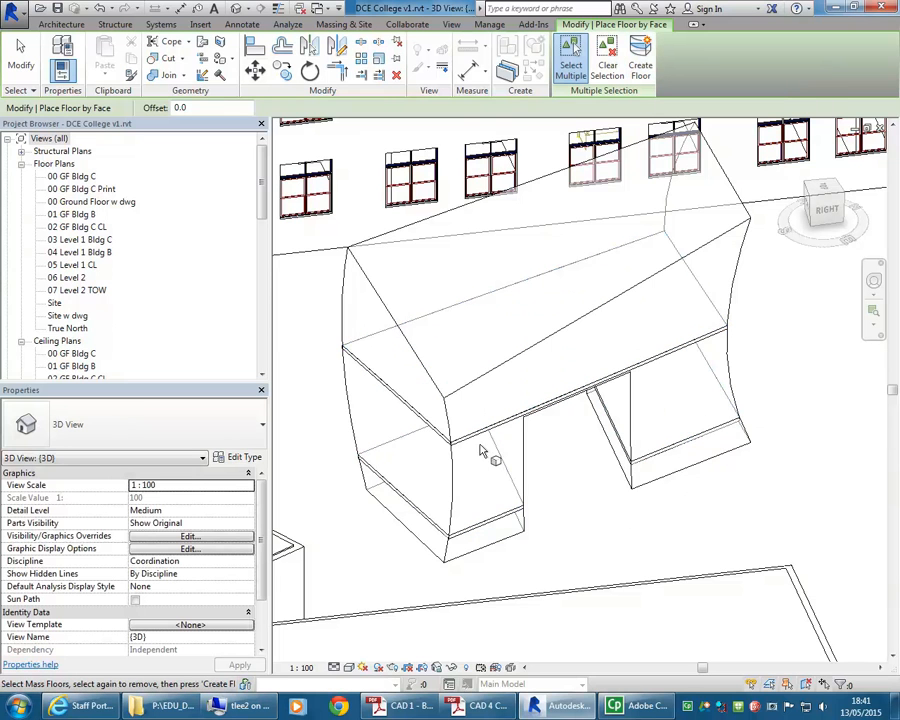
pyautogui.press('Escape')
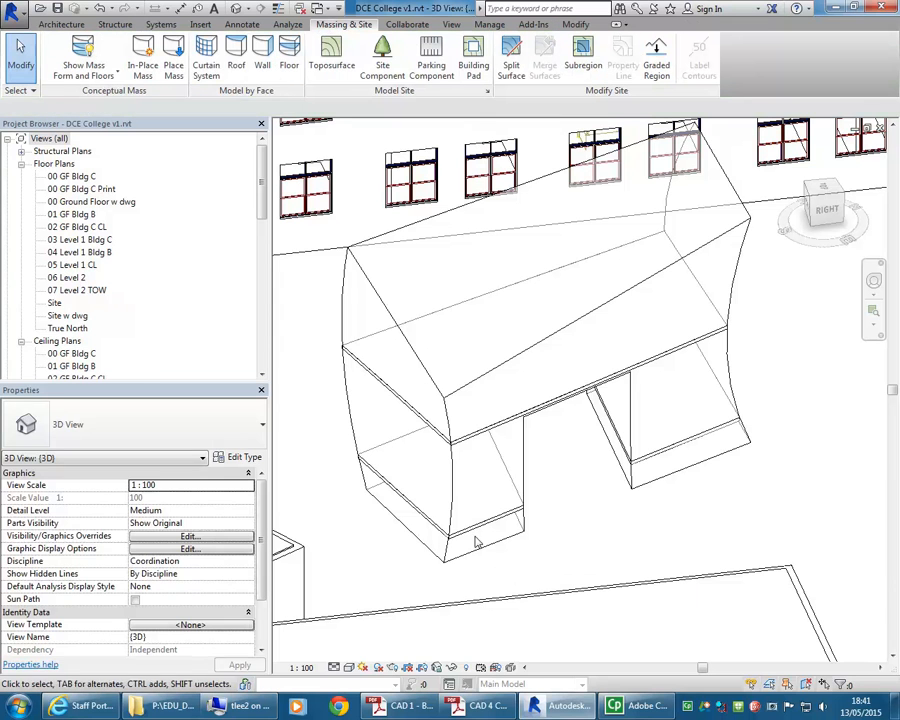
# Set up Wall by Face with the Finish Face: Interior location line and the Generic 200mm Wall type
pyautogui.click(263, 68)
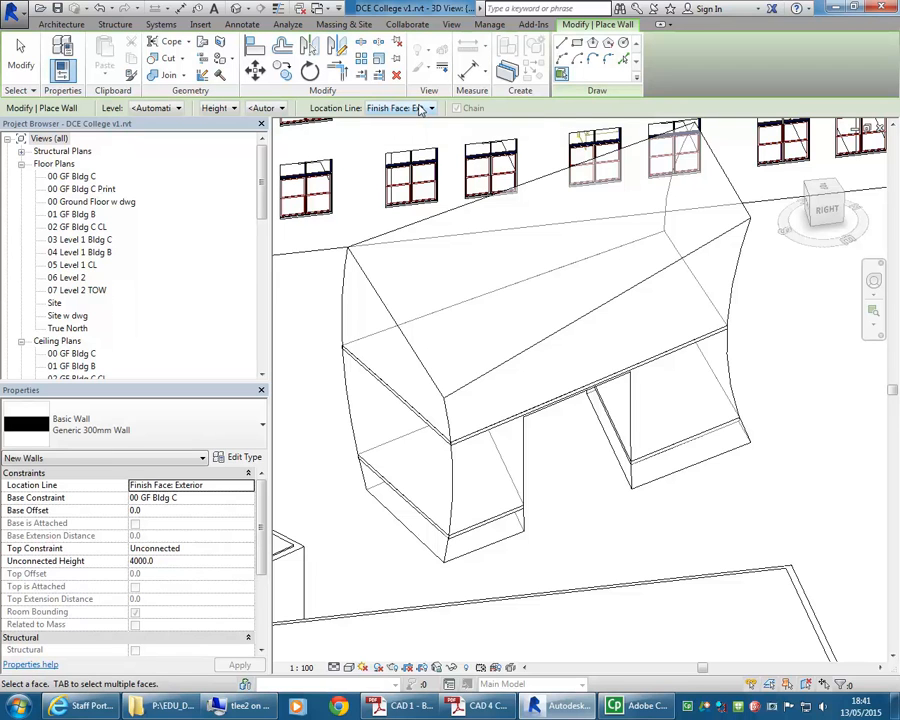
pyautogui.click(421, 110)
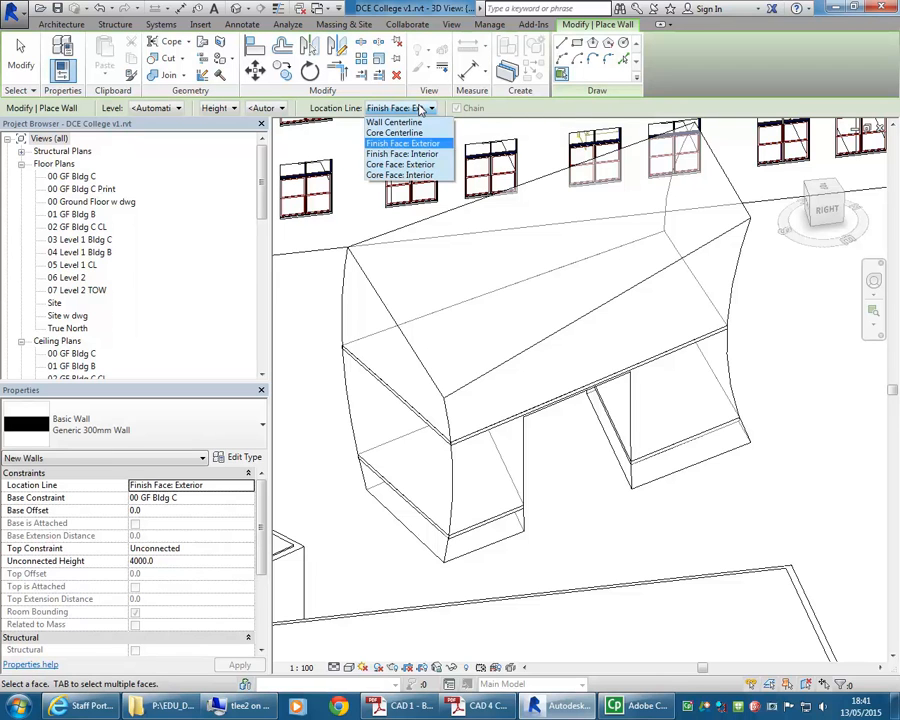
pyautogui.click(401, 154)
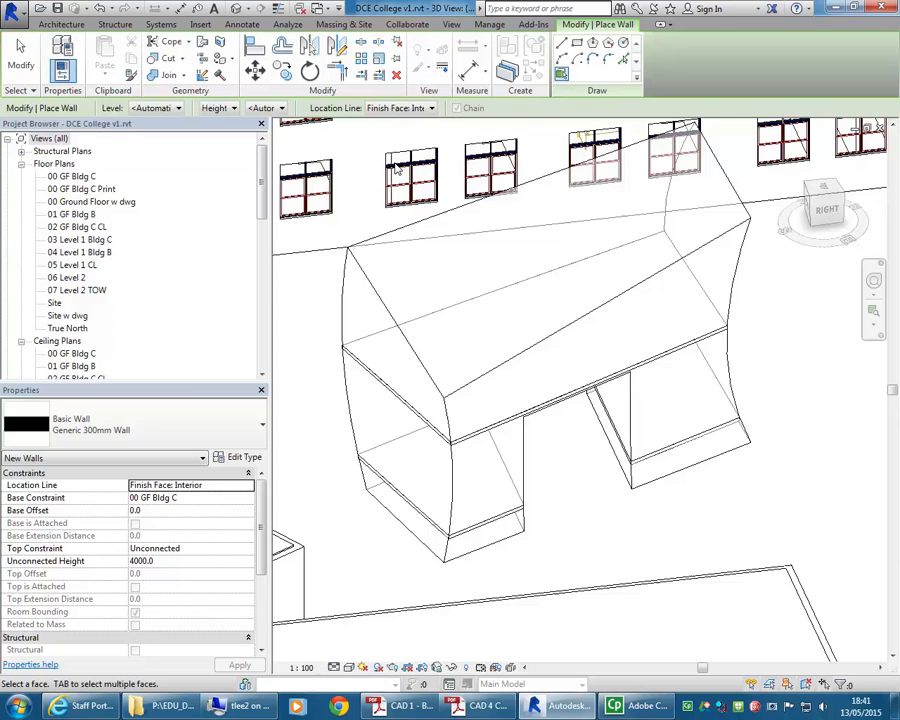
pyautogui.click(195, 420)
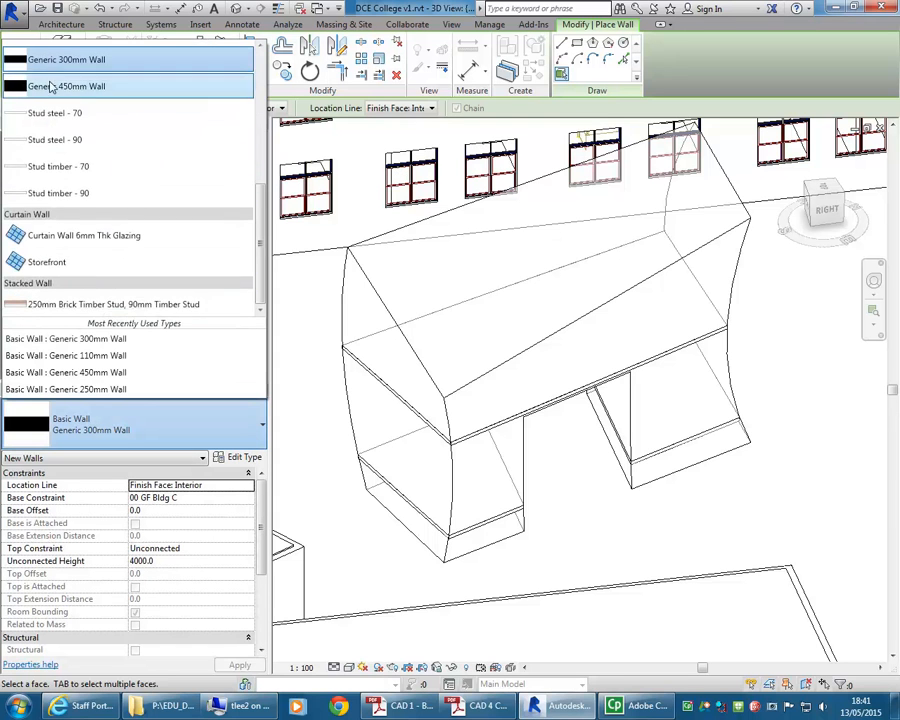
pyautogui.scroll(2, 52, 88)
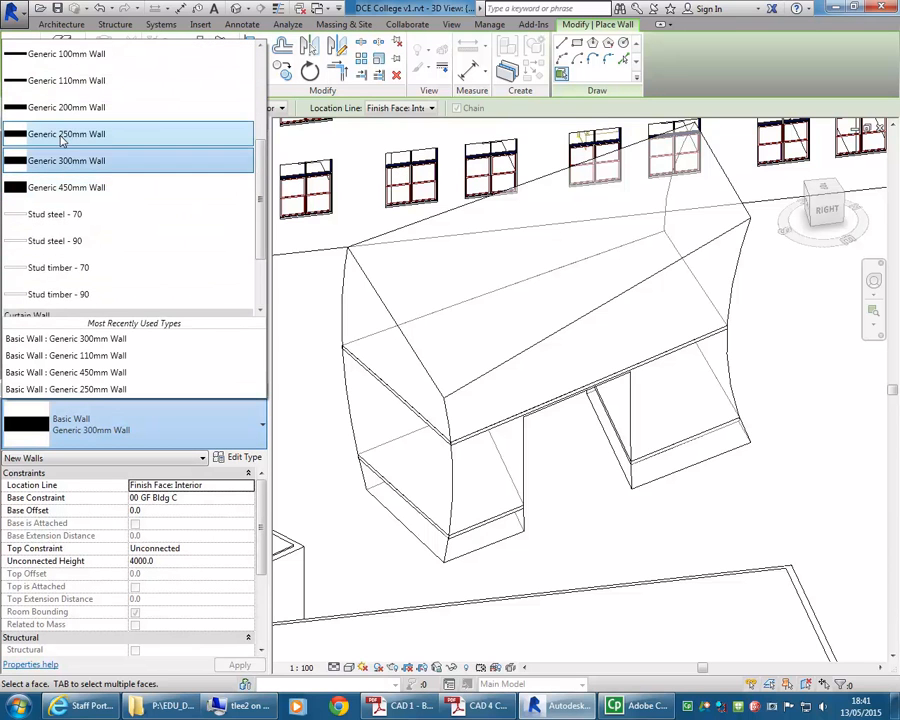
pyautogui.click(65, 109)
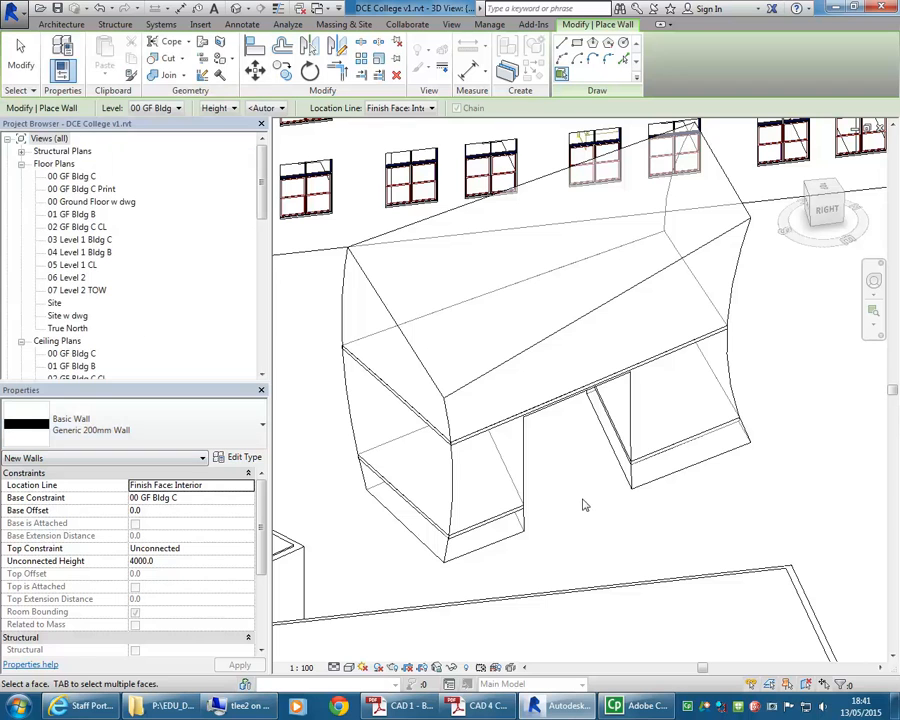
# Place walls on the mass's long face with the opening and on the adjoining curved end face
pyautogui.click(733, 390)
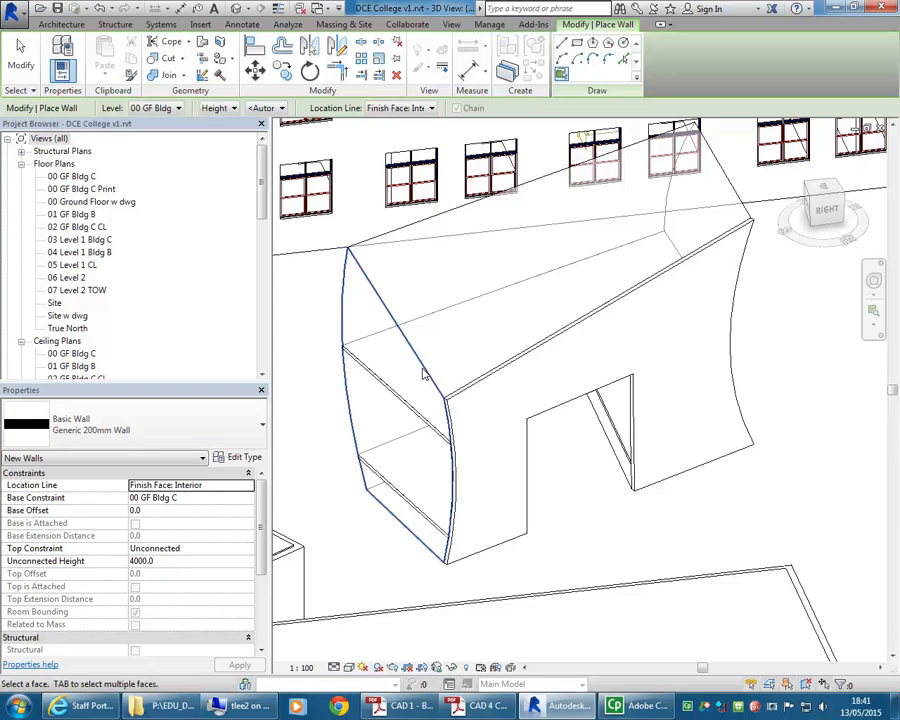
pyautogui.click(426, 484)
pyautogui.keyDown('shift'); pyautogui.moveTo(676, 286); pyautogui.dragTo(589, 345, button='middle'); pyautogui.keyUp('shift')
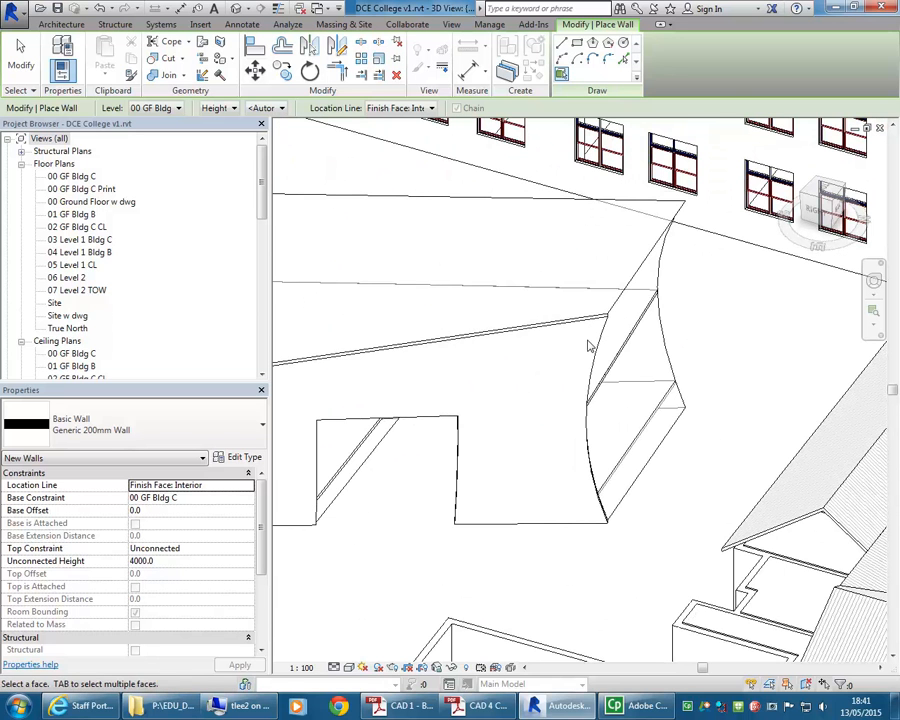
pyautogui.click(623, 297)
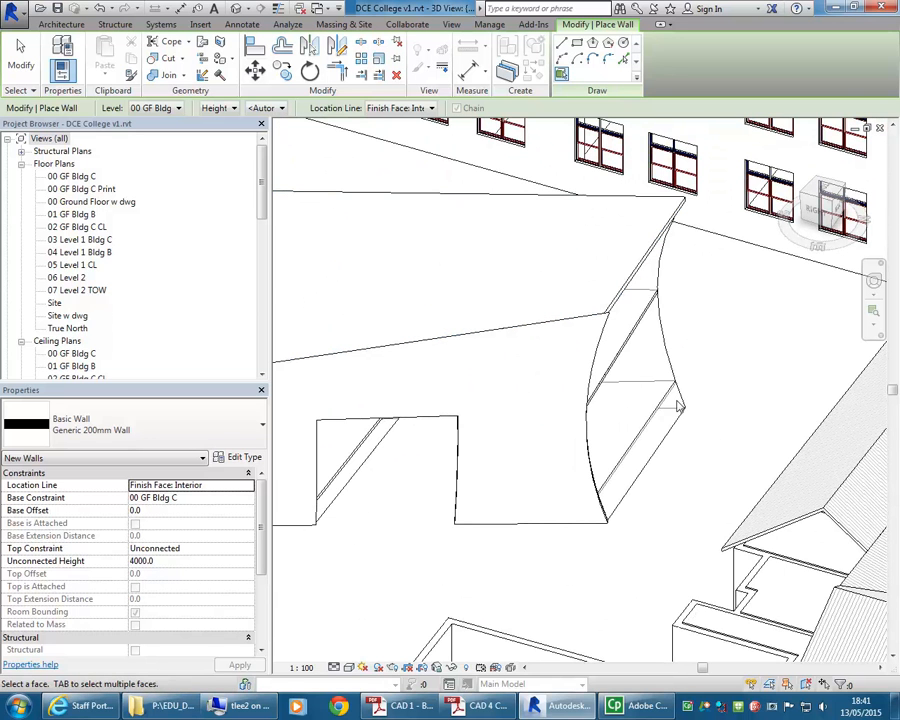
pyautogui.click(102, 9)
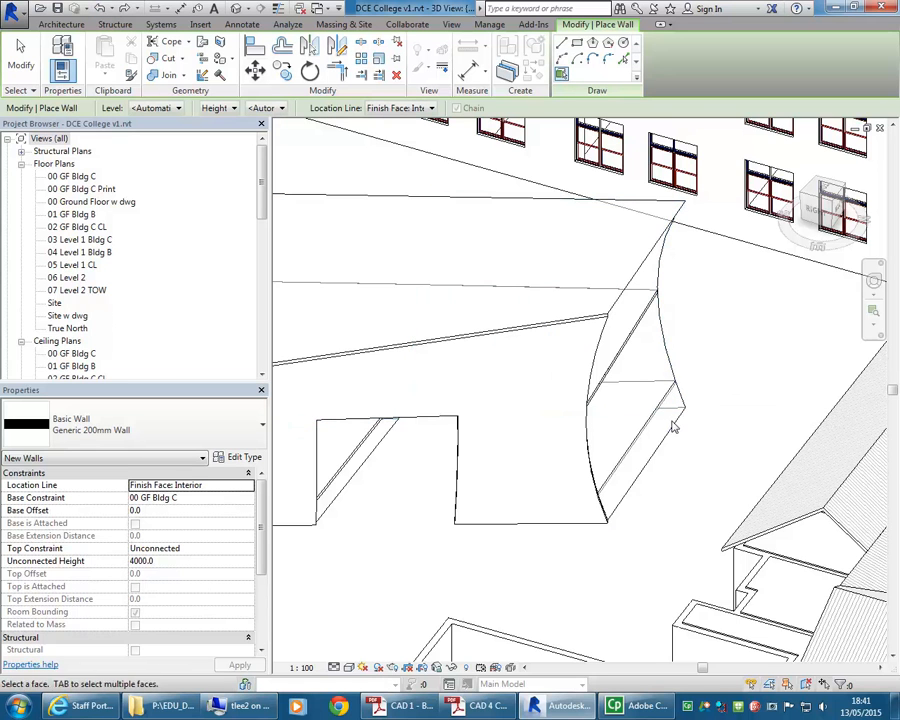
# Place Generic 200mm walls on the remaining side faces of the mass, leaving its sloping top open
pyautogui.keyDown('shift'); pyautogui.moveTo(676, 425); pyautogui.dragTo(629, 263, button='middle'); pyautogui.keyUp('shift')
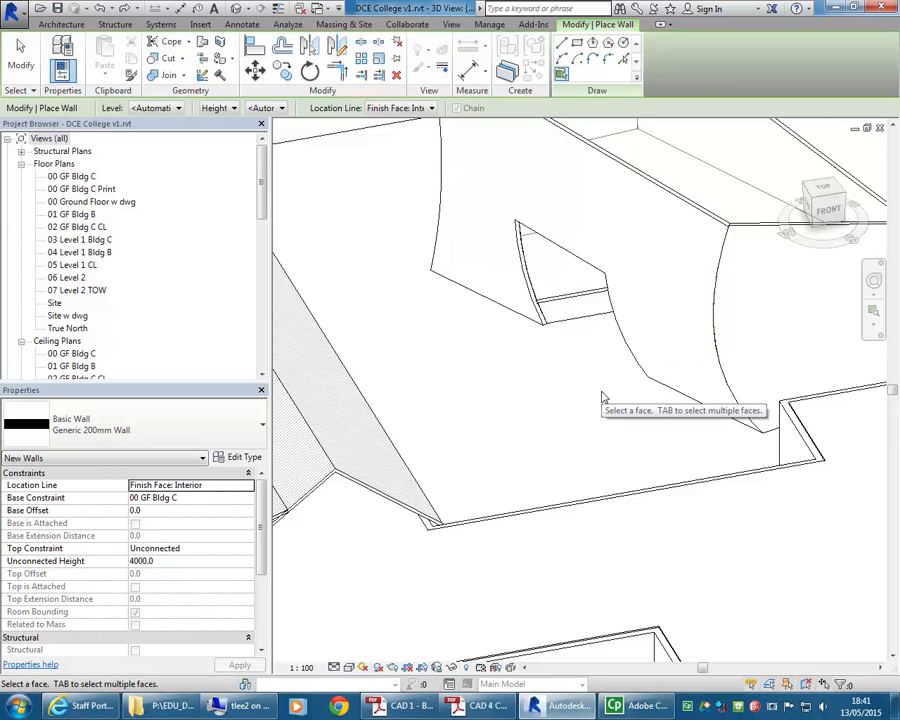
pyautogui.keyDown('shift'); pyautogui.moveTo(603, 397); pyautogui.dragTo(284, 345, button='middle'); pyautogui.keyUp('shift')
pyautogui.scroll(4, 370, 454)
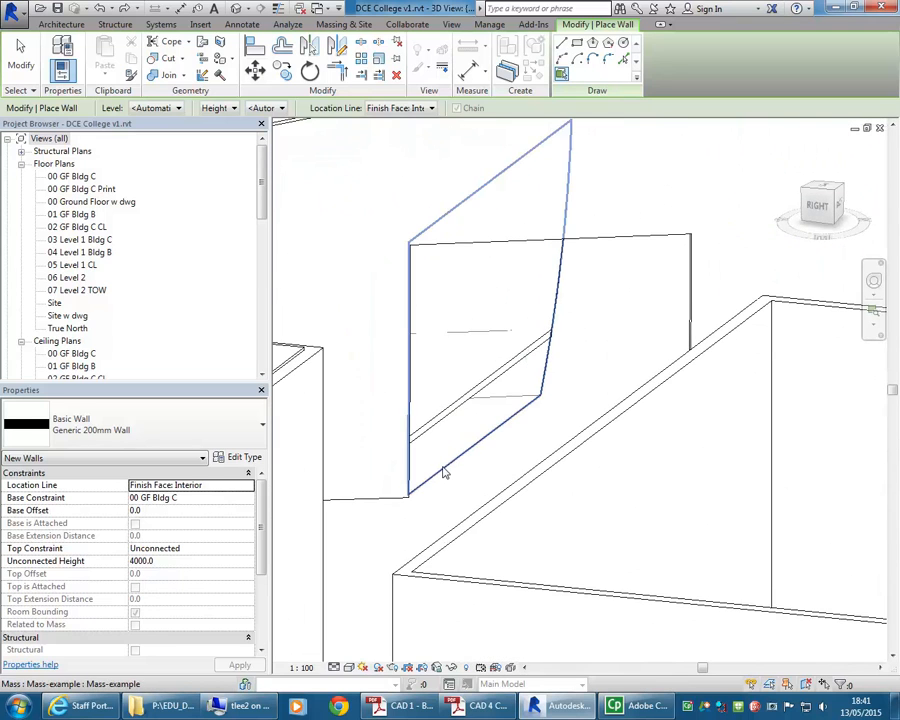
pyautogui.keyDown('shift'); pyautogui.moveTo(499, 399); pyautogui.dragTo(534, 484, button='middle'); pyautogui.keyUp('shift')
pyautogui.keyDown('shift'); pyautogui.moveTo(466, 498); pyautogui.dragTo(510, 535, button='middle'); pyautogui.keyUp('shift')
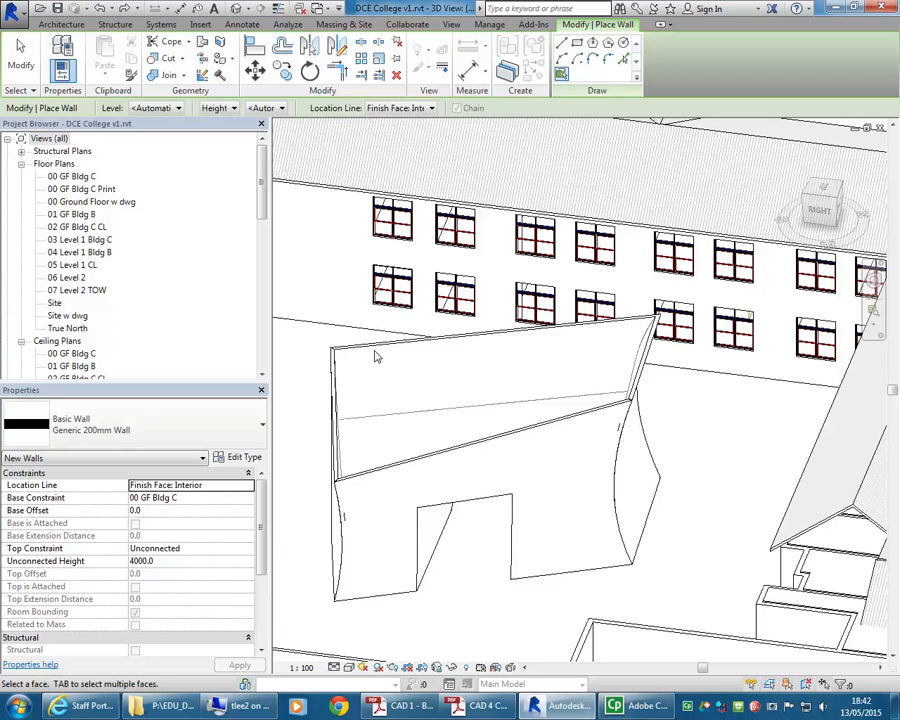
pyautogui.keyDown('shift'); pyautogui.moveTo(379, 391); pyautogui.dragTo(466, 386, button='middle'); pyautogui.keyUp('shift')
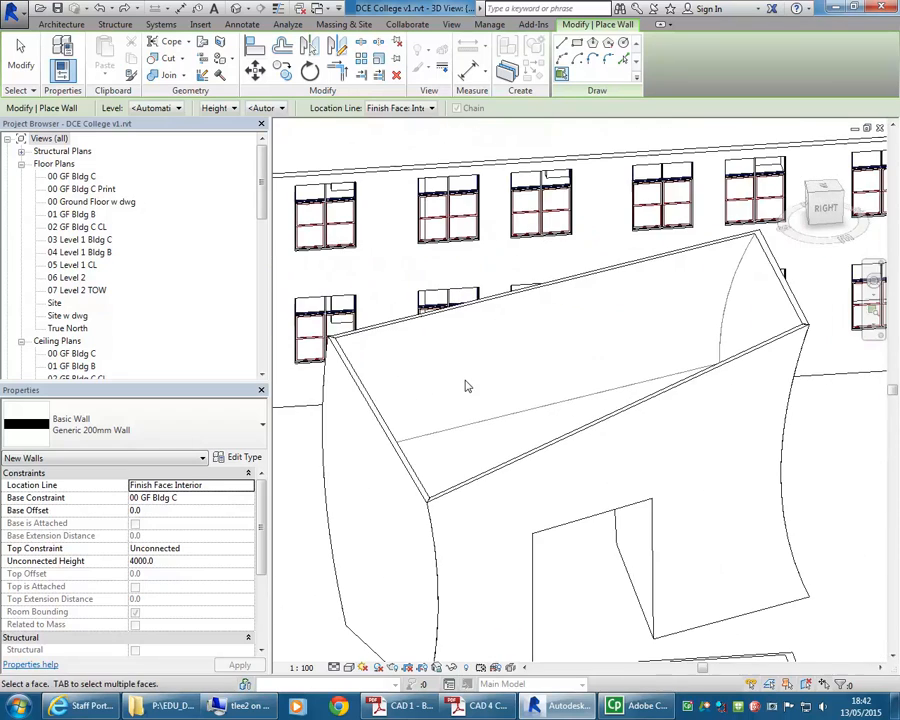
pyautogui.scroll(-3, 455, 374)
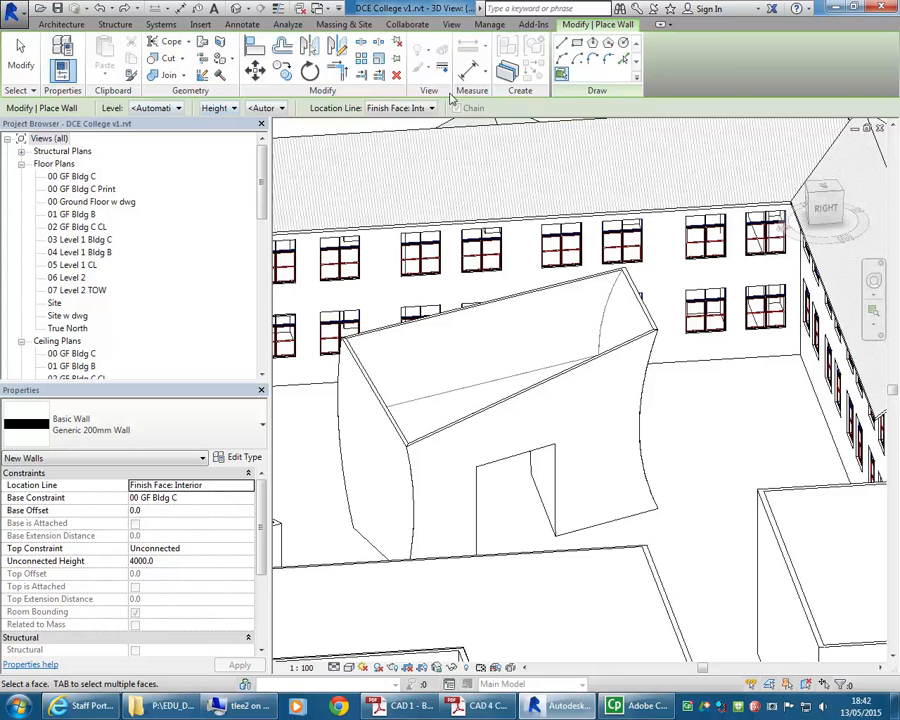
pyautogui.press('Escape')
pyautogui.press('Escape')
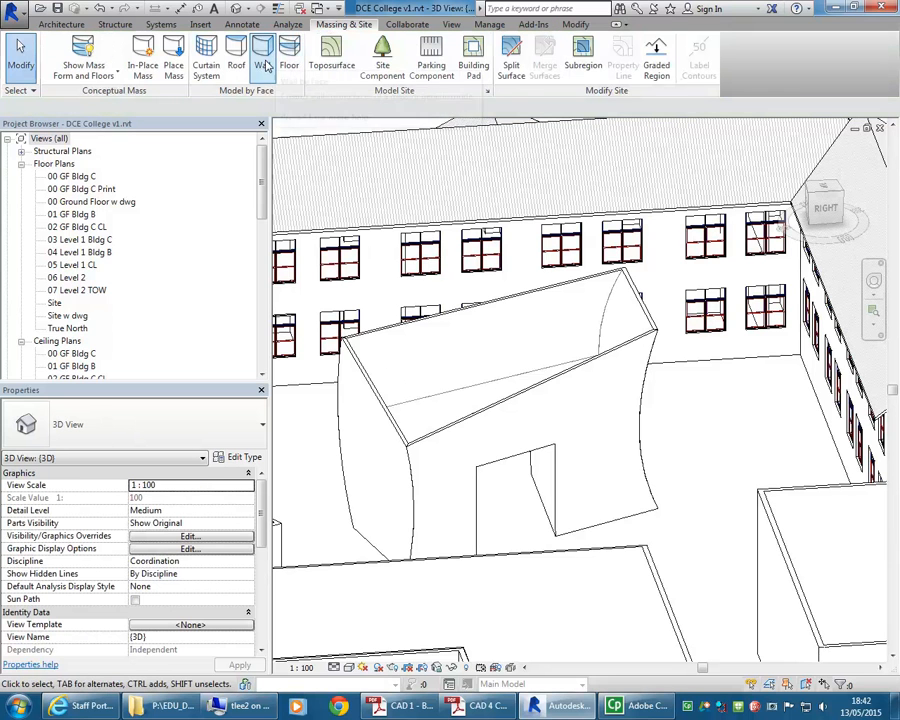
# Create a Generic 125mm roof by face on the mass's sloping top face
pyautogui.click(236, 66)
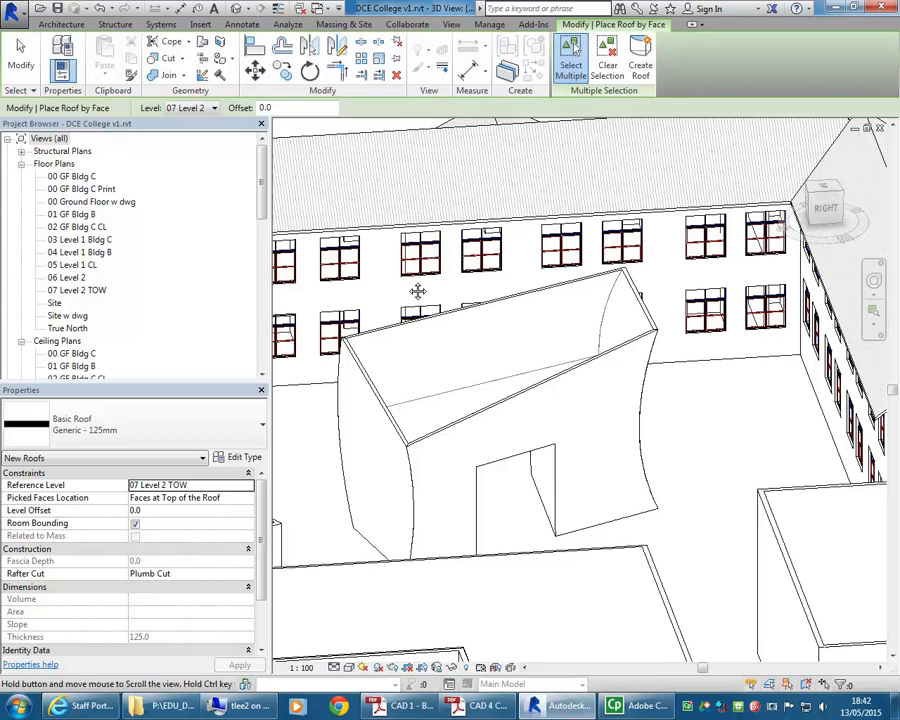
pyautogui.scroll(3, 376, 345)
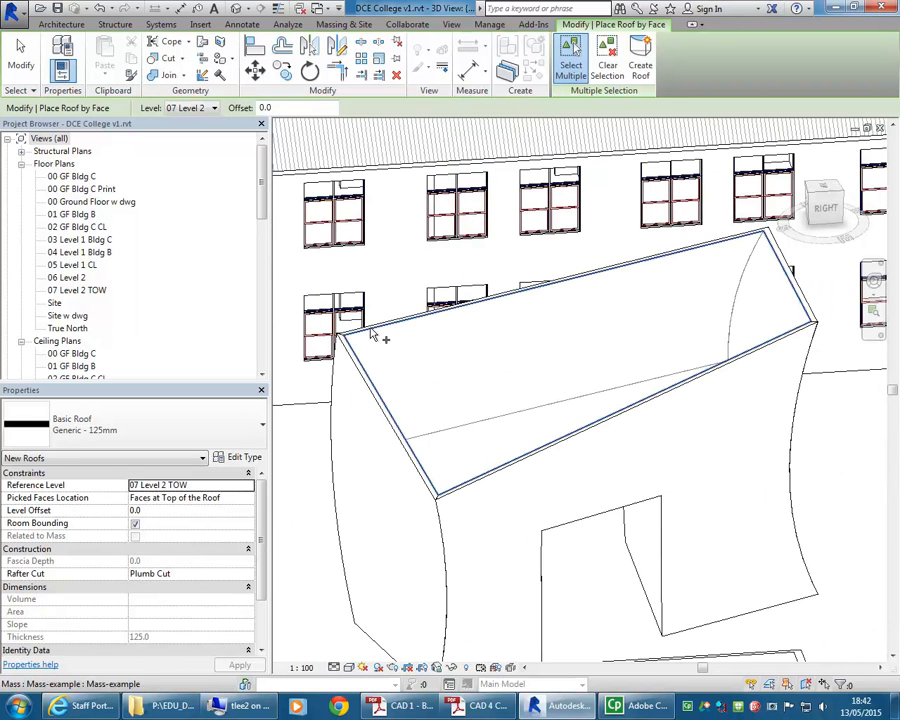
pyautogui.click(371, 334)
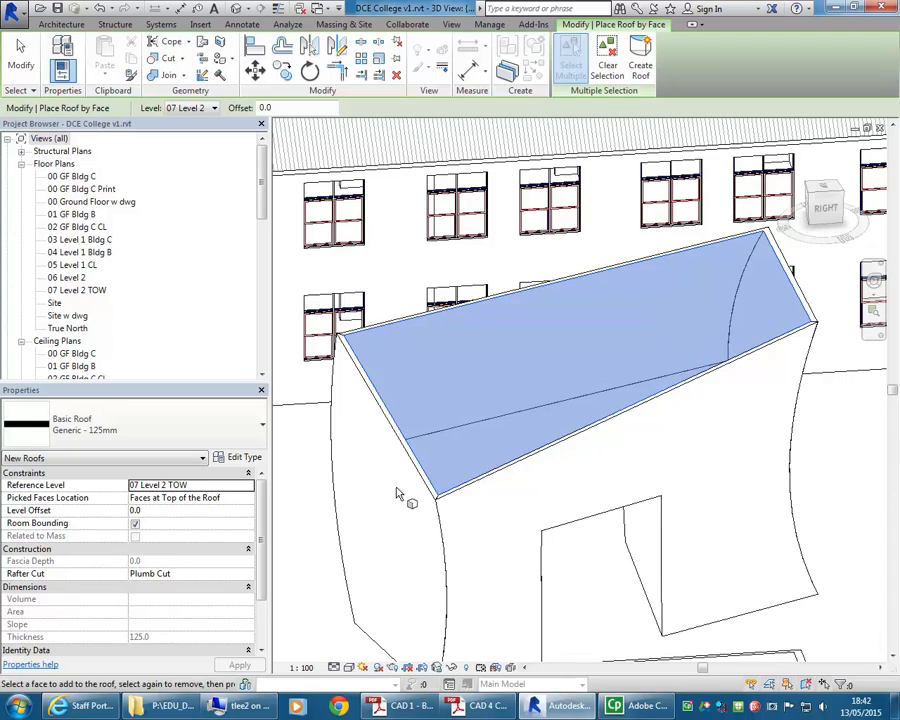
pyautogui.press('Escape')
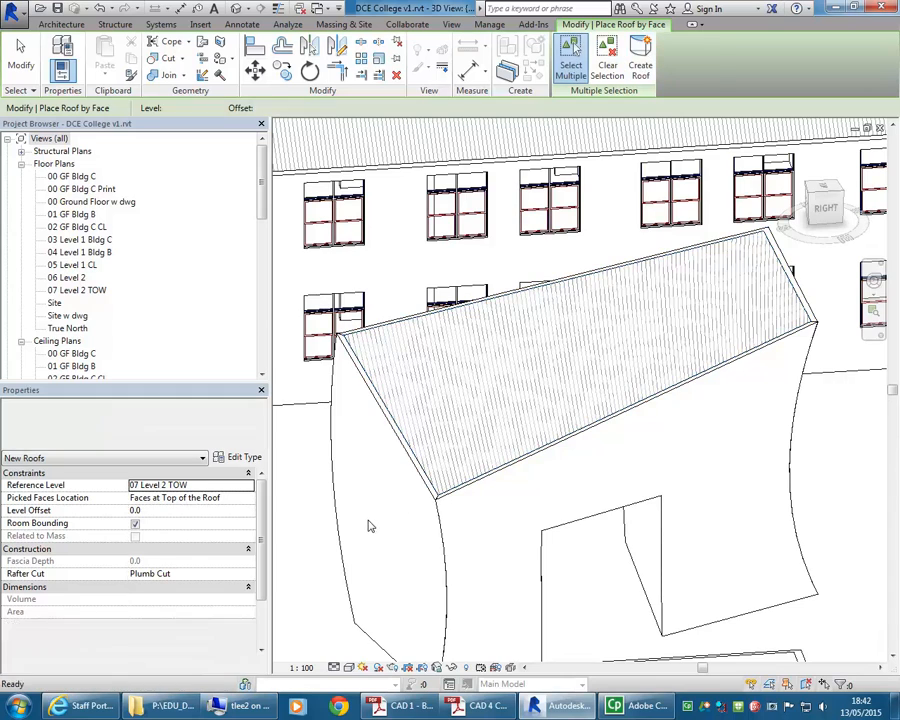
# Change the mass's roof type to Generic 400mm and set its level offset to 400
pyautogui.scroll(2, 380, 357)
pyautogui.click(380, 357)
pyautogui.scroll(-1, 419, 443)
pyautogui.moveTo(419, 443); pyautogui.dragTo(464, 386, button='middle')
pyautogui.scroll(3, 537, 502)
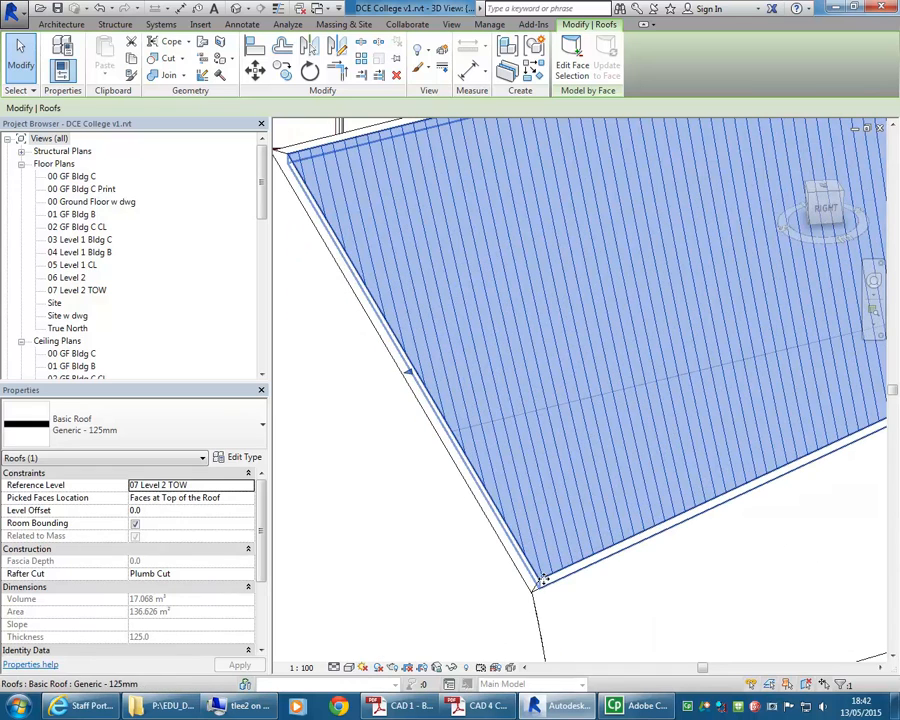
pyautogui.scroll(-3, 530, 424)
pyautogui.moveTo(530, 424); pyautogui.dragTo(461, 433, button='middle')
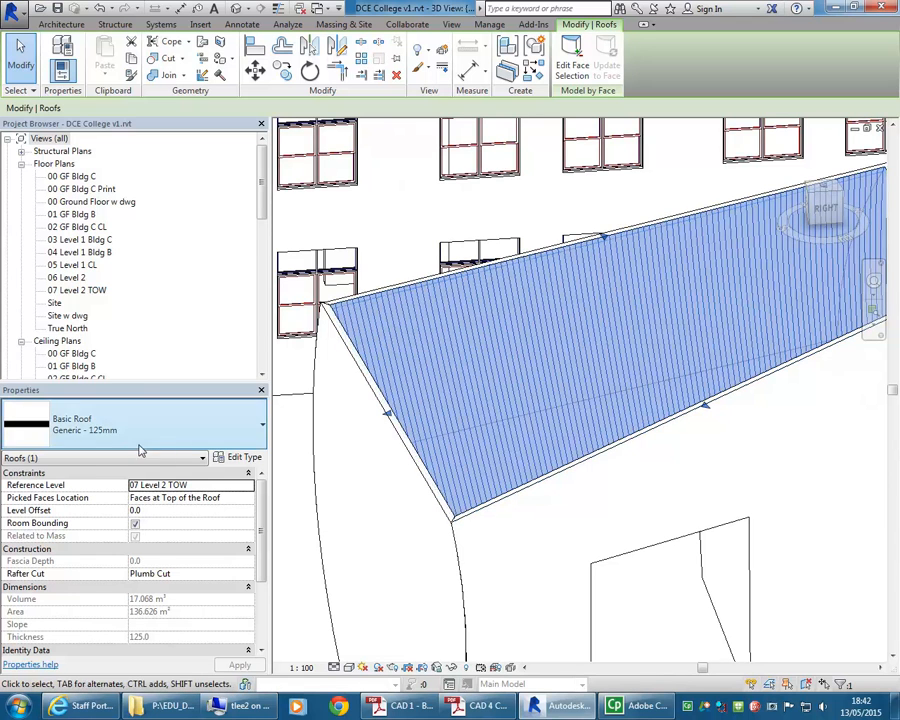
pyautogui.click(165, 511)
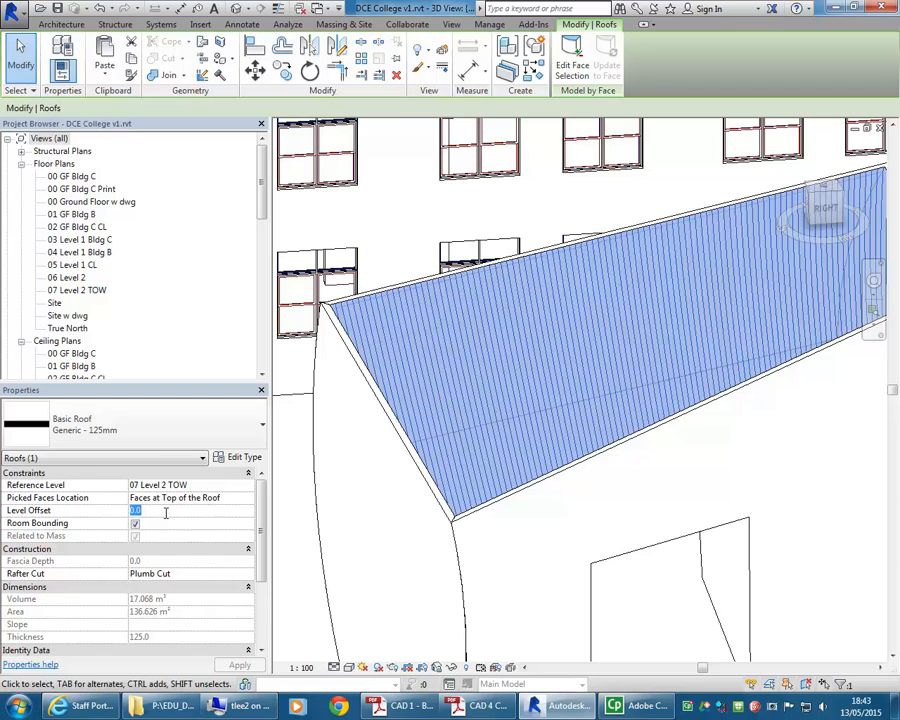
pyautogui.click(172, 424)
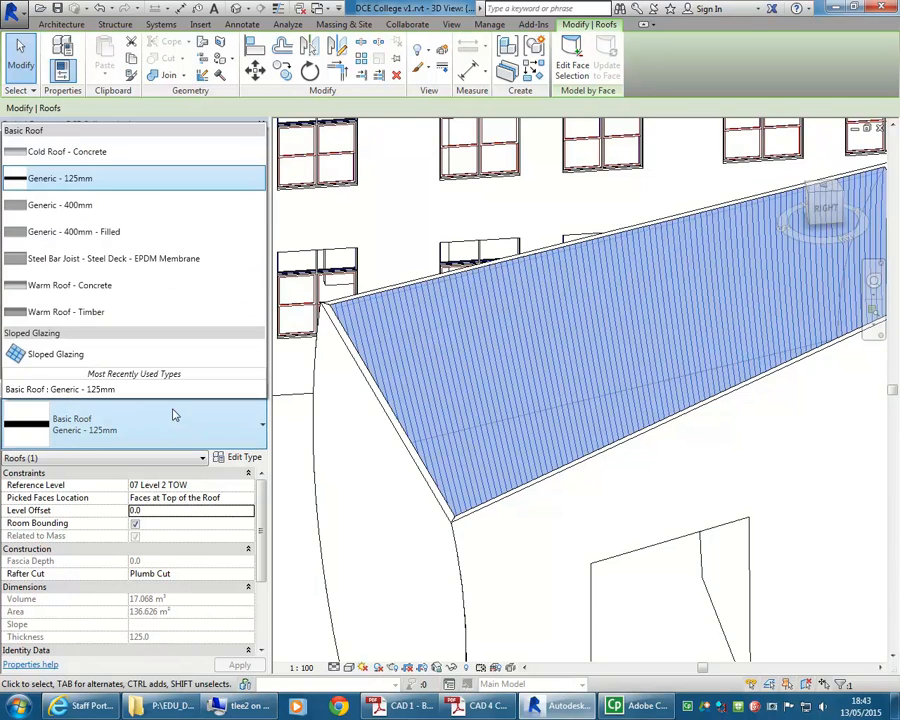
pyautogui.click(97, 205)
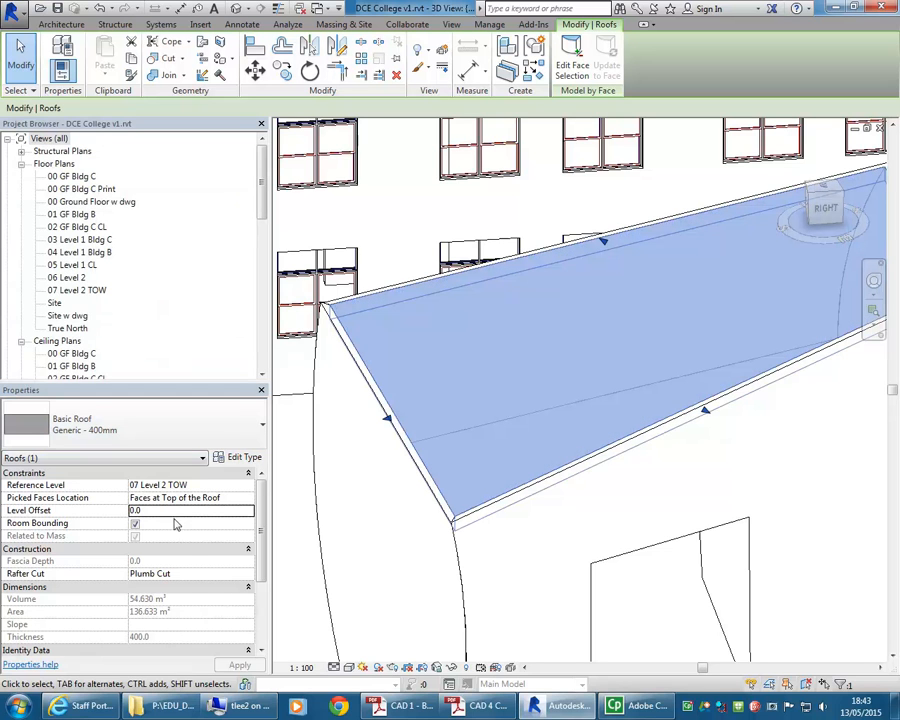
pyautogui.click(168, 512)
pyautogui.write('400.0')
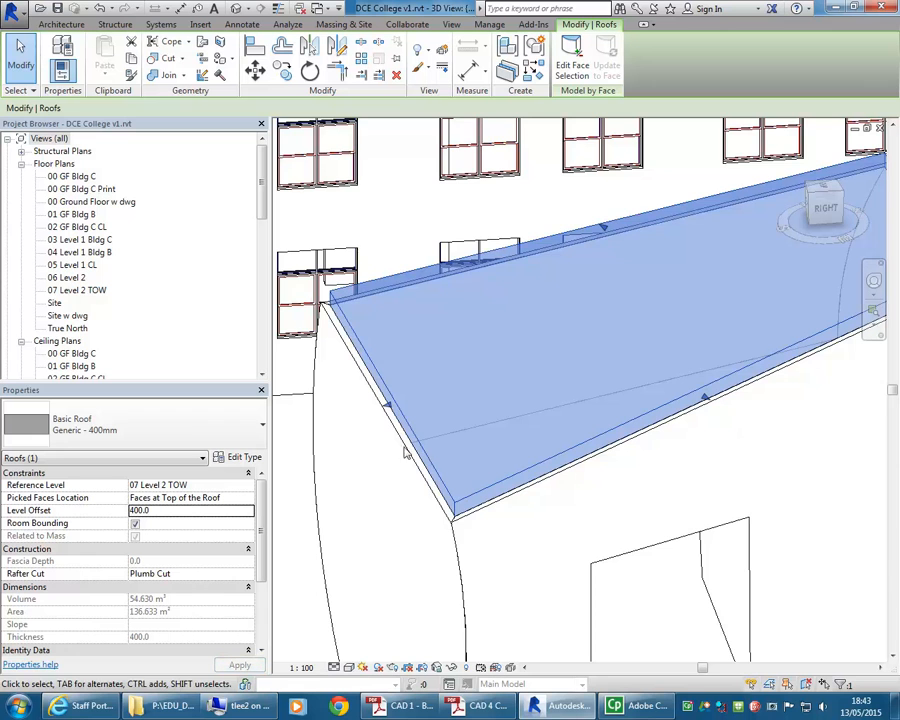
# Try to stretch the roof's edges outward beyond the walls, and remove the roof from the mass
pyautogui.keyDown('shift'); pyautogui.moveTo(398, 430); pyautogui.dragTo(378, 372, button='middle'); pyautogui.keyUp('shift')
pyautogui.moveTo(379, 372); pyautogui.dragTo(381, 372)
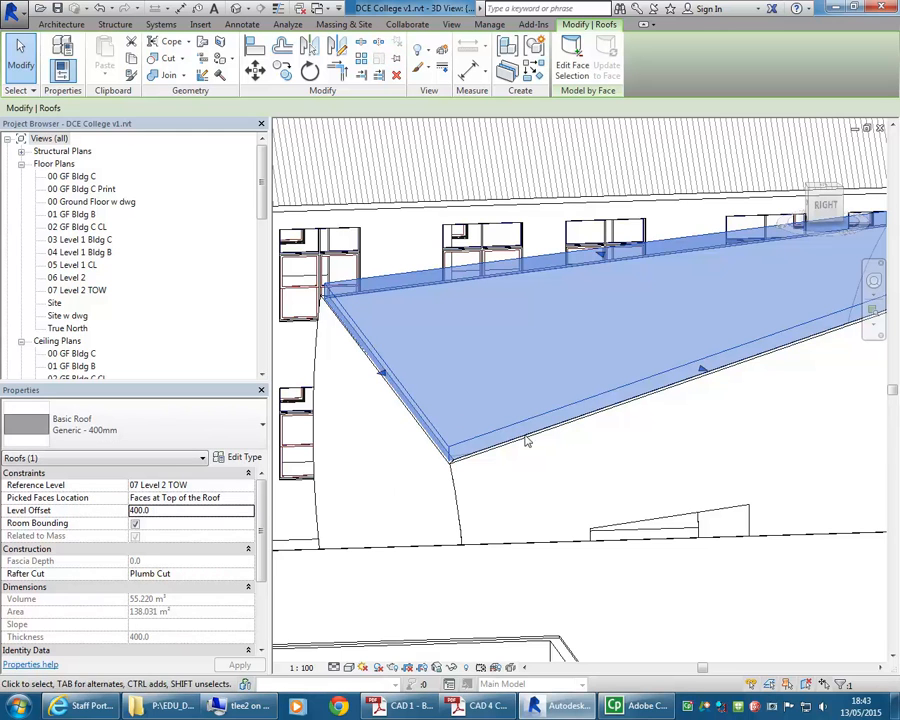
pyautogui.moveTo(703, 369); pyautogui.dragTo(707, 398)
pyautogui.keyDown('shift'); pyautogui.moveTo(707, 398); pyautogui.dragTo(716, 356, button='middle'); pyautogui.keyUp('shift')
pyautogui.moveTo(787, 351); pyautogui.dragTo(727, 412)
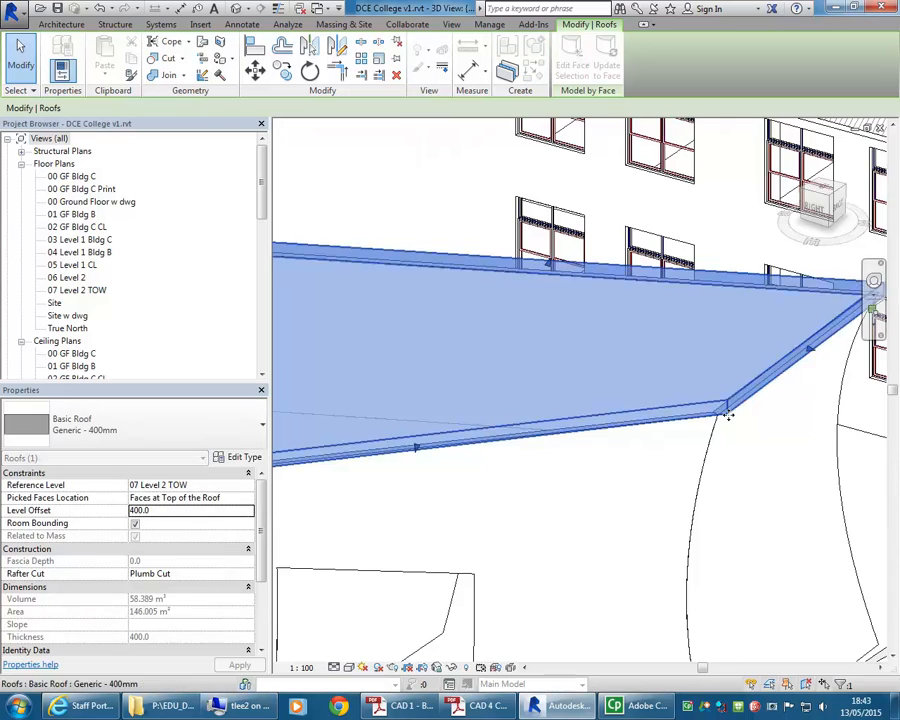
pyautogui.keyDown('shift'); pyautogui.moveTo(703, 385); pyautogui.dragTo(438, 444, button='middle'); pyautogui.keyUp('shift')
pyautogui.moveTo(615, 420); pyautogui.dragTo(623, 418)
pyautogui.keyDown('shift'); pyautogui.moveTo(474, 447); pyautogui.dragTo(538, 356, button='middle'); pyautogui.keyUp('shift')
pyautogui.click(585, 385)
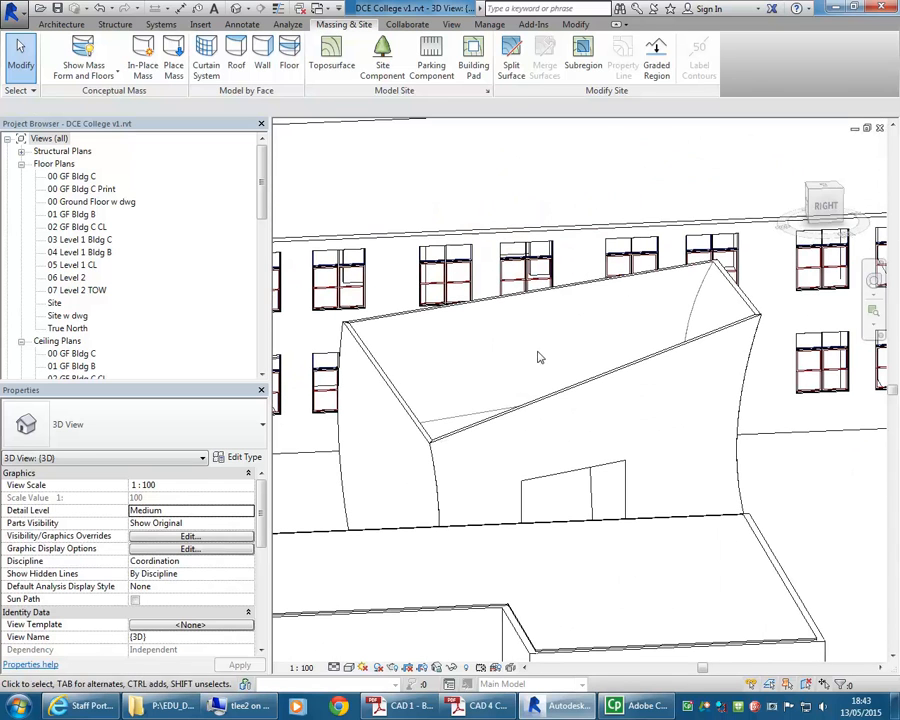
# Cover the mass's sloping top face with a Generic 200mm wall by face, using the Finish Face: Interior location line
pyautogui.click(262, 55)
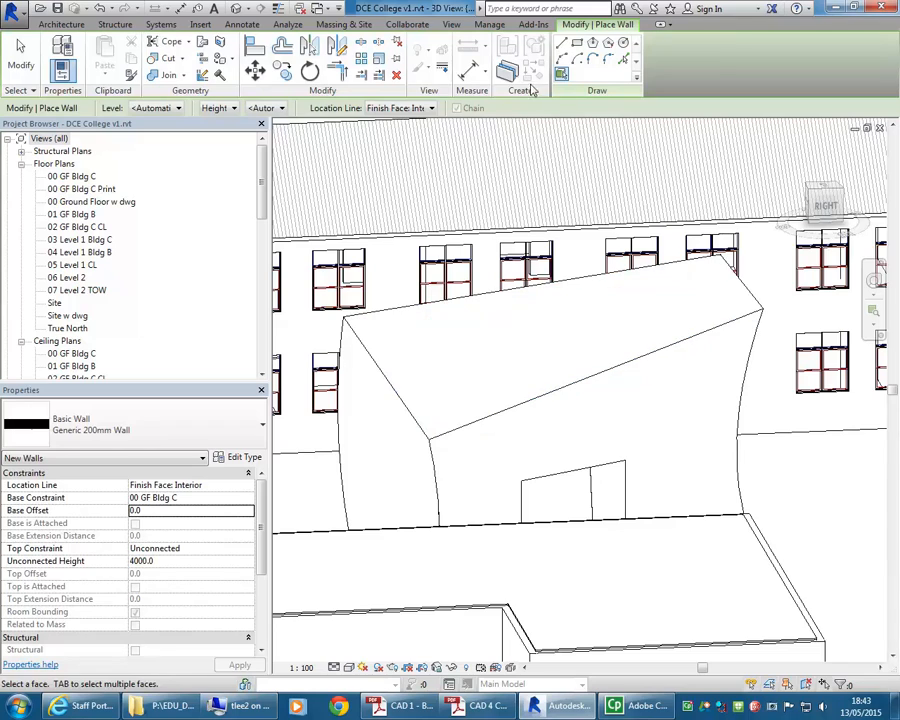
pyautogui.press('Escape')
# Delete the Generic 200mm wall on the mass's curved end face near the opening
pyautogui.keyDown('shift'); pyautogui.moveTo(619, 382); pyautogui.dragTo(603, 430, button='middle'); pyautogui.keyUp('shift')
pyautogui.keyDown('shift'); pyautogui.moveTo(508, 619); pyautogui.dragTo(500, 466, button='middle'); pyautogui.keyUp('shift')
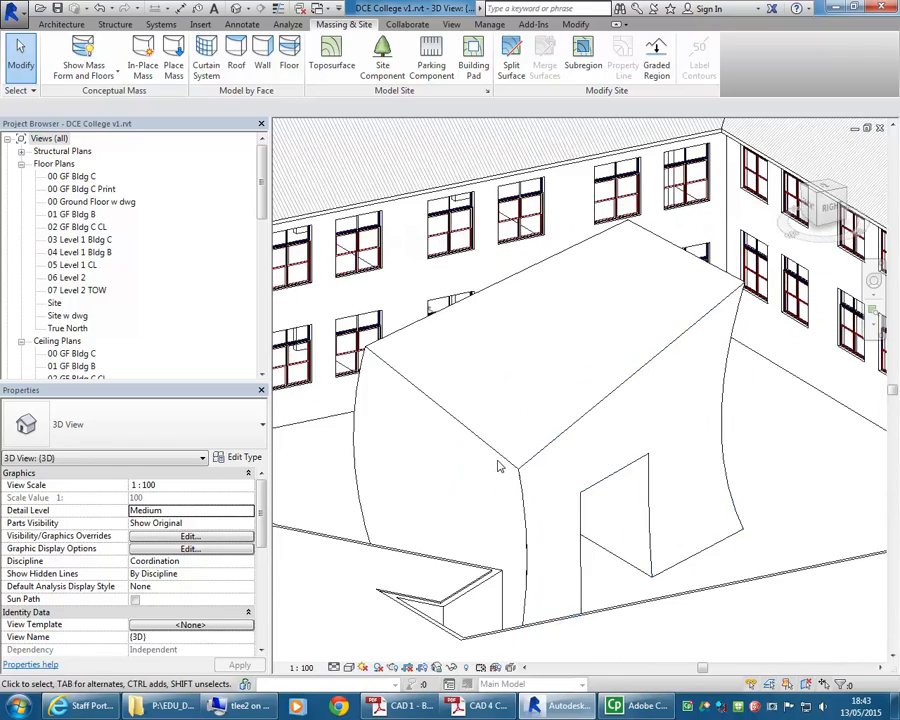
pyautogui.keyDown('shift'); pyautogui.moveTo(558, 449); pyautogui.dragTo(437, 481, button='middle'); pyautogui.keyUp('shift')
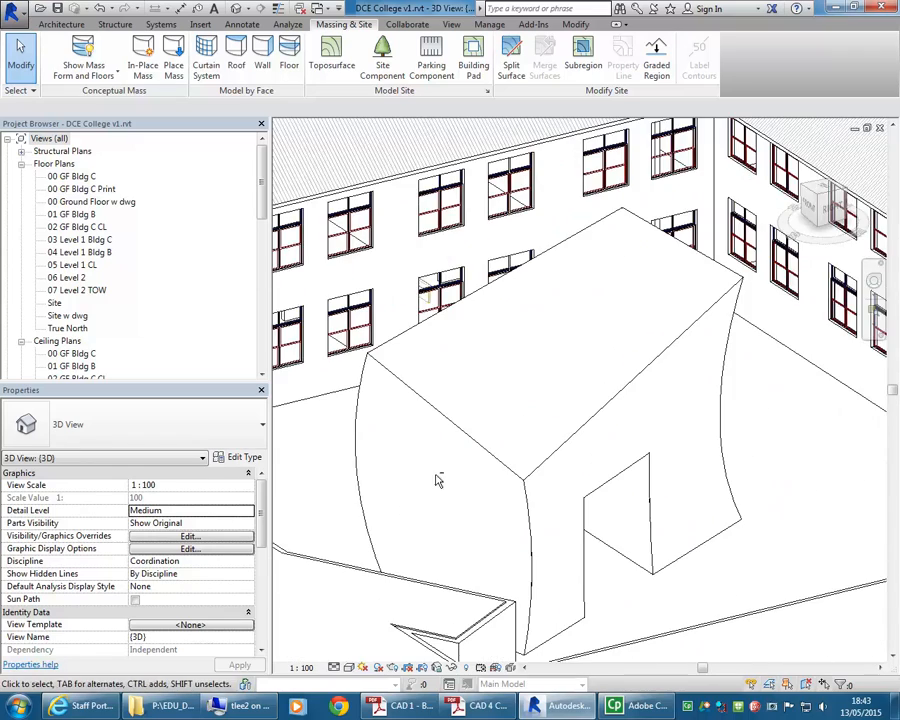
pyautogui.keyDown('shift'); pyautogui.moveTo(532, 436); pyautogui.dragTo(334, 485, button='middle'); pyautogui.keyUp('shift')
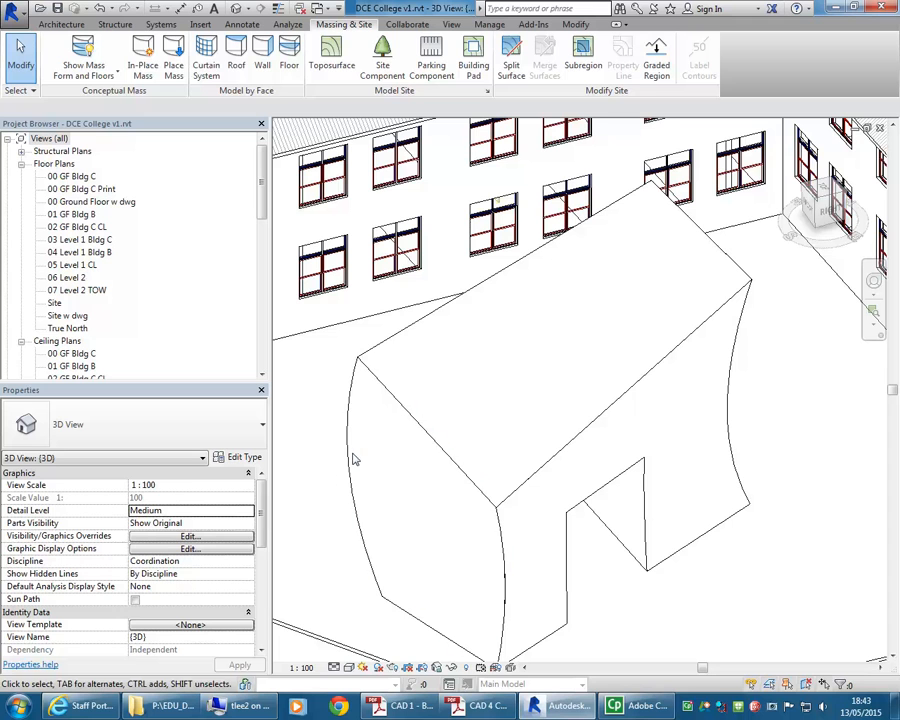
pyautogui.click(351, 461)
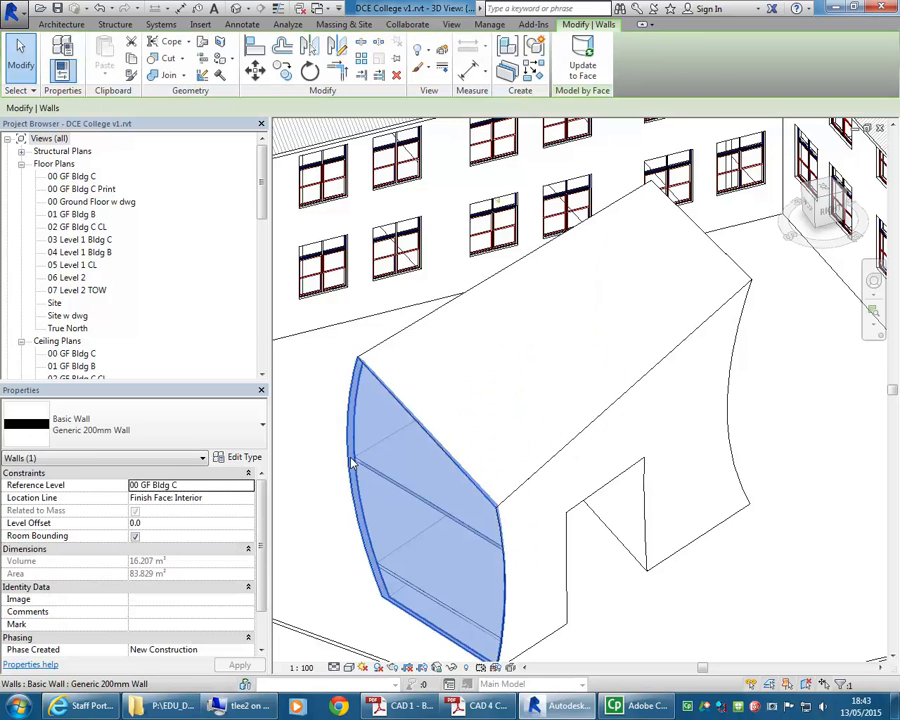
pyautogui.click(390, 511)
pyautogui.moveTo(396, 515); pyautogui.dragTo(389, 471, button='middle')
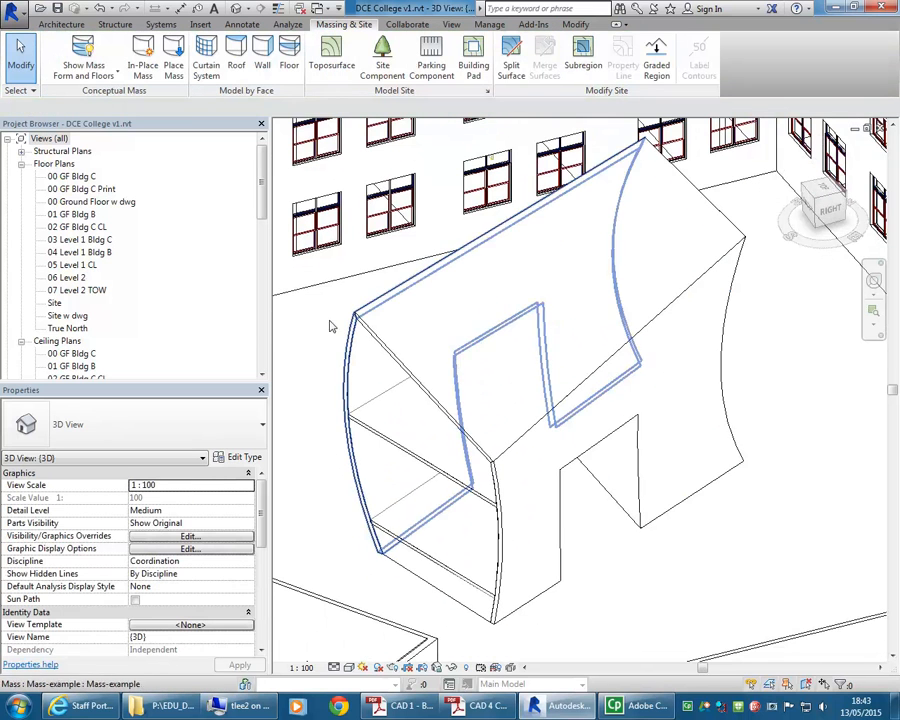
# Create a 1500 x 3000mm curtain system by face on the exposed curved end face
pyautogui.click(206, 56)
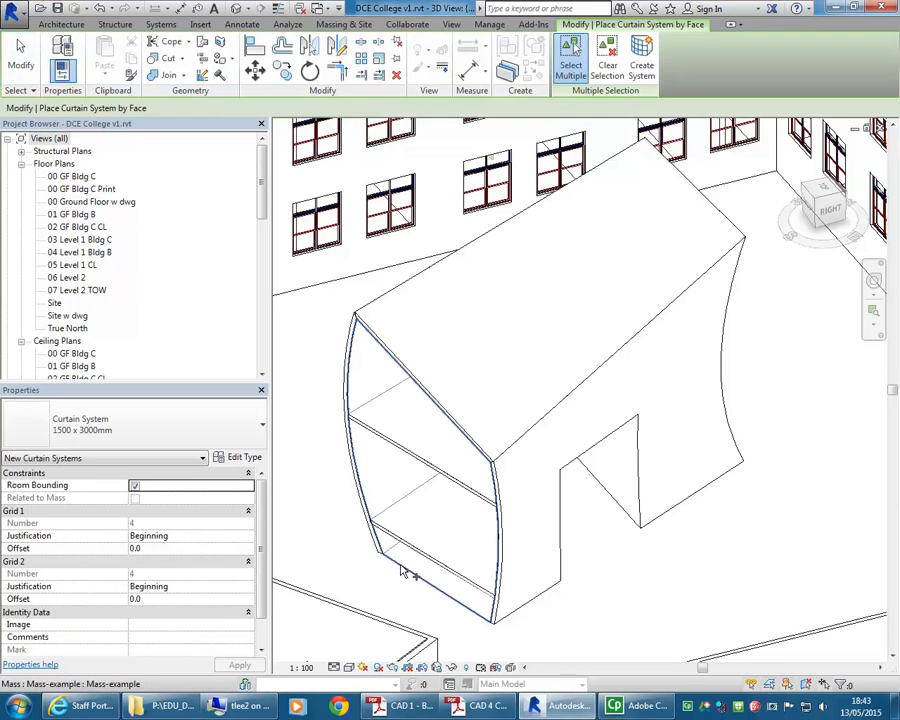
pyautogui.click(401, 572)
pyautogui.click(641, 60)
pyautogui.press('Escape')
# Cycle the selection through the glazed panels, curtain system and mass at the end face, and select the whole curtain system
pyautogui.keyDown('shift'); pyautogui.moveTo(462, 460); pyautogui.dragTo(446, 590, button='middle'); pyautogui.keyUp('shift')
pyautogui.scroll(5, 428, 607)
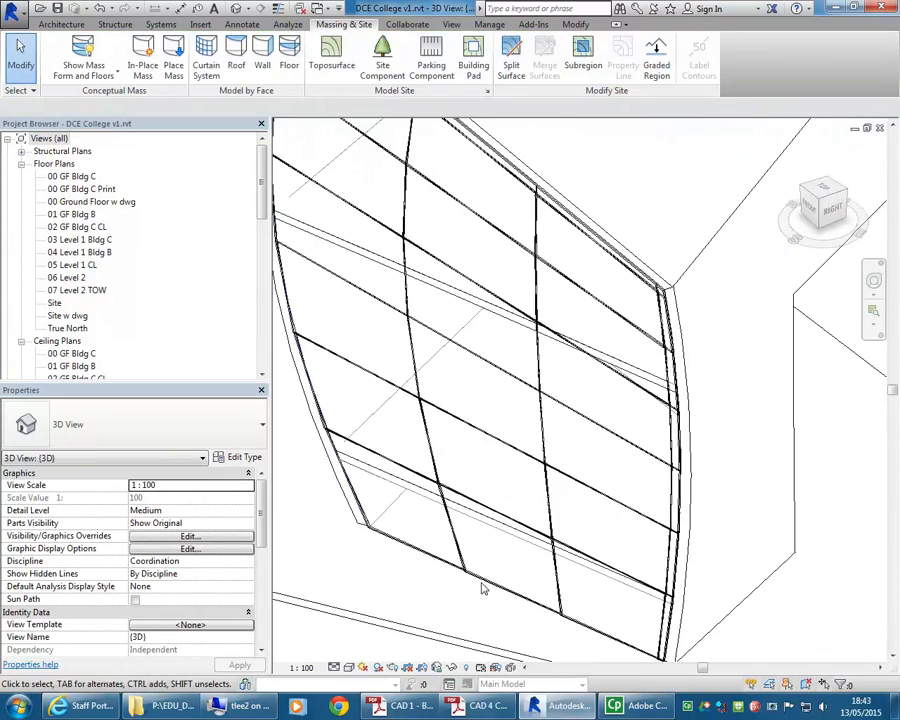
pyautogui.scroll(-2, 493, 588)
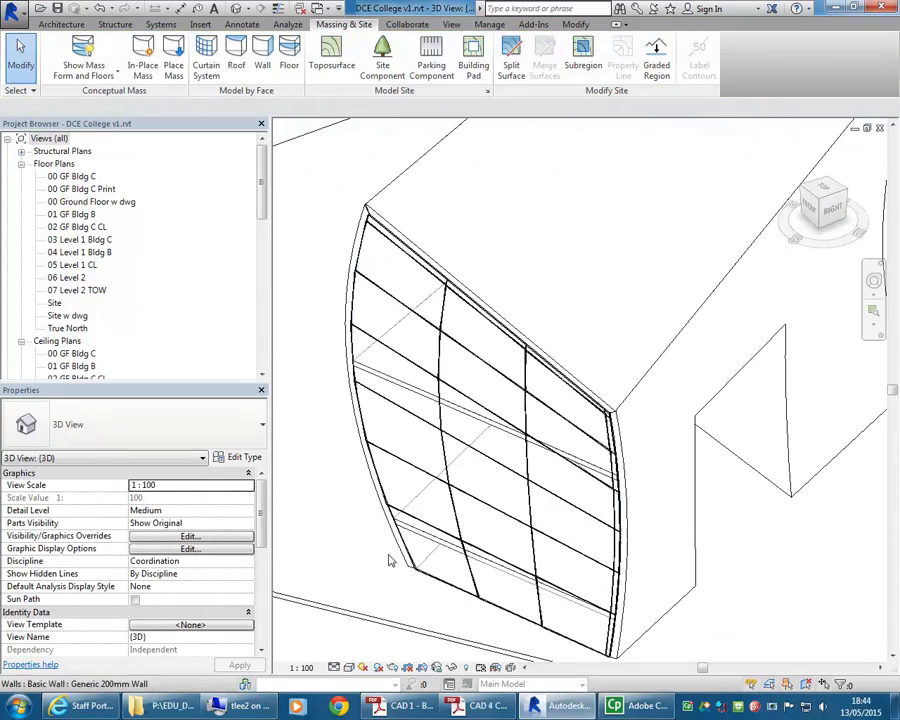
pyautogui.press('Tab')
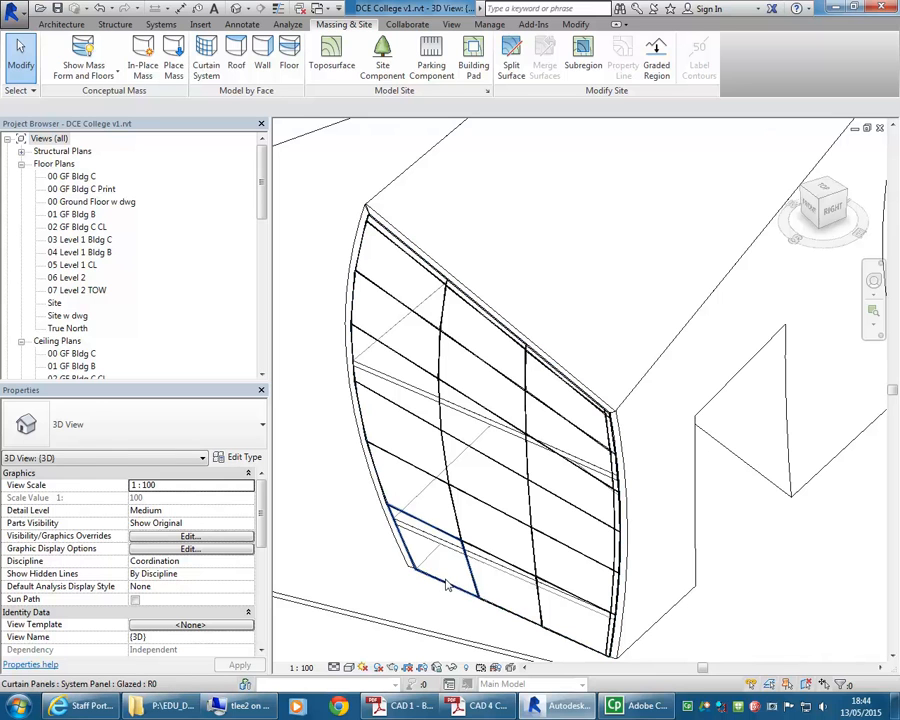
pyautogui.click(446, 583)
pyautogui.click(493, 607)
pyautogui.click(502, 615)
pyautogui.press('Tab')
pyautogui.press('Tab')
pyautogui.press('Tab')
pyautogui.press('Tab')
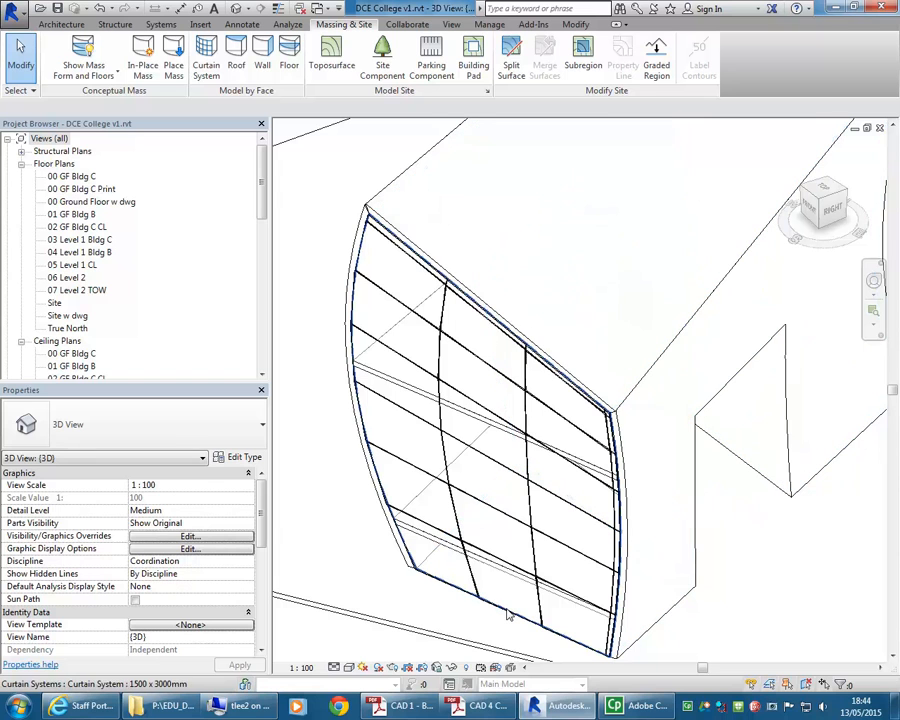
pyautogui.press('Tab')
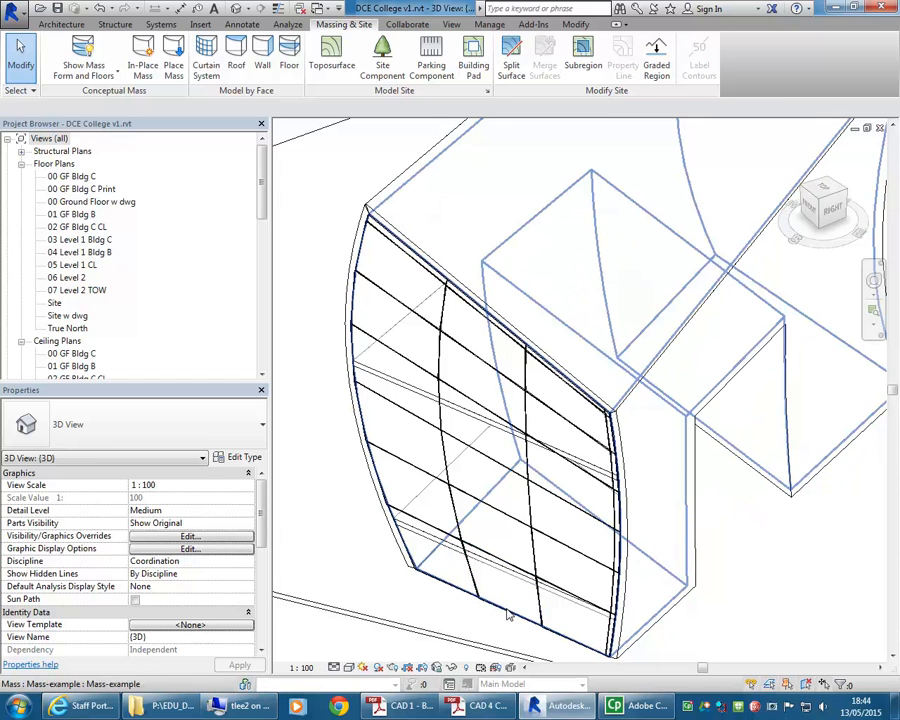
pyautogui.press('Tab')
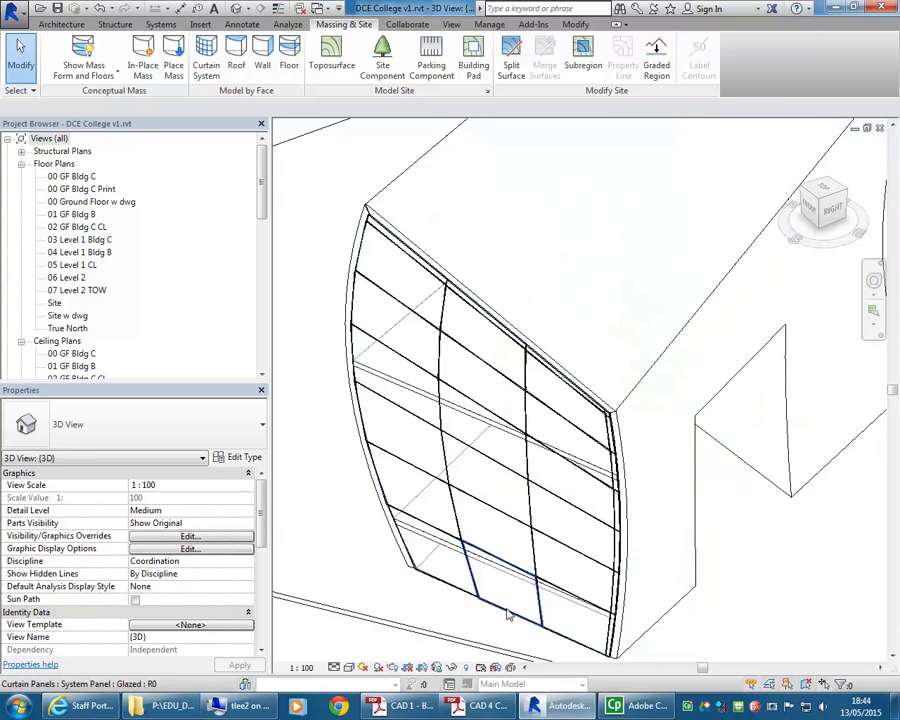
pyautogui.click(478, 313)
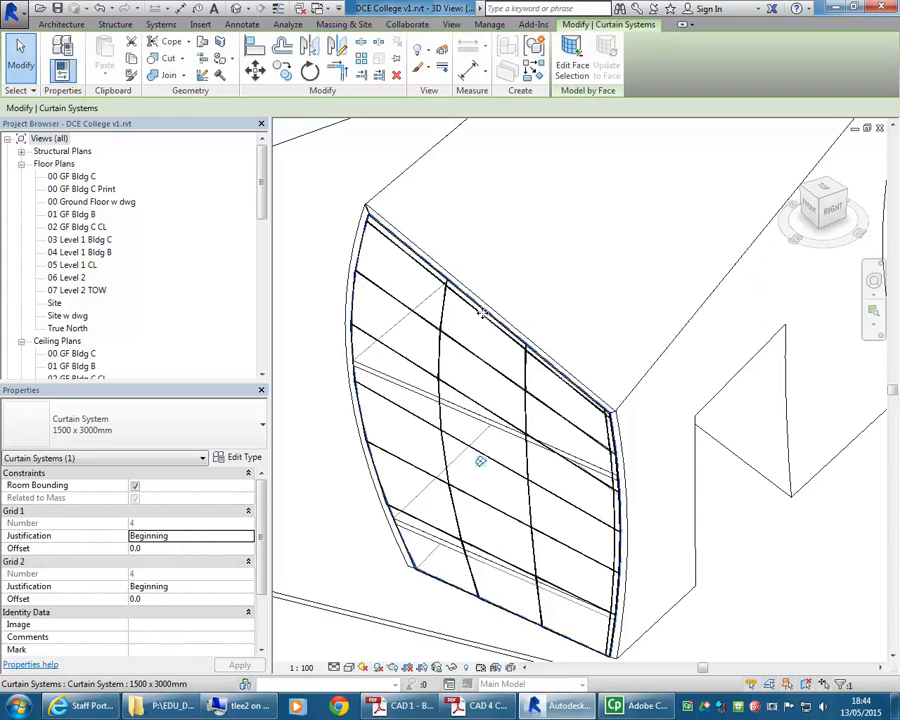
# In the curtain system's type properties, set the Grid 1 interior, Border 1 and Border 2 mullions to Rectangular Mullion : 30mm Square
pyautogui.click(245, 458)
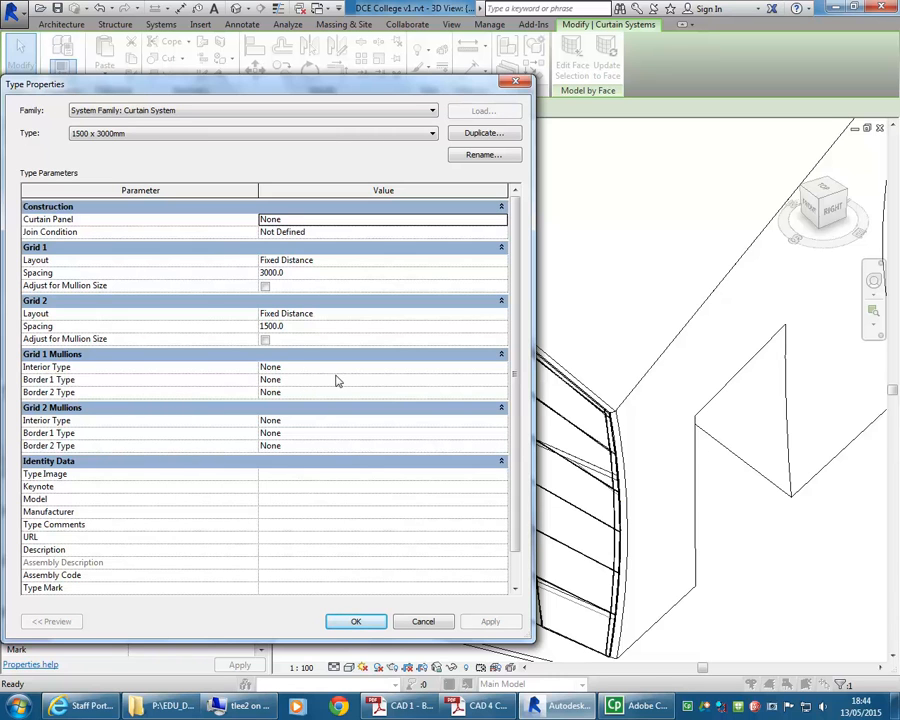
pyautogui.click(503, 368)
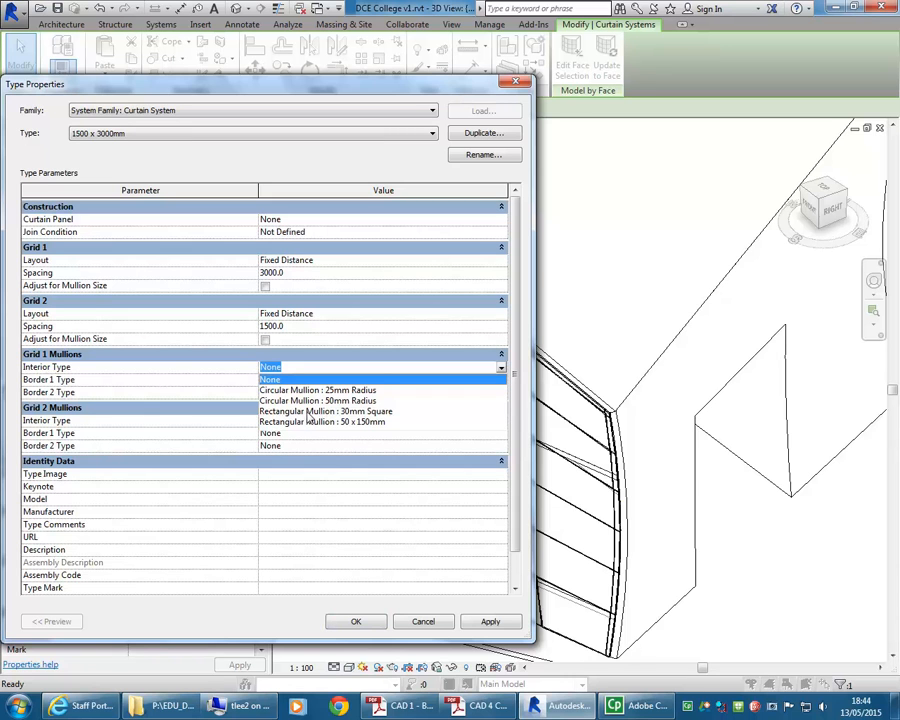
pyautogui.click(352, 410)
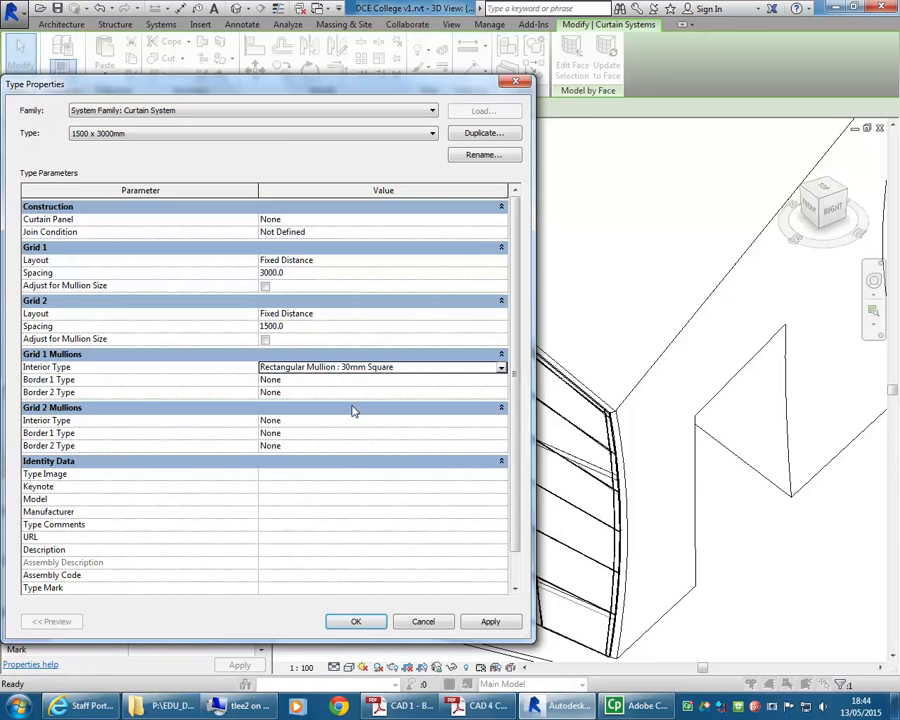
pyautogui.click(500, 380)
pyautogui.click(325, 445)
pyautogui.click(496, 392)
pyautogui.click(501, 392)
pyautogui.click(367, 457)
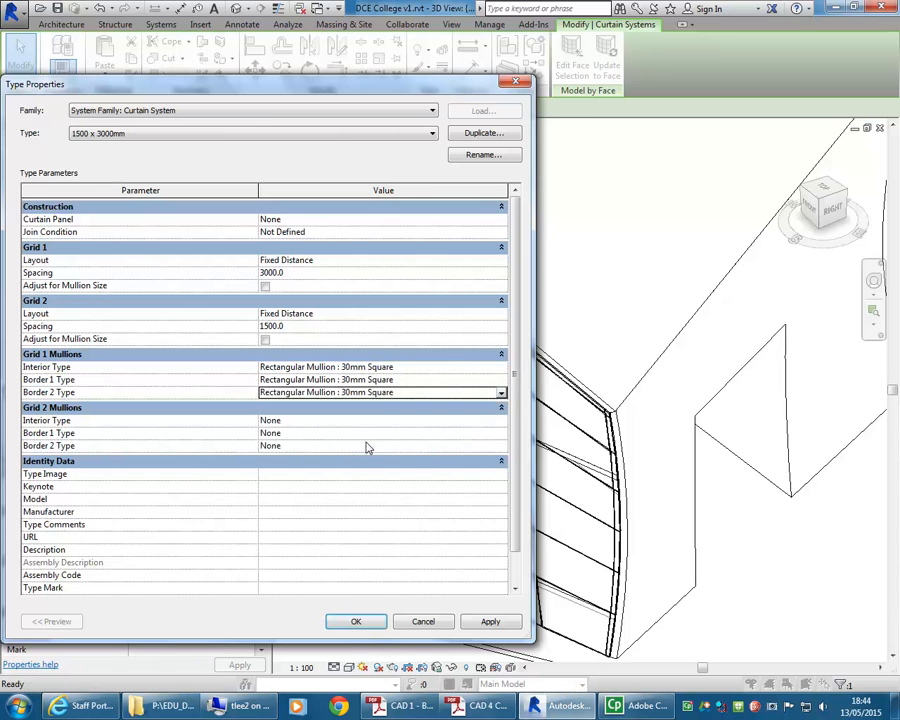
# Set the Grid 2 interior and Border 1 mullions to Rectangular Mullion : 30mm Square, and open the Border 2 mullion choices
pyautogui.click(503, 424)
pyautogui.click(501, 421)
pyautogui.click(338, 465)
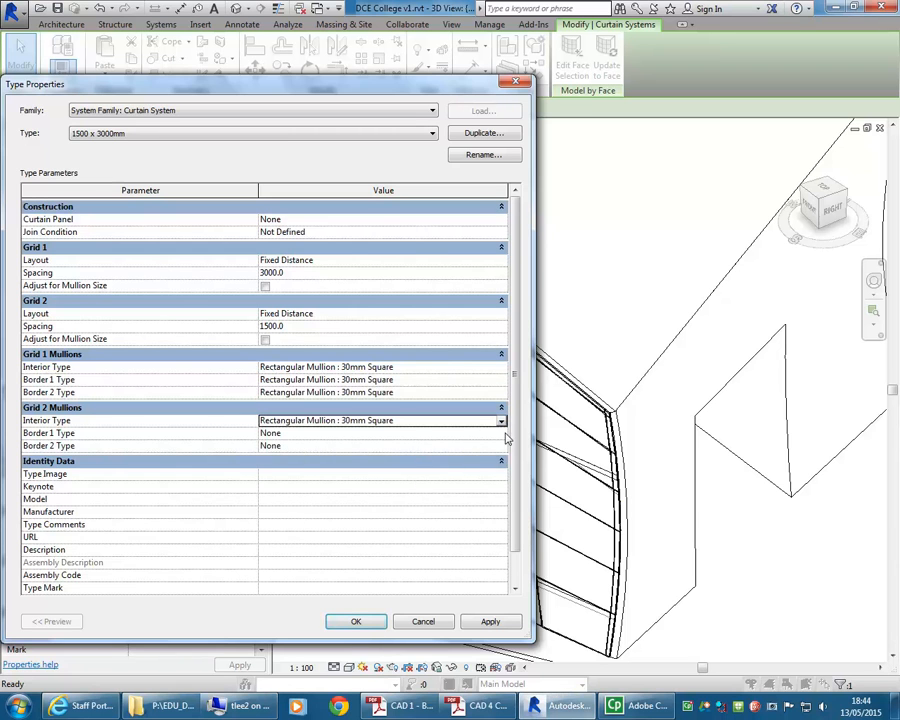
pyautogui.click(501, 433)
pyautogui.click(322, 498)
pyautogui.click(501, 446)
pyautogui.click(502, 447)
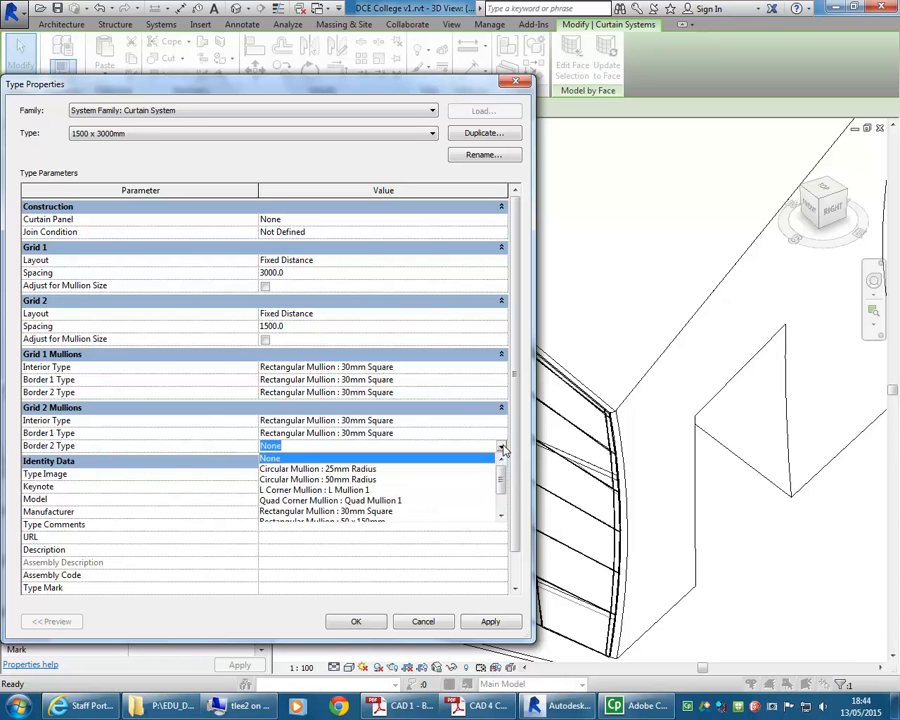
# Set the curtain system type's Grid 2 Border 2 mullions to Rectangular Mullion : 30mm Square
pyautogui.click(338, 511)
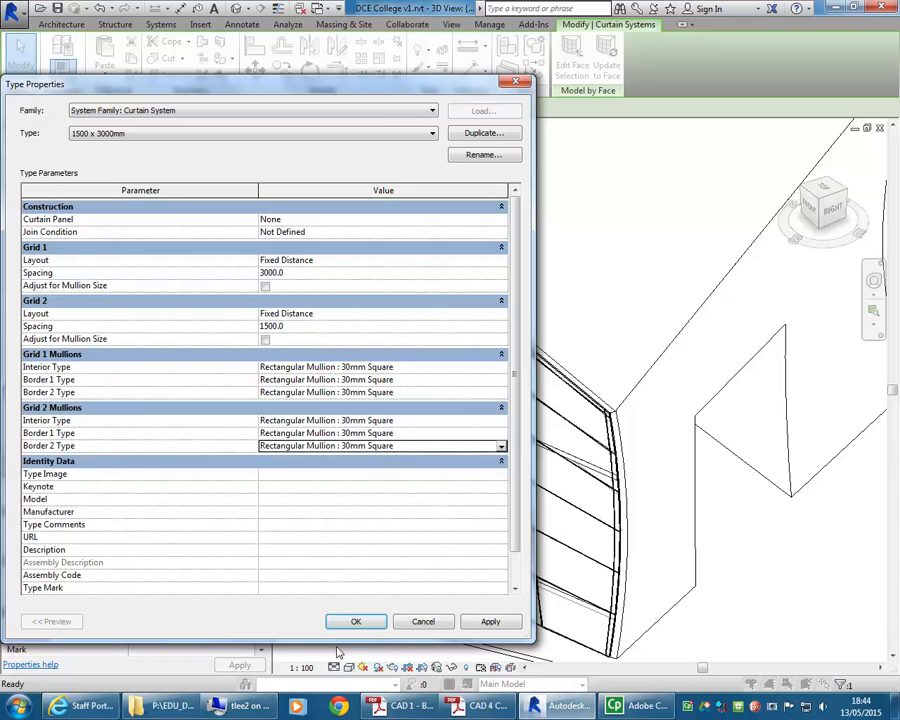
pyautogui.click(356, 621)
pyautogui.press('Escape')
# Place an M_Single-Flush 0813 x 2134mm door in the wall of the passage through the building
pyautogui.keyDown('shift'); pyautogui.moveTo(560, 286); pyautogui.dragTo(454, 376, button='middle'); pyautogui.keyUp('shift')
pyautogui.scroll(-3, 537, 353)
pyautogui.scroll(-1, 561, 380)
pyautogui.scroll(3, 460, 385)
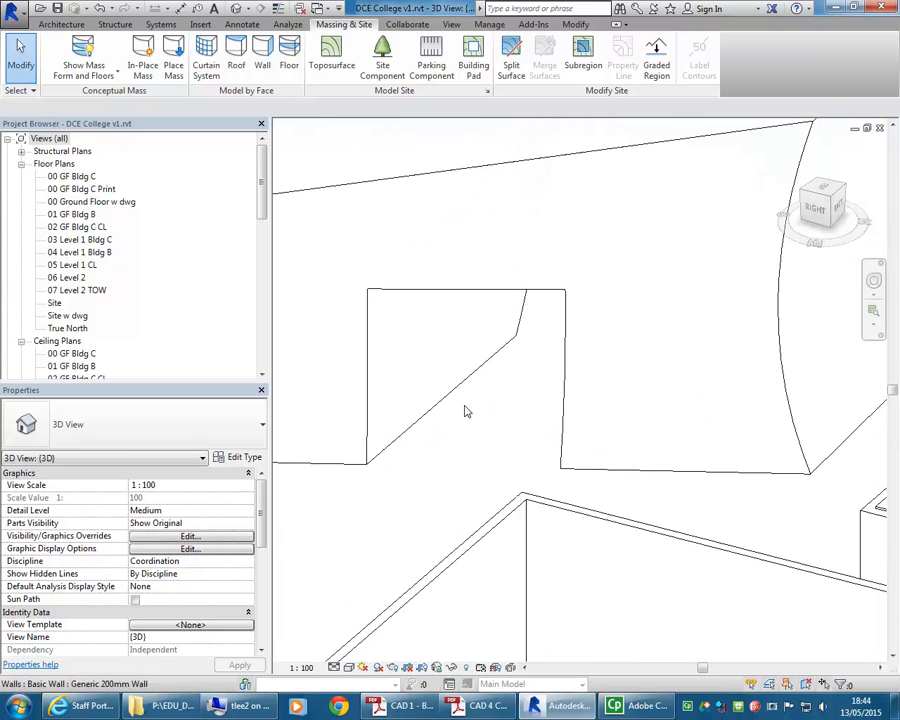
pyautogui.scroll(2, 471, 427)
pyautogui.moveTo(472, 428); pyautogui.dragTo(488, 476, button='middle')
pyautogui.click(52, 25)
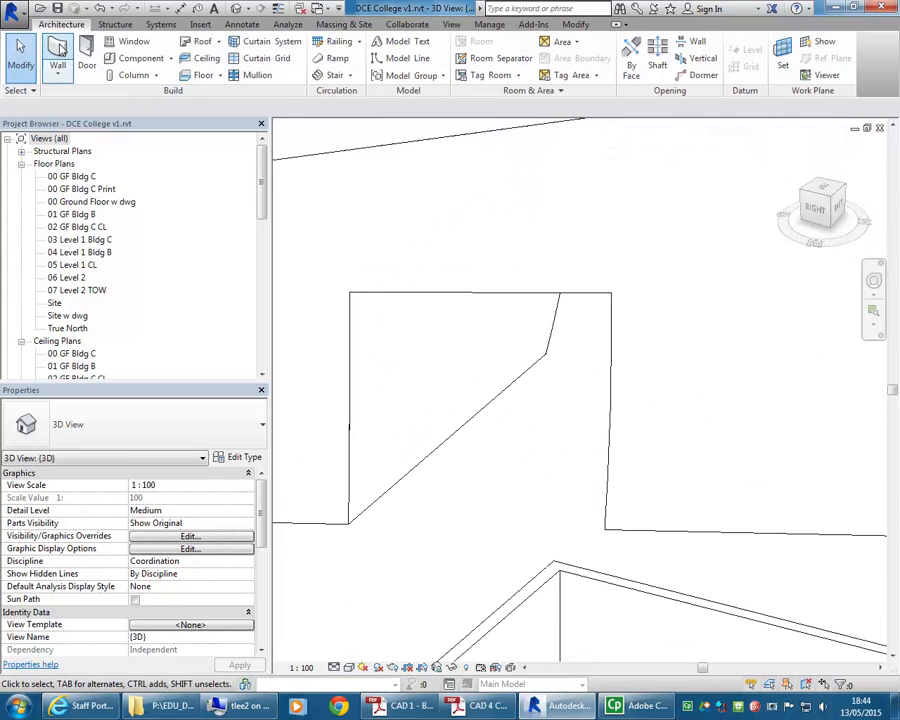
pyautogui.click(90, 50)
pyautogui.click(430, 435)
# Load the double-flush double-acting door family from the Doors library folder and place one in the passage's opposite wall
pyautogui.keyDown('shift'); pyautogui.moveTo(439, 520); pyautogui.dragTo(540, 490, button='middle'); pyautogui.keyUp('shift')
pyautogui.click(197, 424)
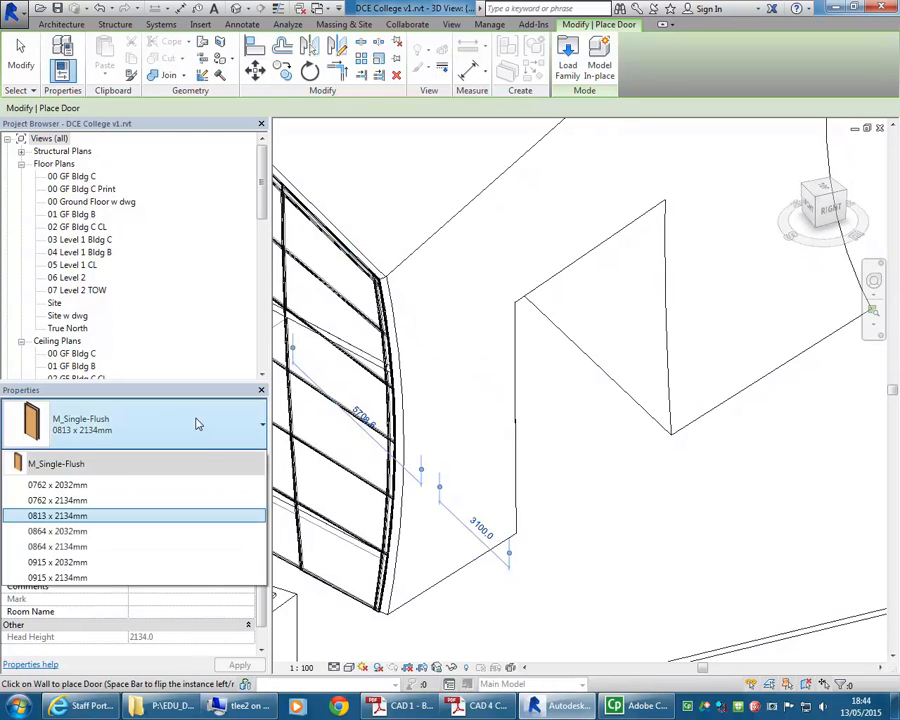
pyautogui.click(145, 429)
pyautogui.click(567, 63)
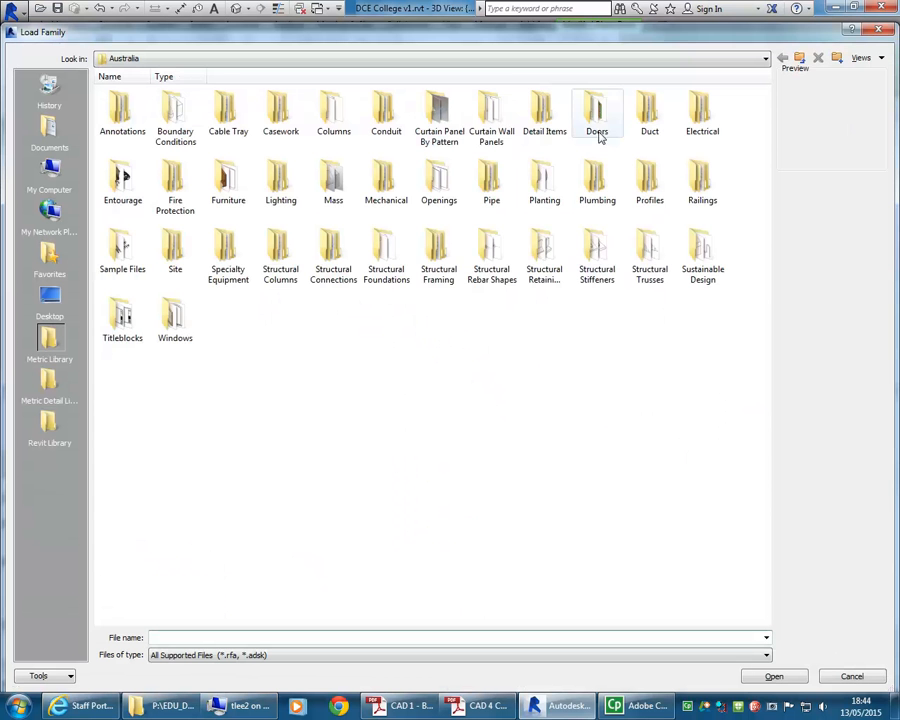
pyautogui.doubleClick(599, 135)
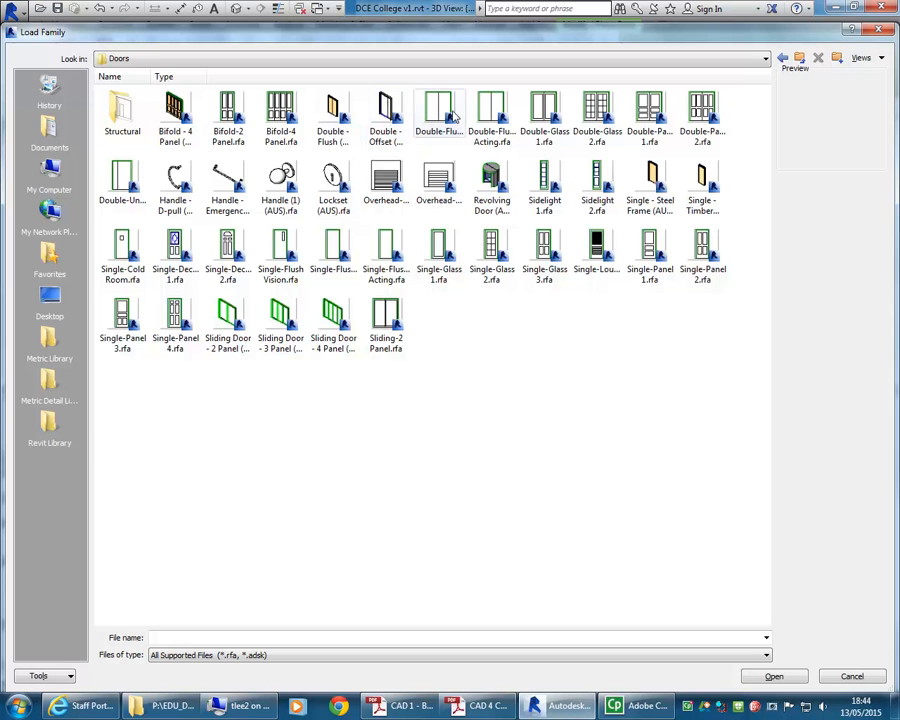
pyautogui.click(491, 112)
pyautogui.doubleClick(490, 111)
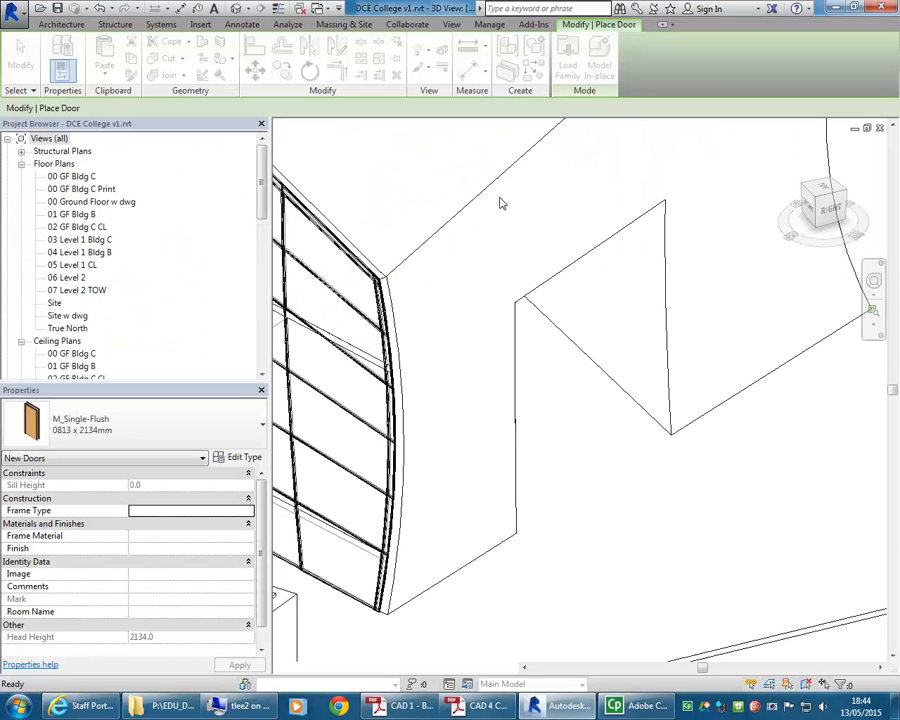
pyautogui.click(601, 424)
pyautogui.press('Escape')
pyautogui.press('Escape')
# Open the 00 GF Bldg C floor plan and examine the doors in the two facing passage walls
pyautogui.keyDown('shift'); pyautogui.moveTo(592, 430); pyautogui.dragTo(536, 460, button='middle'); pyautogui.keyUp('shift')
pyautogui.doubleClick(55, 163)
pyautogui.doubleClick(62, 166)
pyautogui.doubleClick(70, 214)
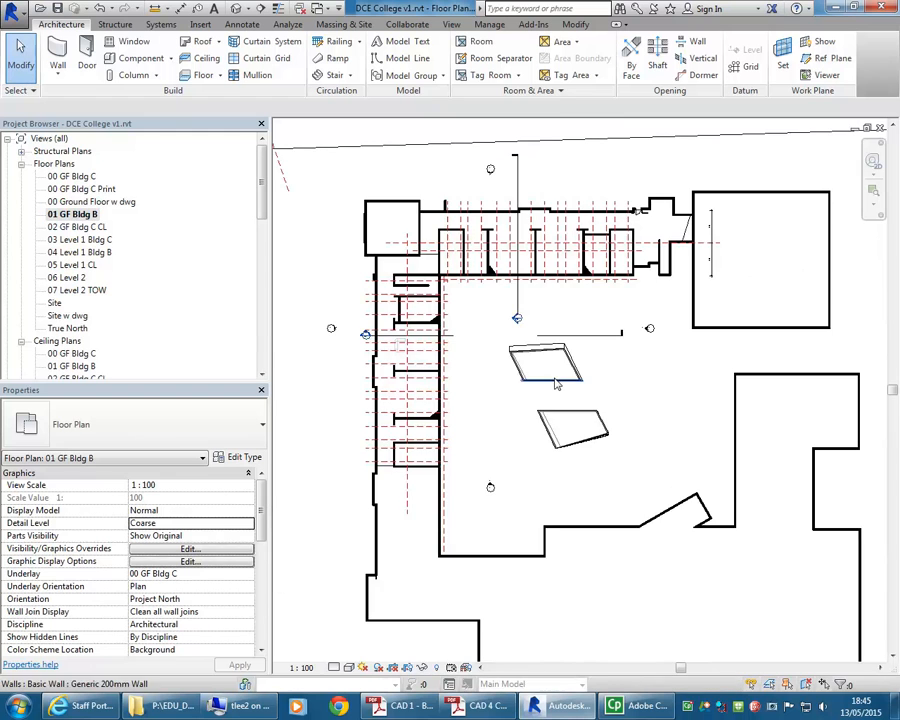
pyautogui.doubleClick(75, 176)
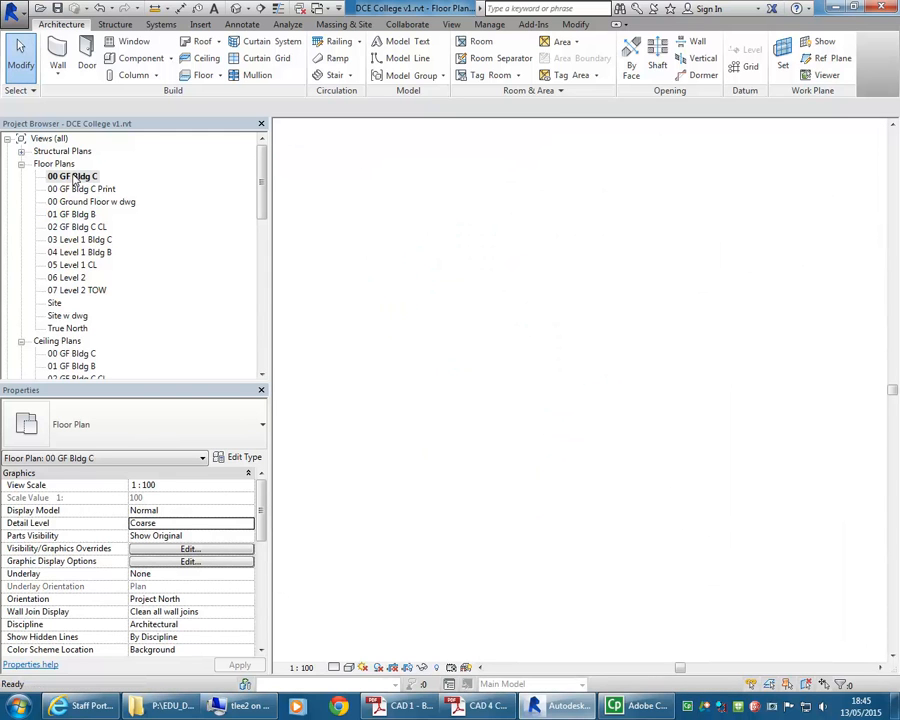
pyautogui.scroll(6, 568, 402)
pyautogui.scroll(5, 600, 436)
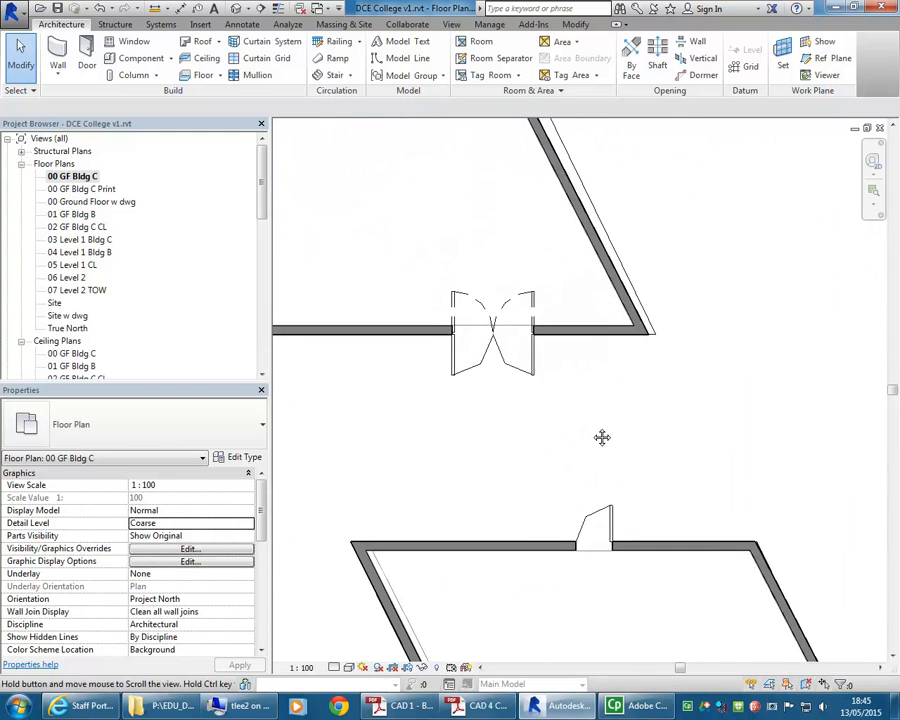
pyautogui.scroll(-4, 564, 452)
pyautogui.moveTo(564, 452); pyautogui.dragTo(555, 403, button='middle')
pyautogui.moveTo(483, 421)
pyautogui.mouseDown(button='middle')
pyautogui.moveTo(544, 457)
pyautogui.moveTo(515, 478)
pyautogui.mouseUp(button='middle')
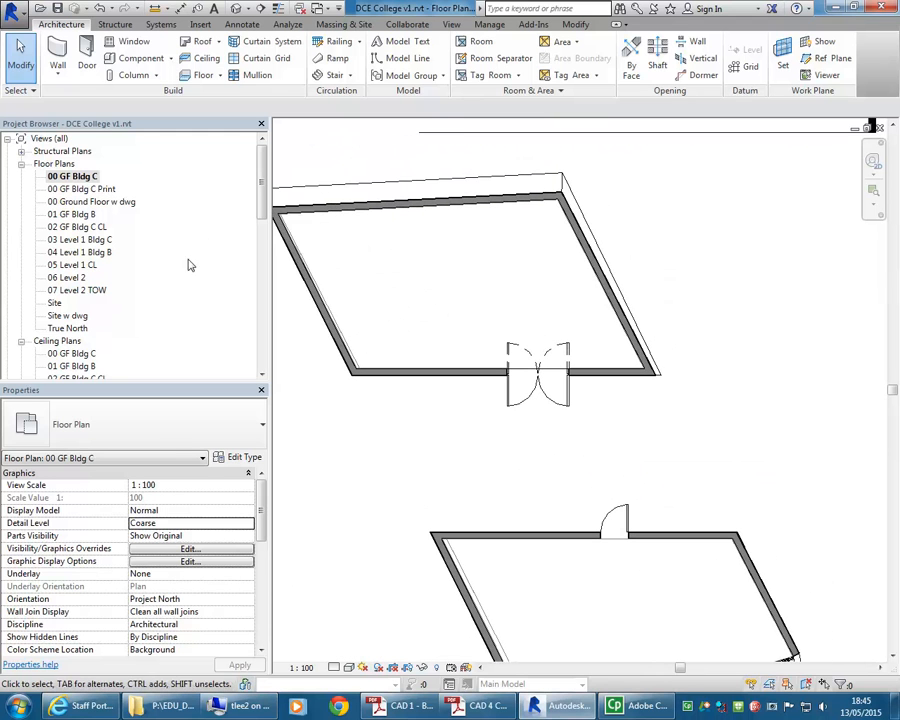
# Return to the {3D} view and try to place a Double Hung - 1L 1F (AUS) DH1115 window beside the passage opening
pyautogui.moveTo(261, 202); pyautogui.dragTo(261, 272)
pyautogui.doubleClick(56, 315)
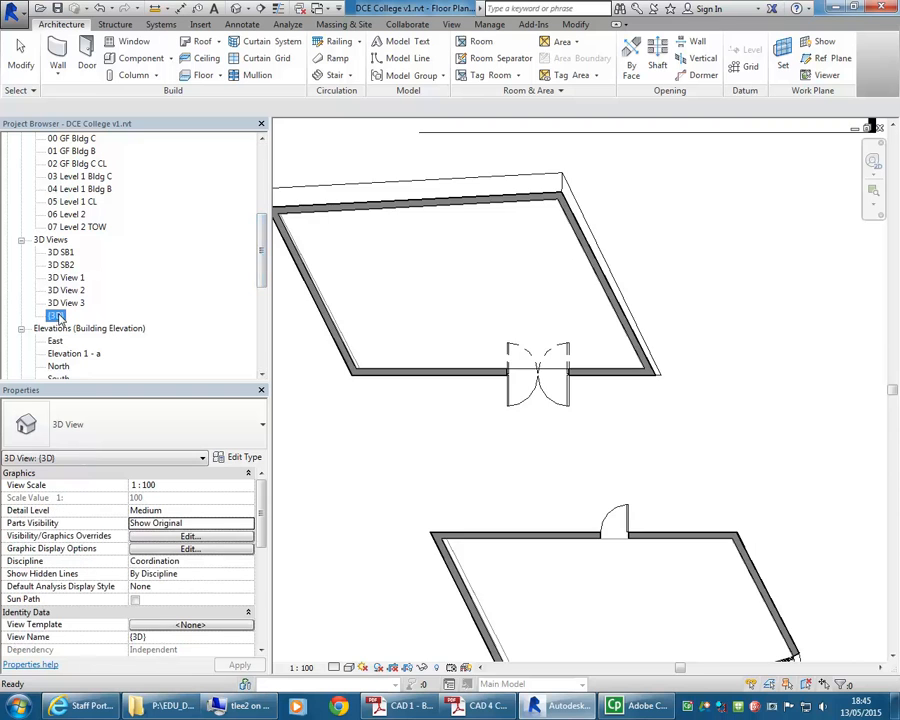
pyautogui.scroll(-4, 466, 378)
pyautogui.keyDown('shift'); pyautogui.moveTo(546, 398); pyautogui.dragTo(454, 436, button='middle'); pyautogui.keyUp('shift')
pyautogui.scroll(2, 454, 436)
pyautogui.click(132, 41)
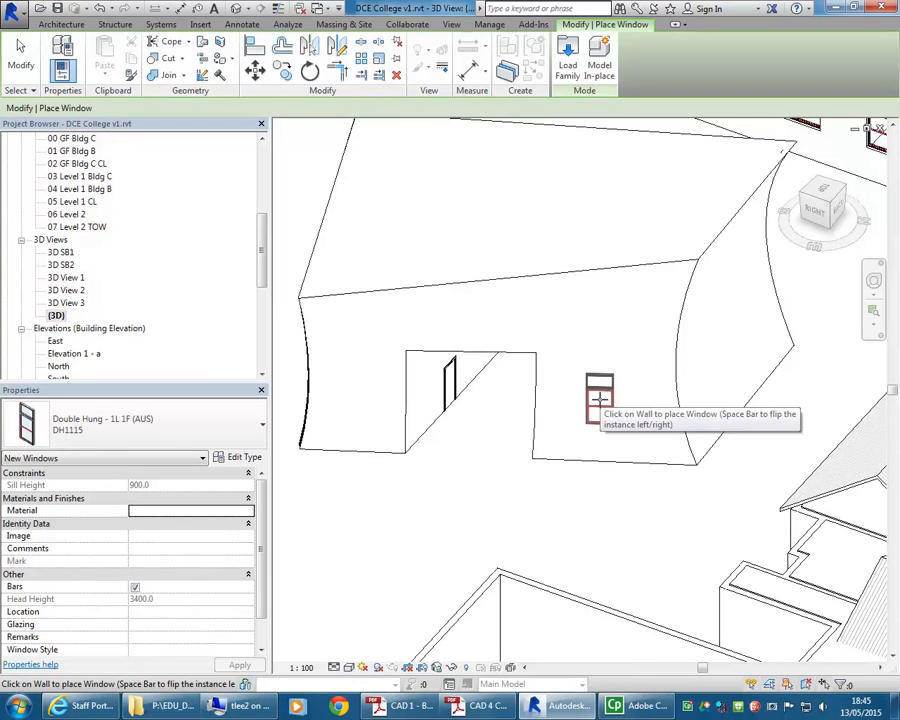
pyautogui.click(599, 399)
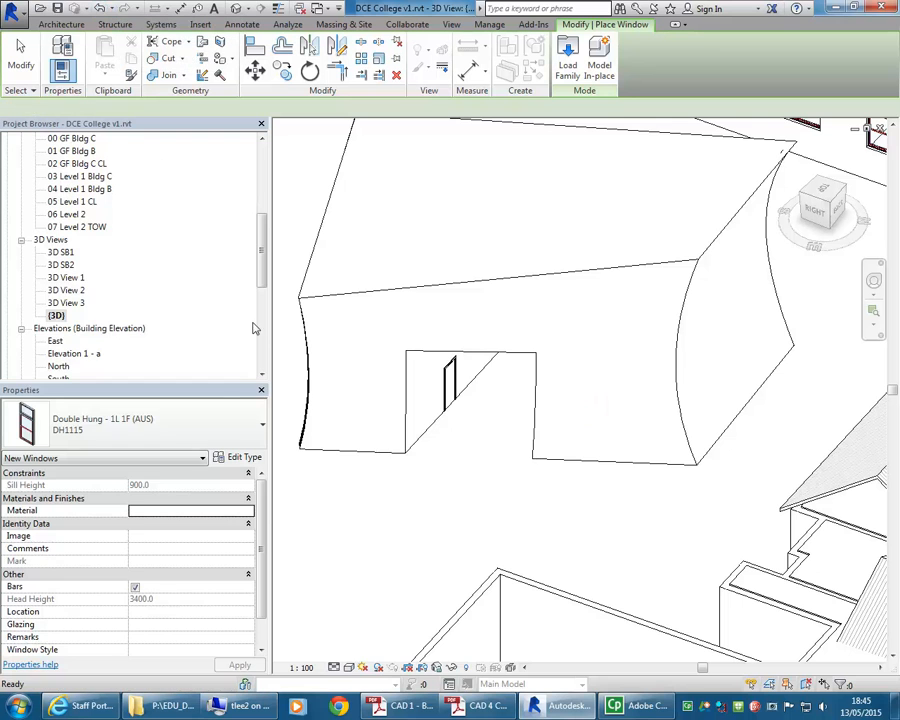
# Place three M_Fixed 0406 x 1220mm windows in a row low on the curved wall beside the passage opening
pyautogui.click(188, 422)
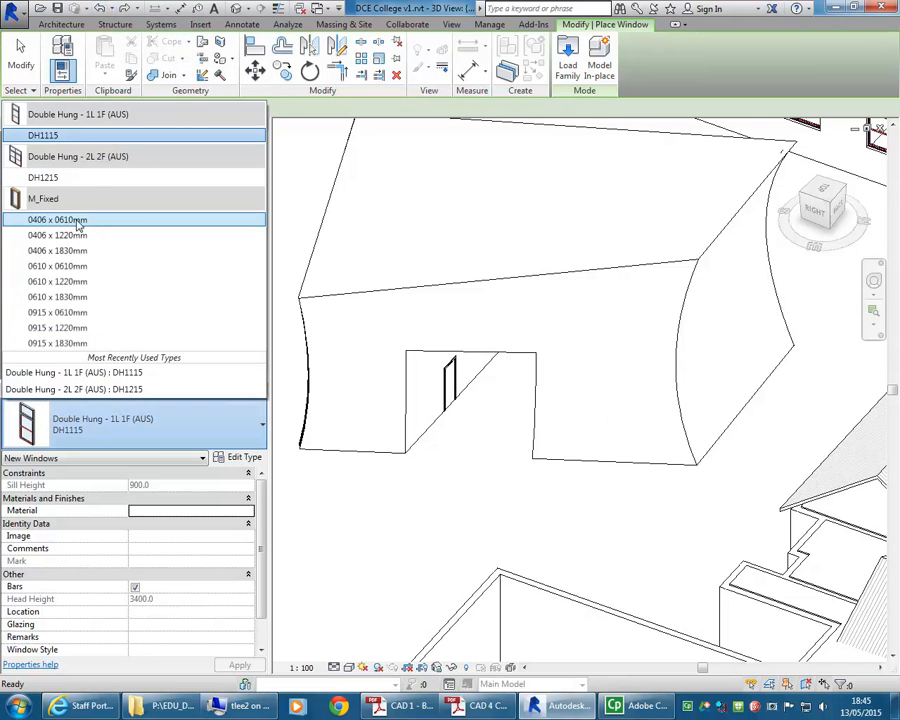
pyautogui.click(68, 235)
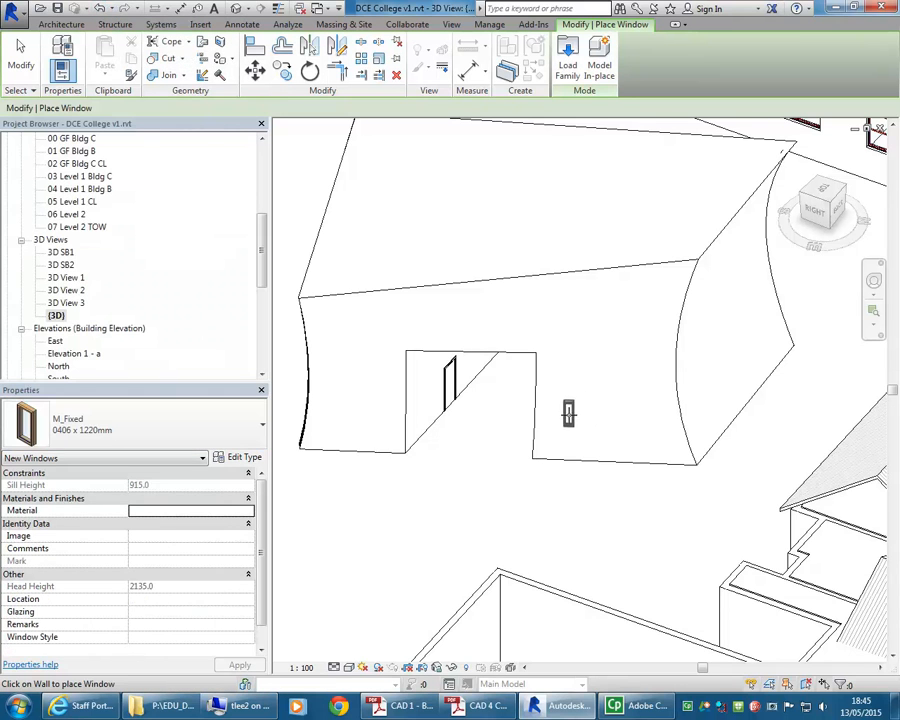
pyautogui.click(569, 414)
pyautogui.click(597, 415)
pyautogui.click(624, 416)
pyautogui.press('Escape')
pyautogui.press('Escape')
# Examine how the three fixed windows sit in the curved wall
pyautogui.scroll(5, 590, 433)
pyautogui.keyDown('shift'); pyautogui.moveTo(590, 433); pyautogui.dragTo(548, 380, button='middle'); pyautogui.keyUp('shift')
pyautogui.scroll(-2, 548, 380)
pyautogui.scroll(4, 466, 452)
pyautogui.moveTo(428, 455); pyautogui.dragTo(542, 510, button='middle')
pyautogui.scroll(1, 517, 475)
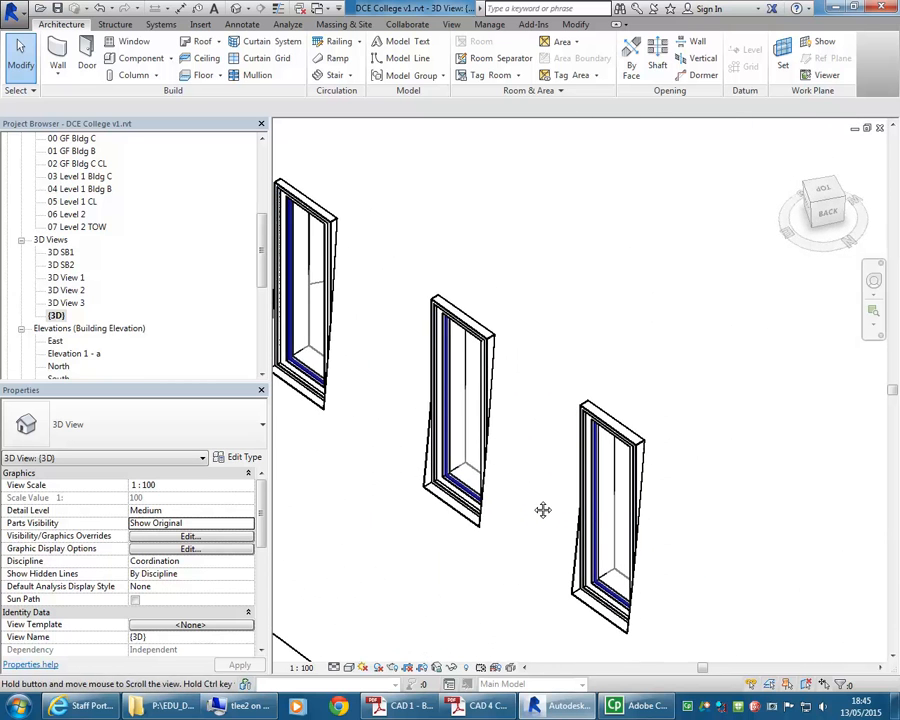
# Delete the three fixed windows from the curved wall beside the passage
pyautogui.click(487, 350)
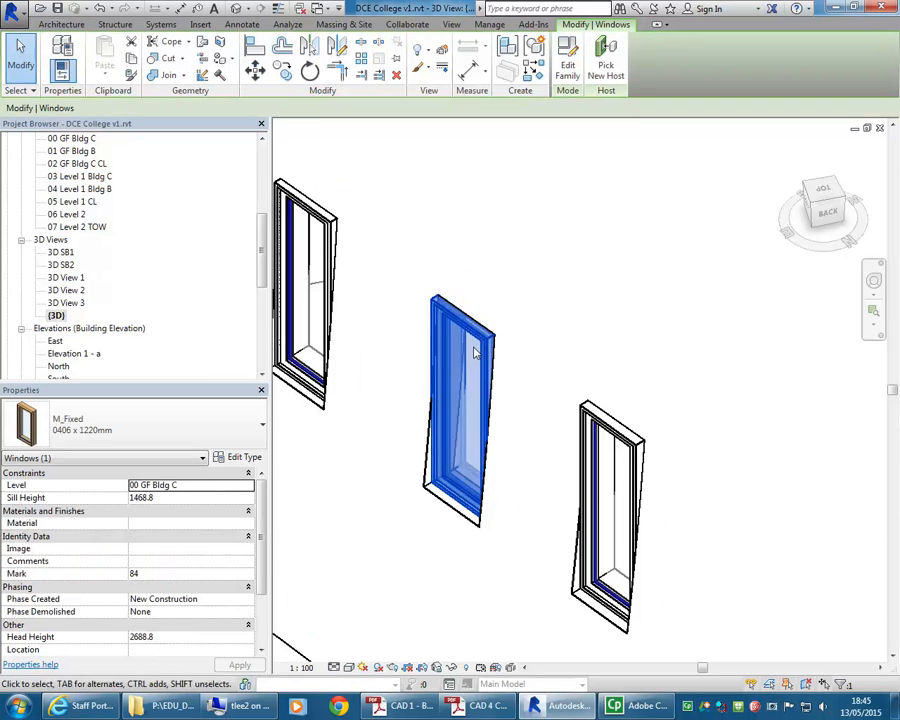
pyautogui.scroll(-9, 482, 340)
pyautogui.moveTo(492, 350); pyautogui.dragTo(488, 373, button='middle')
pyautogui.scroll(-1, 485, 376)
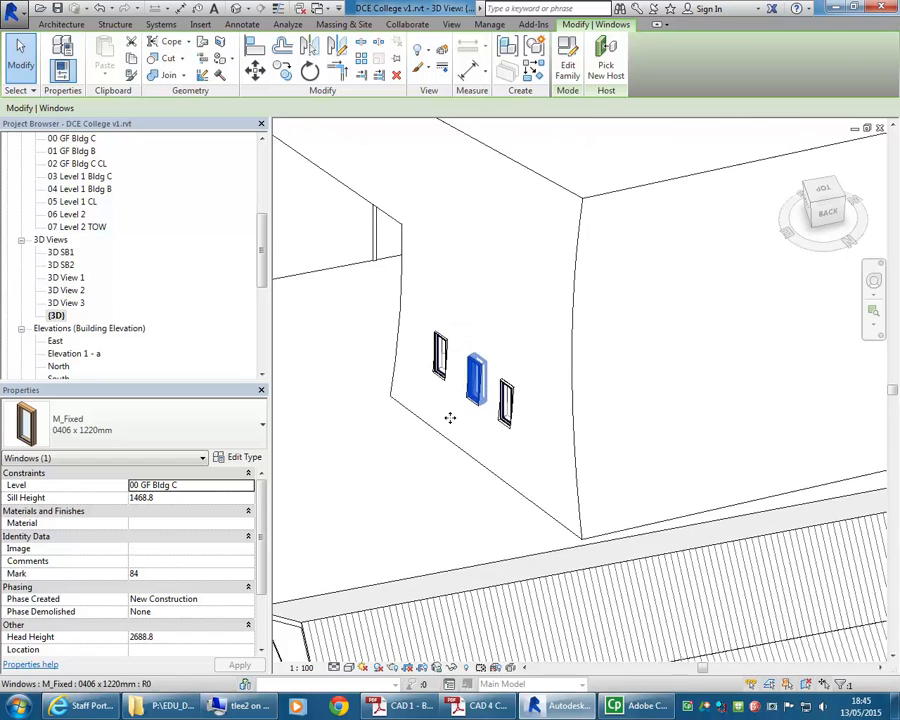
pyautogui.moveTo(450, 418); pyautogui.dragTo(456, 464, button='middle')
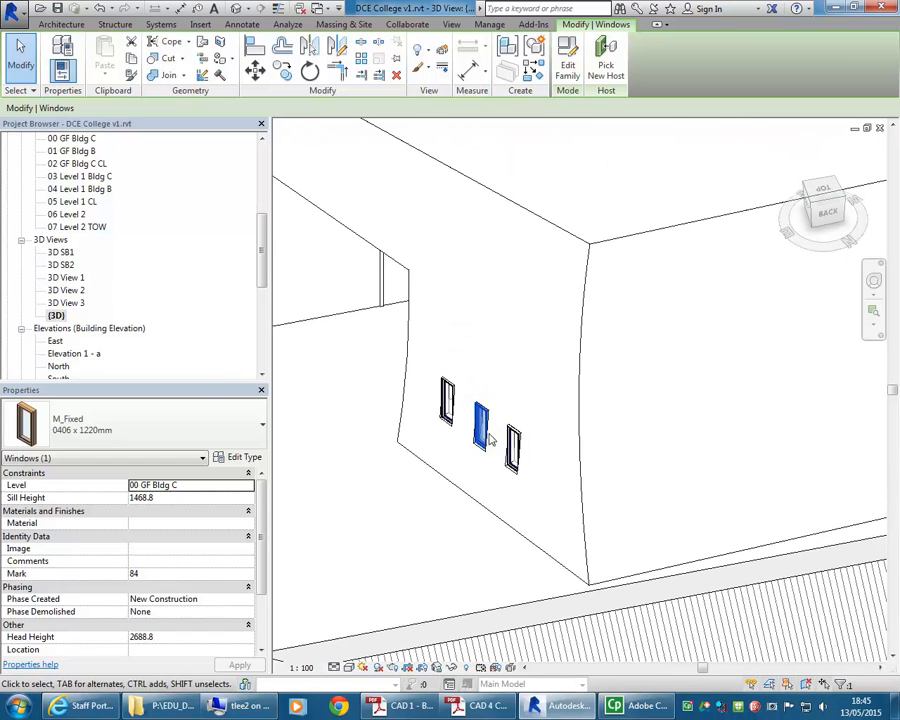
pyautogui.press('Delete')
pyautogui.click(447, 400)
pyautogui.press('Delete')
pyautogui.click(517, 437)
pyautogui.press('Delete')
# Place three M_Fixed 0406 x 1220mm windows about halfway up the curved wall beside the passage
pyautogui.keyDown('shift'); pyautogui.moveTo(484, 353); pyautogui.dragTo(422, 362, button='middle'); pyautogui.keyUp('shift')
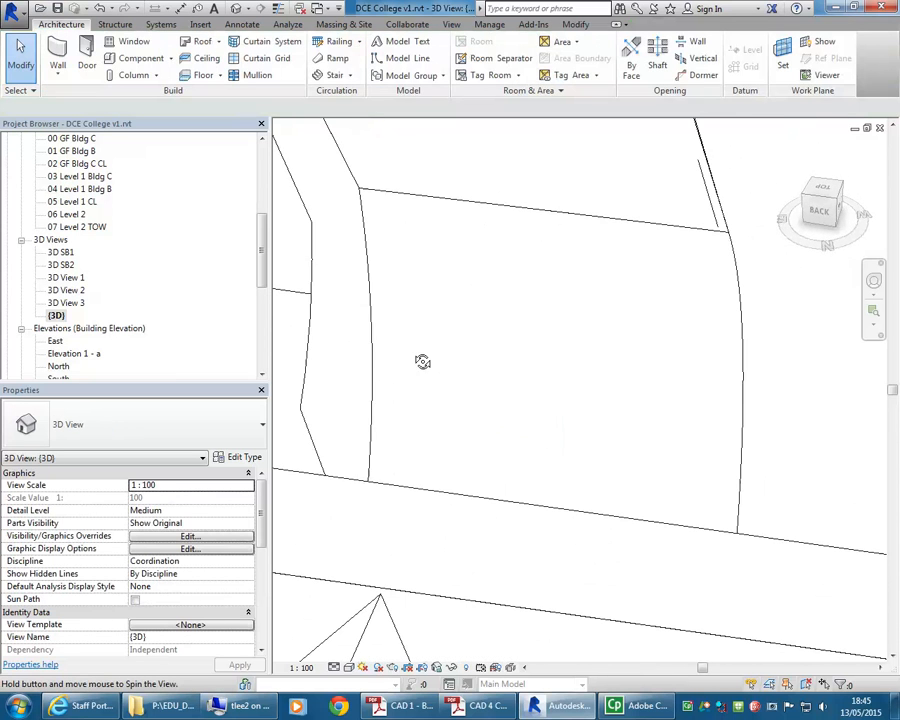
pyautogui.click(131, 41)
pyautogui.click(324, 307)
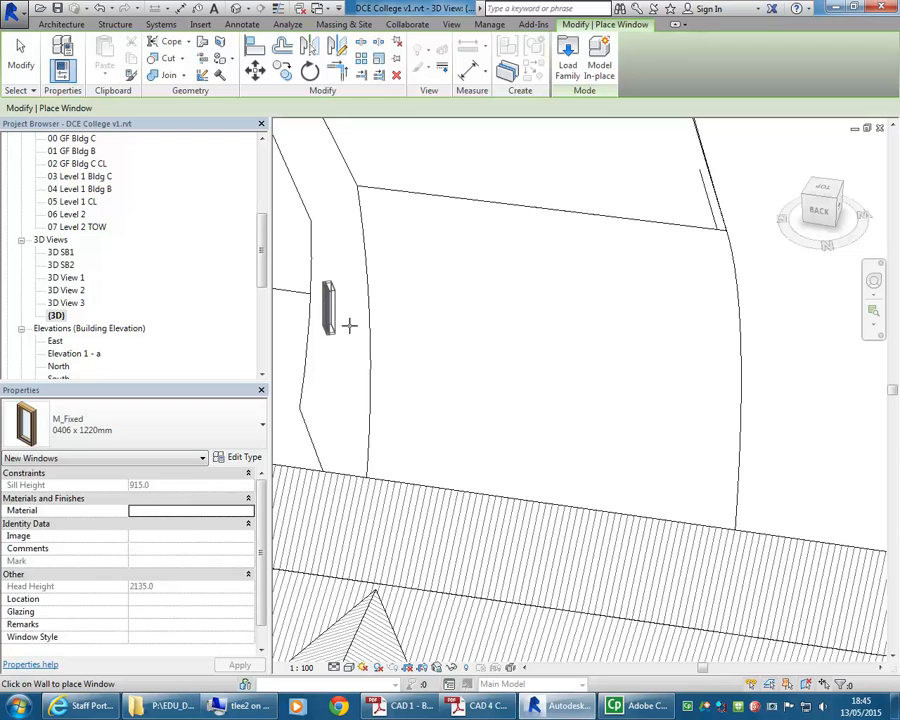
pyautogui.click(342, 330)
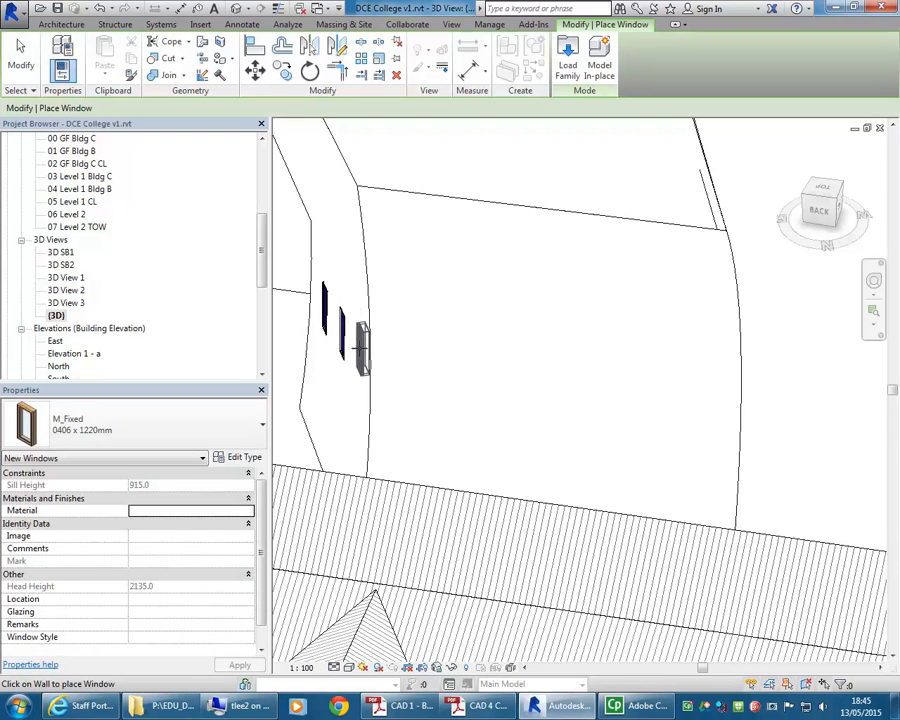
pyautogui.click(358, 345)
pyautogui.press('Escape')
pyautogui.press('Escape')
# Nudge the window nearest the building's outer corner down the wall to a sill height of about 3602 mm
pyautogui.keyDown('shift'); pyautogui.moveTo(310, 372); pyautogui.dragTo(524, 378, button='middle'); pyautogui.keyUp('shift')
pyautogui.scroll(2, 561, 321)
pyautogui.moveTo(598, 341); pyautogui.dragTo(470, 351, button='middle')
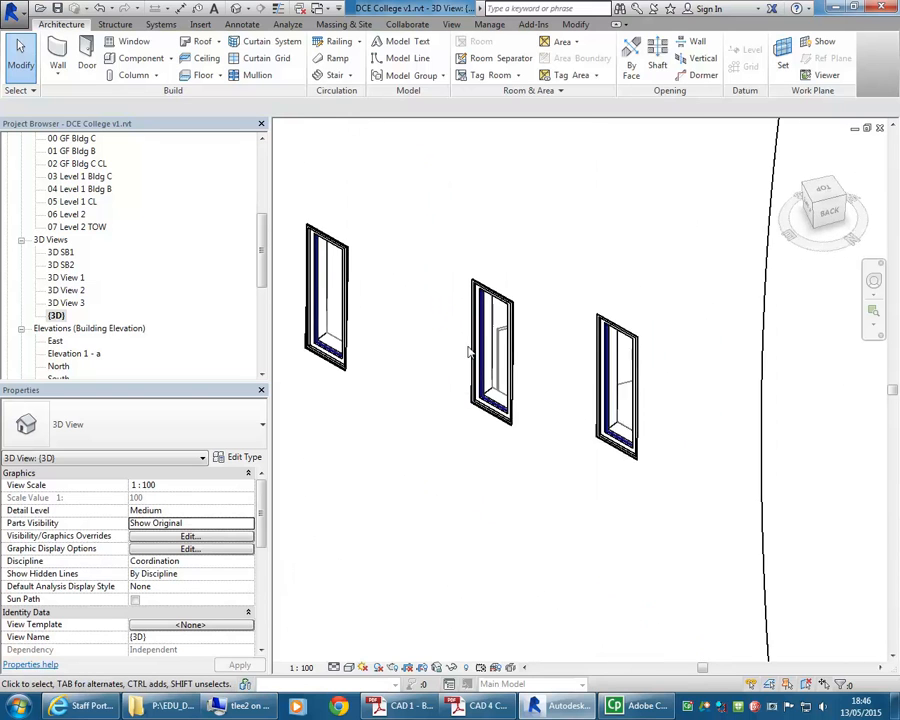
pyautogui.scroll(1, 470, 352)
pyautogui.keyDown('shift'); pyautogui.moveTo(405, 345); pyautogui.dragTo(505, 433, button='middle'); pyautogui.keyUp('shift')
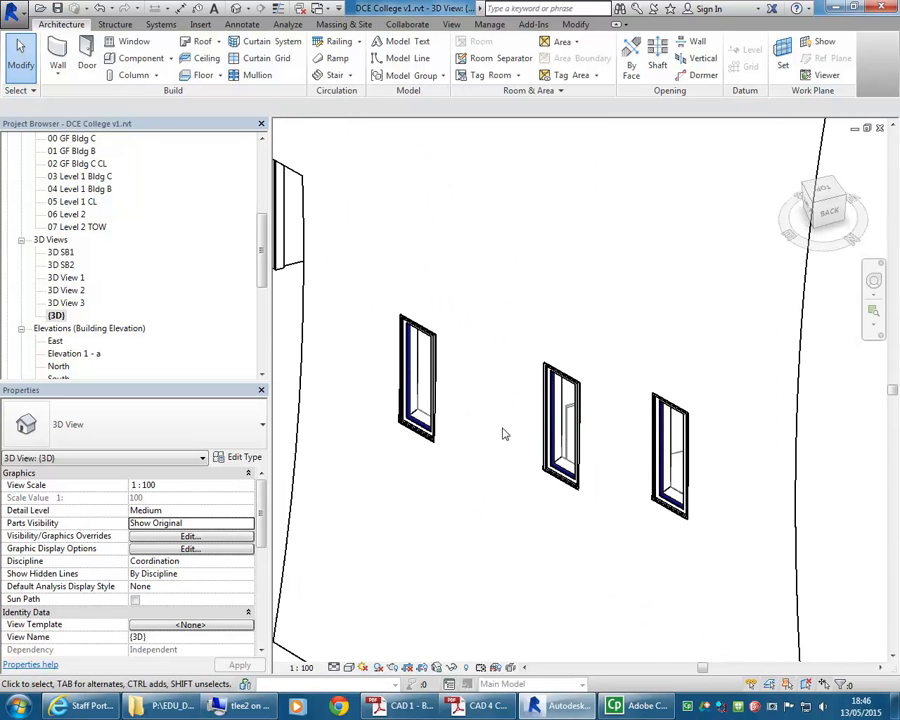
pyautogui.click(650, 477)
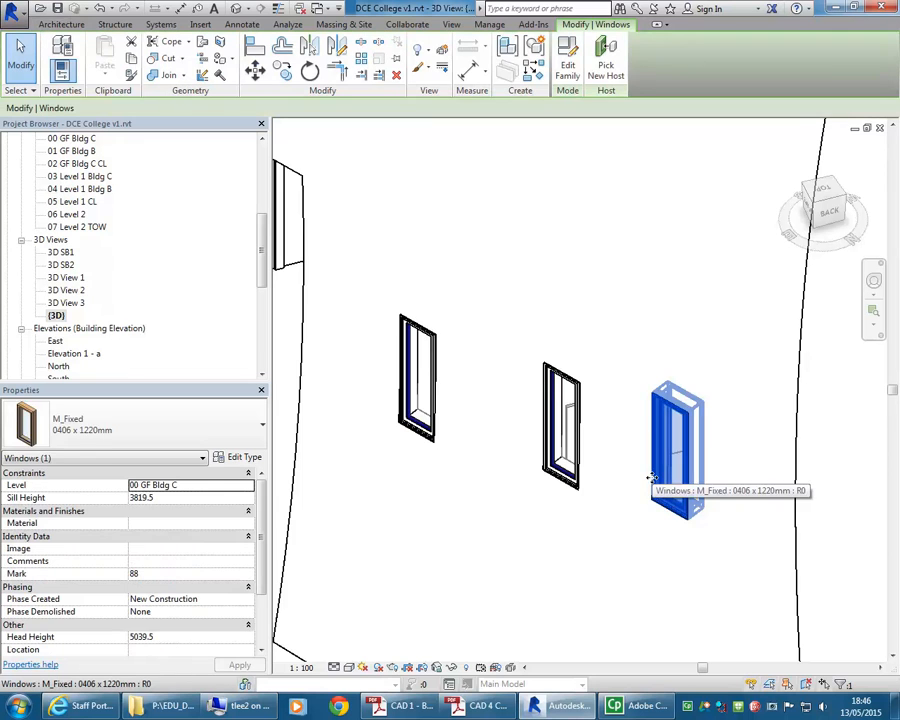
pyautogui.press('Down')
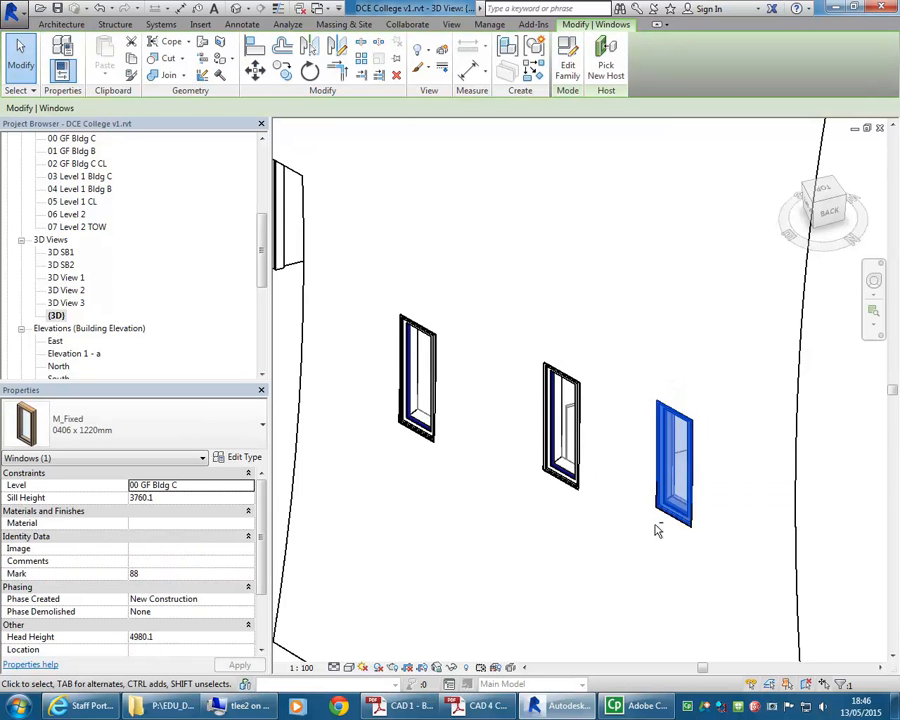
pyautogui.press('Down')
pyautogui.press('Down')
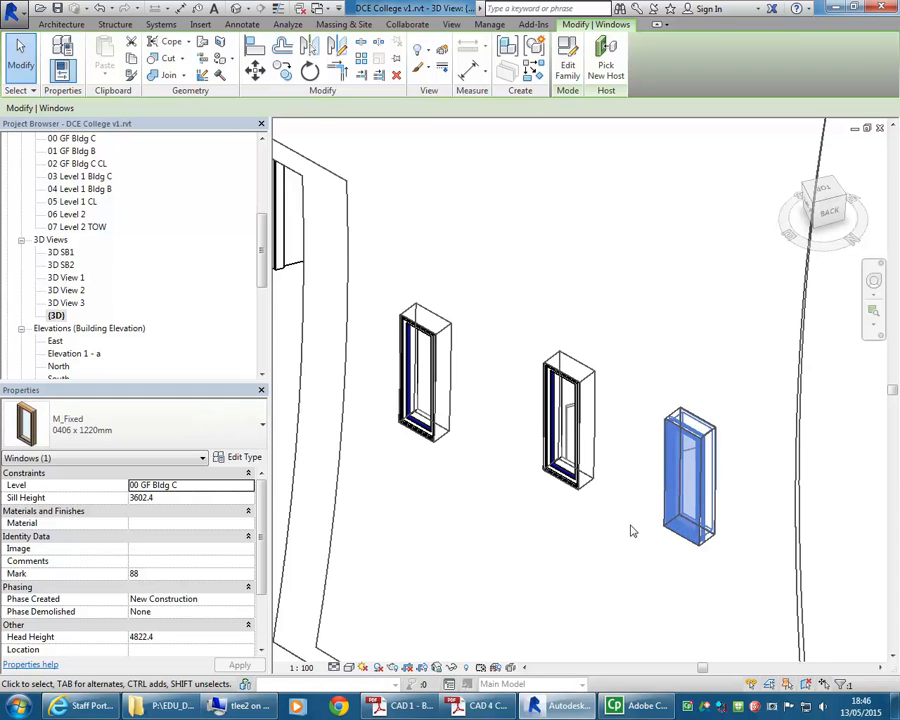
pyautogui.click(614, 527)
# Nudge the window nearest the passage slightly up the curved wall to a sill height of about 3109 mm
pyautogui.scroll(-3, 554, 507)
pyautogui.moveTo(557, 513); pyautogui.dragTo(564, 514, button='middle')
pyautogui.scroll(1, 540, 523)
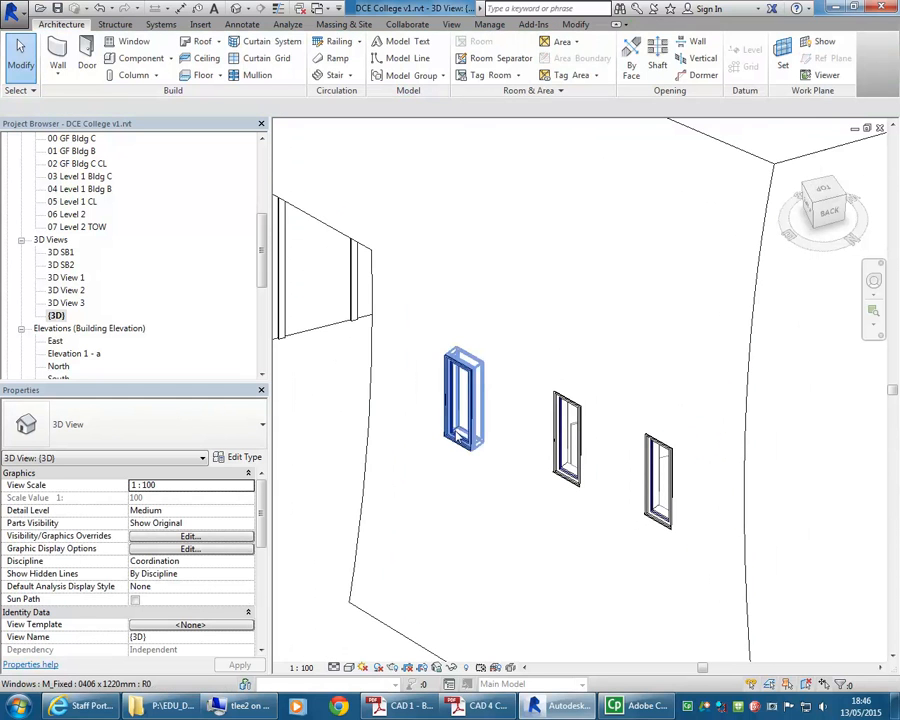
pyautogui.click(460, 400)
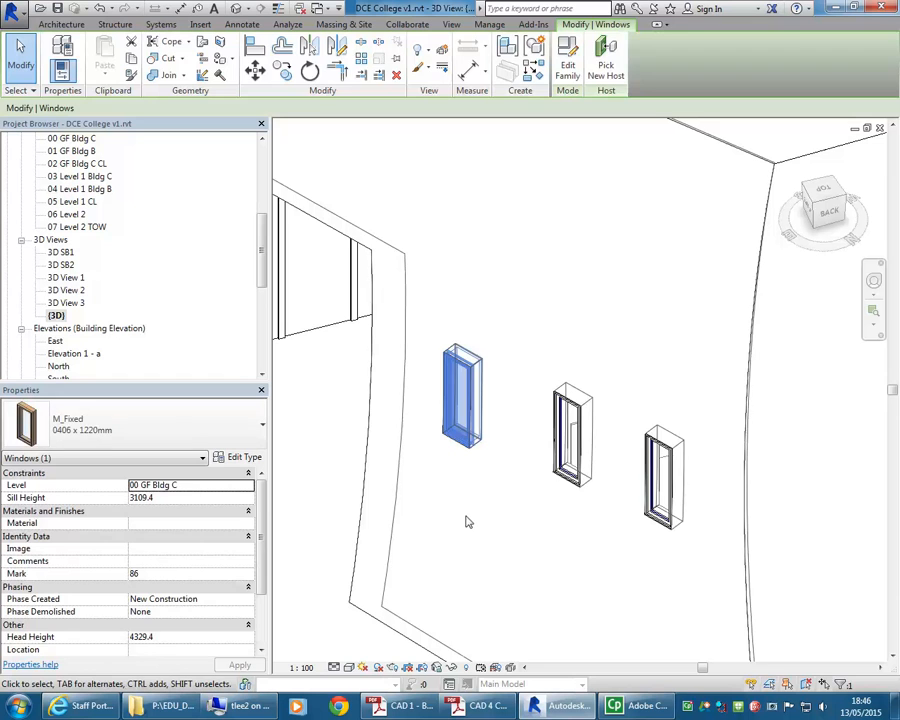
pyautogui.click(474, 525)
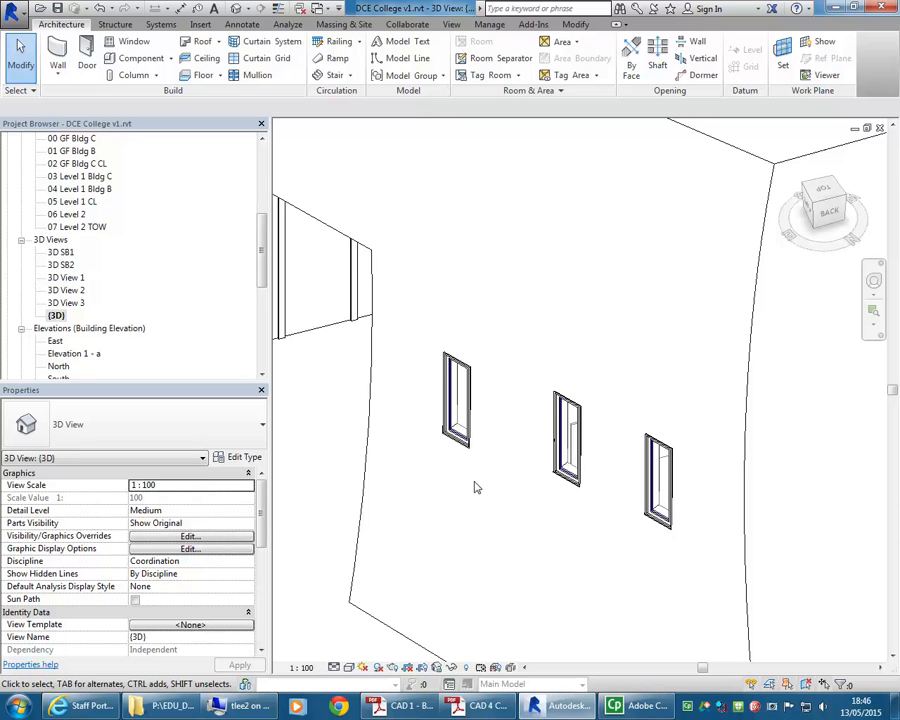
# Select the building's conceptual mass and open its family for editing
pyautogui.moveTo(458, 237); pyautogui.dragTo(455, 348, button='middle')
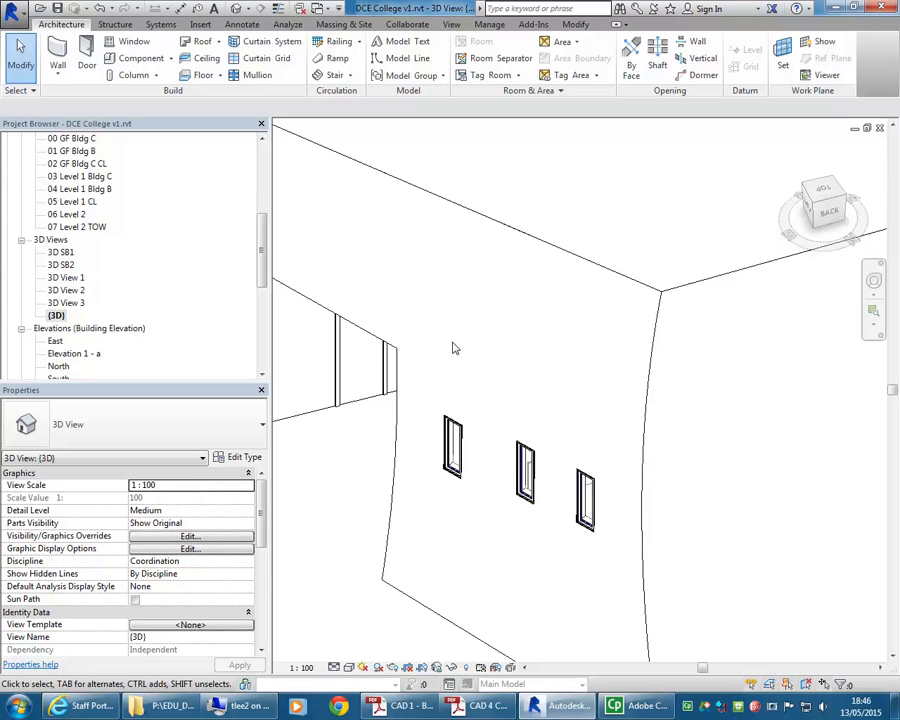
pyautogui.scroll(-3, 455, 348)
pyautogui.keyDown('shift'); pyautogui.moveTo(462, 350); pyautogui.dragTo(482, 444, button='middle'); pyautogui.keyUp('shift')
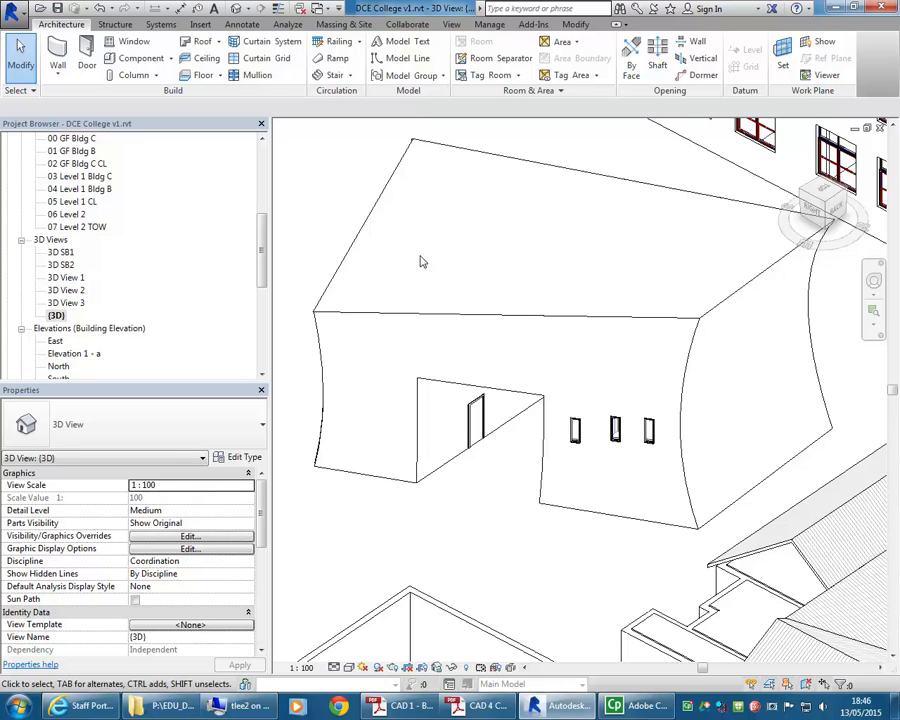
pyautogui.press('Tab')
pyautogui.click(434, 318)
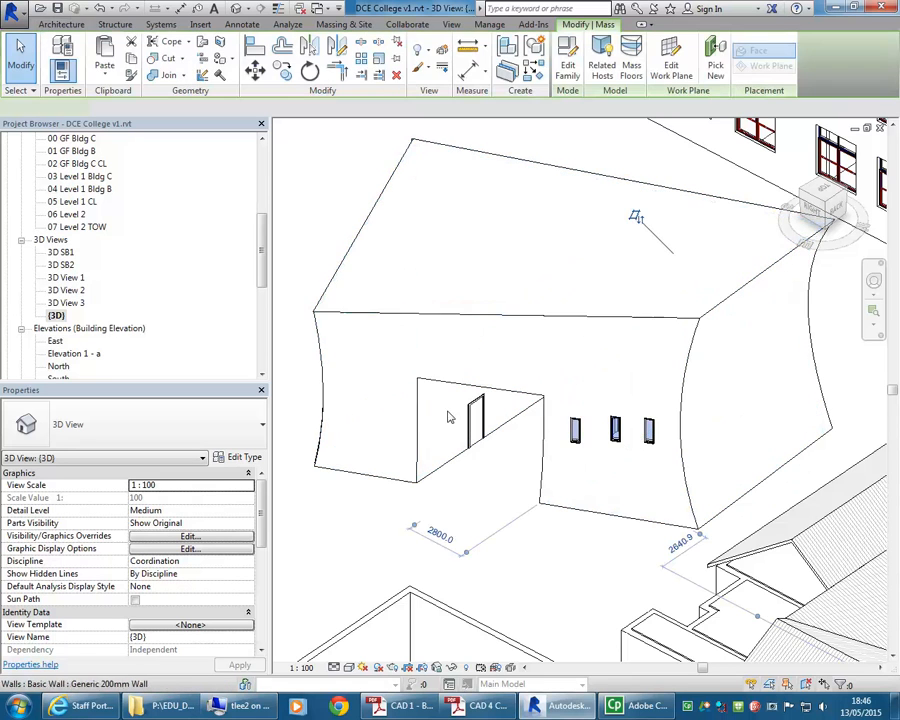
pyautogui.click(569, 62)
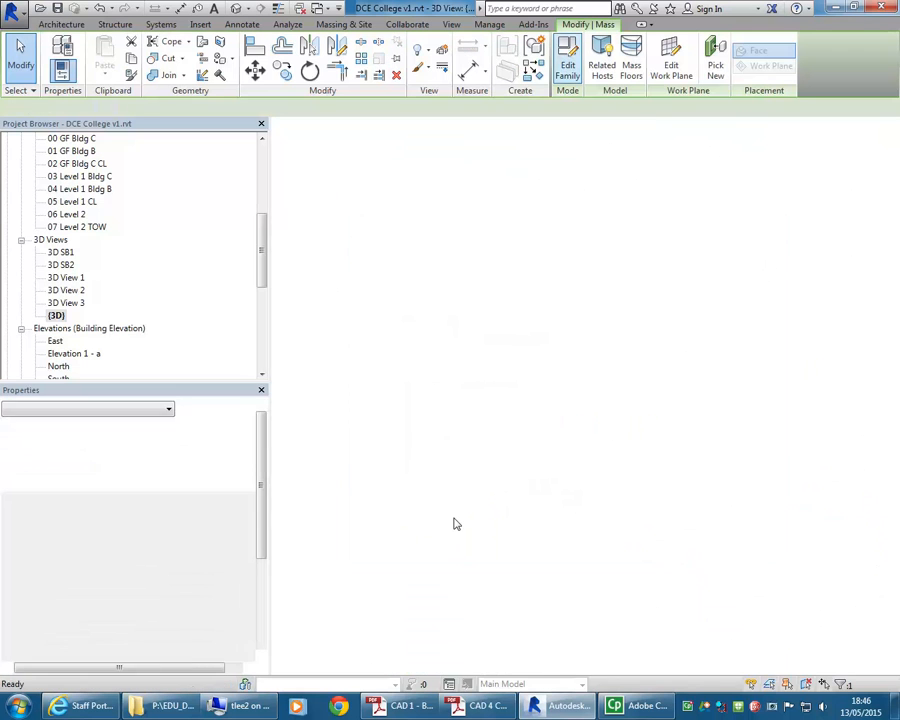
# In the mass family's 3D view, move the concave end face opposite the curtain-system end outward to lengthen the form
pyautogui.moveTo(418, 517); pyautogui.dragTo(466, 444, button='middle')
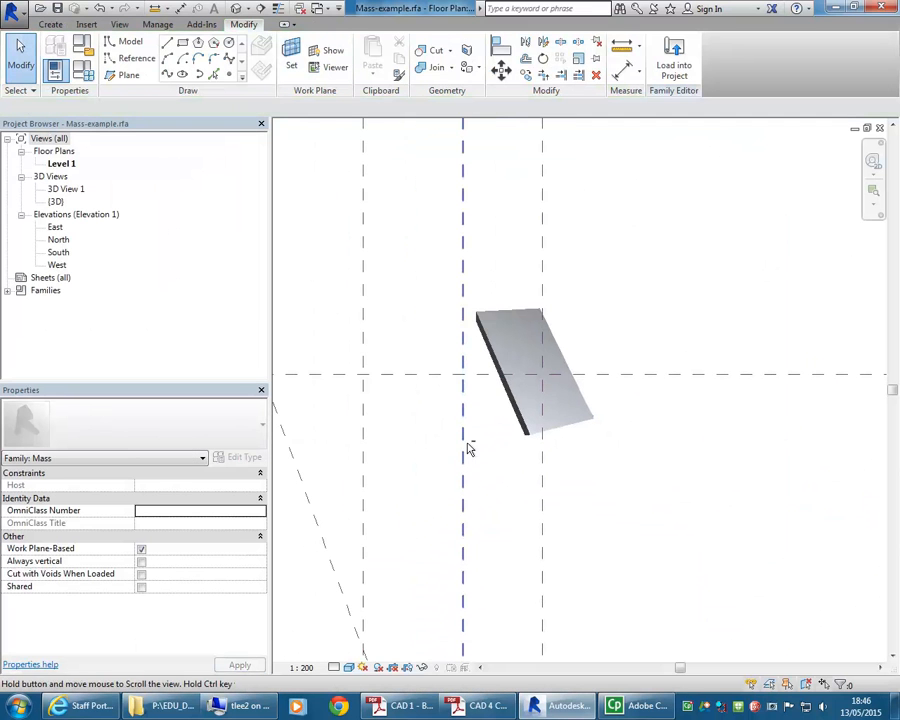
pyautogui.click(236, 8)
pyautogui.keyDown('shift'); pyautogui.moveTo(416, 534); pyautogui.dragTo(390, 530, button='middle'); pyautogui.keyUp('shift')
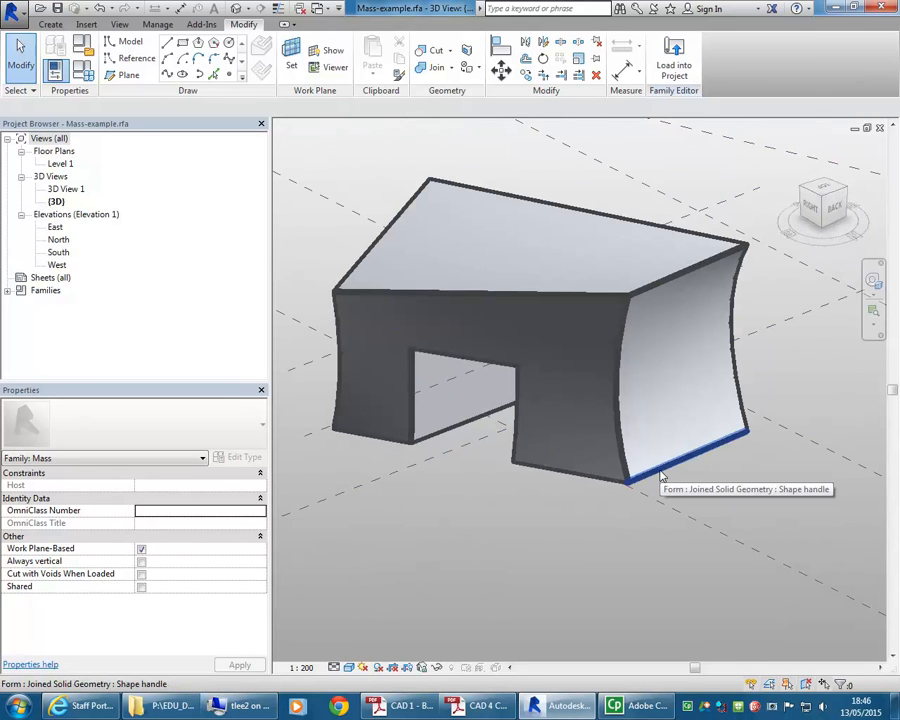
pyautogui.press('Tab')
pyautogui.press('Tab')
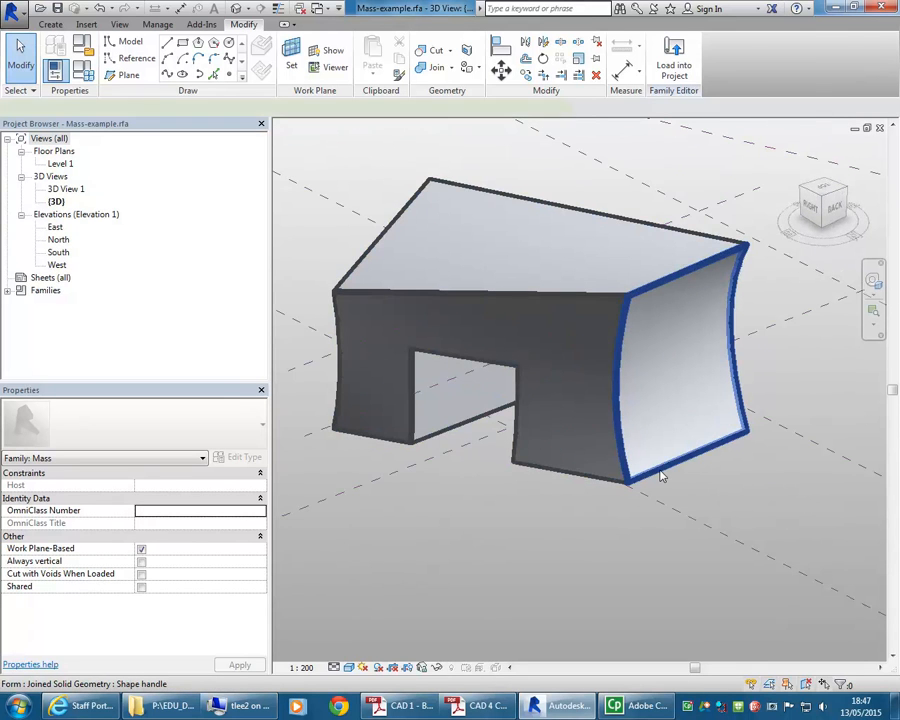
pyautogui.click(660, 476)
pyautogui.moveTo(690, 366); pyautogui.dragTo(724, 377)
pyautogui.click(580, 578)
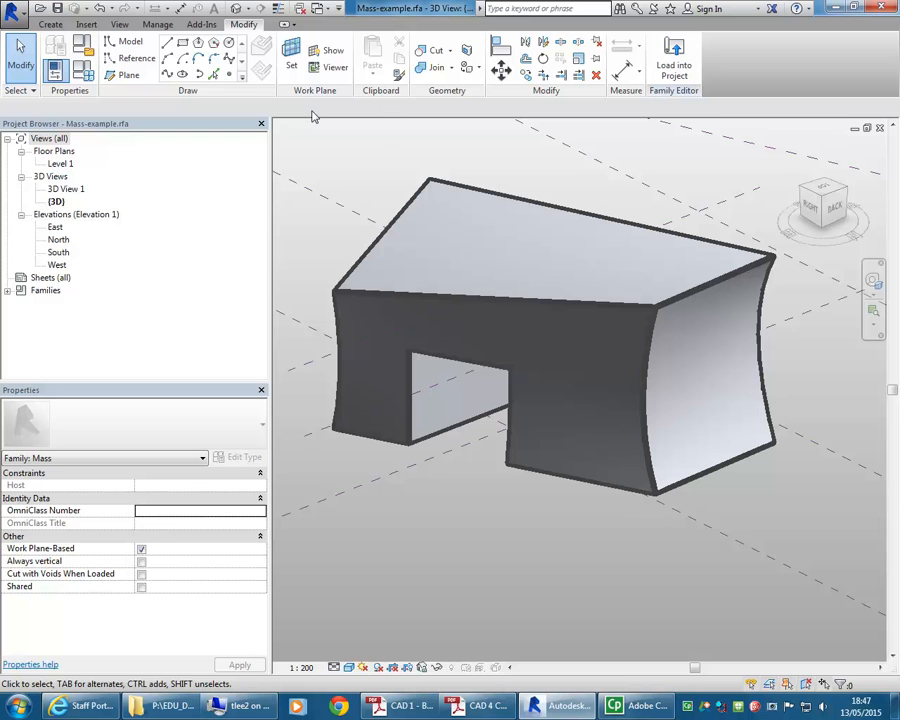
# Save the mass family and load it into the DCE College project, overwriting the existing version
pyautogui.click(58, 9)
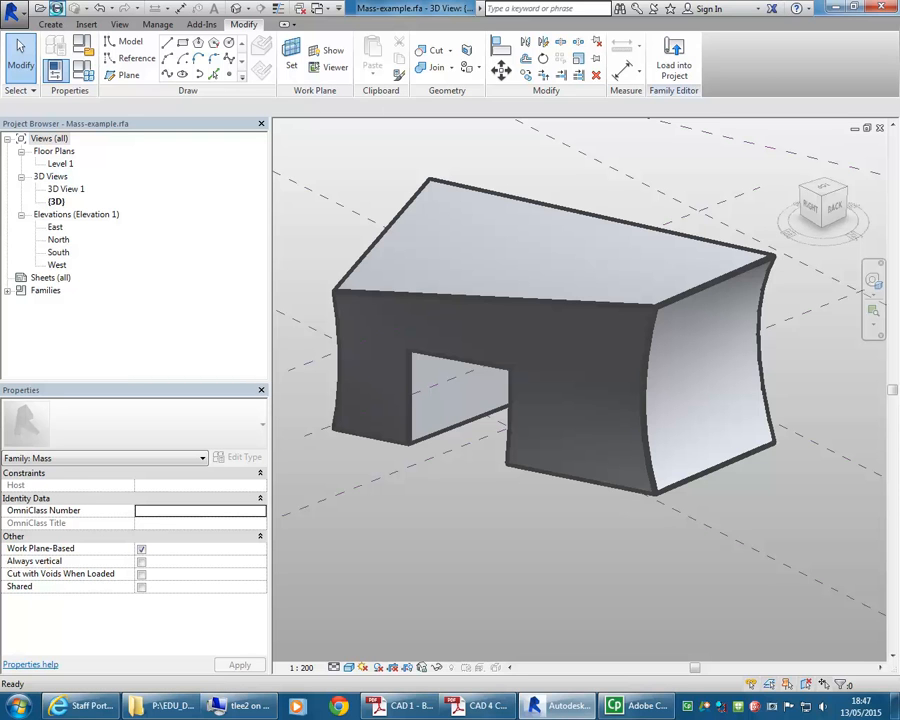
pyautogui.click(676, 62)
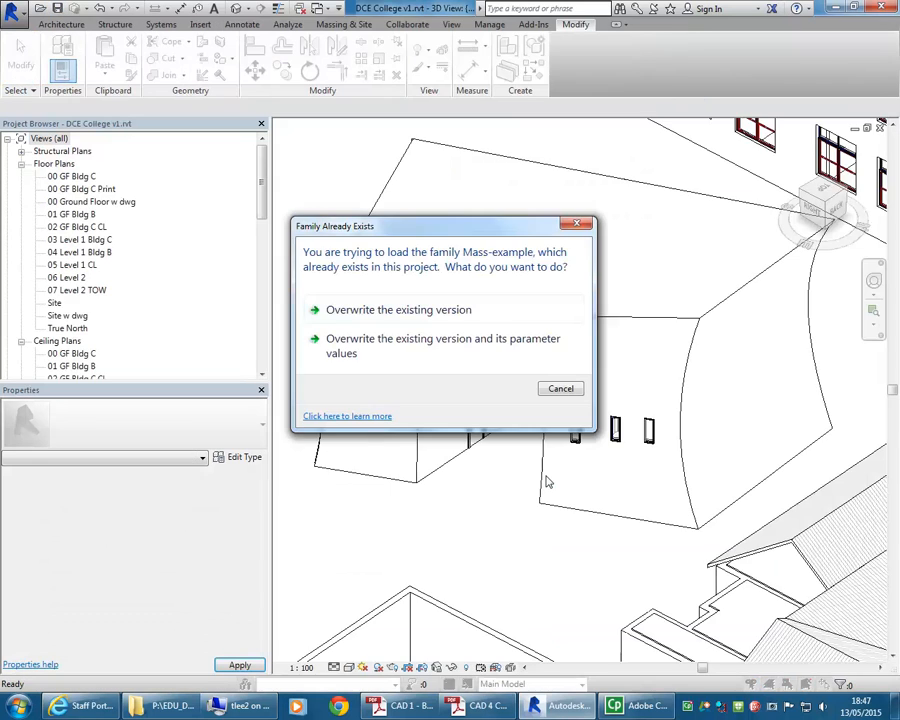
pyautogui.click(463, 312)
pyautogui.moveTo(608, 403); pyautogui.dragTo(490, 390, button='middle')
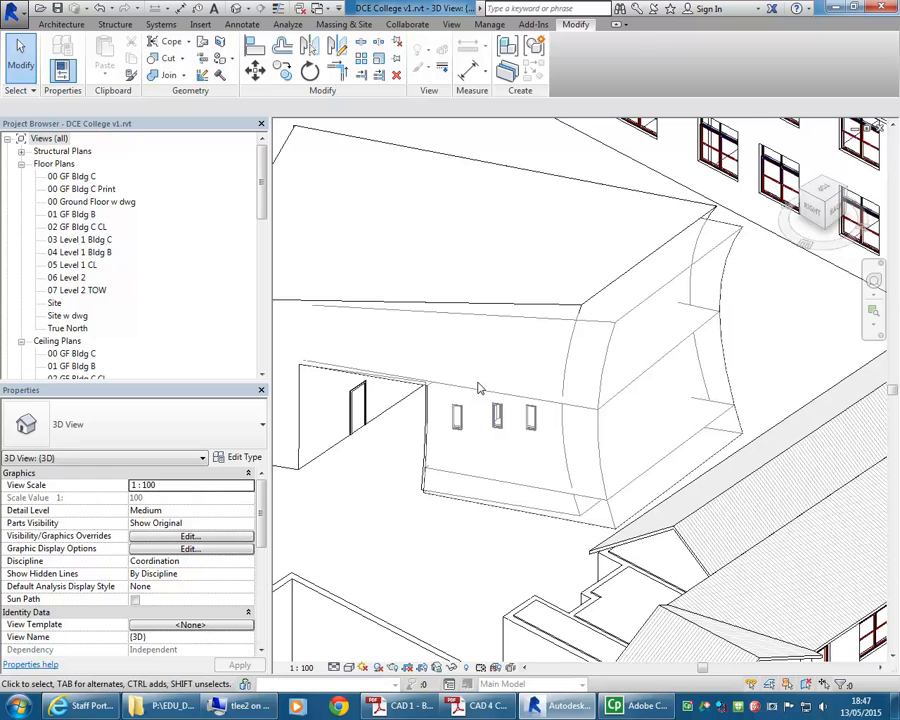
# Update the end wall and the adjoining wall with the three windows to the changed mass faces
pyautogui.click(615, 291)
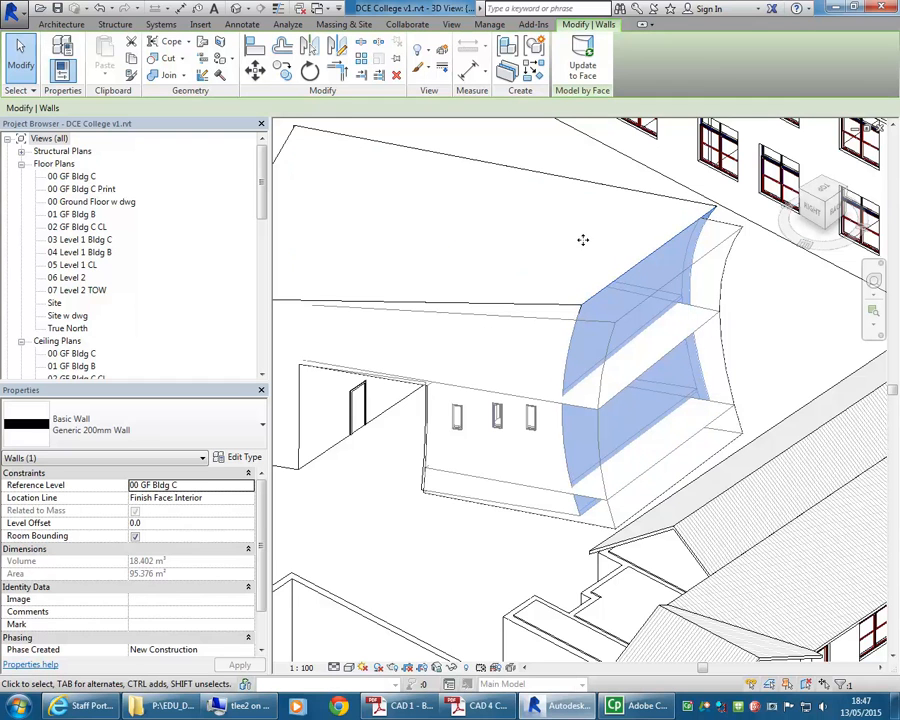
pyautogui.click(583, 62)
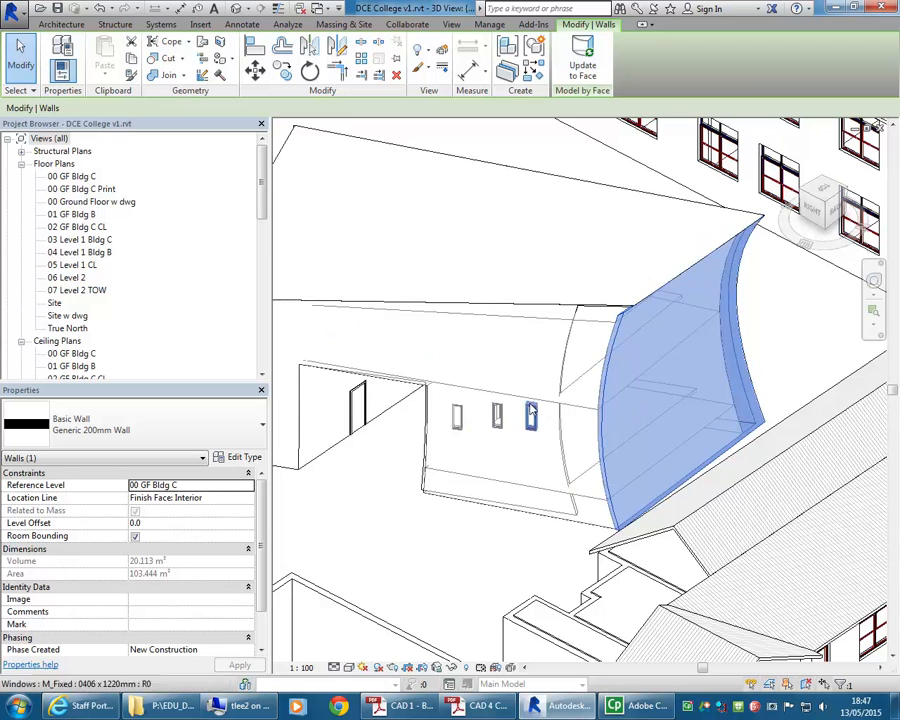
pyautogui.click(549, 432)
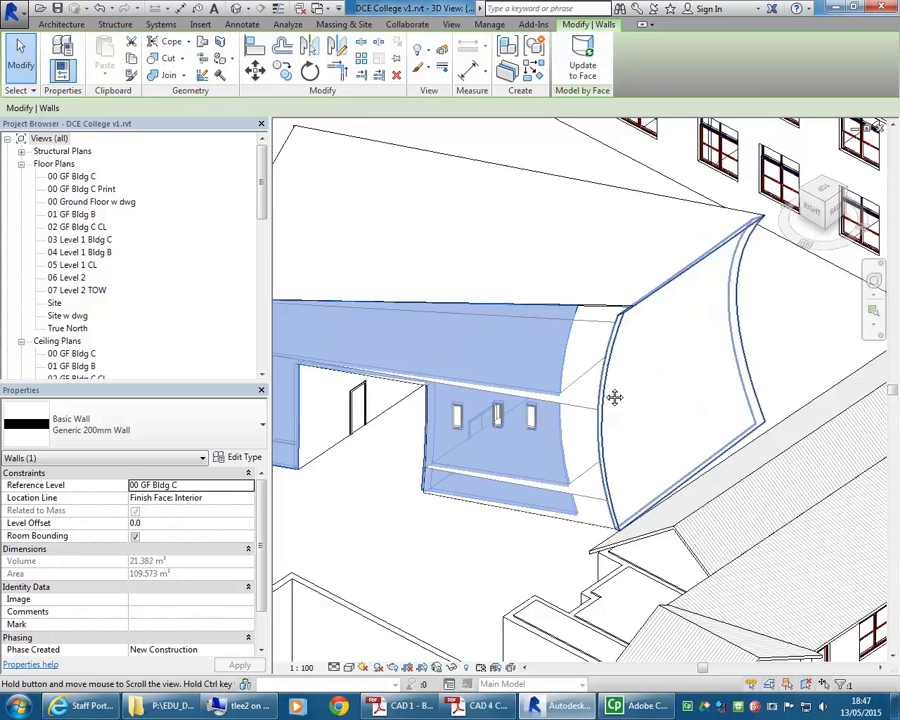
pyautogui.keyDown('shift'); pyautogui.moveTo(615, 398); pyautogui.dragTo(597, 402, button='middle'); pyautogui.keyUp('shift')
pyautogui.keyDown('shift'); pyautogui.moveTo(507, 314); pyautogui.dragTo(552, 468, button='middle'); pyautogui.keyUp('shift')
pyautogui.click(546, 524)
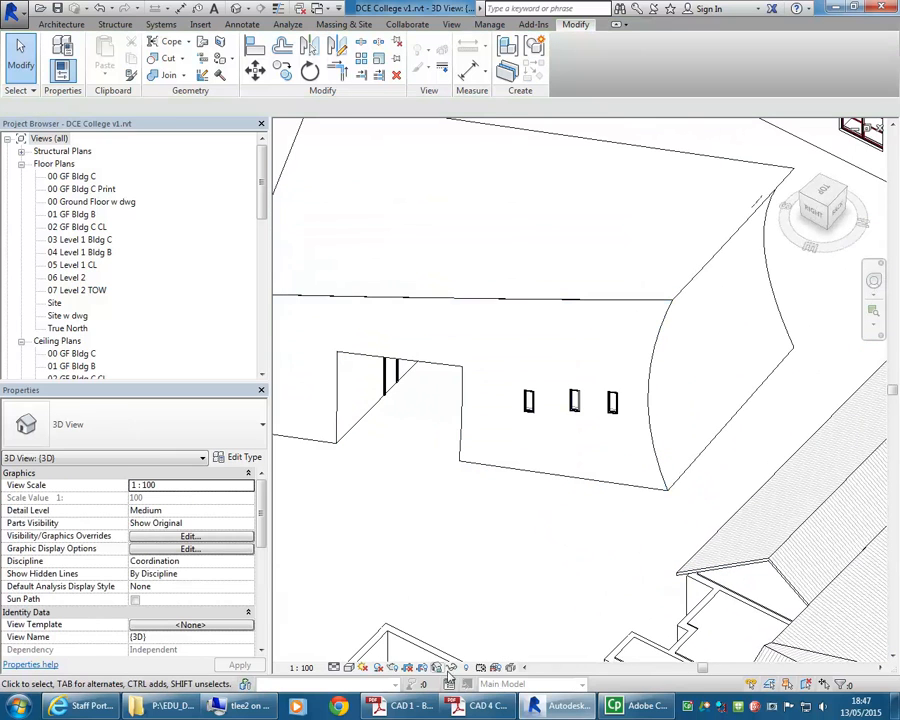
# Update the building's two floors to the changed mass using Wireframe display, and return the view to Hidden Line
pyautogui.click(348, 667)
pyautogui.click(398, 468)
pyautogui.moveTo(589, 354); pyautogui.dragTo(527, 372, button='middle')
pyautogui.click(542, 375)
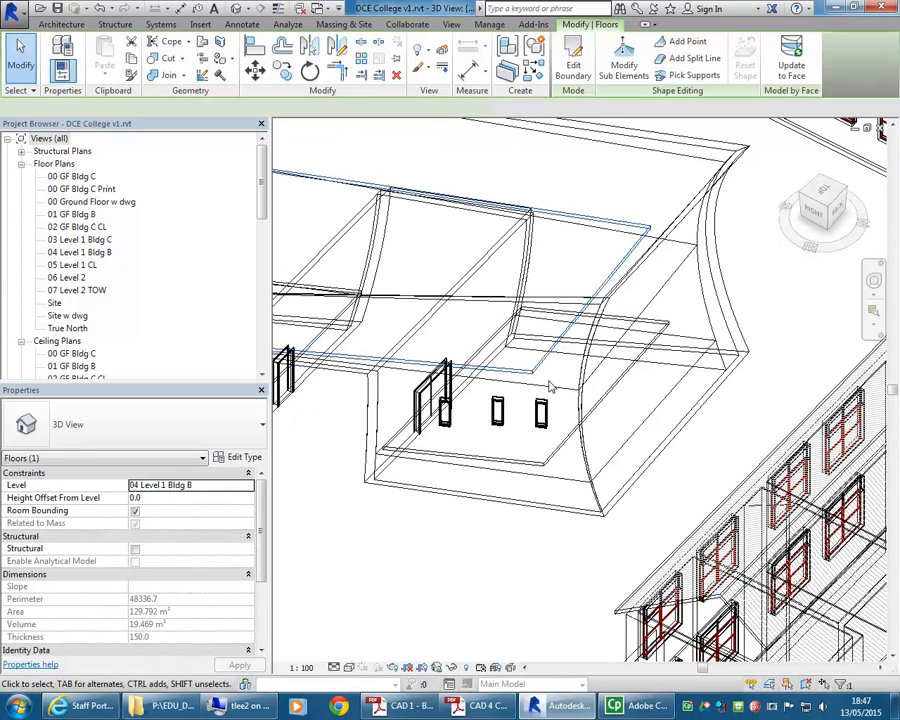
pyautogui.keyDown('ctrl'); pyautogui.click(518, 337); pyautogui.keyUp('ctrl')
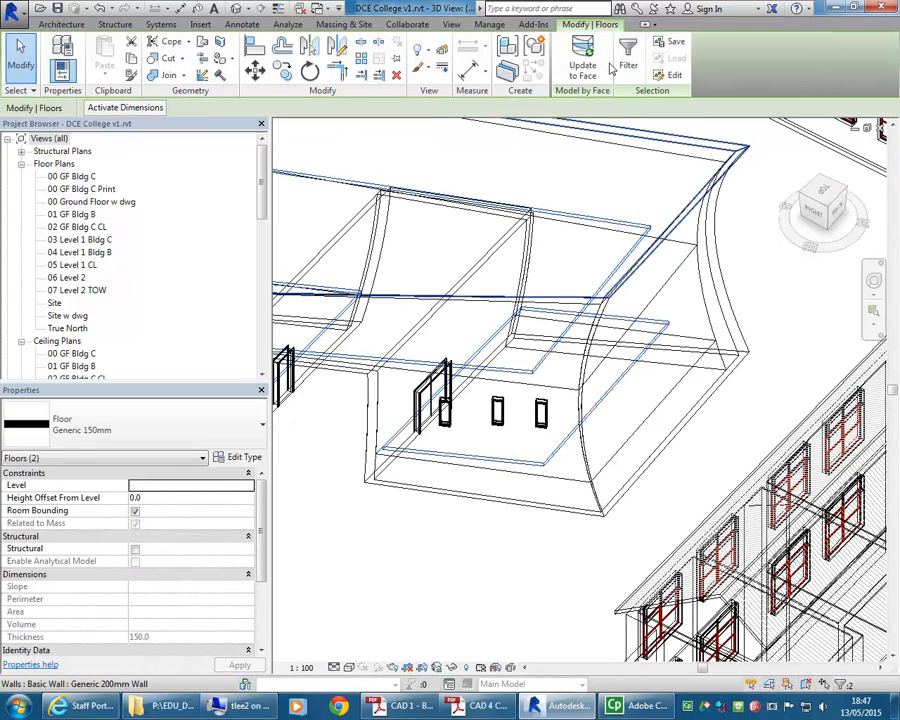
pyautogui.moveTo(418, 414); pyautogui.dragTo(475, 402, button='middle')
pyautogui.keyDown('shift'); pyautogui.moveTo(378, 460); pyautogui.dragTo(463, 508, button='middle'); pyautogui.keyUp('shift')
pyautogui.click(412, 500)
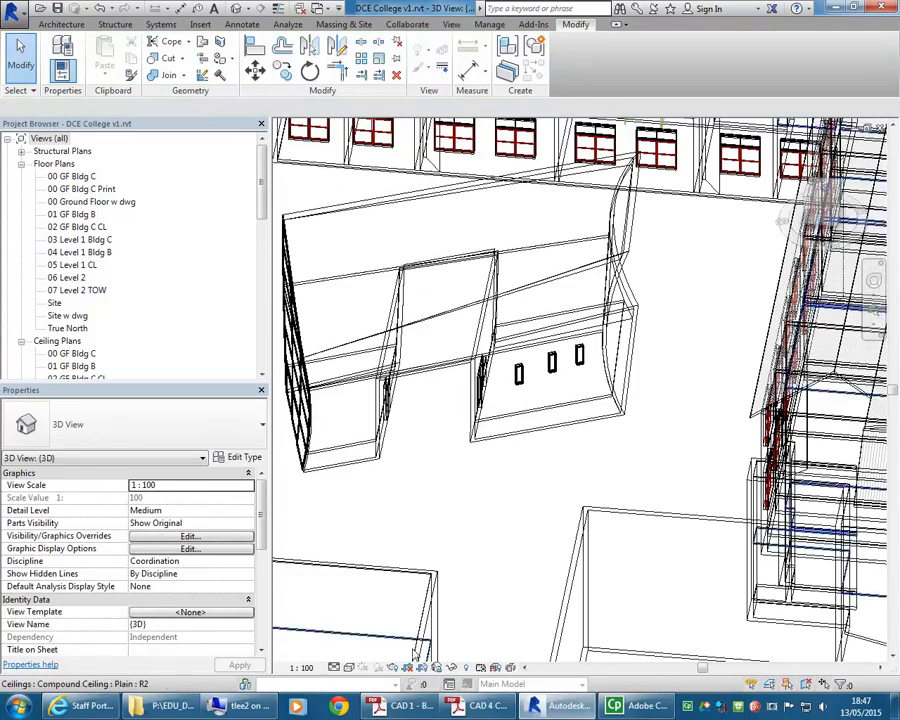
pyautogui.click(348, 667)
pyautogui.click(381, 596)
# Delete the middle window and the window nearest the outer corner from the curved wall beside the passage
pyautogui.keyDown('shift'); pyautogui.moveTo(488, 506); pyautogui.dragTo(558, 368, button='middle'); pyautogui.keyUp('shift')
pyautogui.scroll(3, 581, 357)
pyautogui.click(562, 345)
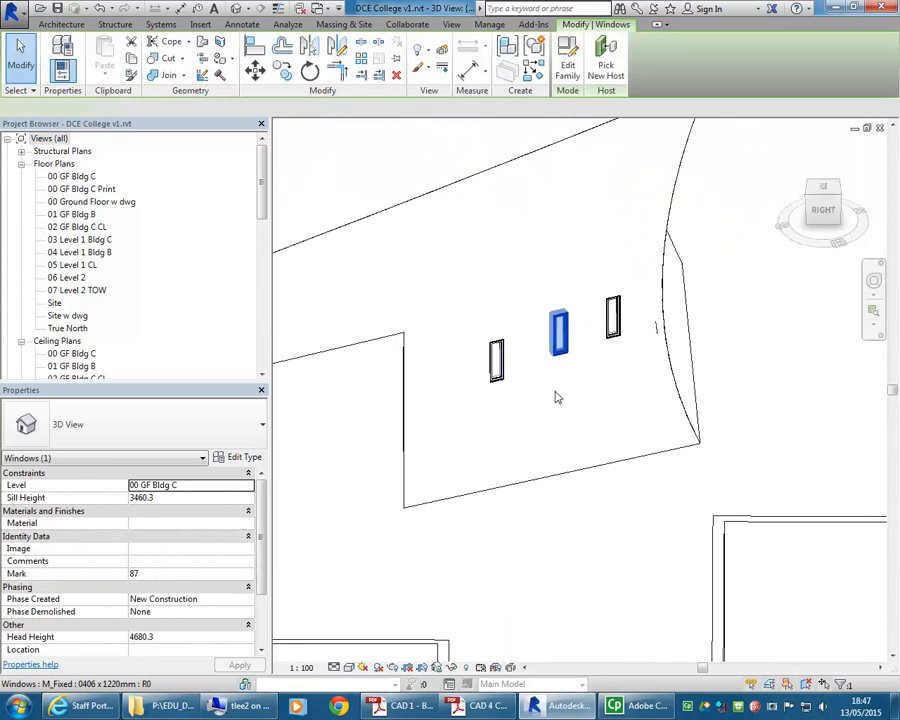
pyautogui.press('Delete')
pyautogui.click(617, 333)
pyautogui.press('Delete')
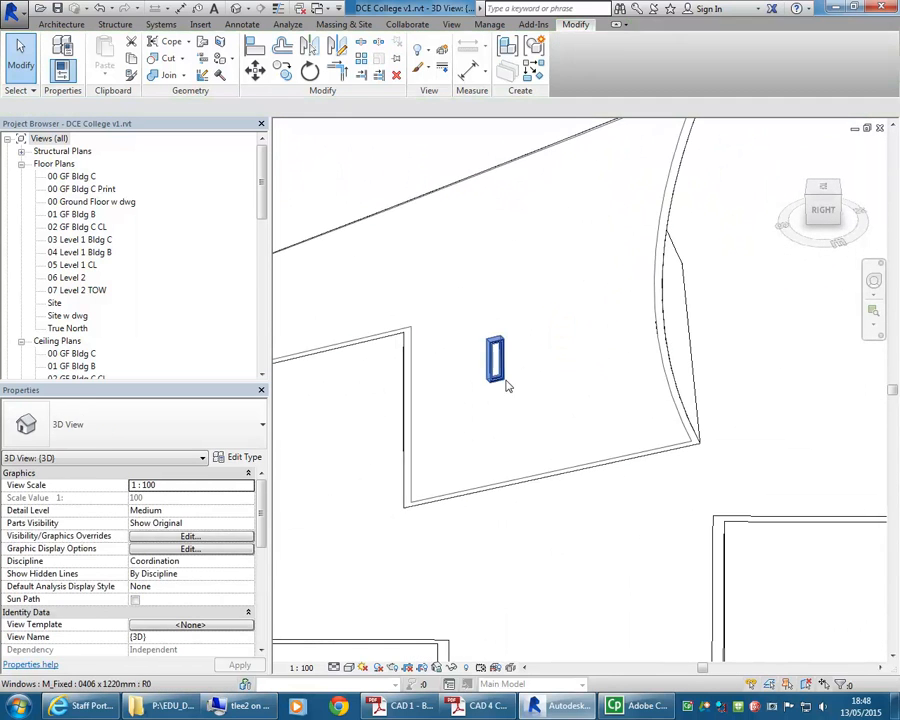
# Change the remaining window beside the passage to the M_Fixed 0915 x 1830mm type
pyautogui.click(502, 374)
pyautogui.click(130, 422)
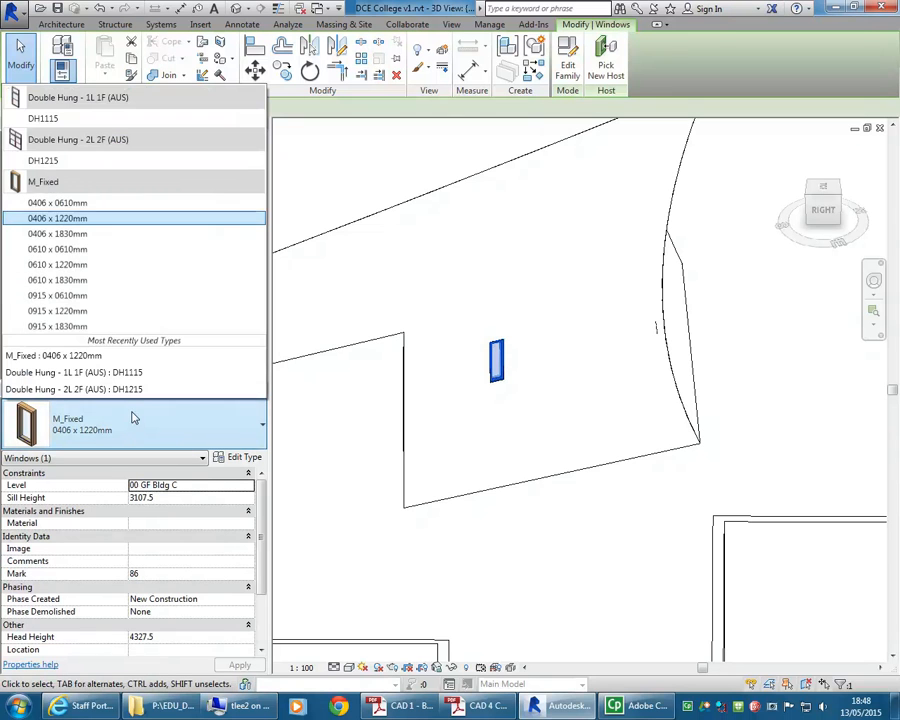
pyautogui.click(60, 327)
pyautogui.click(422, 446)
# Examine the extended building and its window from several angles against the surrounding blocks
pyautogui.scroll(-2, 422, 446)
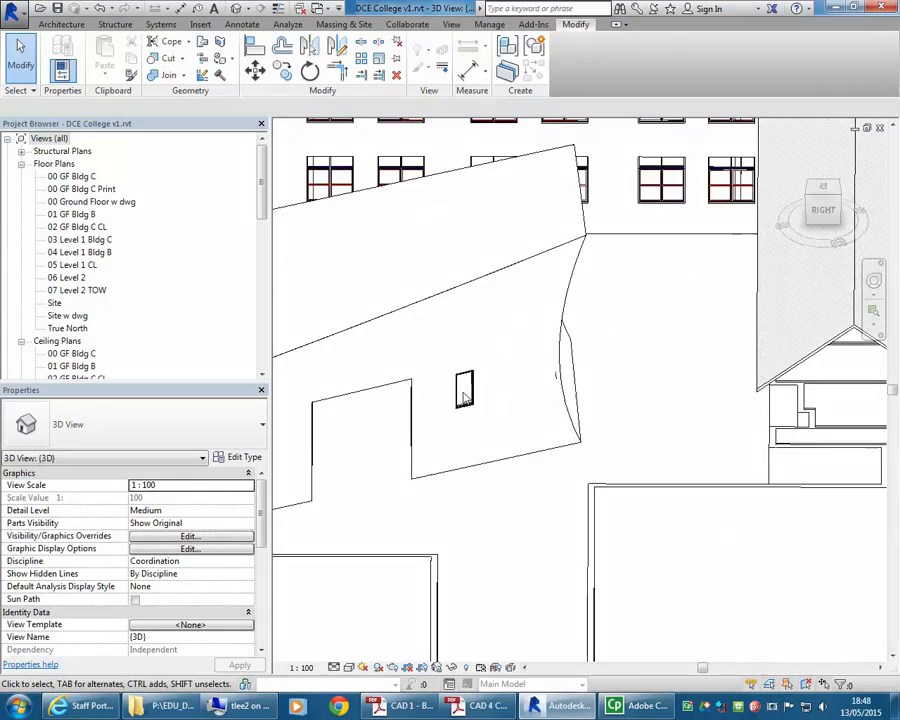
pyautogui.scroll(-1, 466, 460)
pyautogui.keyDown('shift'); pyautogui.moveTo(466, 465); pyautogui.dragTo(538, 530, button='middle'); pyautogui.keyUp('shift')
pyautogui.scroll(2, 382, 450)
pyautogui.scroll(1, 395, 462)
pyautogui.scroll(-2, 415, 490)
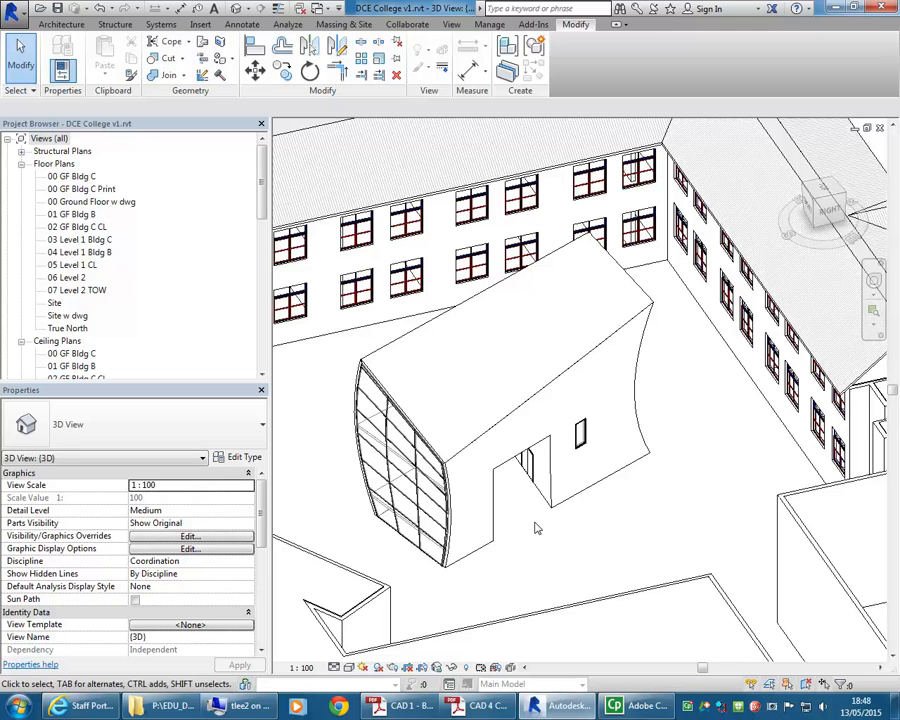
pyautogui.keyDown('shift'); pyautogui.moveTo(576, 537); pyautogui.dragTo(510, 542, button='middle'); pyautogui.keyUp('shift')
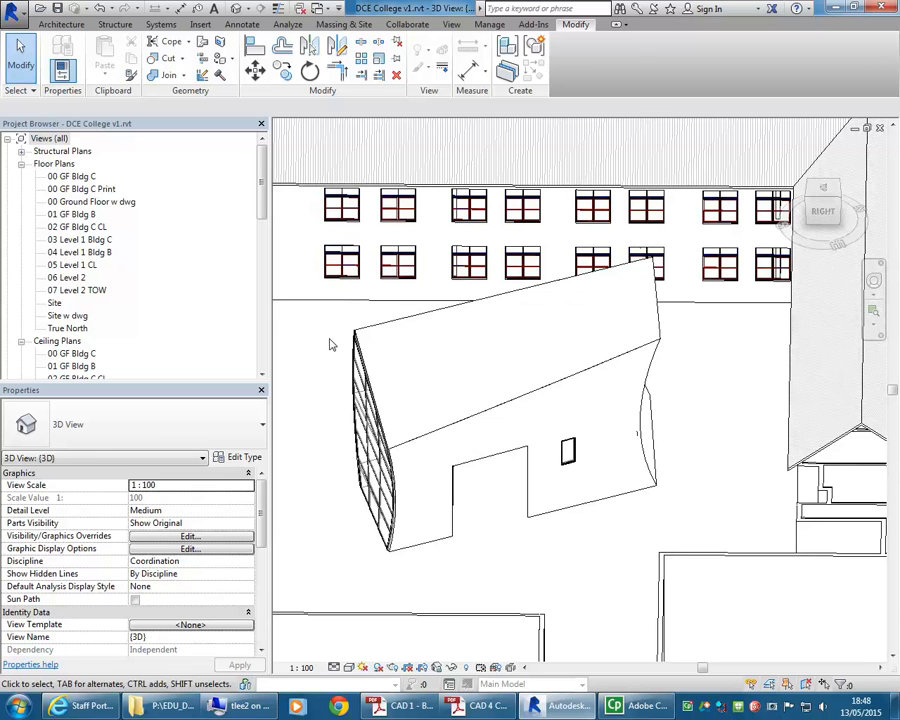
# Save the project as a new file named DCE College v2.rvt in the 2015 folder
pyautogui.click(11, 10)
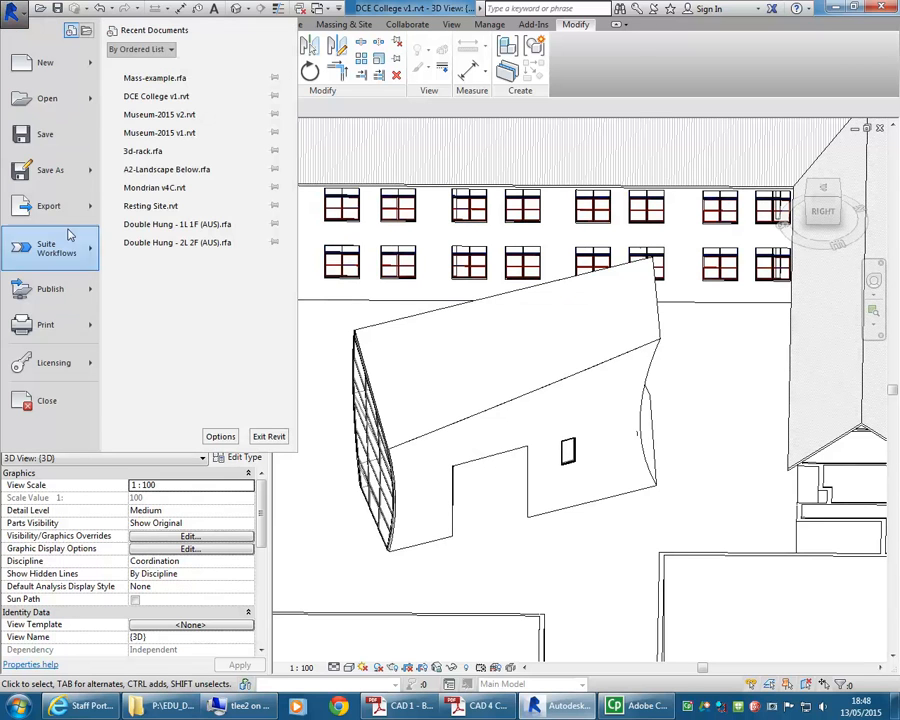
pyautogui.moveTo(45, 172)
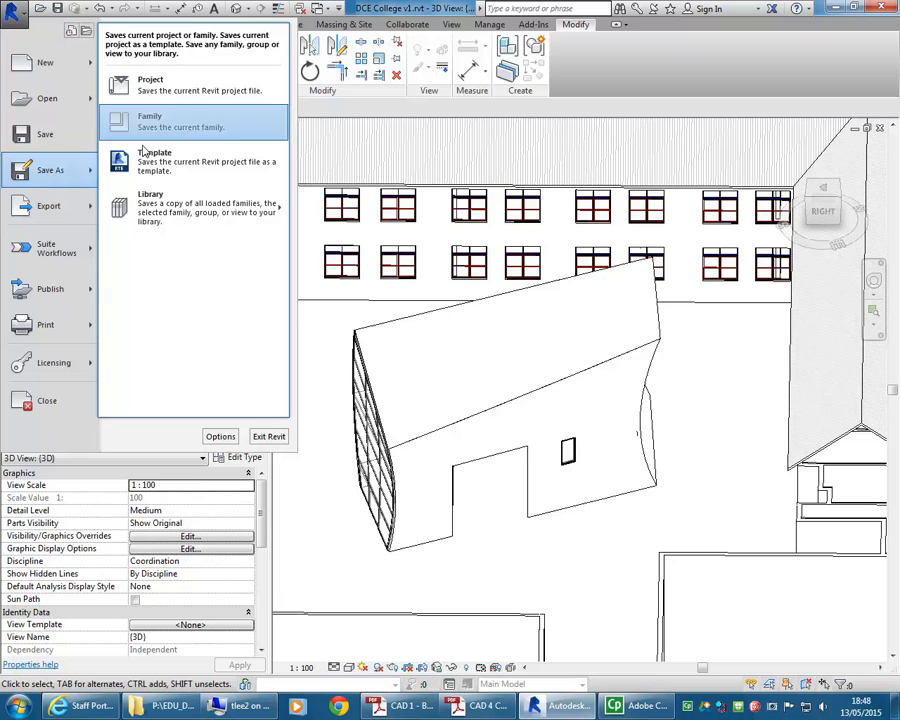
pyautogui.click(140, 82)
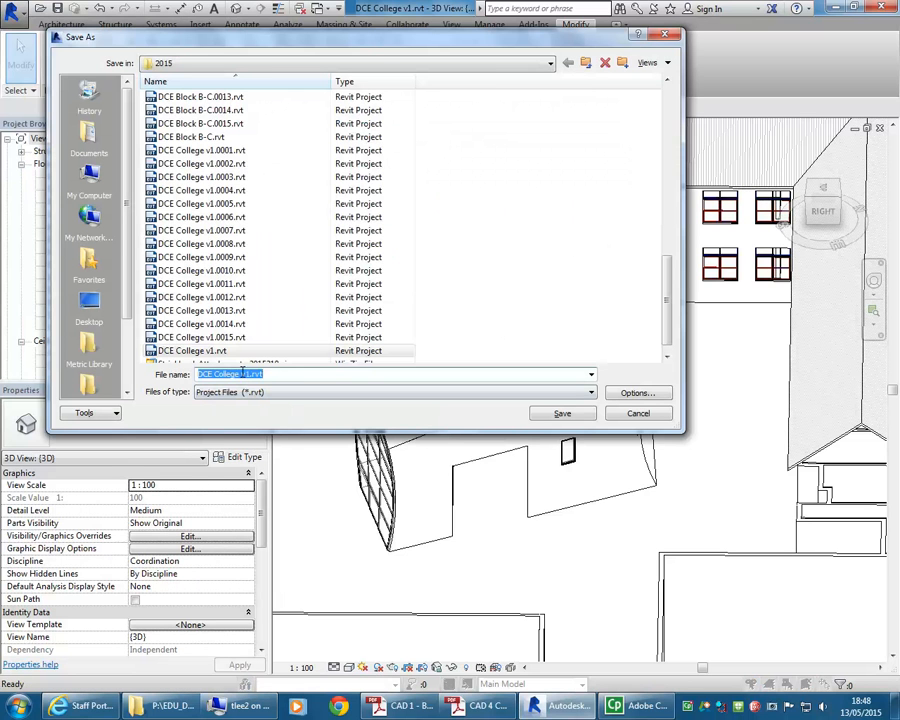
pyautogui.click(240, 374)
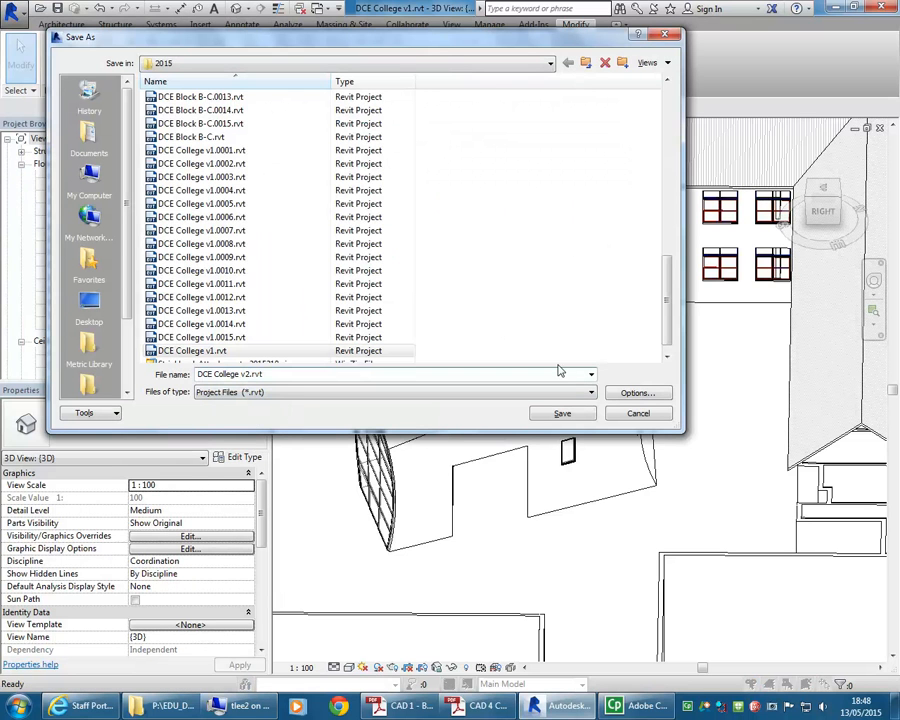
pyautogui.click(562, 413)
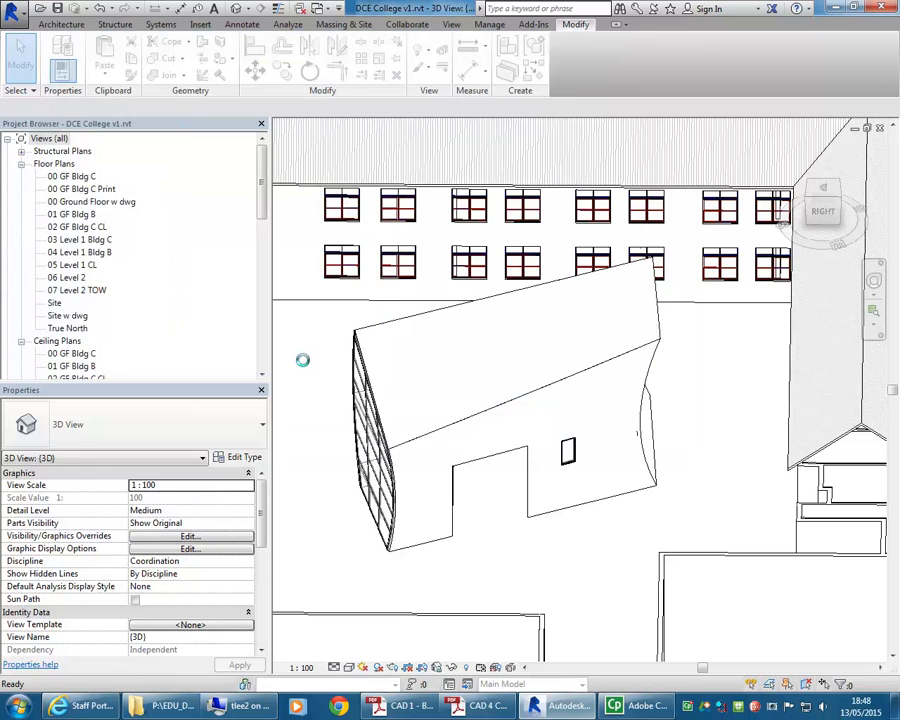
pyautogui.keyDown('shift'); pyautogui.moveTo(482, 506); pyautogui.dragTo(556, 478, button='middle'); pyautogui.keyUp('shift')
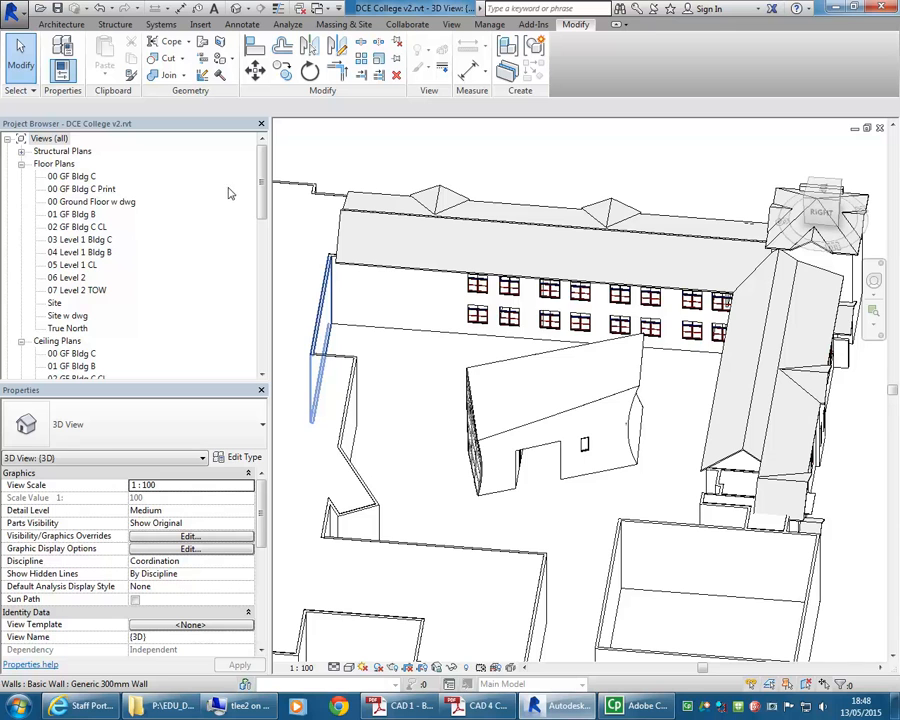
# Open the Site floor plan and select the topography surface to check its extent
pyautogui.doubleClick(78, 177)
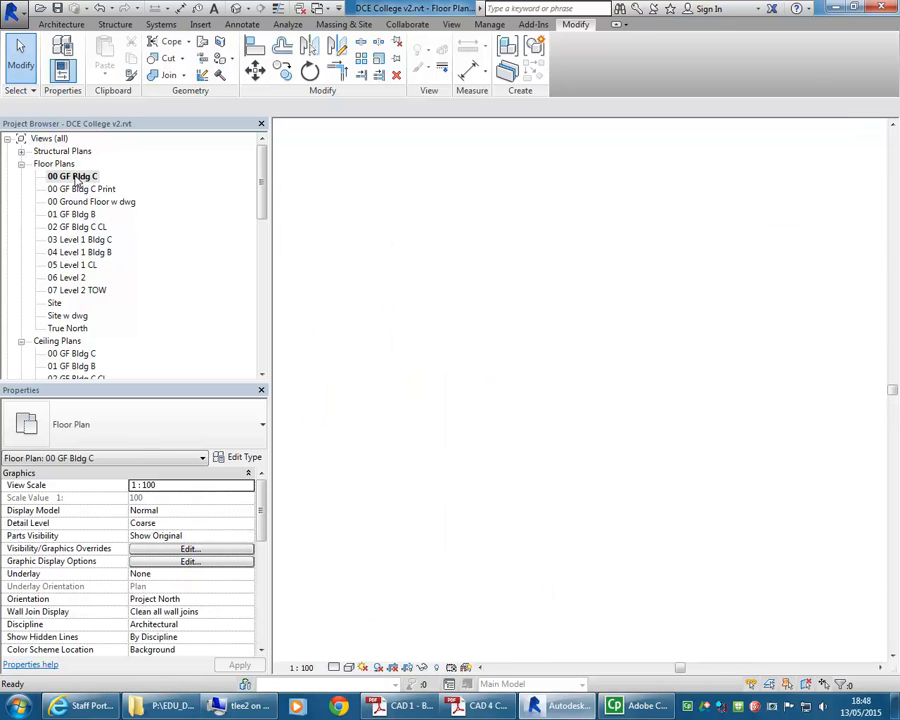
pyautogui.doubleClick(55, 303)
pyautogui.scroll(-2, 447, 383)
pyautogui.moveTo(447, 383); pyautogui.dragTo(512, 405, button='middle')
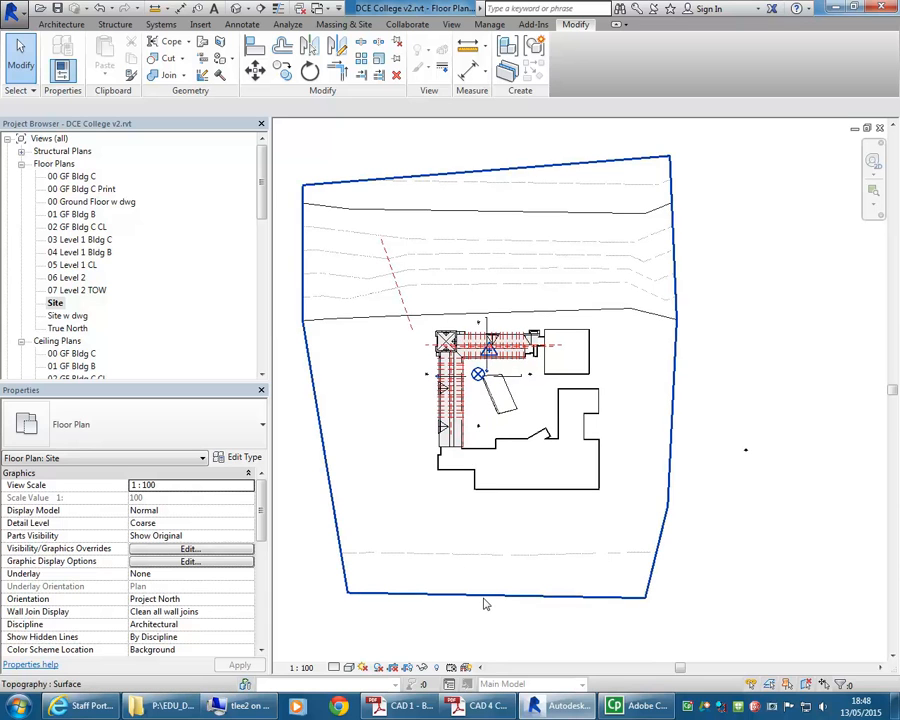
pyautogui.click(486, 596)
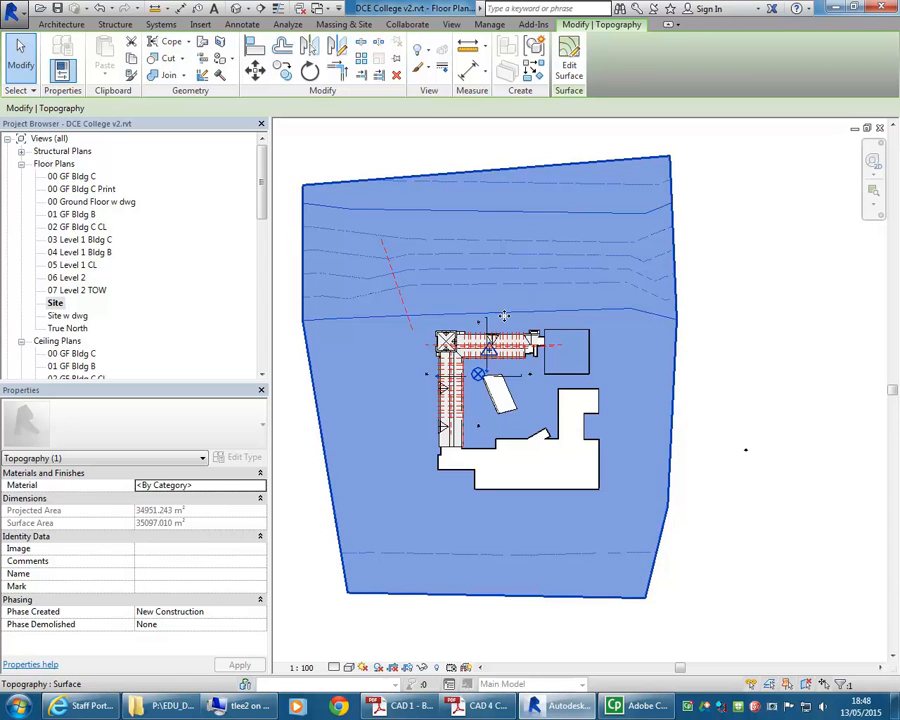
# Return to the default 3D view of the whole site and set its visual style to Shaded
pyautogui.click(237, 9)
pyautogui.scroll(-6, 419, 434)
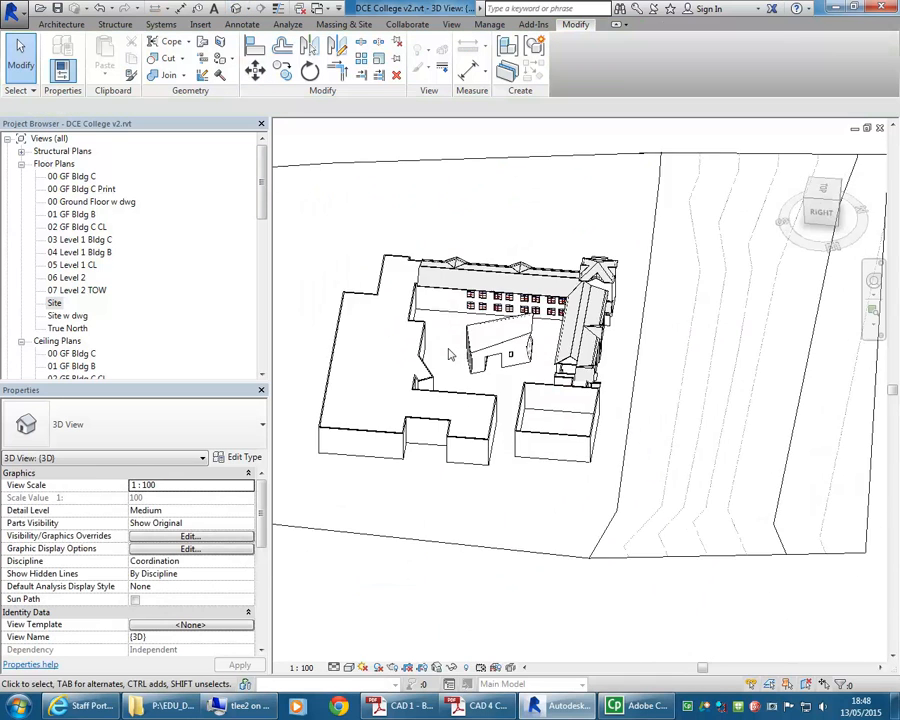
pyautogui.keyDown('shift'); pyautogui.moveTo(460, 404); pyautogui.dragTo(341, 518, button='middle'); pyautogui.keyUp('shift')
pyautogui.click(349, 667)
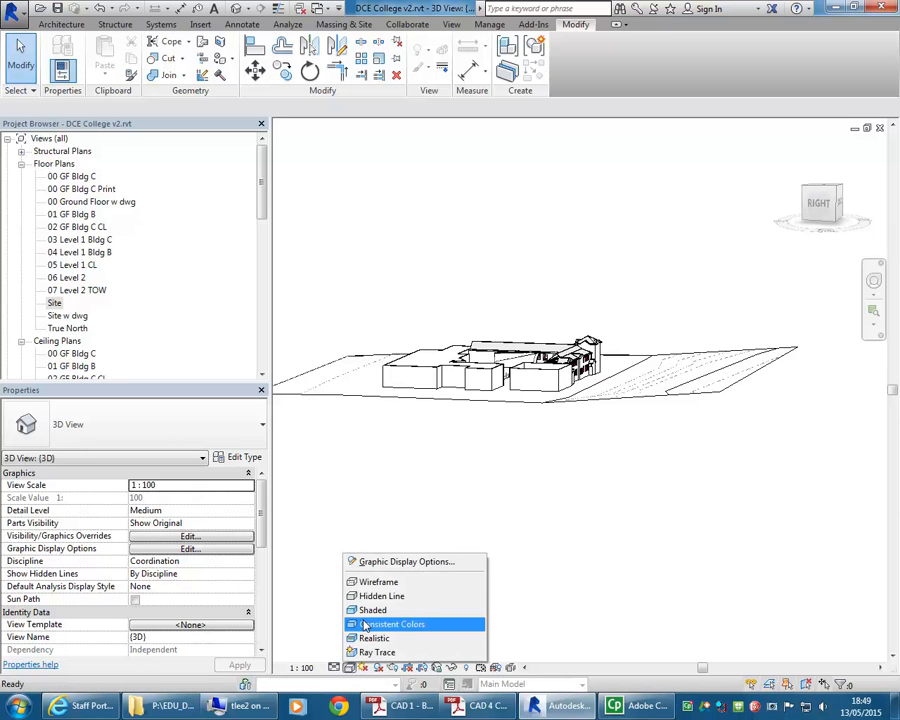
pyautogui.click(378, 605)
pyautogui.moveTo(397, 535)
pyautogui.keyDown('shift'); pyautogui.mouseDown(button='middle')
pyautogui.moveTo(461, 433)
pyautogui.moveTo(430, 500)
pyautogui.mouseUp(button='middle'); pyautogui.keyUp('shift')
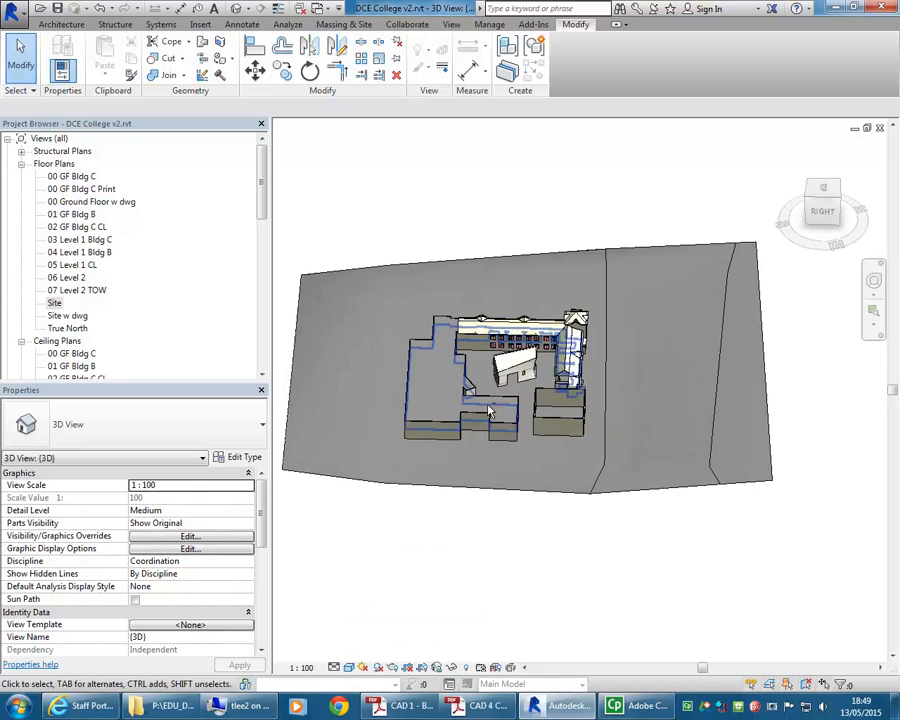
pyautogui.scroll(3, 394, 583)
# Turn on shadows in the 3D view and look over the courtyard building
pyautogui.click(378, 669)
pyautogui.keyDown('shift'); pyautogui.moveTo(483, 379); pyautogui.dragTo(500, 393, button='middle'); pyautogui.keyUp('shift')
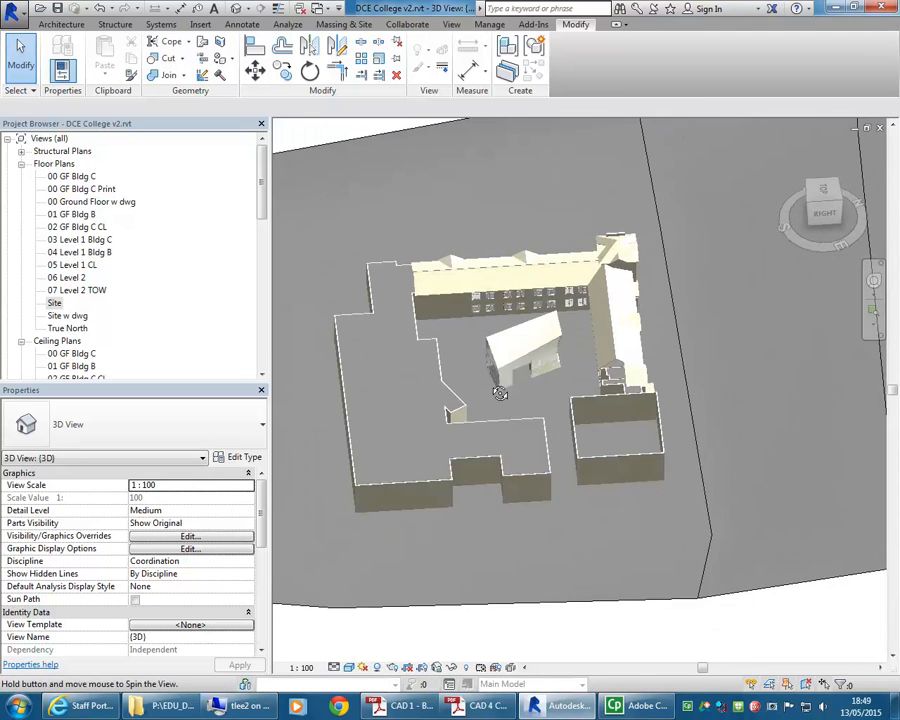
pyautogui.scroll(2, 418, 386)
pyautogui.scroll(3, 482, 396)
pyautogui.scroll(-5, 482, 399)
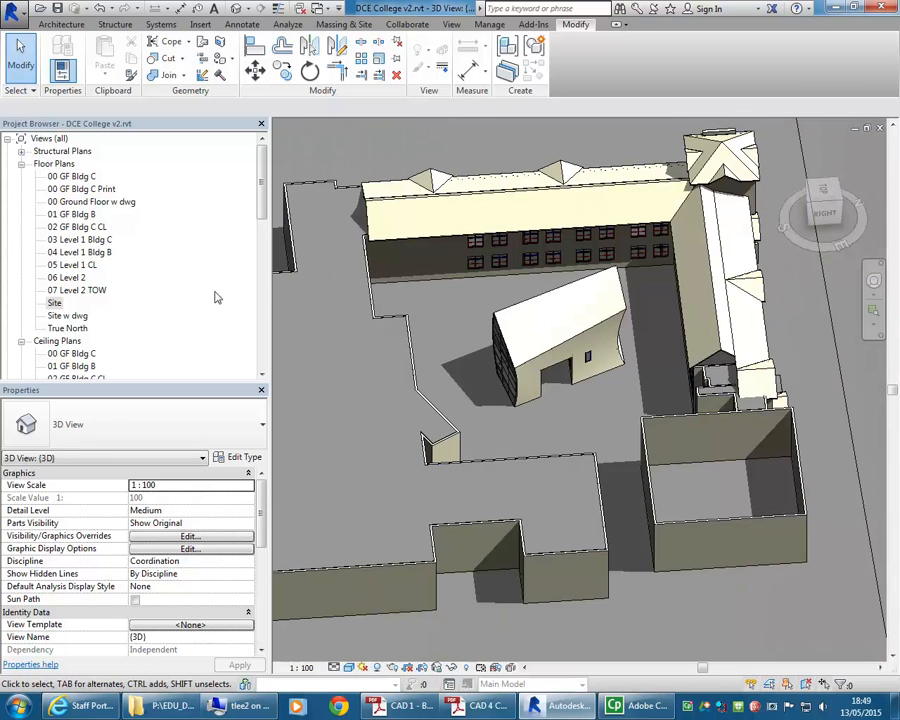
# Open the 00 GF Bldg C floor plan and bring the courtyard and surrounding buildings into view
pyautogui.doubleClick(72, 178)
pyautogui.scroll(-3, 430, 395)
pyautogui.scroll(-1, 543, 407)
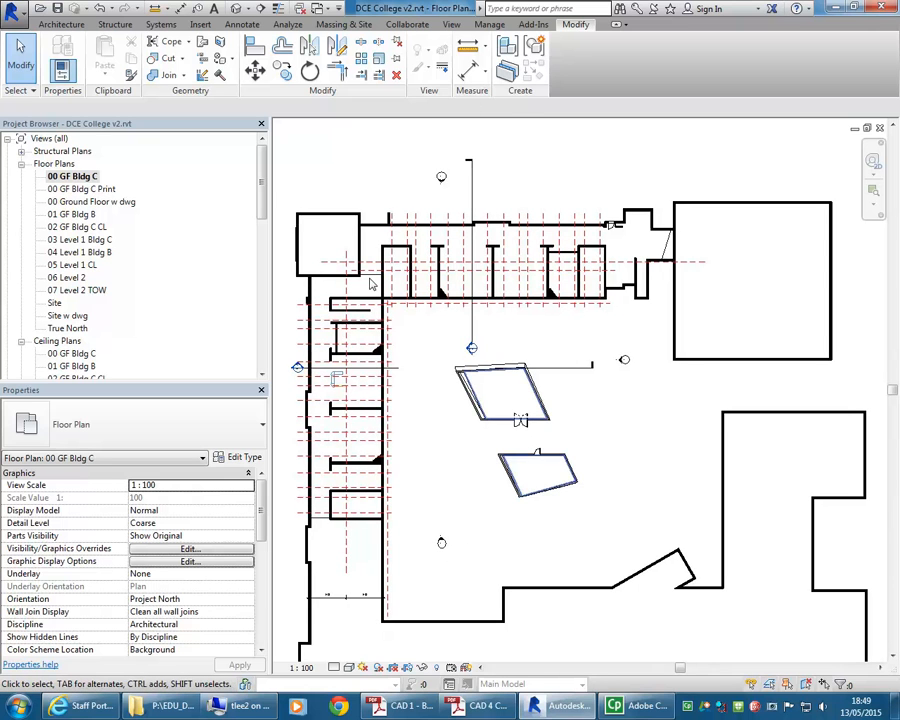
# Place a perspective camera in the courtyard's southwest corner, aimed northeast across the two small buildings
pyautogui.click(250, 8)
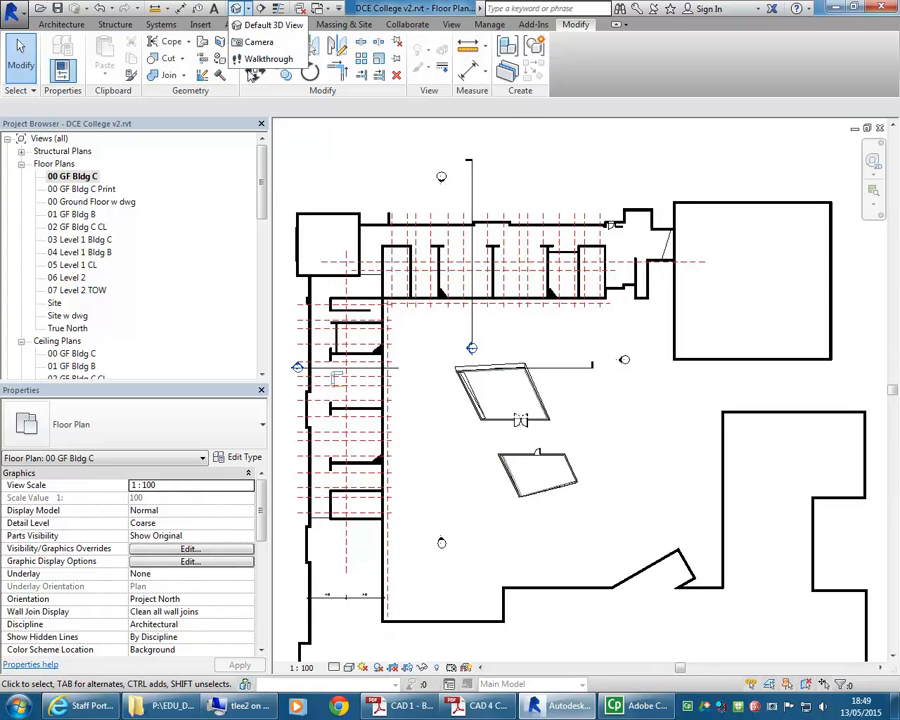
pyautogui.click(255, 38)
pyautogui.click(400, 590)
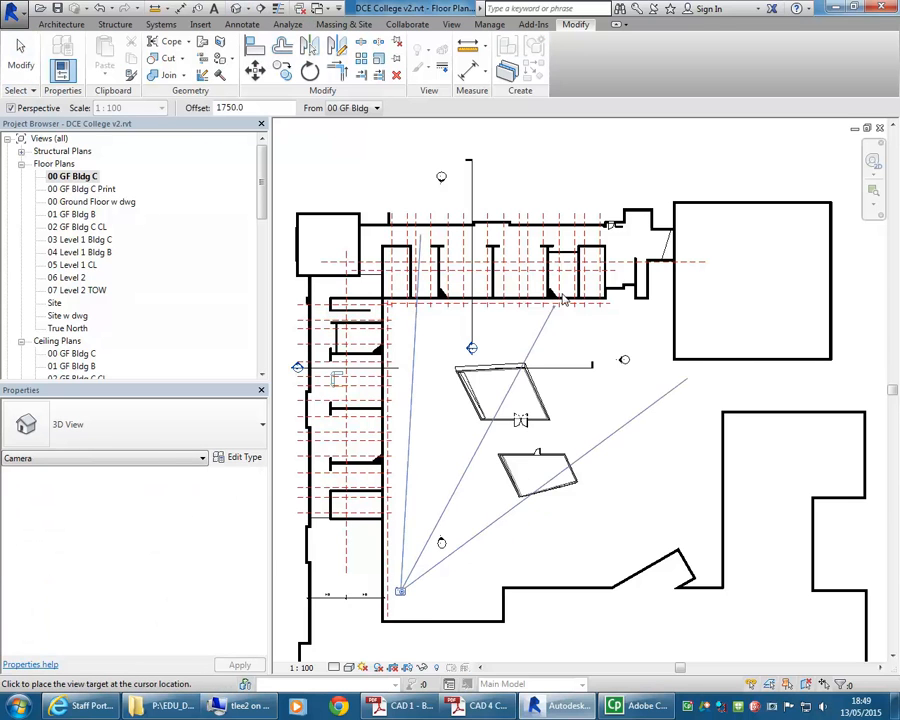
pyautogui.click(645, 207)
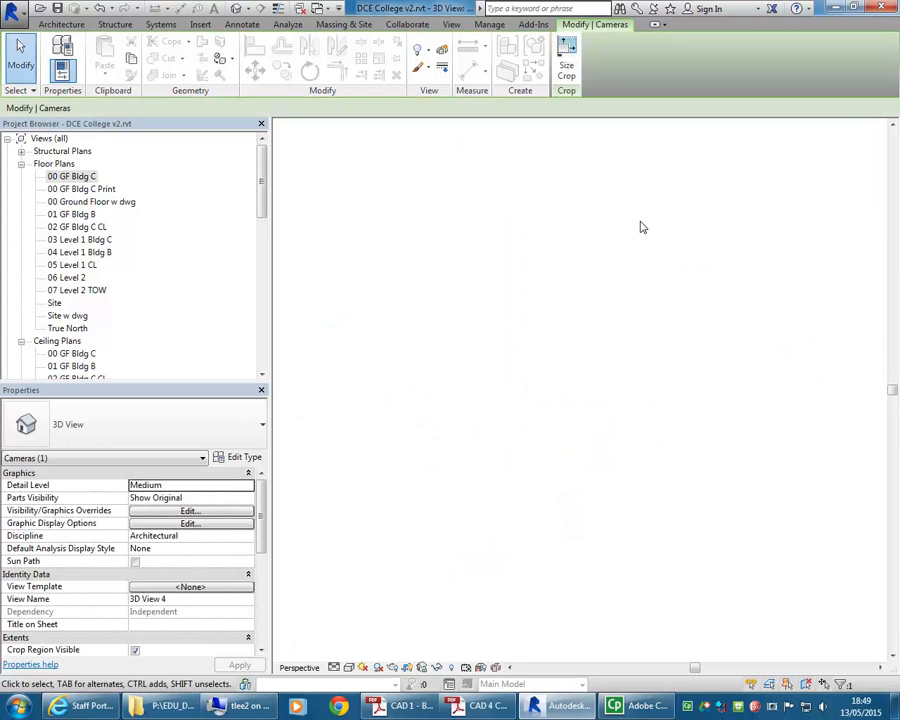
# Enlarge the new camera view's crop region upward and to the right until the building's full roofline and glazed end are framed
pyautogui.scroll(-1, 559, 488)
pyautogui.moveTo(553, 479); pyautogui.dragTo(536, 516, button='middle')
pyautogui.moveTo(560, 258); pyautogui.dragTo(558, 193)
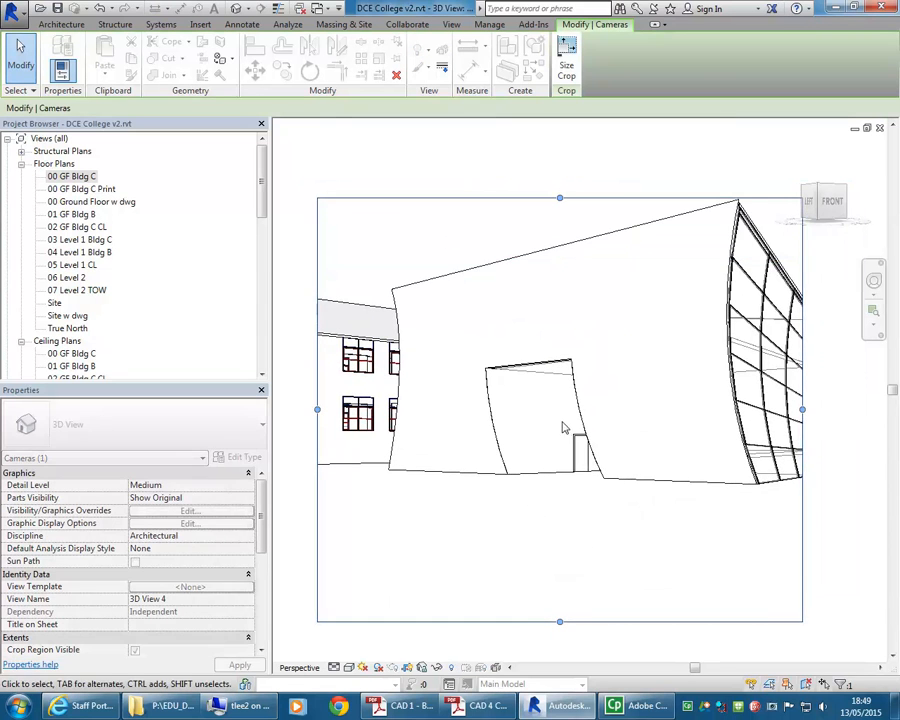
pyautogui.moveTo(559, 370); pyautogui.dragTo(534, 394, button='middle')
pyautogui.scroll(-3, 530, 372)
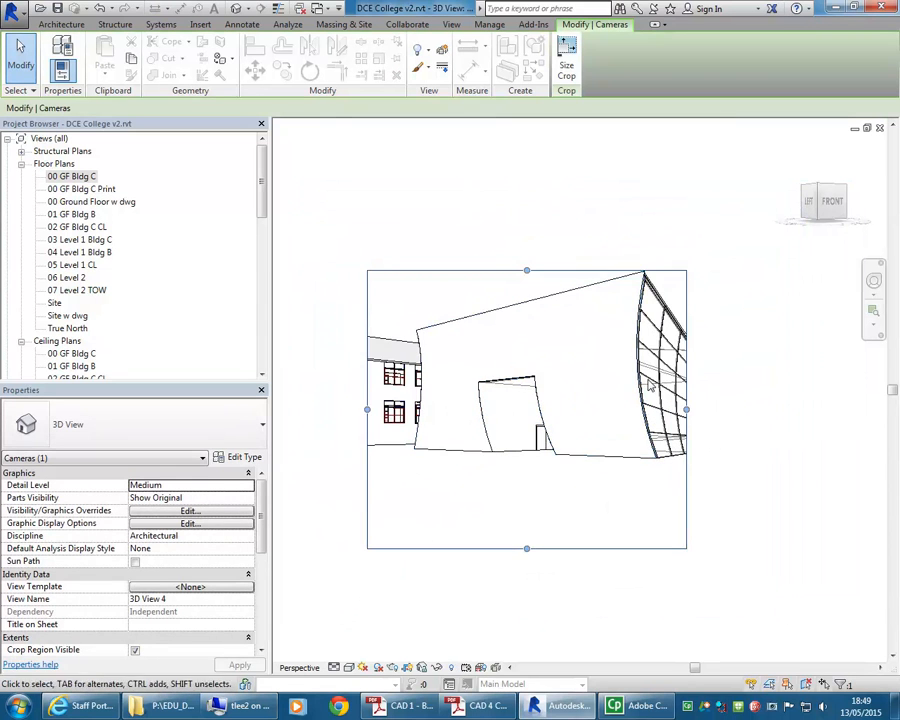
pyautogui.moveTo(689, 409); pyautogui.dragTo(722, 409)
pyautogui.moveTo(545, 271); pyautogui.dragTo(543, 249)
pyautogui.scroll(2, 552, 329)
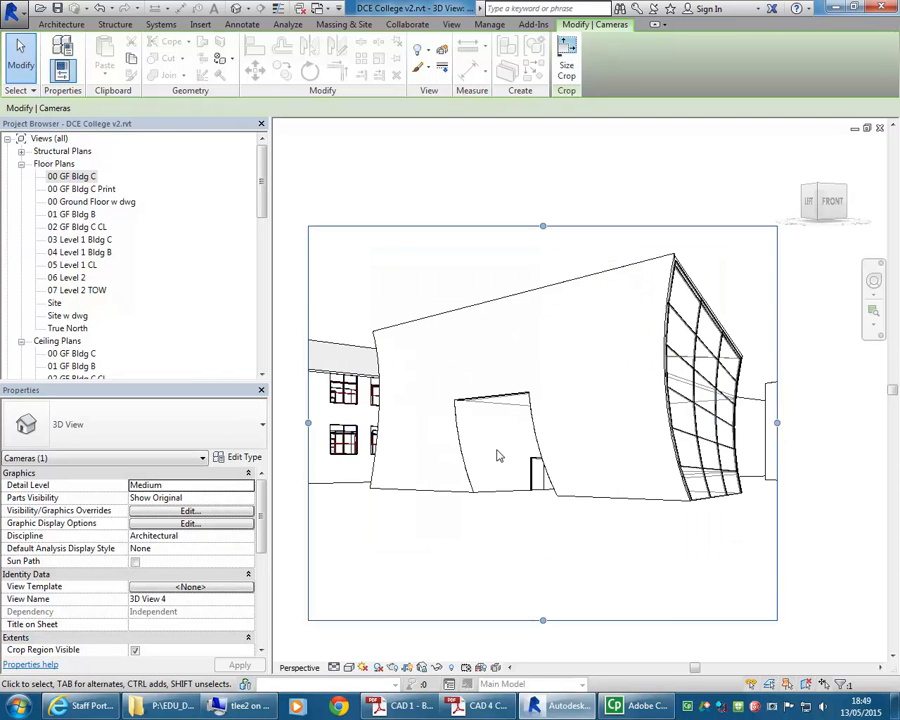
pyautogui.click(443, 252)
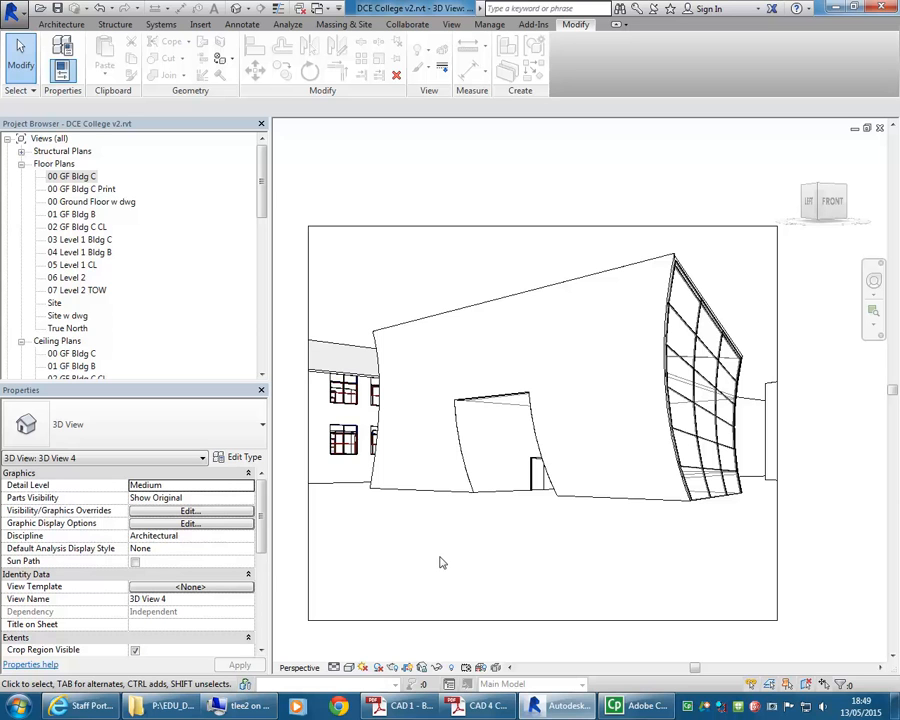
# Reopen the 00 GF Bldg C floor plan and place a second camera southeast of the courtyard buildings, aimed northwest
pyautogui.doubleClick(71, 176)
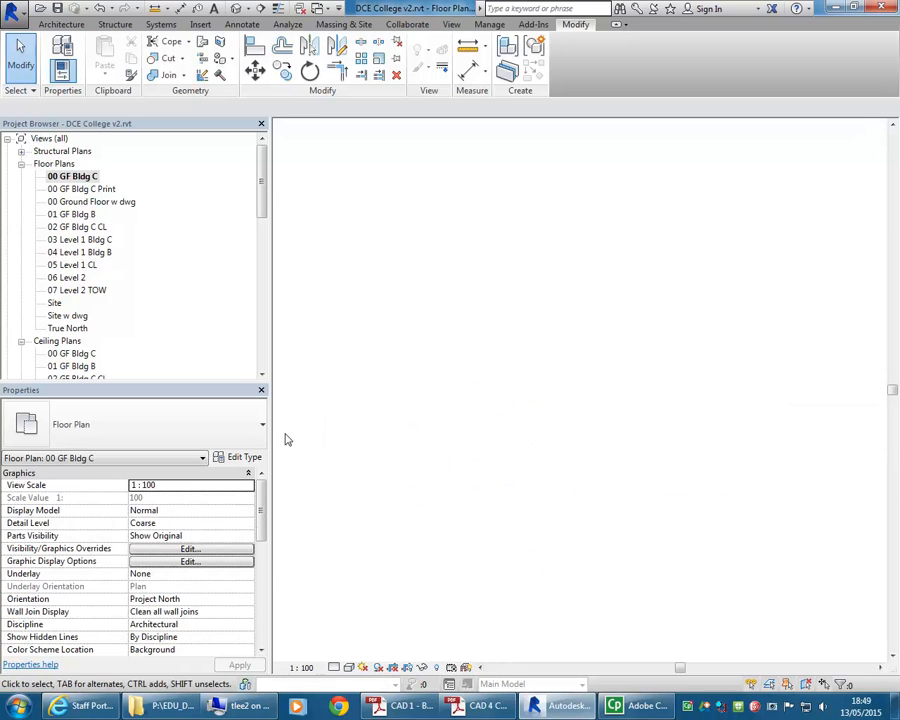
pyautogui.scroll(-1, 397, 447)
pyautogui.moveTo(397, 447); pyautogui.dragTo(352, 459, button='middle')
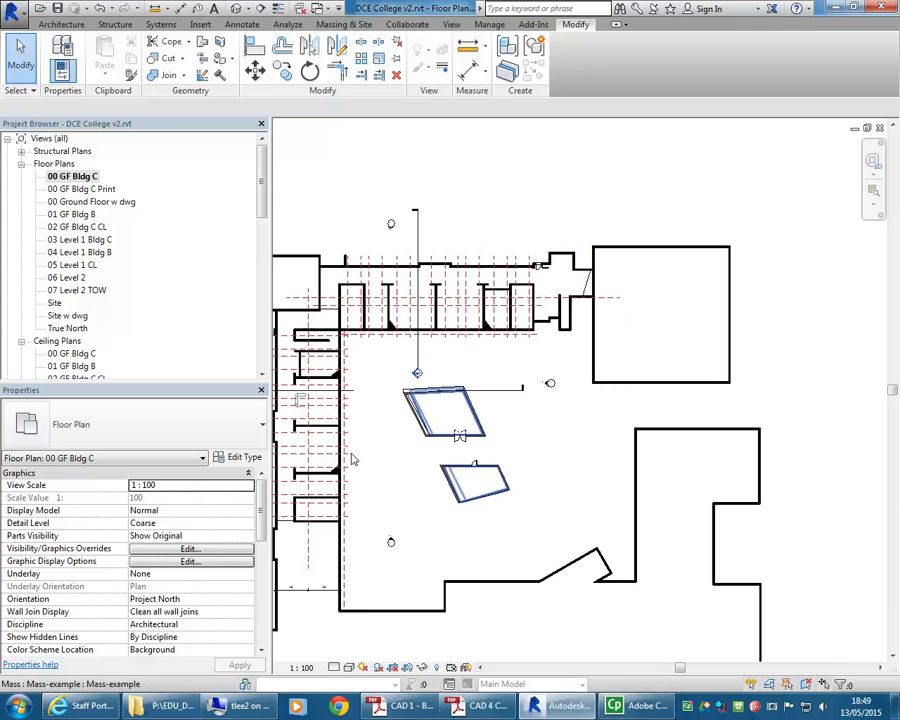
pyautogui.click(246, 8)
pyautogui.click(300, 42)
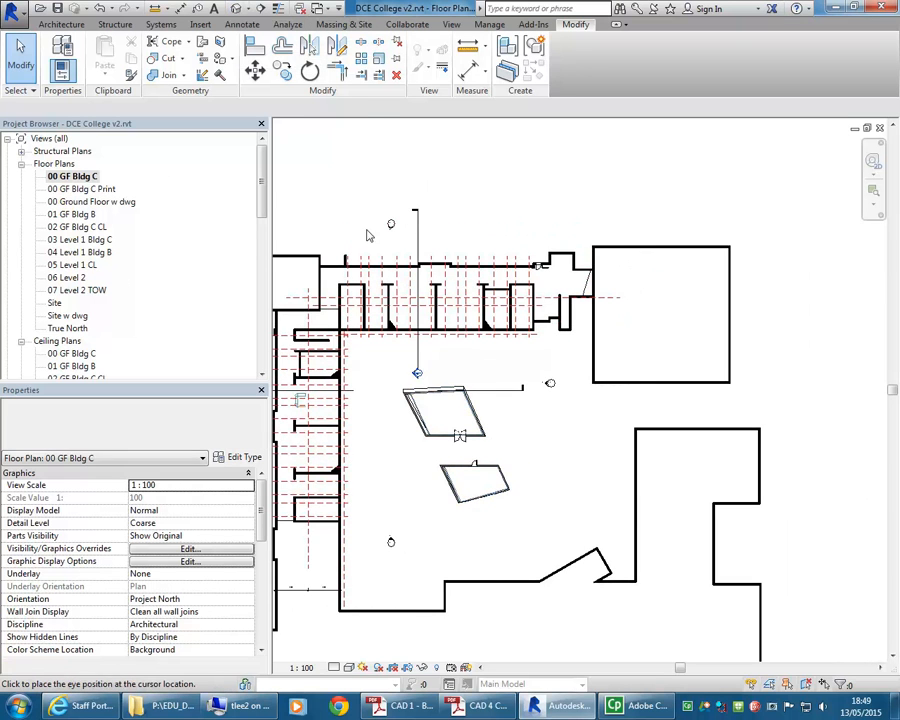
pyautogui.click(618, 535)
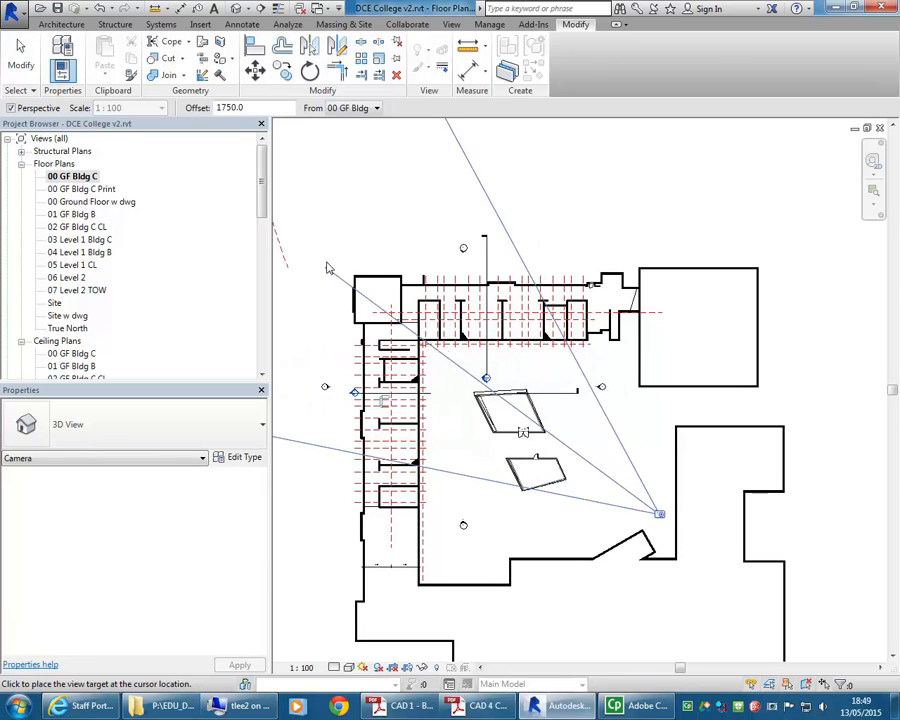
pyautogui.click(302, 258)
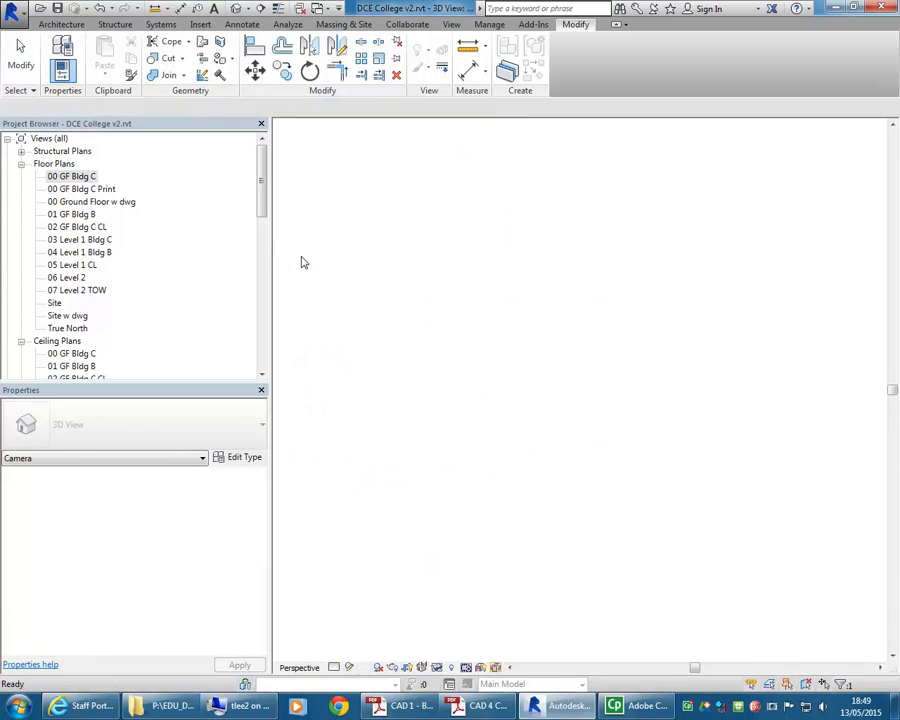
# Extend 3D View 5's crop region upward and to the left to include the whole glazed facade and neighbouring wing
pyautogui.moveTo(546, 351); pyautogui.dragTo(600, 455, button='middle')
pyautogui.moveTo(618, 269); pyautogui.dragTo(600, 193)
pyautogui.scroll(-2, 504, 440)
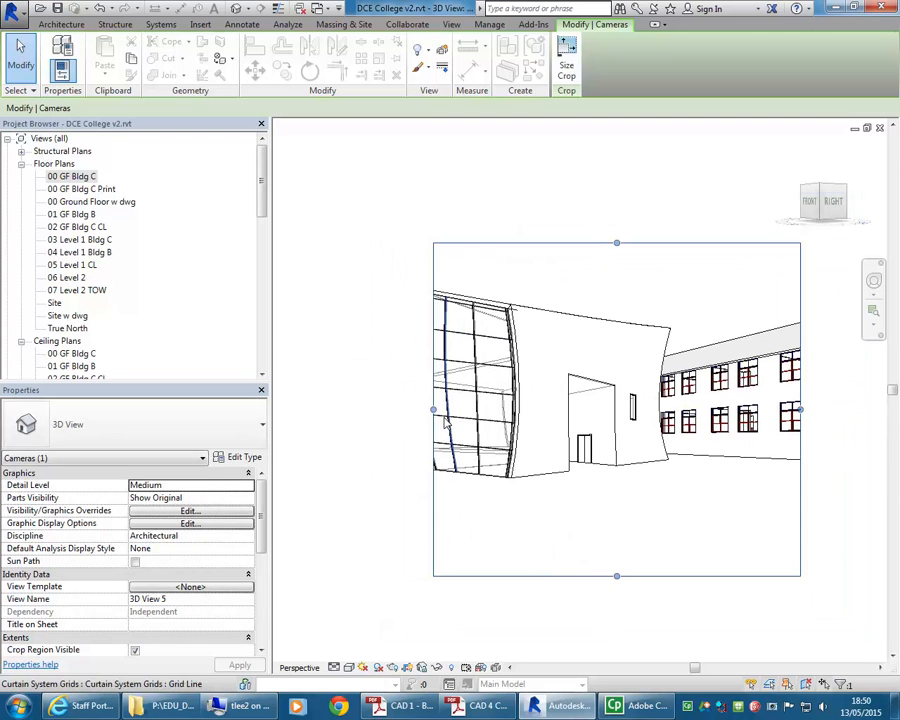
pyautogui.moveTo(430, 410); pyautogui.dragTo(325, 412)
pyautogui.moveTo(362, 445); pyautogui.dragTo(428, 512, button='middle')
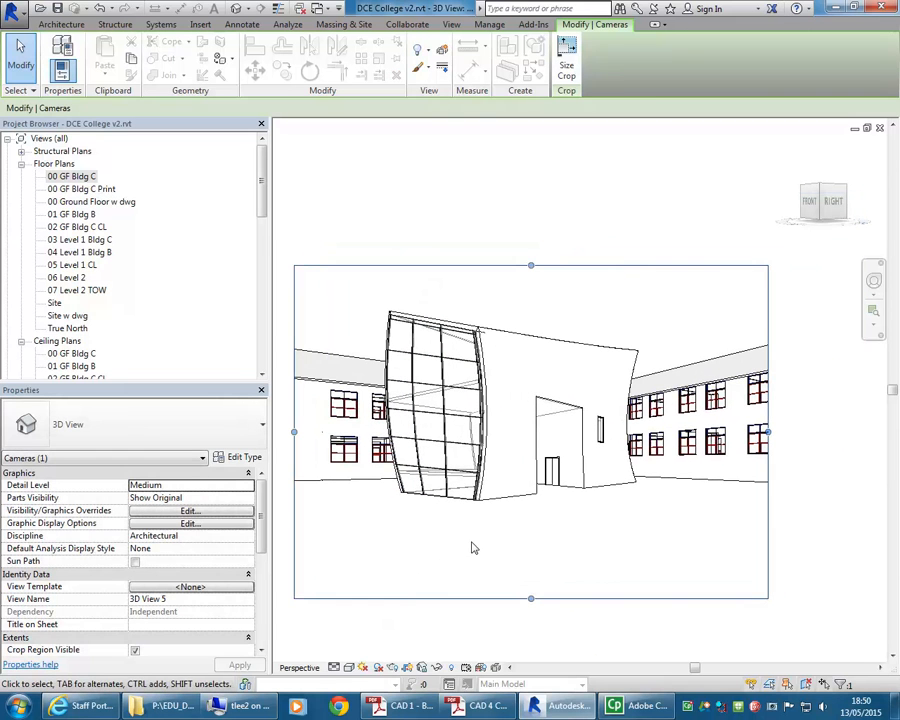
pyautogui.click(516, 565)
# Orbit 3D View 5 to look through the building's opening, and trim the left side of its crop region
pyautogui.keyDown('shift'); pyautogui.moveTo(548, 614); pyautogui.dragTo(529, 552, button='middle'); pyautogui.keyUp('shift')
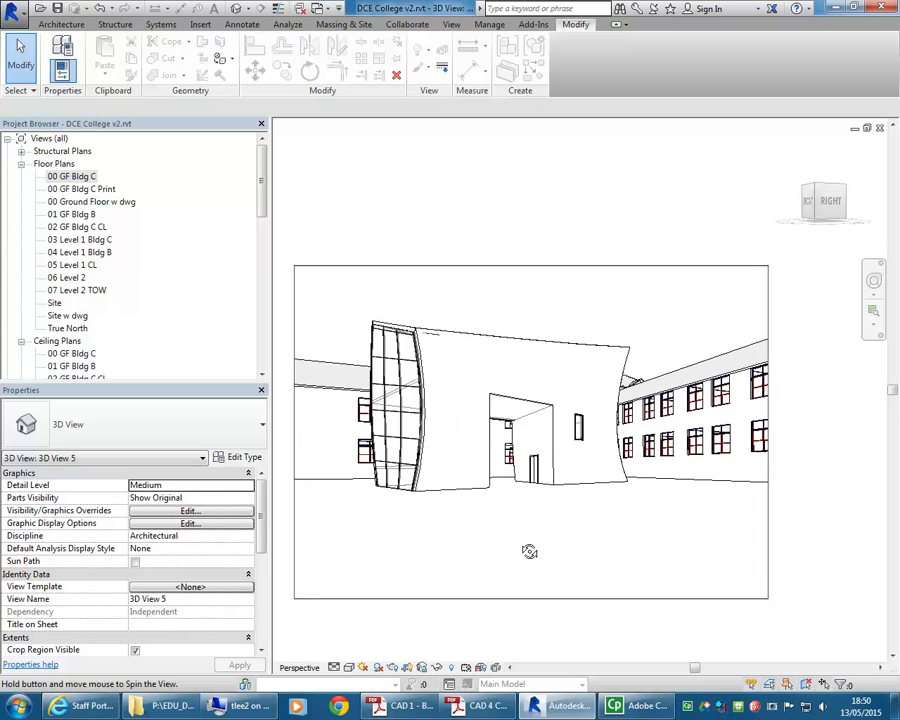
pyautogui.scroll(1, 486, 528)
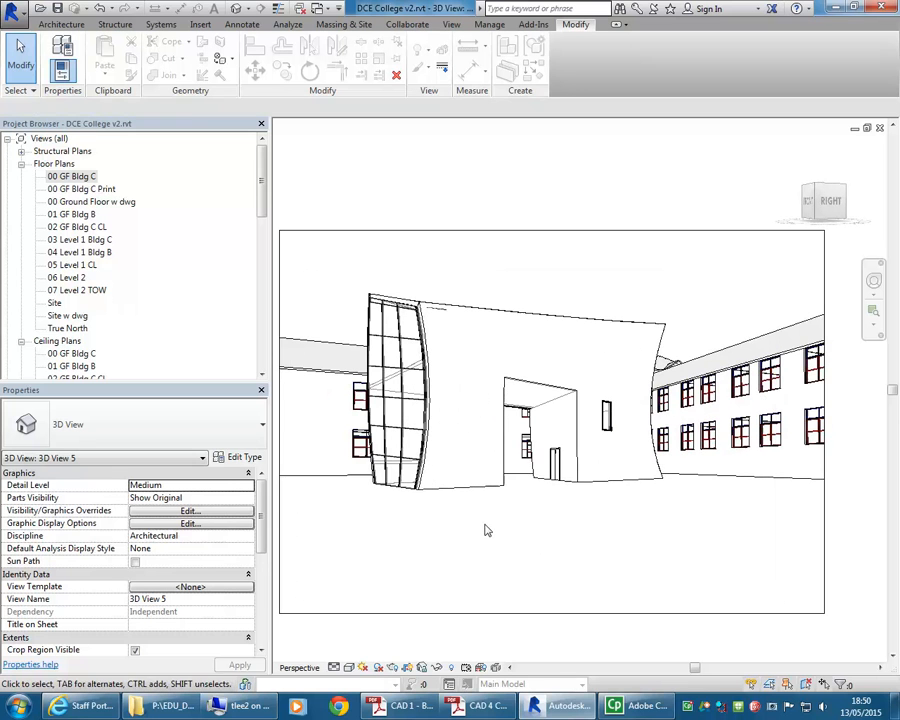
pyautogui.moveTo(458, 544); pyautogui.dragTo(477, 563, button='middle')
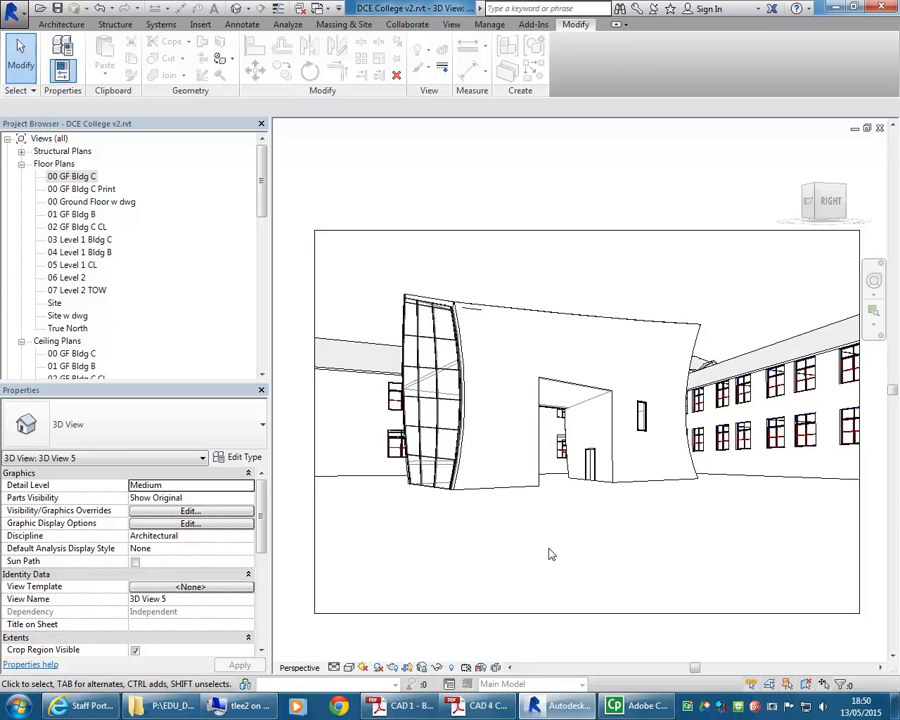
pyautogui.click(314, 430)
pyautogui.moveTo(314, 422); pyautogui.dragTo(363, 422)
pyautogui.scroll(1, 539, 545)
pyautogui.click(532, 542)
pyautogui.moveTo(544, 546); pyautogui.dragTo(504, 531, button='middle')
pyautogui.scroll(-2, 532, 547)
pyautogui.scroll(1, 504, 531)
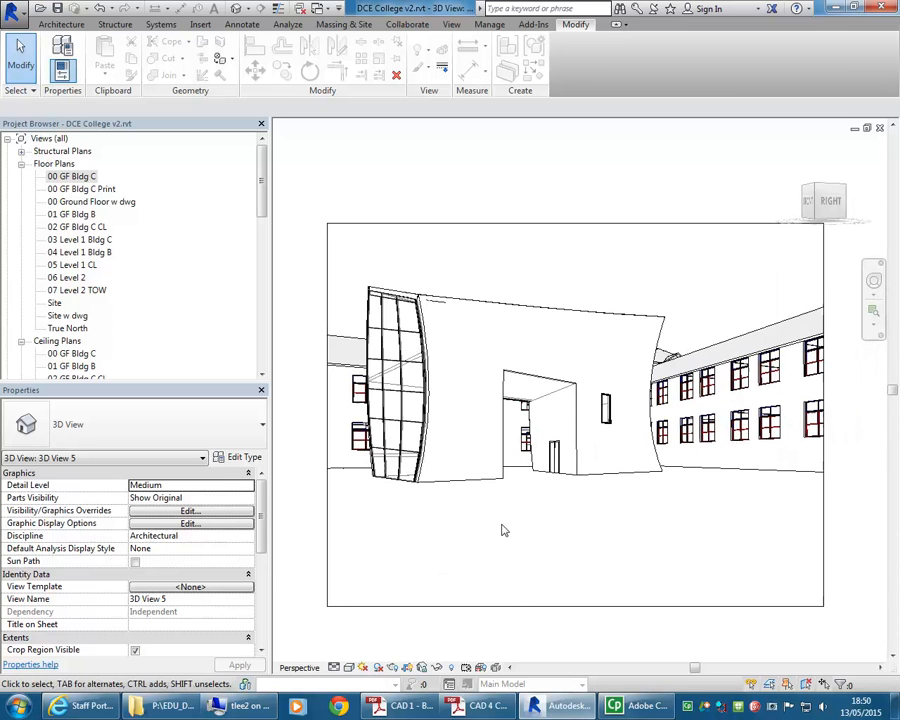
# Set the camera view's solar study to Still and turn on shadows
pyautogui.click(379, 667)
pyautogui.click(379, 667)
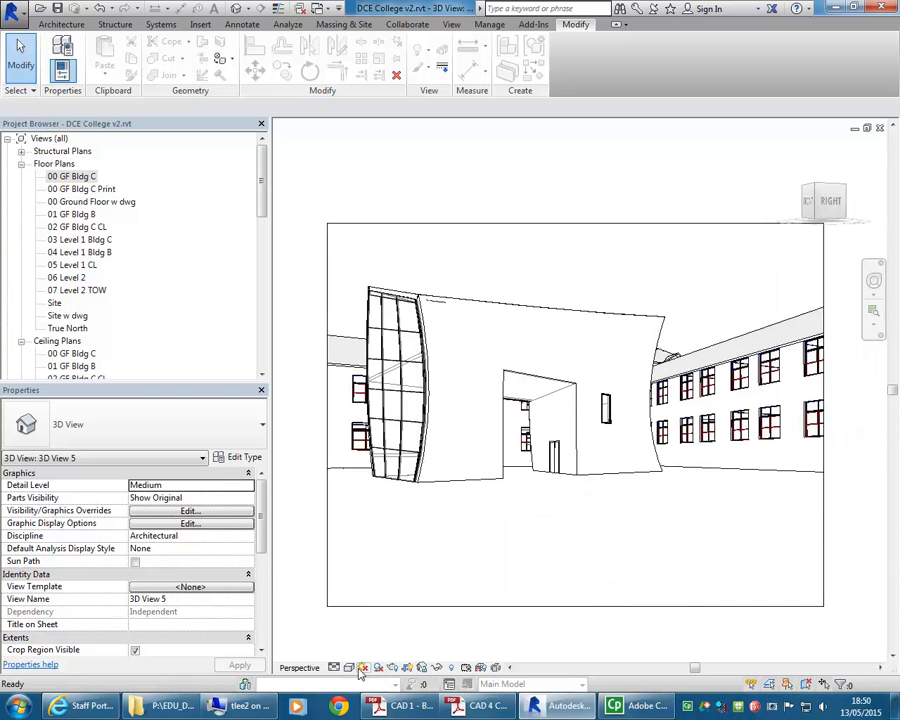
pyautogui.click(362, 667)
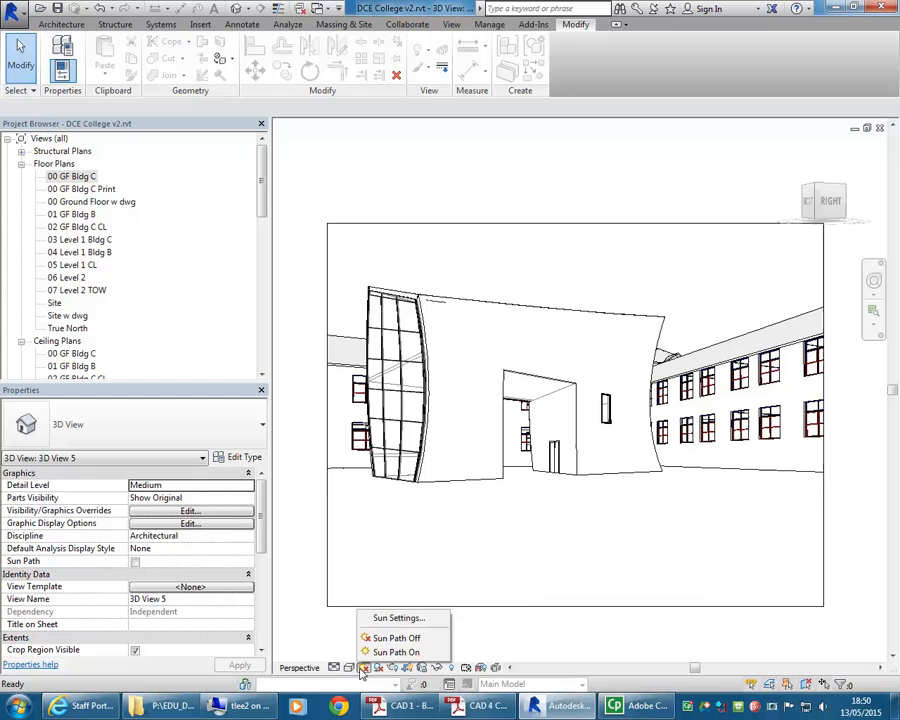
pyautogui.click(378, 619)
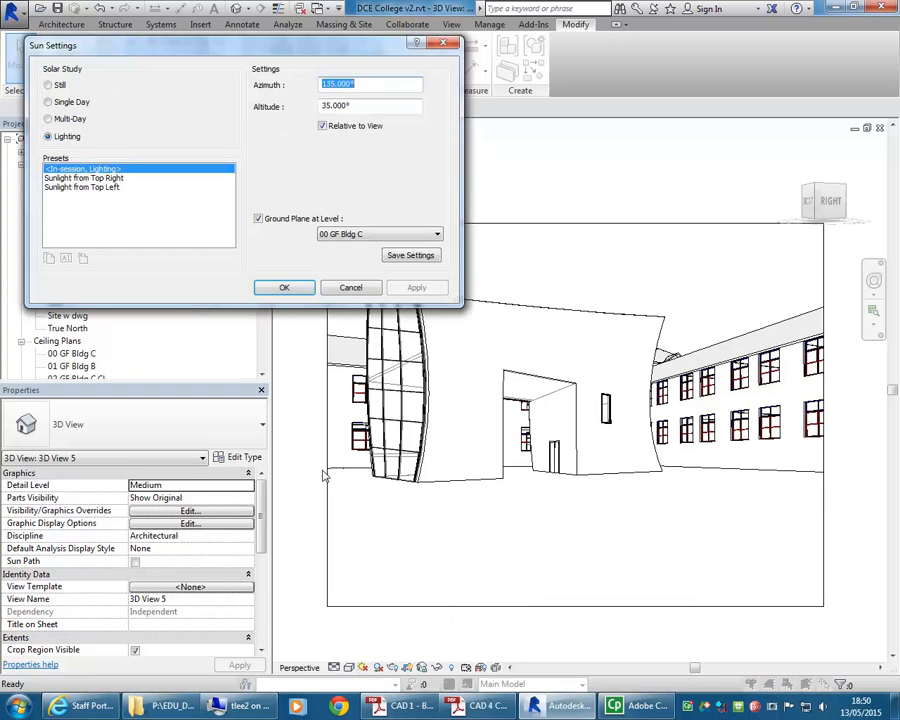
pyautogui.click(55, 87)
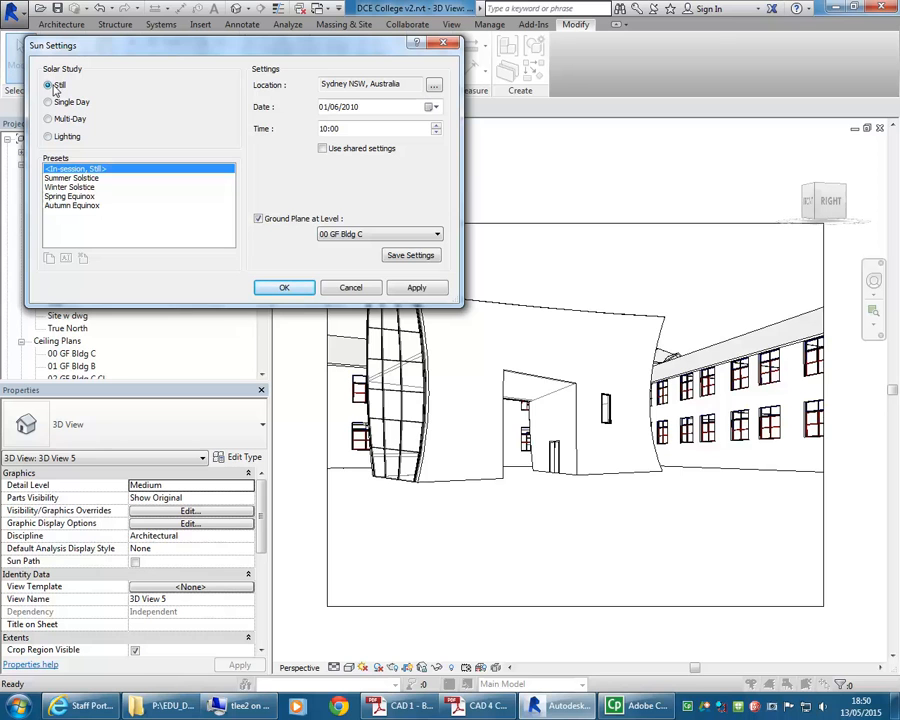
pyautogui.click(285, 288)
pyautogui.click(378, 667)
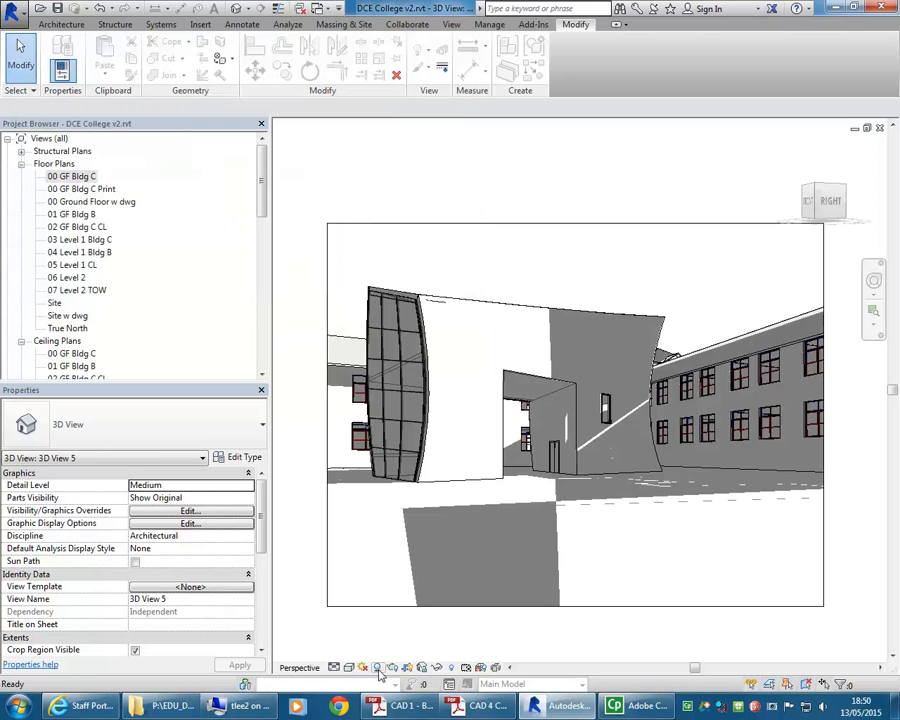
# Turn off the ground plane in the sun settings, try the shadows at 14:00, and set the time to 11:00
pyautogui.click(365, 668)
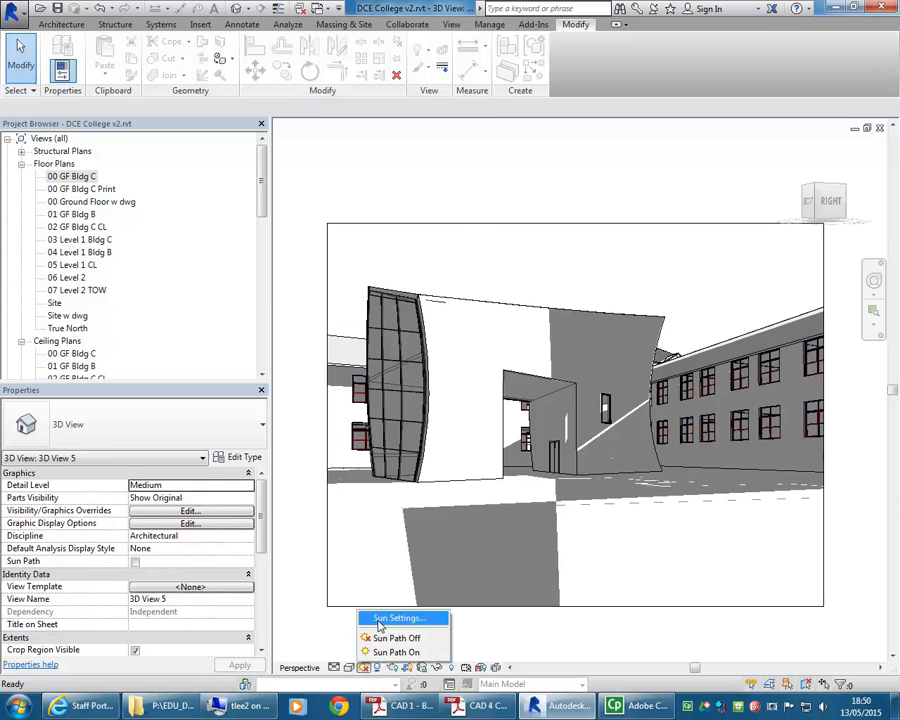
pyautogui.click(405, 558)
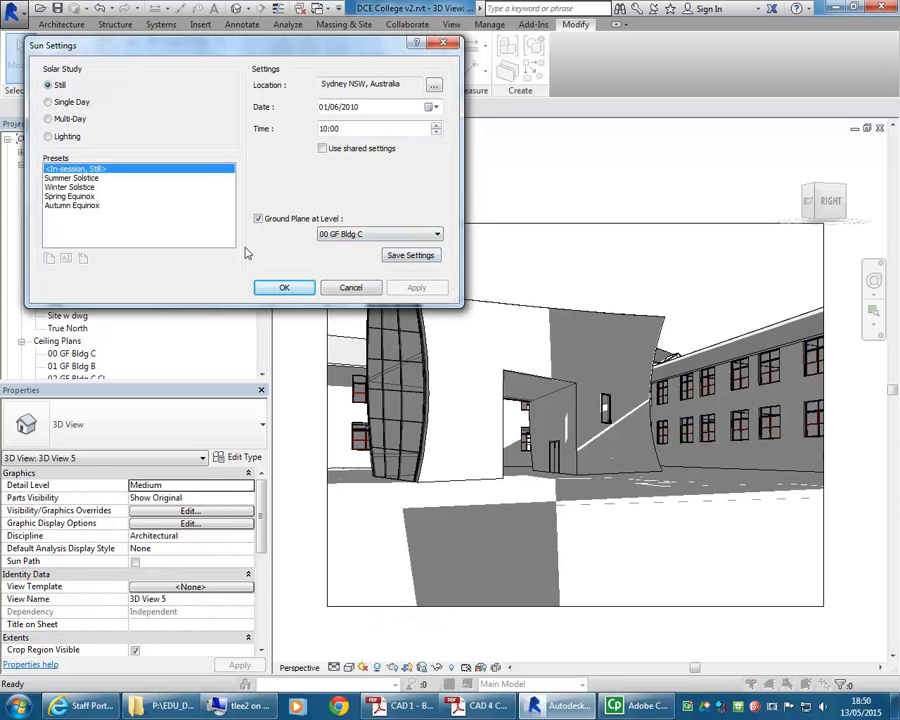
pyautogui.click(259, 219)
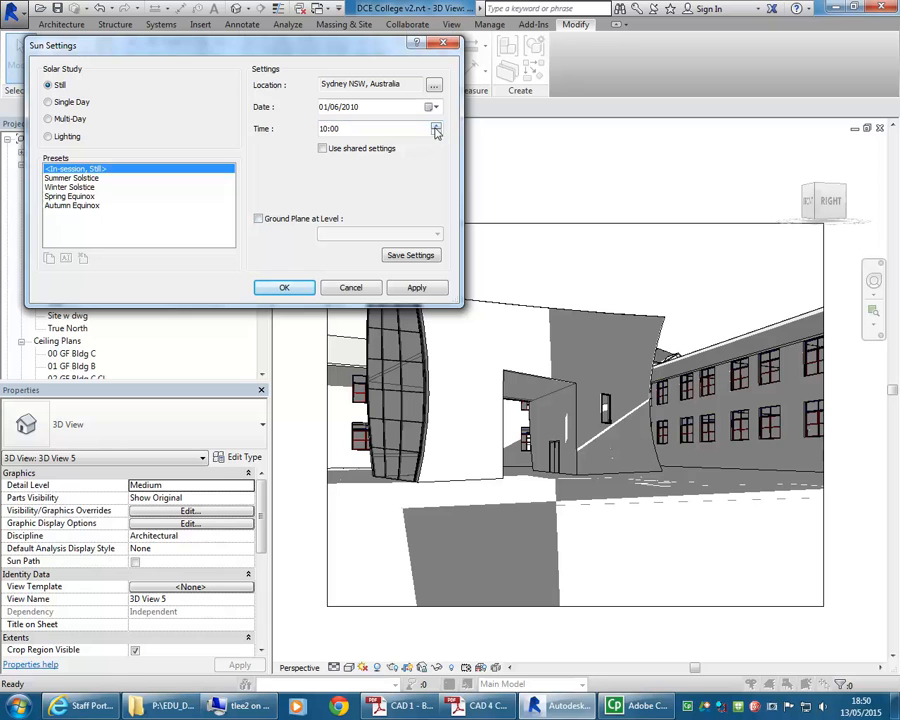
pyautogui.click(417, 288)
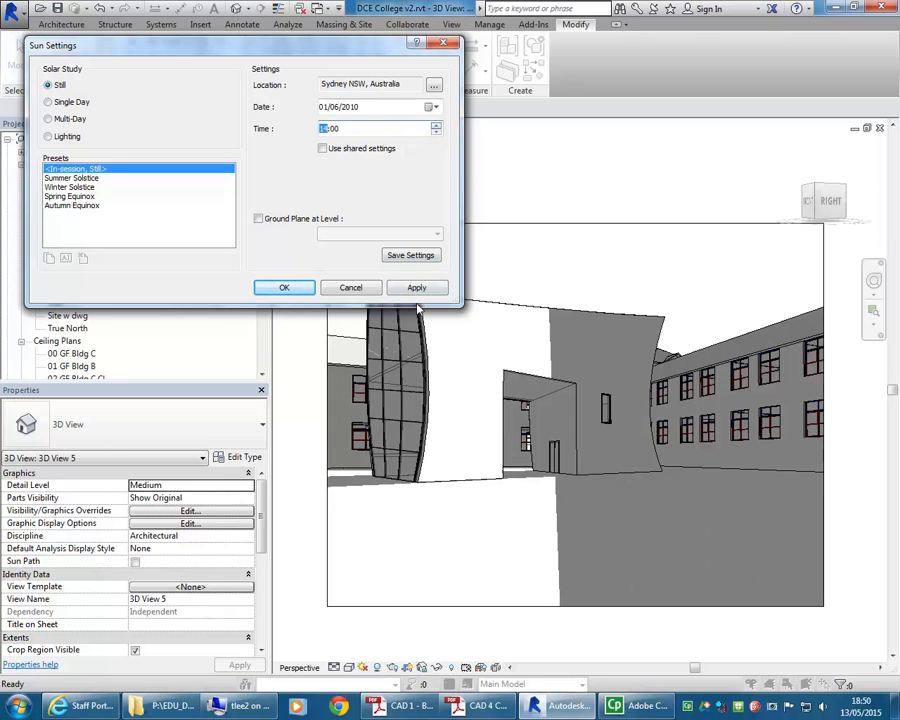
pyautogui.click(417, 288)
pyautogui.click(435, 132)
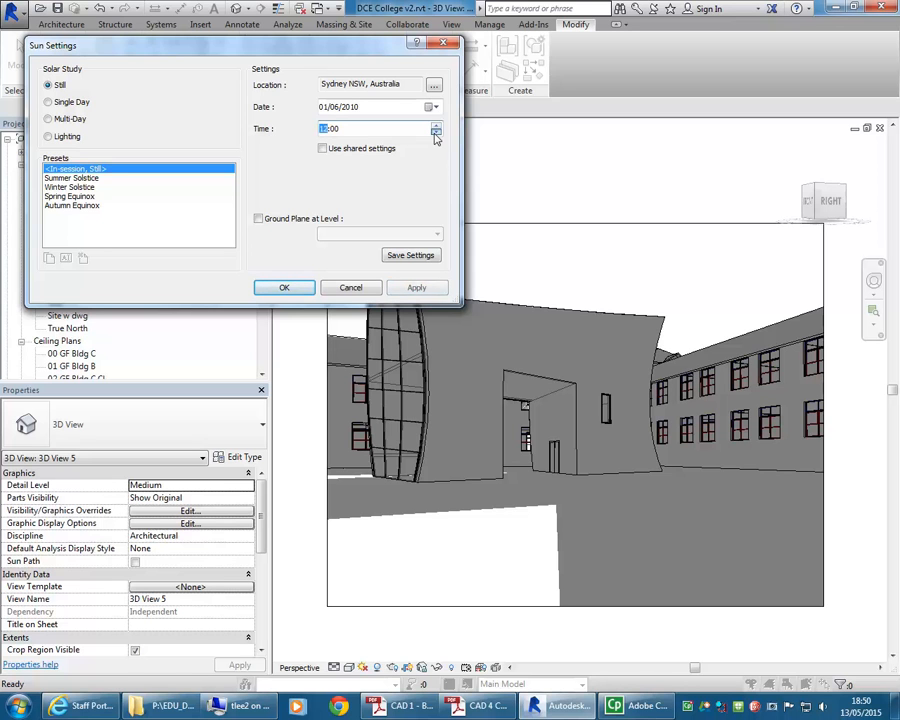
# Set the solar study date to 20/11/2010 and apply the sun settings
pyautogui.click(432, 107)
pyautogui.click(466, 130)
pyautogui.click(466, 130)
pyautogui.click(466, 130)
pyautogui.click(466, 130)
pyautogui.click(466, 130)
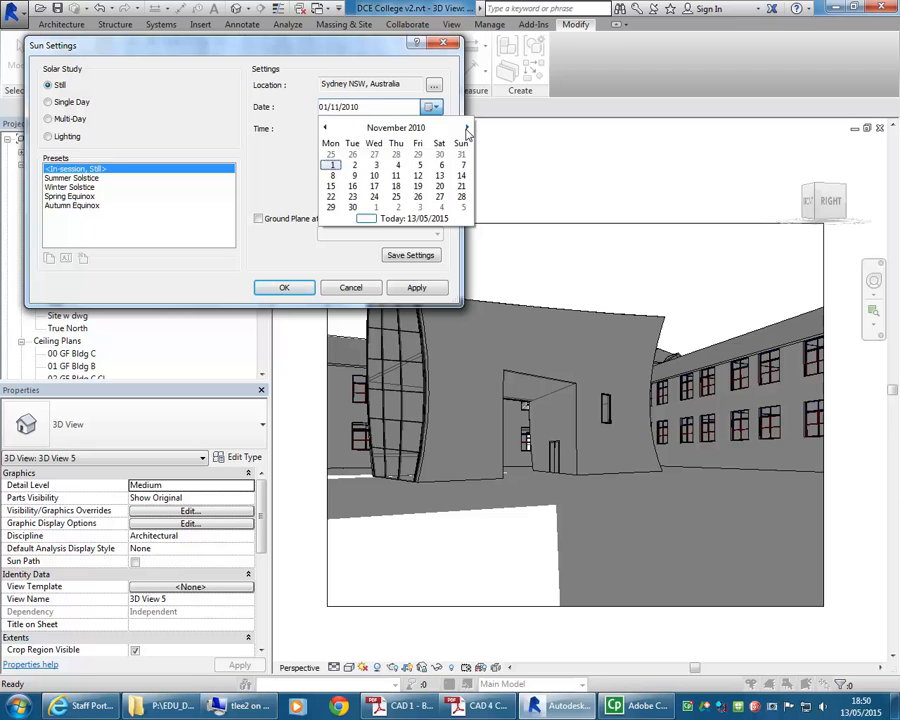
pyautogui.click(439, 186)
pyautogui.click(416, 288)
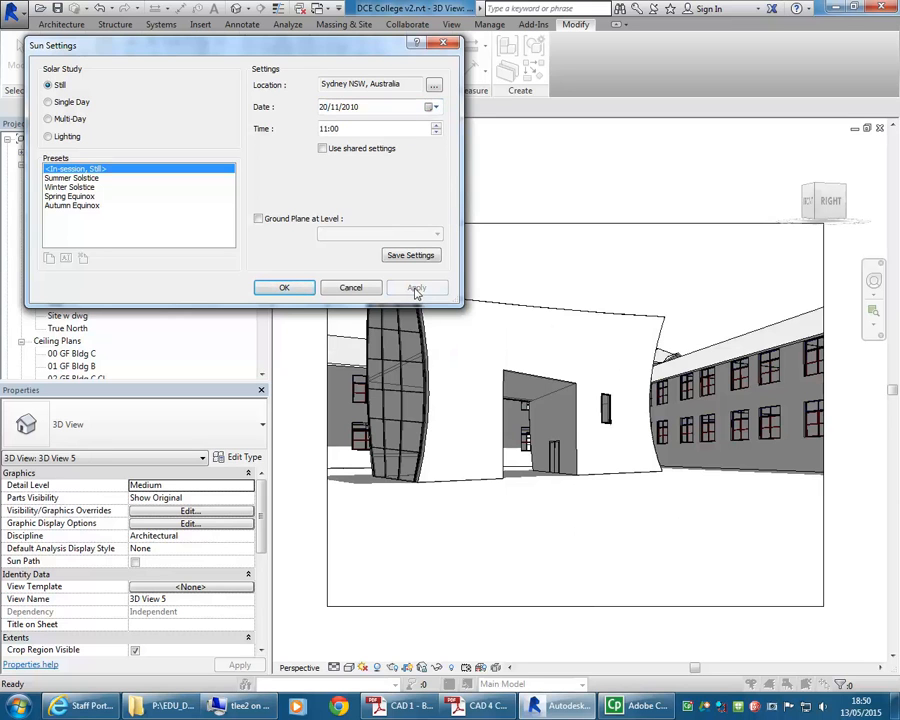
pyautogui.click(284, 289)
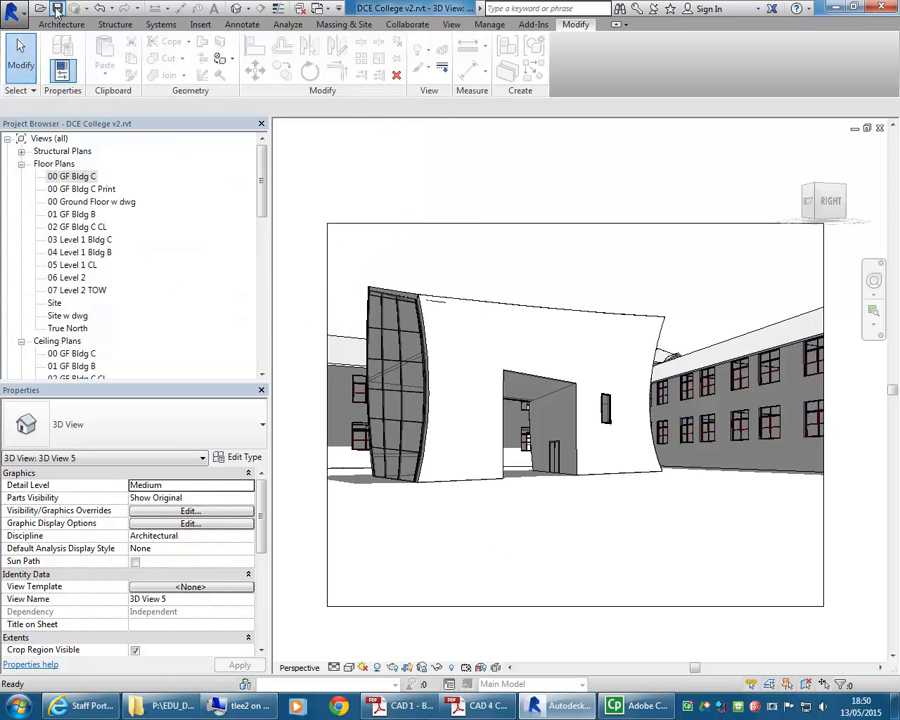
# Find and launch 3ds Max Design 2015
pyautogui.press('super')
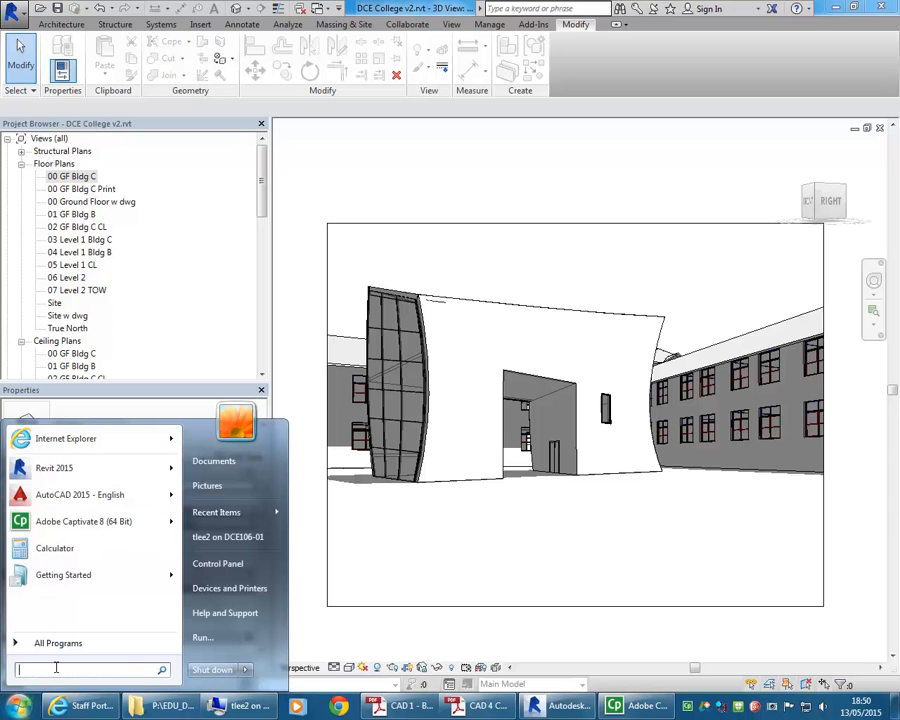
pyautogui.write('3d')
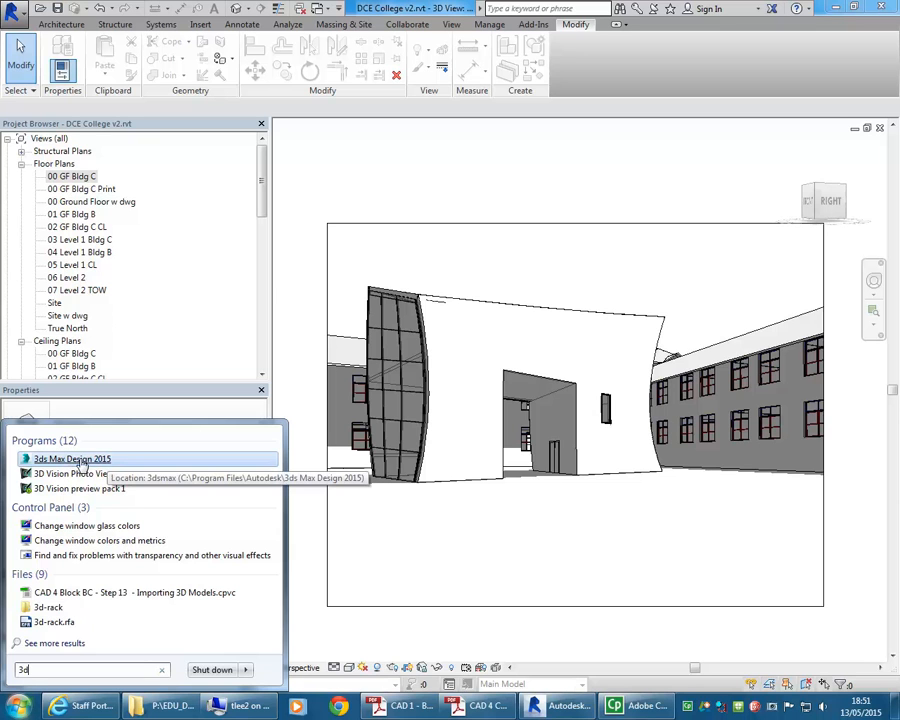
pyautogui.click(77, 461)
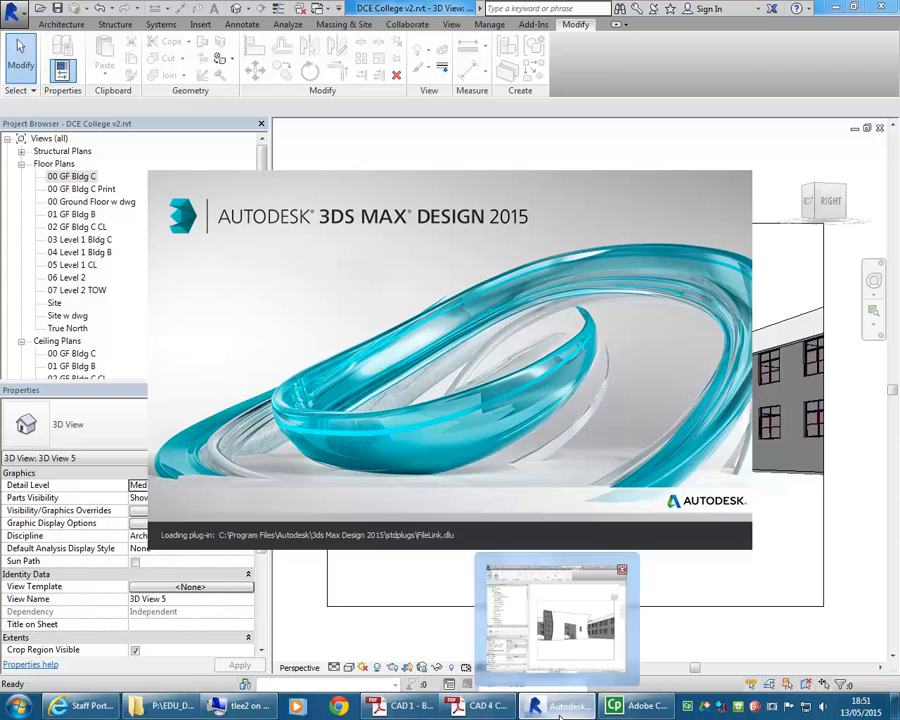
# Switch to Revit and look through the suite workflows available for sending the model to 3ds Max Design or Showcase
pyautogui.click(530, 660)
pyautogui.click(10, 10)
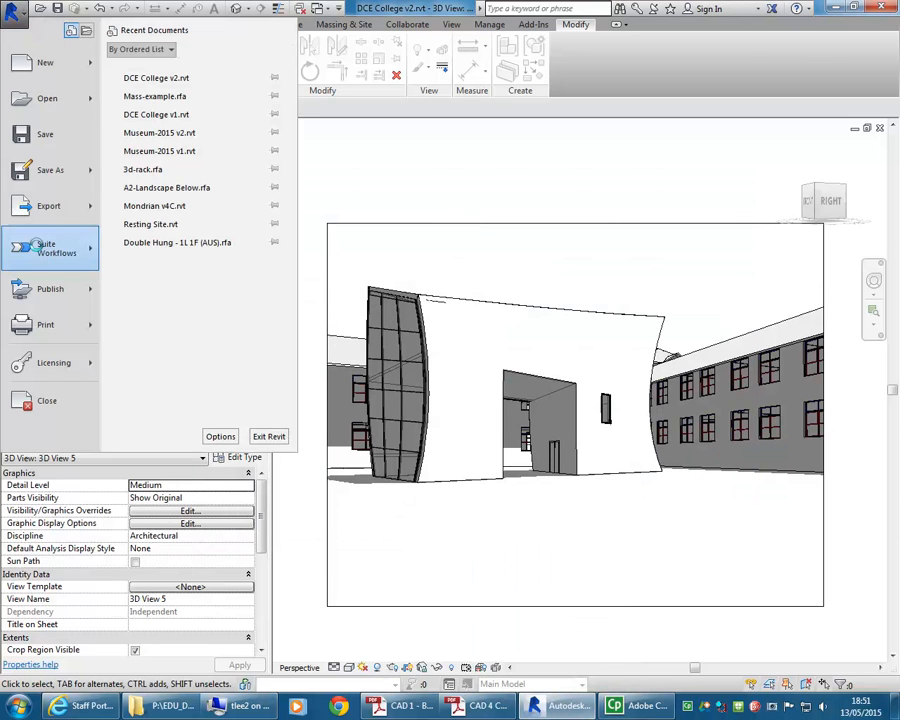
pyautogui.moveTo(23, 248)
pyautogui.moveTo(60, 248)
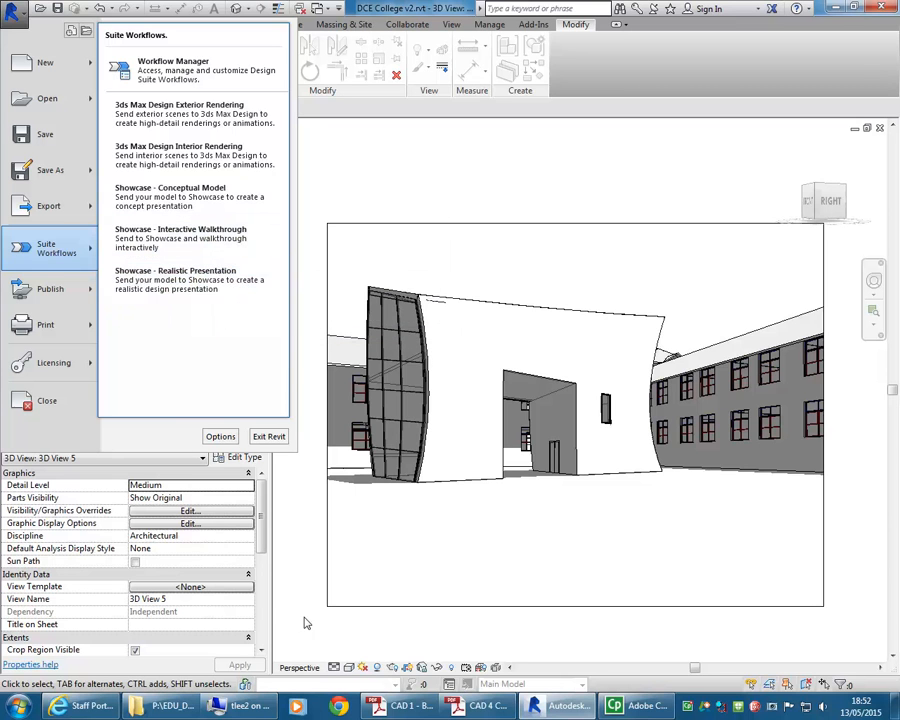
pyautogui.click(18, 706)
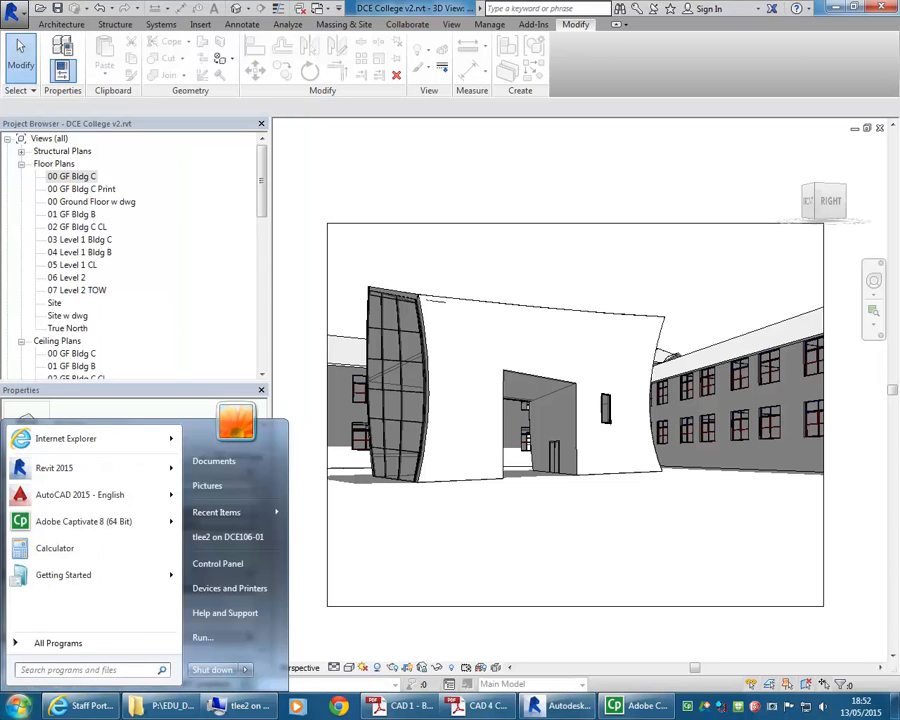
pyautogui.click(14, 704)
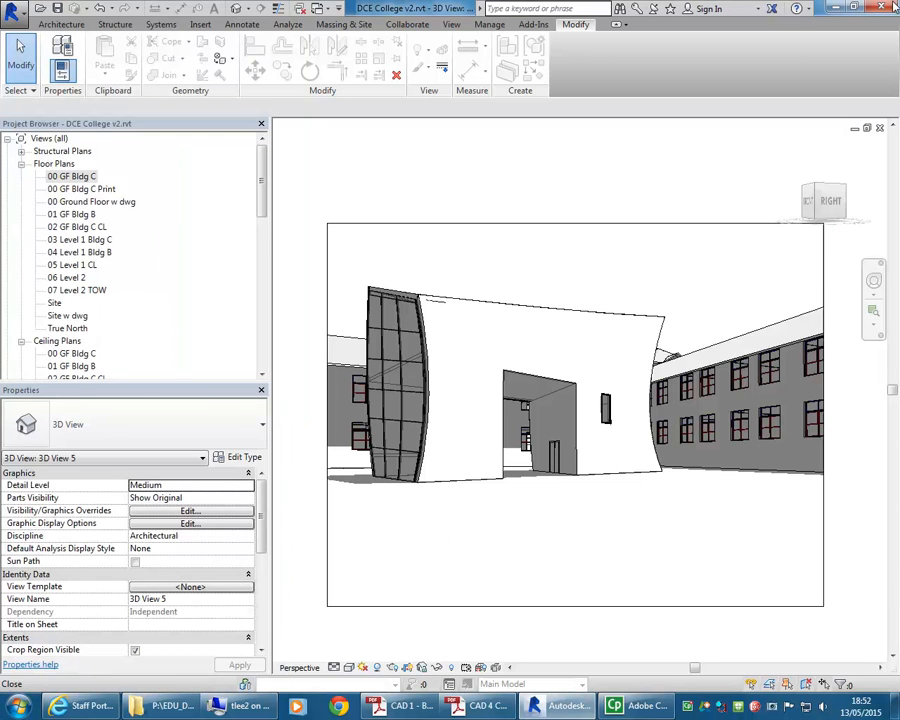
pyautogui.click(838, 9)
pyautogui.click(348, 436)
pyautogui.click(678, 503)
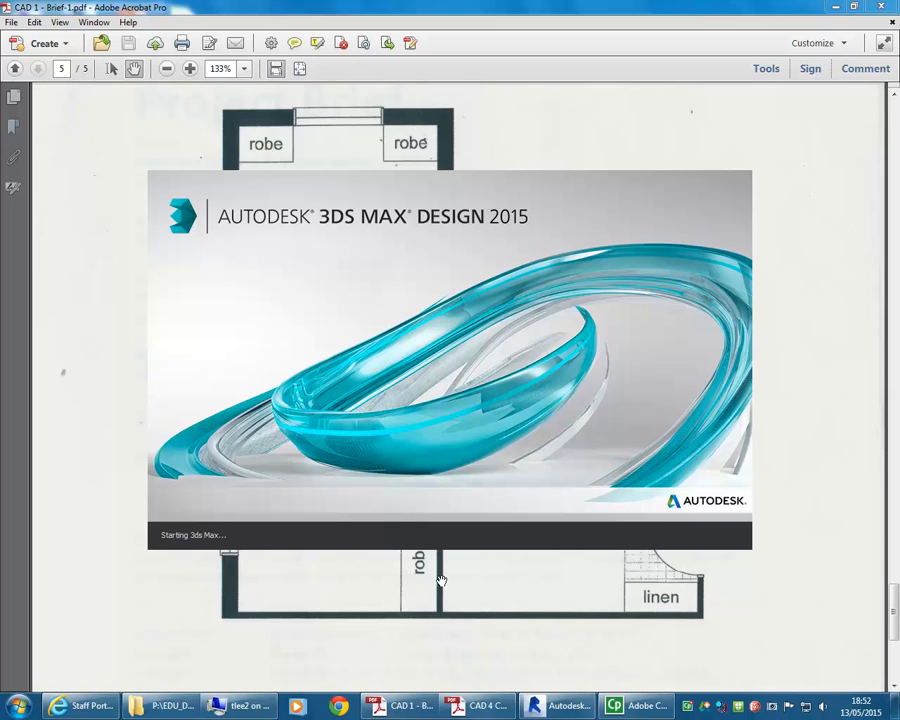
pyautogui.click(556, 708)
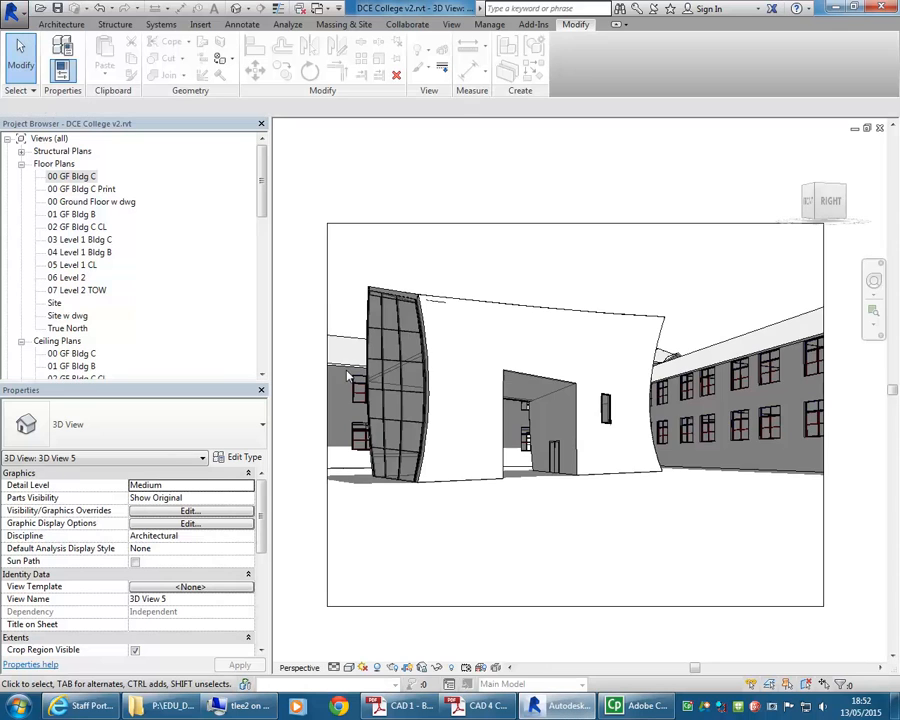
# Turn off shadows in 3D View 5 and render the view at draft quality with the Exterior: Sun only scheme
pyautogui.click(379, 670)
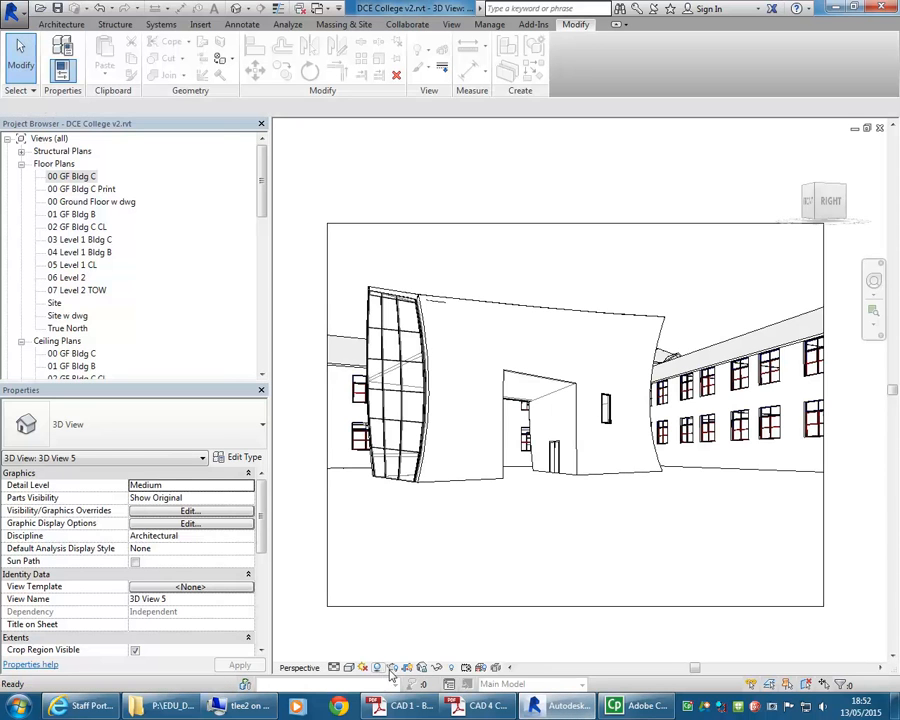
pyautogui.click(392, 671)
pyautogui.click(59, 42)
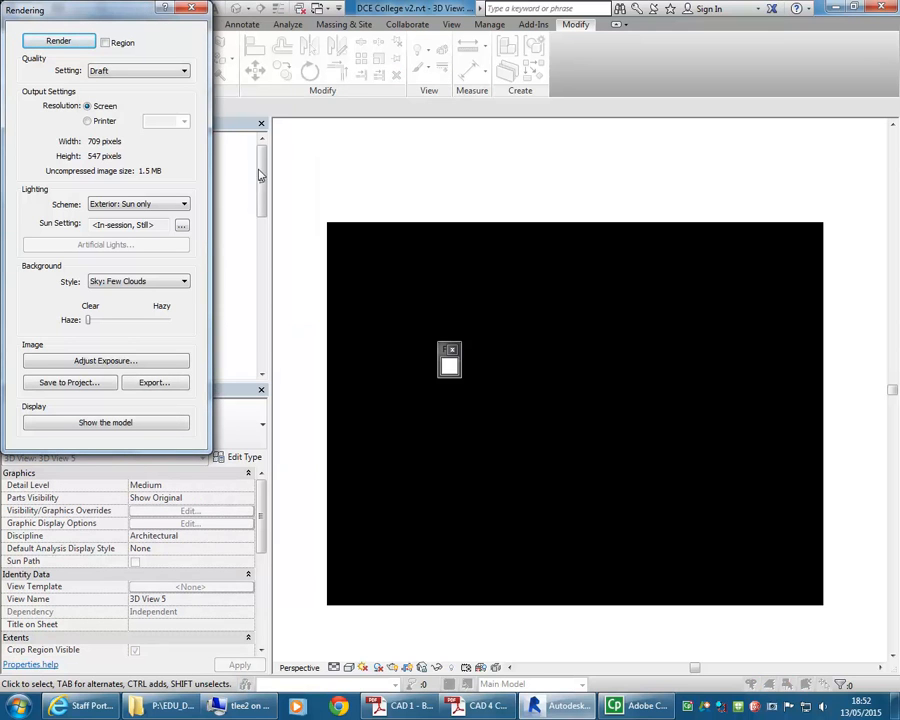
pyautogui.click(452, 350)
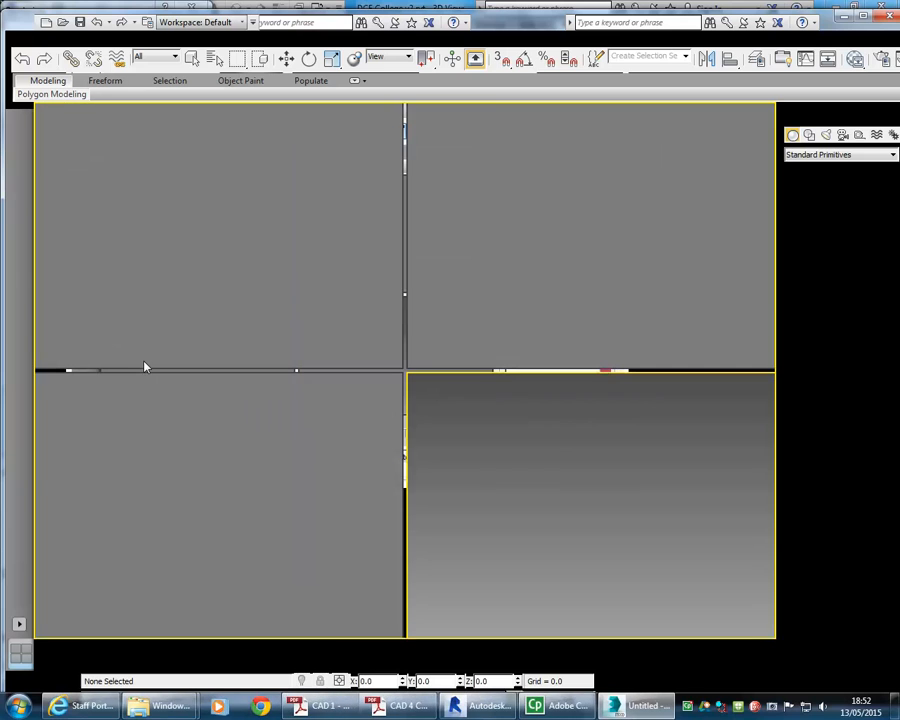
pyautogui.click(474, 712)
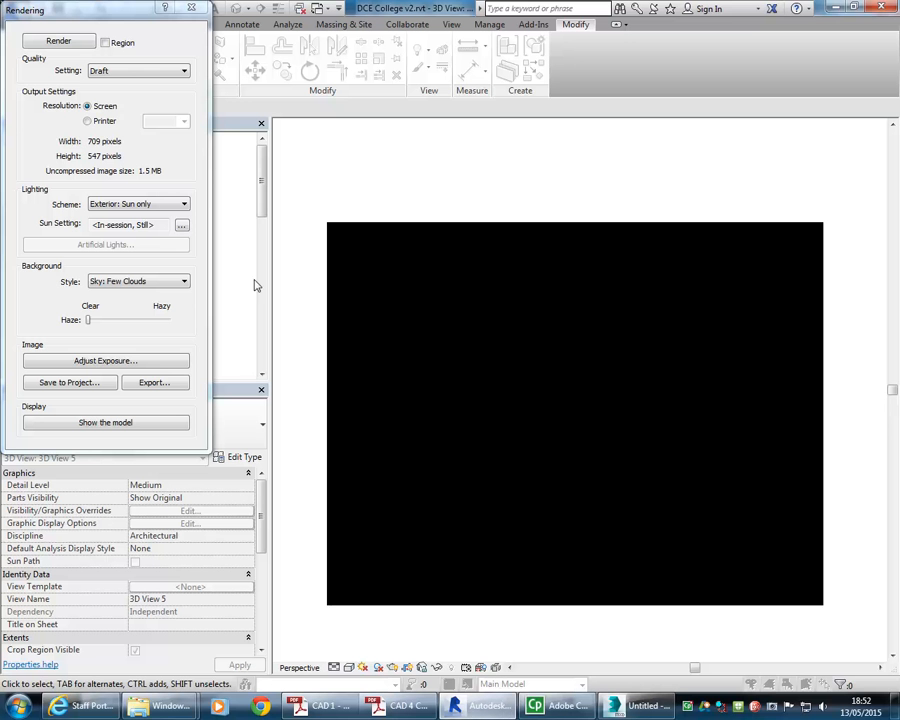
pyautogui.click(191, 8)
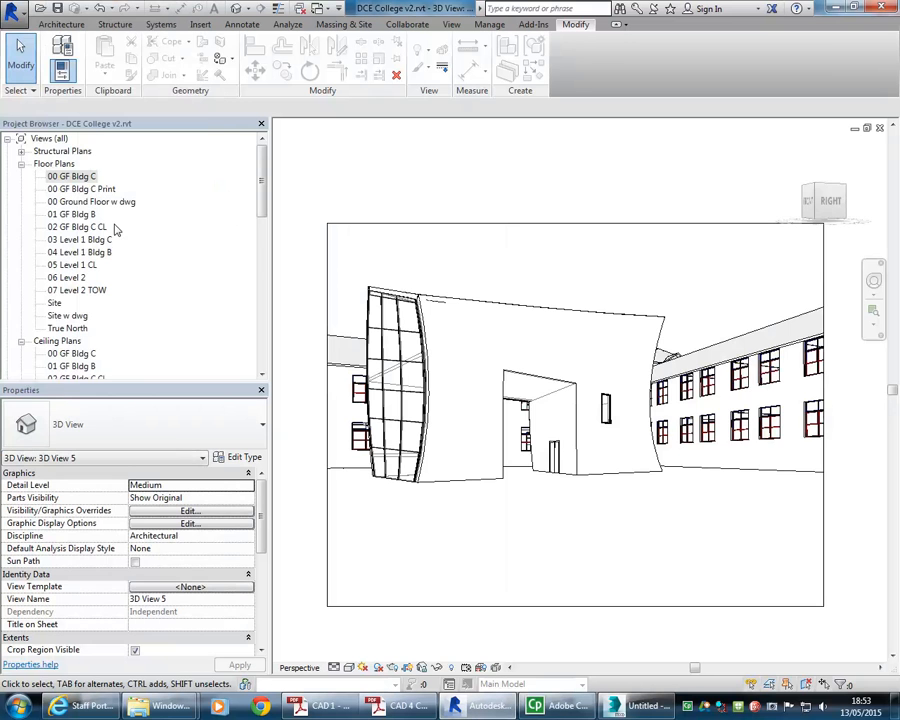
# Open the 00 GF Bldg C floor plan and show the camera of 3D View 5 in it
pyautogui.doubleClick(88, 179)
pyautogui.moveTo(262, 187); pyautogui.dragTo(261, 281)
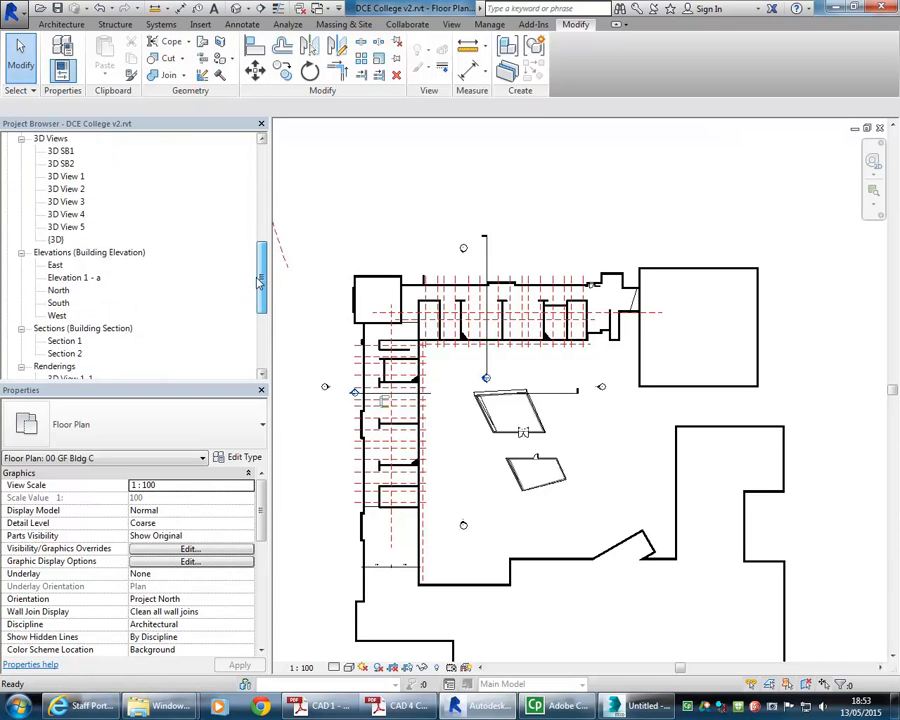
pyautogui.rightClick(68, 228)
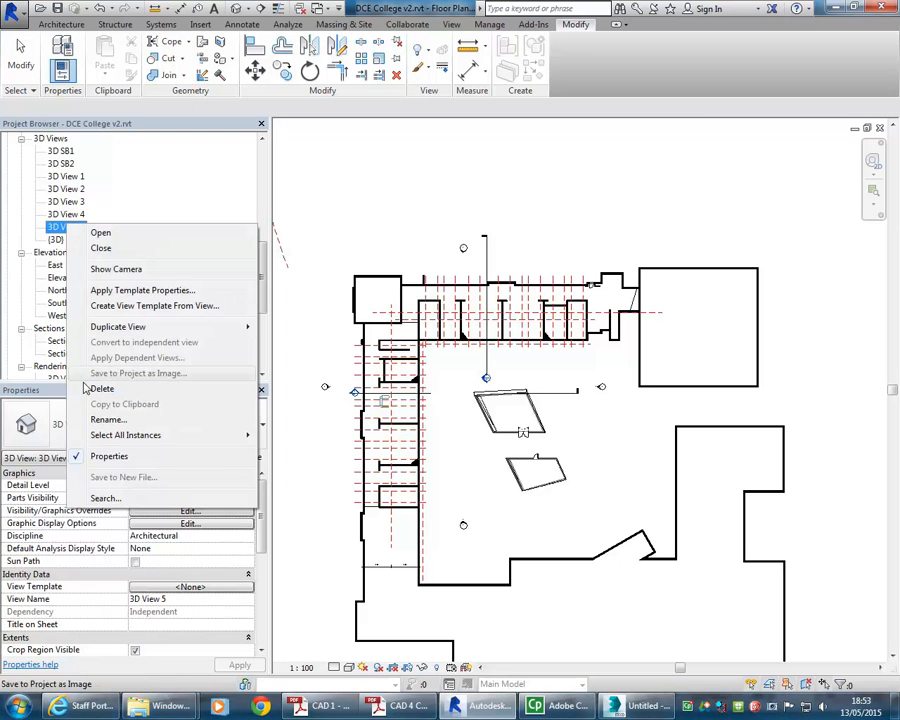
pyautogui.click(130, 269)
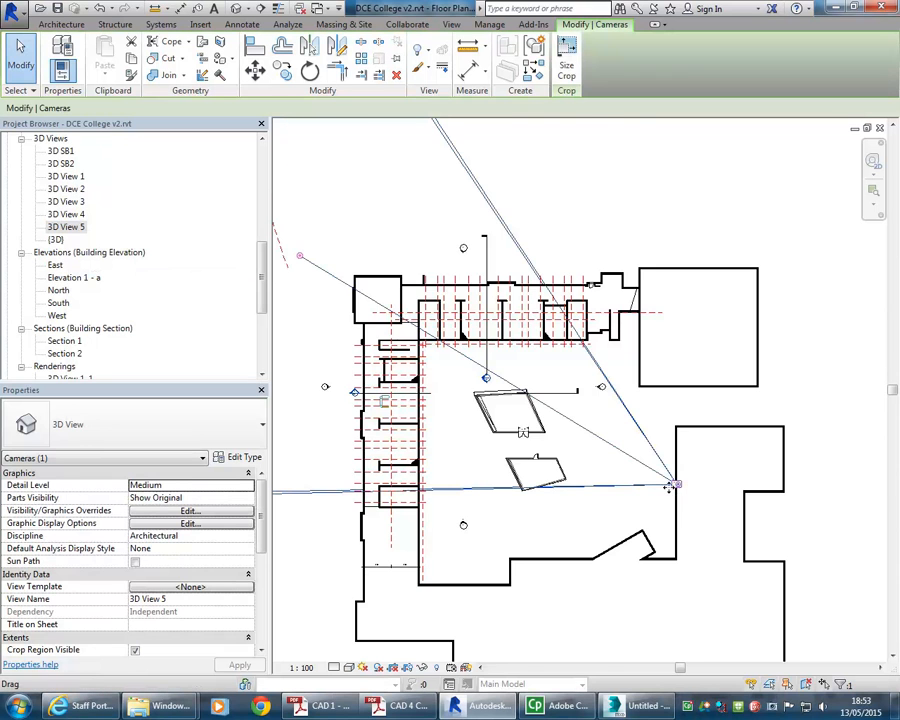
# Move the camera's eye point slightly away from the neighbouring building's wall into the courtyard and open its 3D view
pyautogui.scroll(5, 674, 490)
pyautogui.moveTo(693, 483); pyautogui.dragTo(666, 481)
pyautogui.scroll(-4, 552, 376)
pyautogui.moveTo(556, 379); pyautogui.dragTo(706, 426, button='middle')
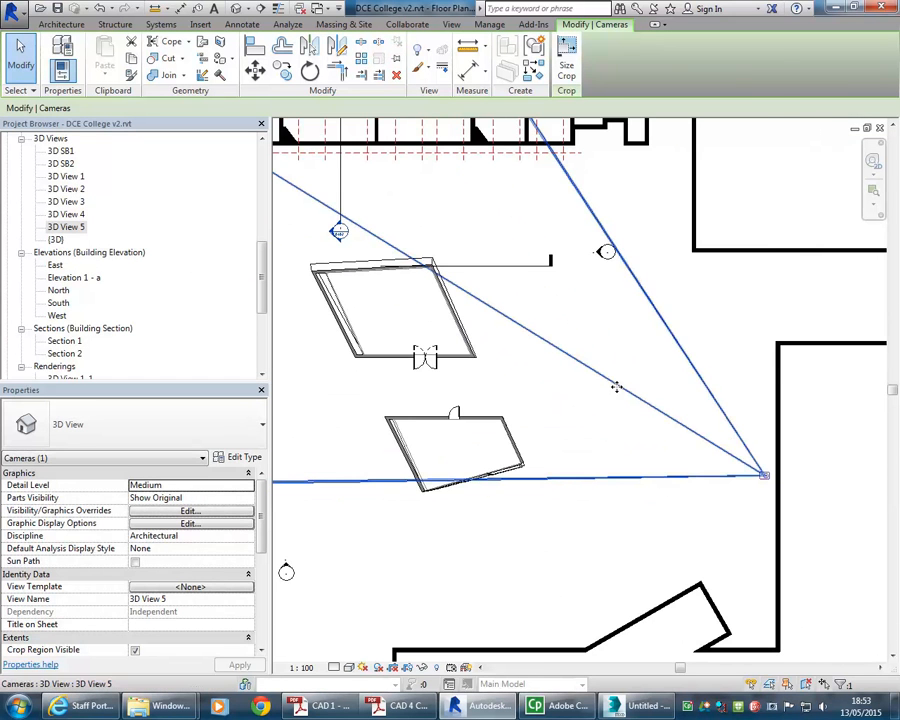
pyautogui.rightClick(610, 387)
pyautogui.click(676, 96)
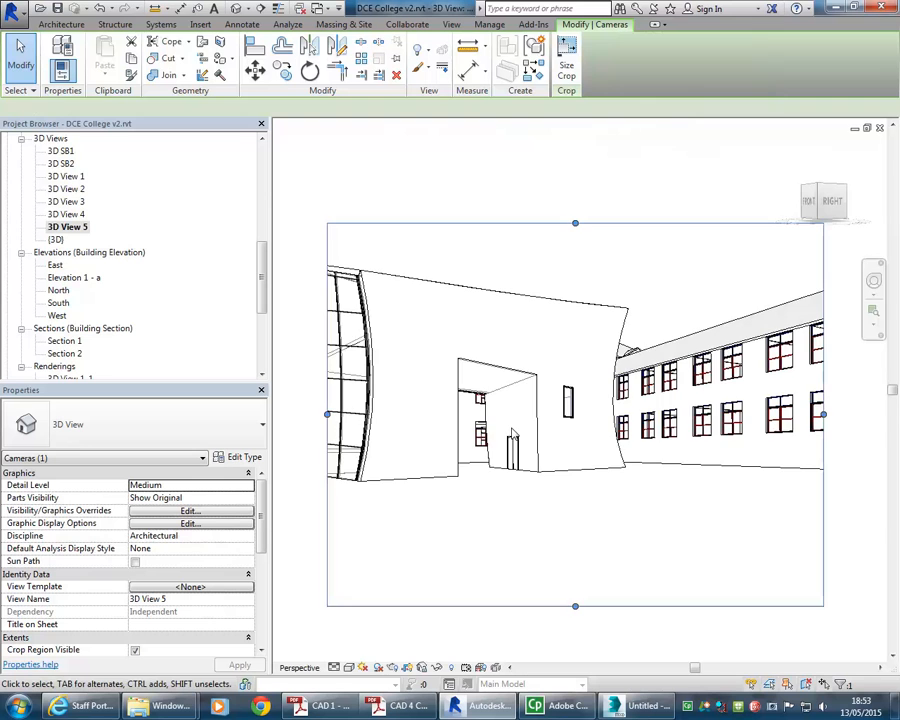
# Render the repositioned 3D View 5 at draft quality and screen resolution, and close the rendering settings
pyautogui.scroll(-1, 374, 514)
pyautogui.click(416, 554)
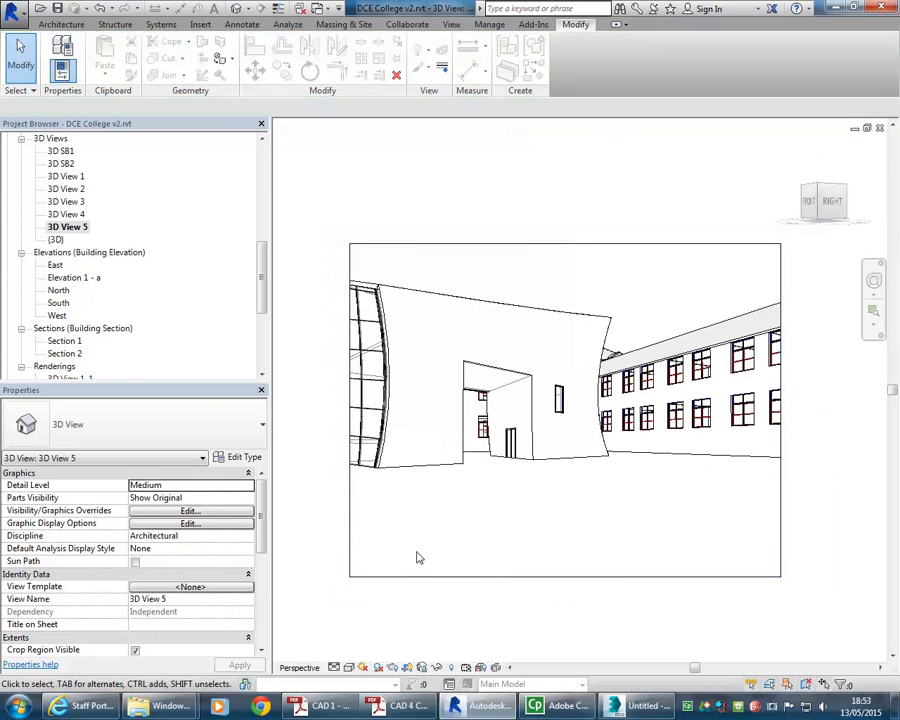
pyautogui.press('r')
pyautogui.press('r')
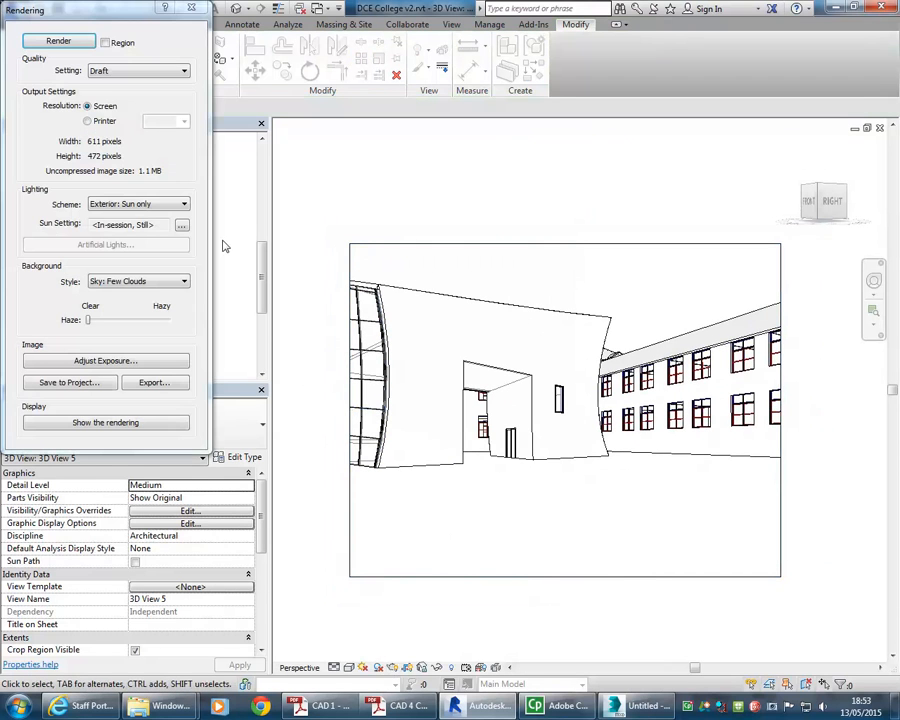
pyautogui.click(52, 41)
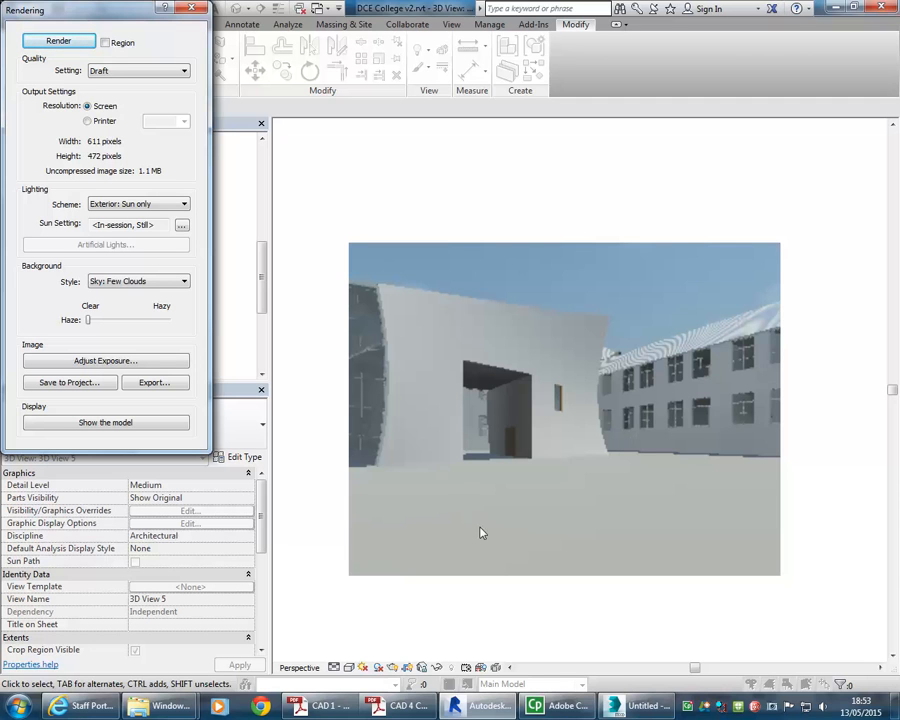
pyautogui.click(193, 10)
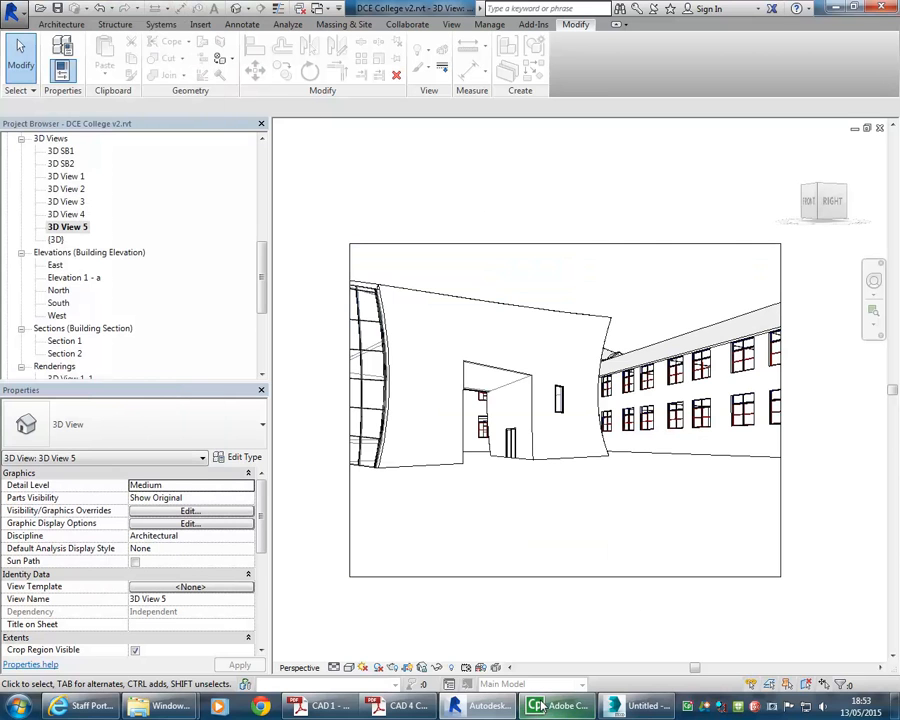
# Switch to 3ds Max Design, create a new scene with the default workspace, and maximize the program window
pyautogui.click(645, 706)
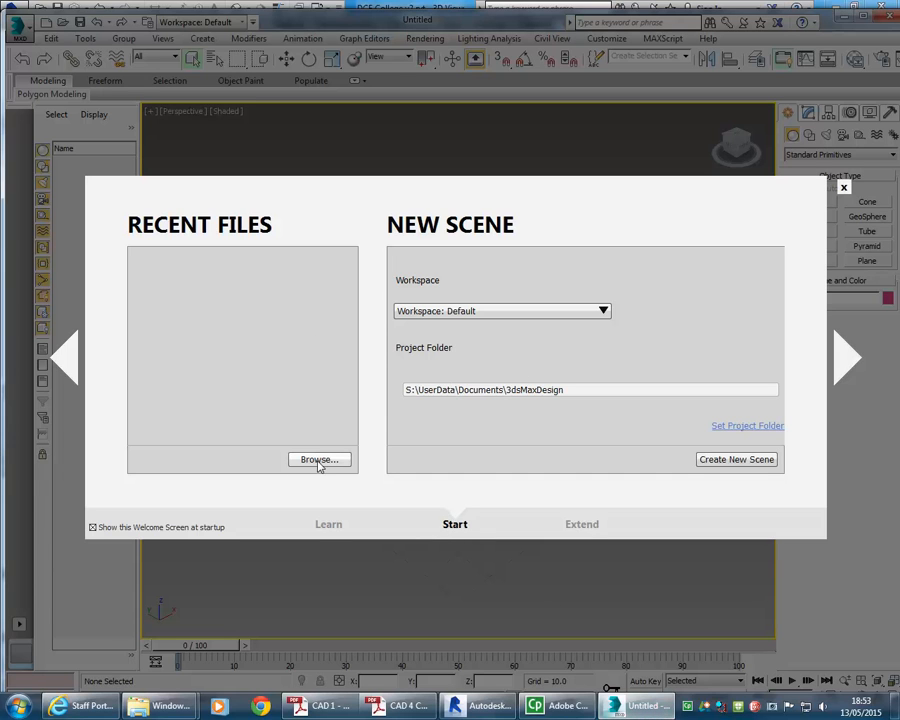
pyautogui.click(729, 462)
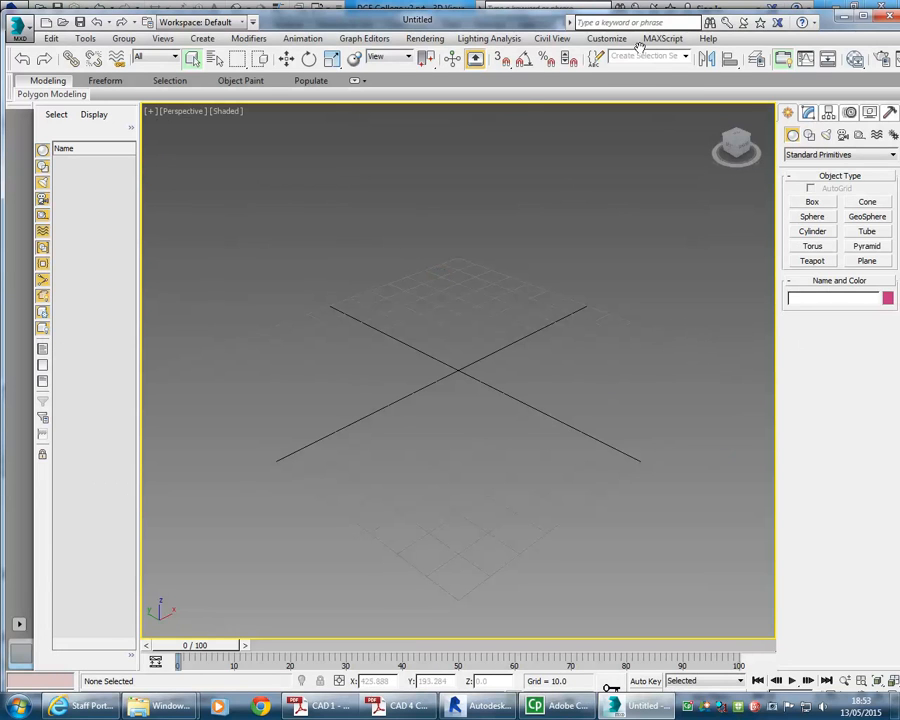
pyautogui.click(866, 16)
# Try a metric display unit scale in millimeters in the units setup
pyautogui.click(601, 24)
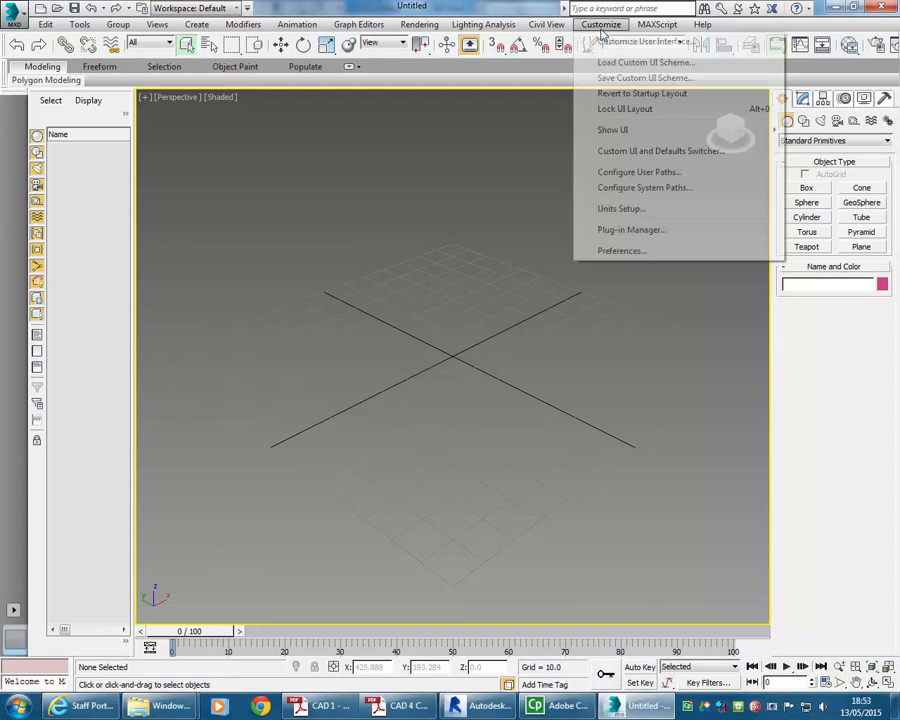
pyautogui.click(629, 210)
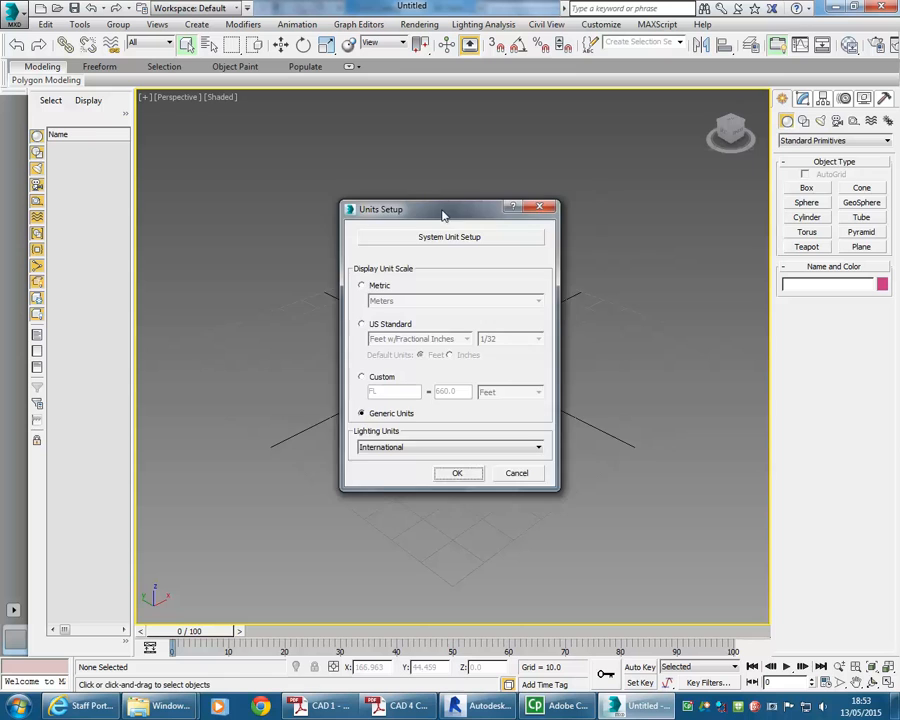
pyautogui.click(334, 223)
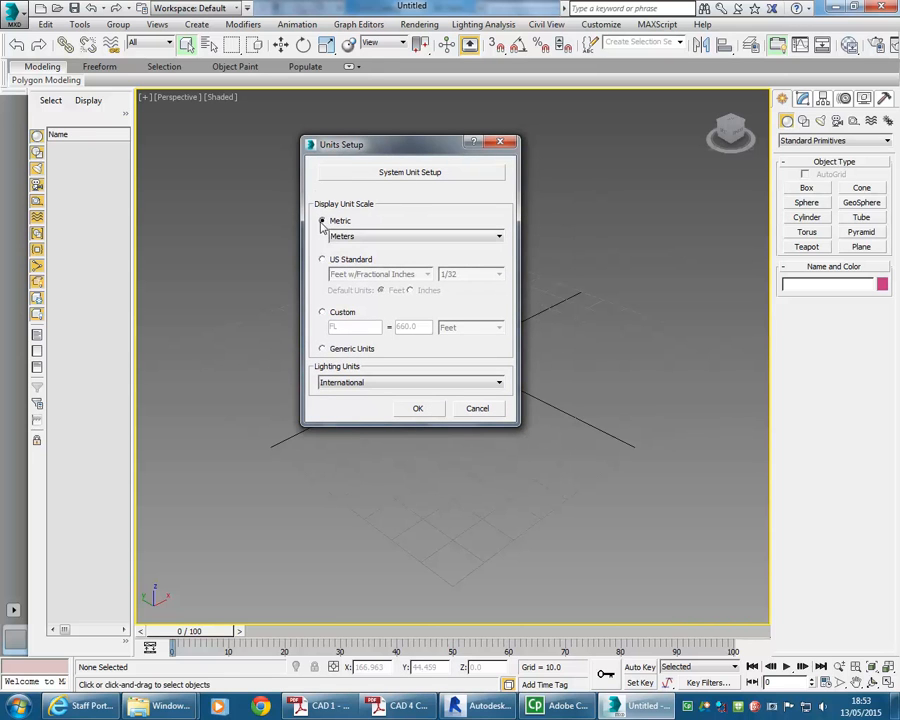
pyautogui.click(366, 237)
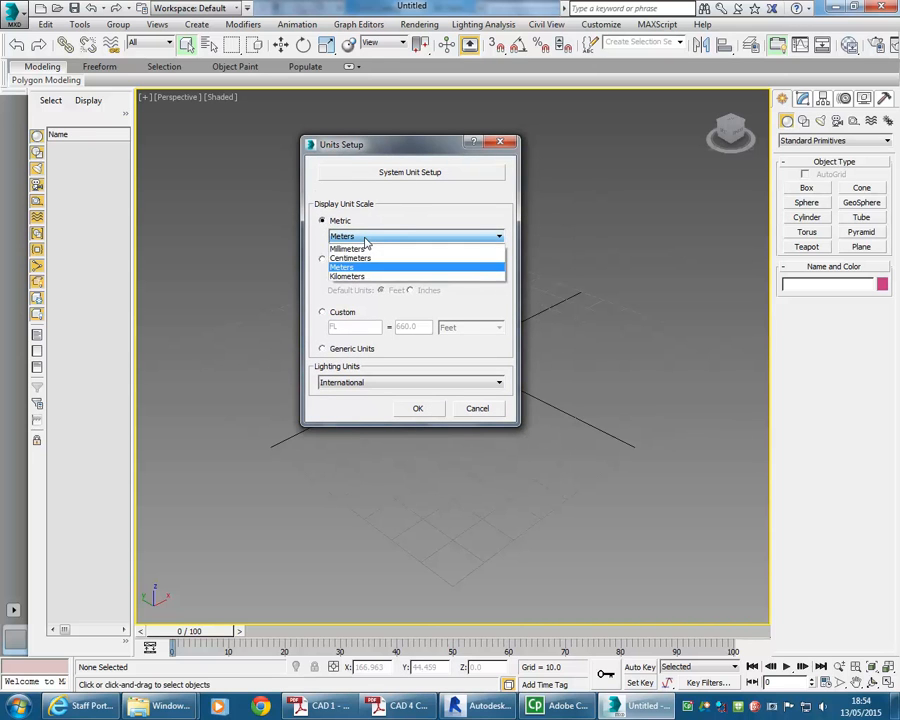
pyautogui.click(350, 248)
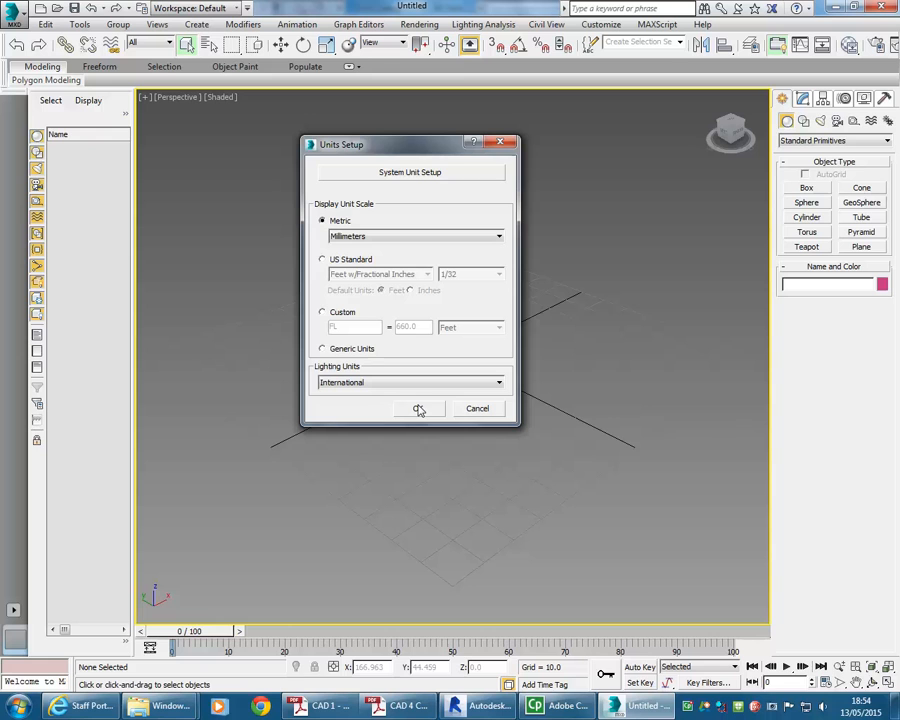
# Try feet and inches as the system unit scale, and cancel the whole units setup
pyautogui.click(410, 173)
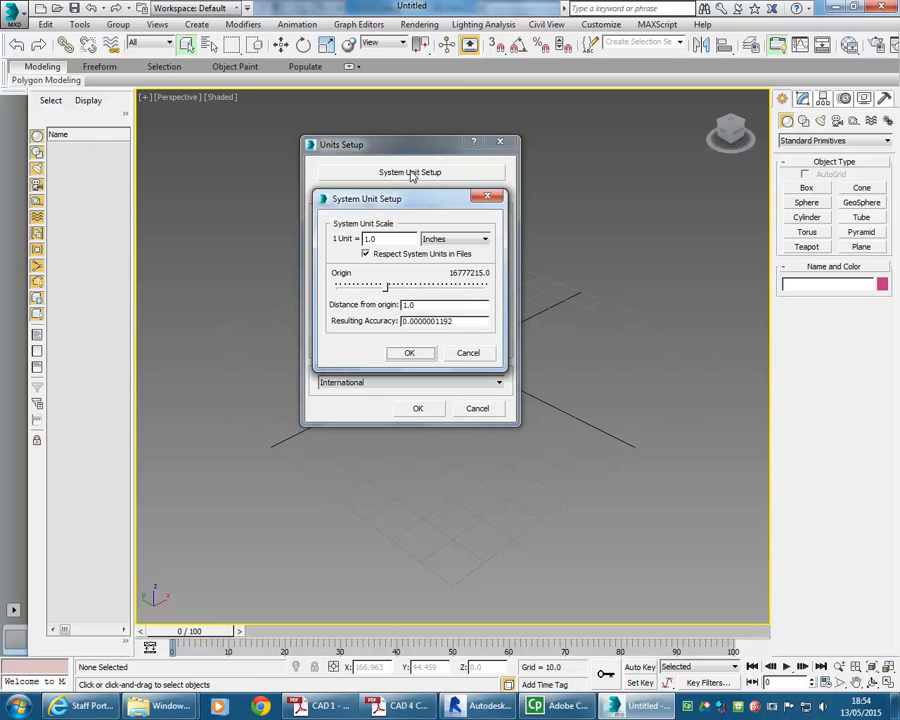
pyautogui.click(465, 240)
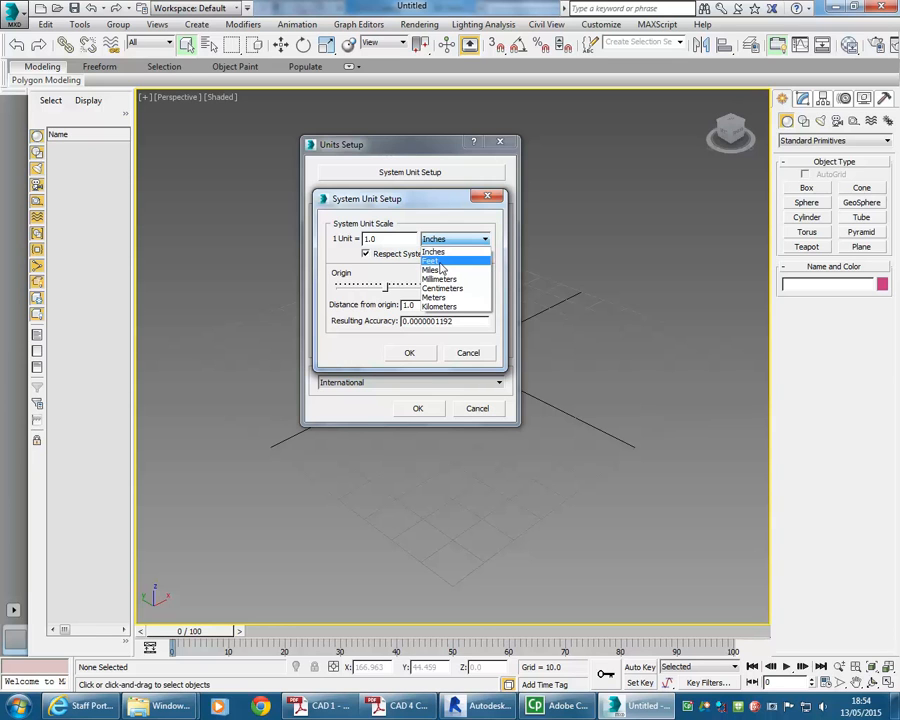
pyautogui.click(440, 262)
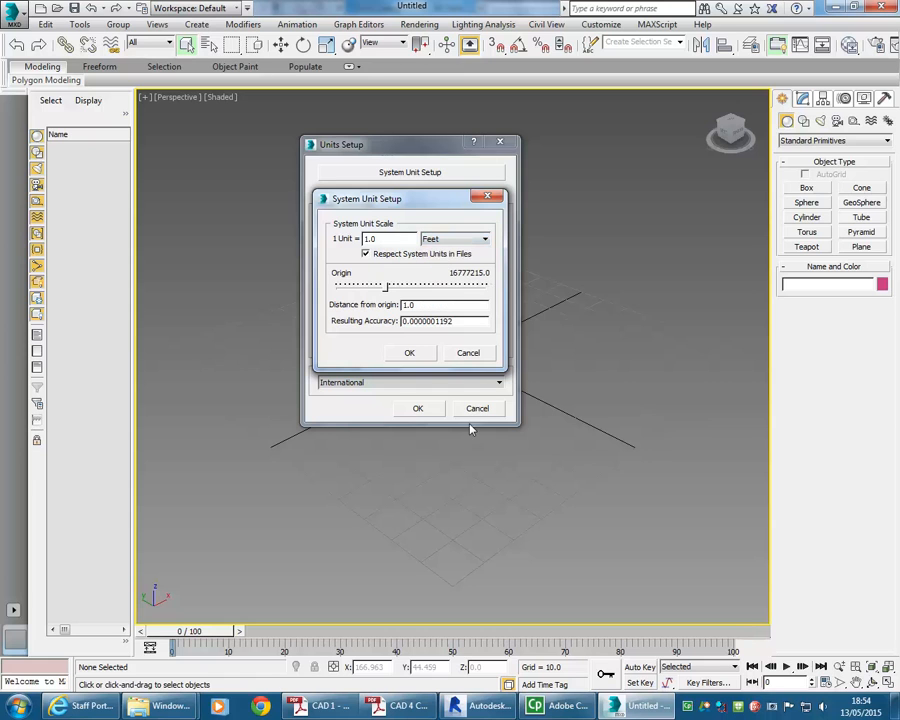
pyautogui.click(446, 240)
pyautogui.click(442, 253)
pyautogui.click(441, 239)
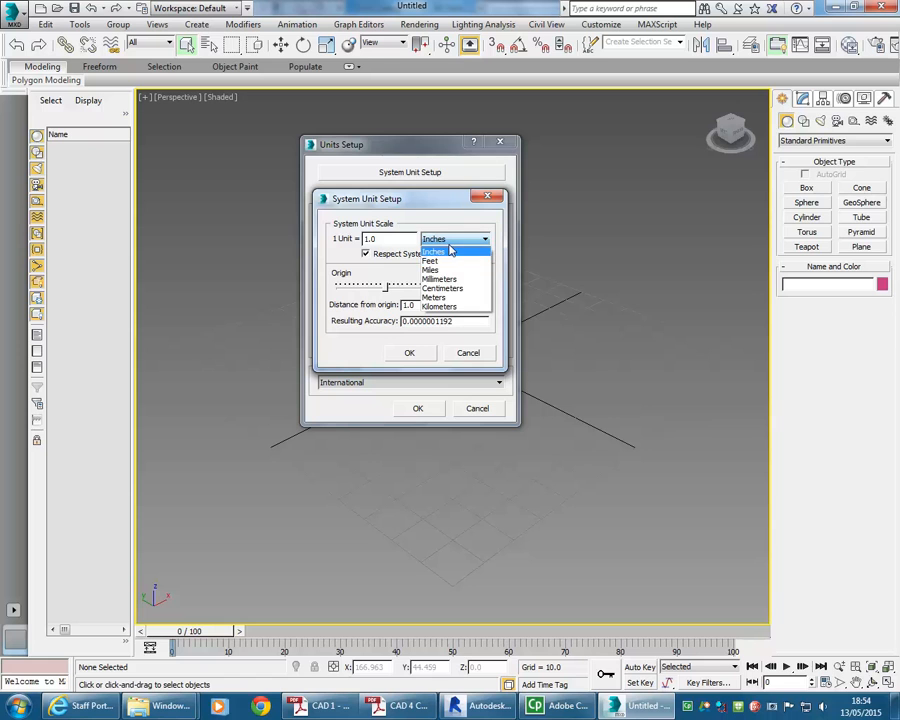
pyautogui.click(452, 240)
pyautogui.click(472, 355)
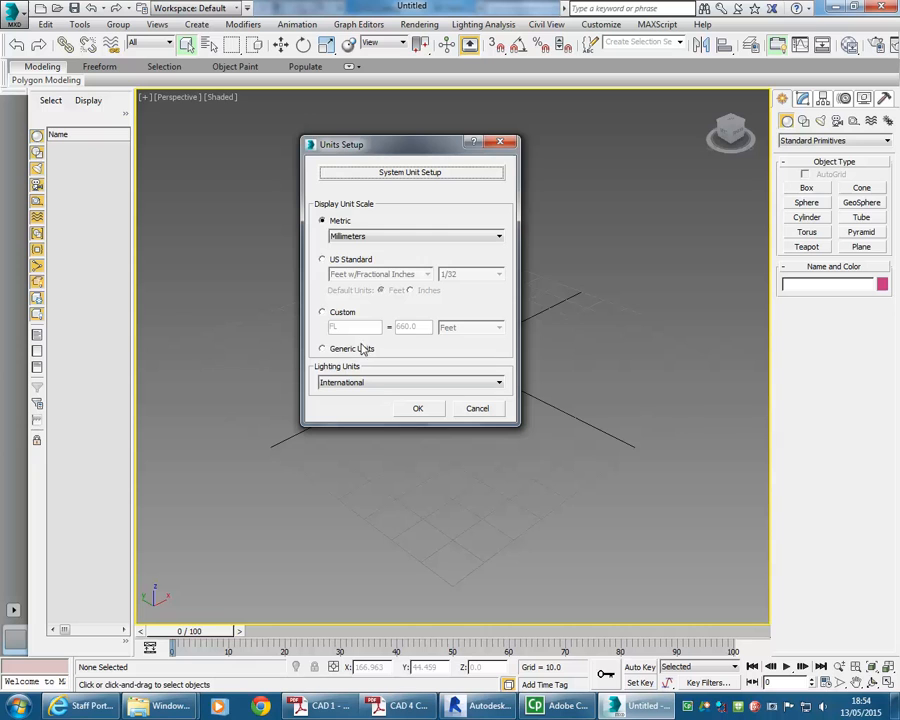
pyautogui.click(480, 411)
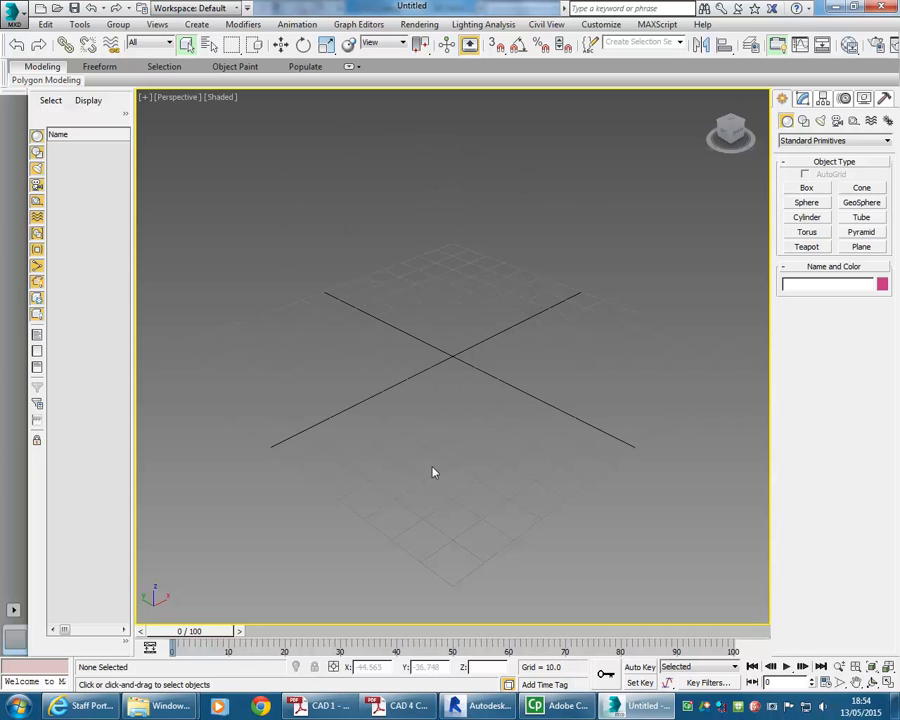
pyautogui.click(612, 28)
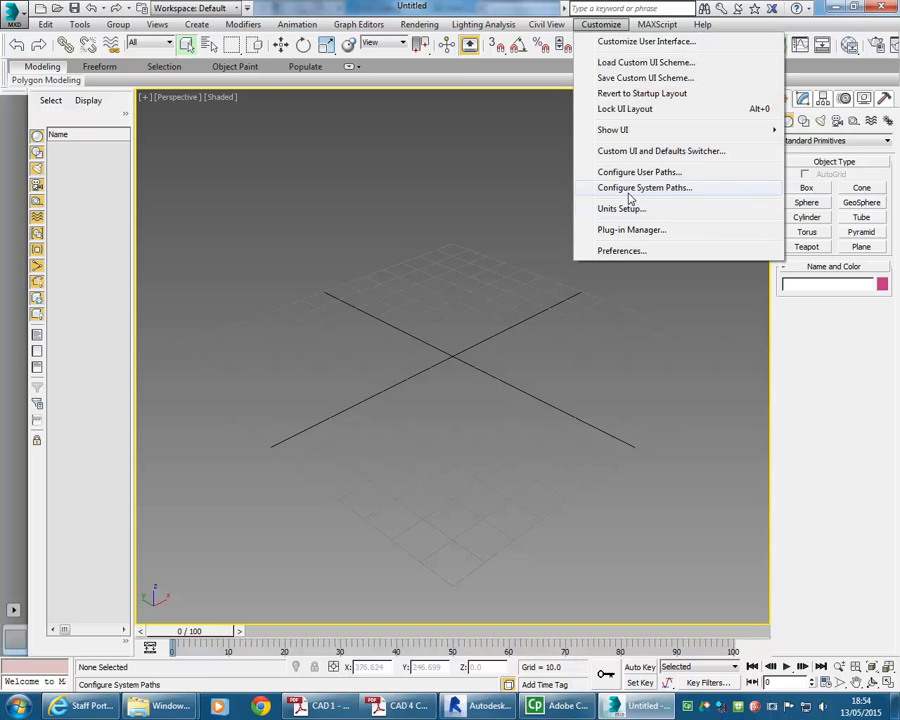
pyautogui.click(417, 388)
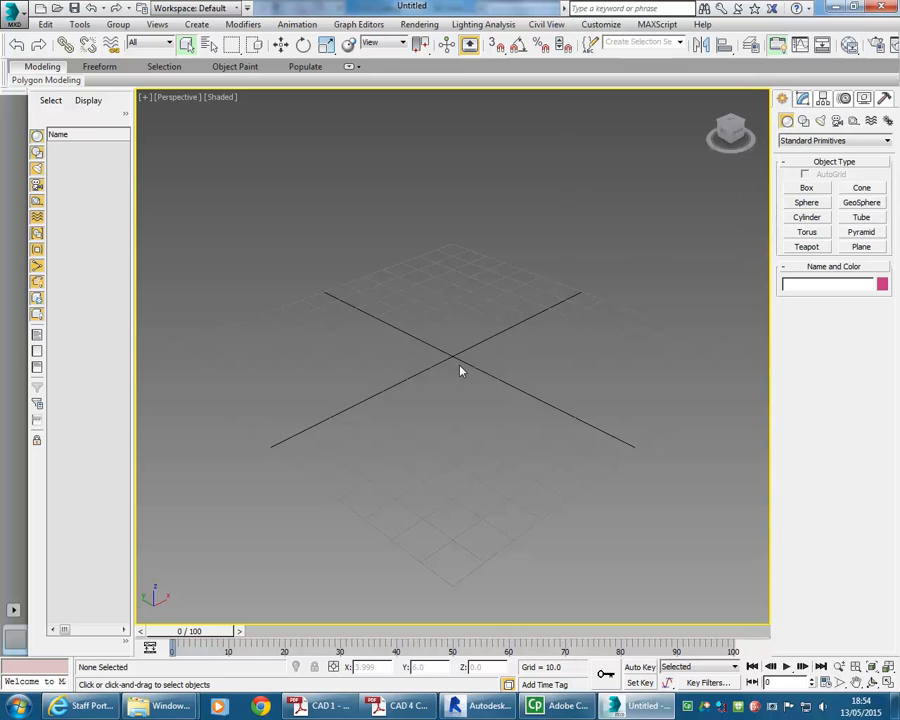
# Switch to Revit and run the 3ds Max Design Interior Rendering suite workflow for 3D View 5
pyautogui.click(488, 705)
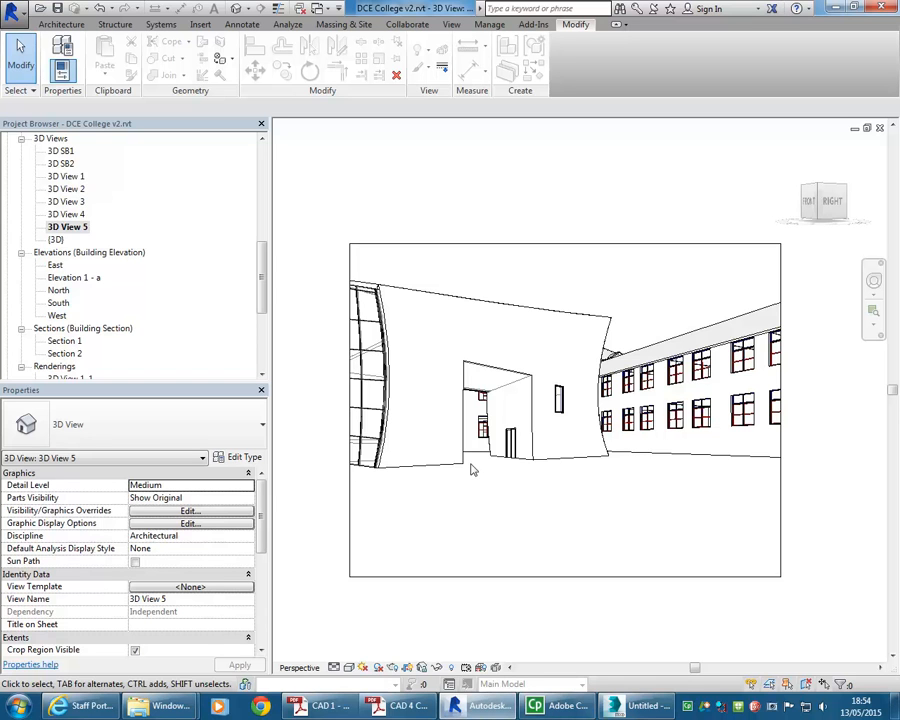
pyautogui.click(12, 10)
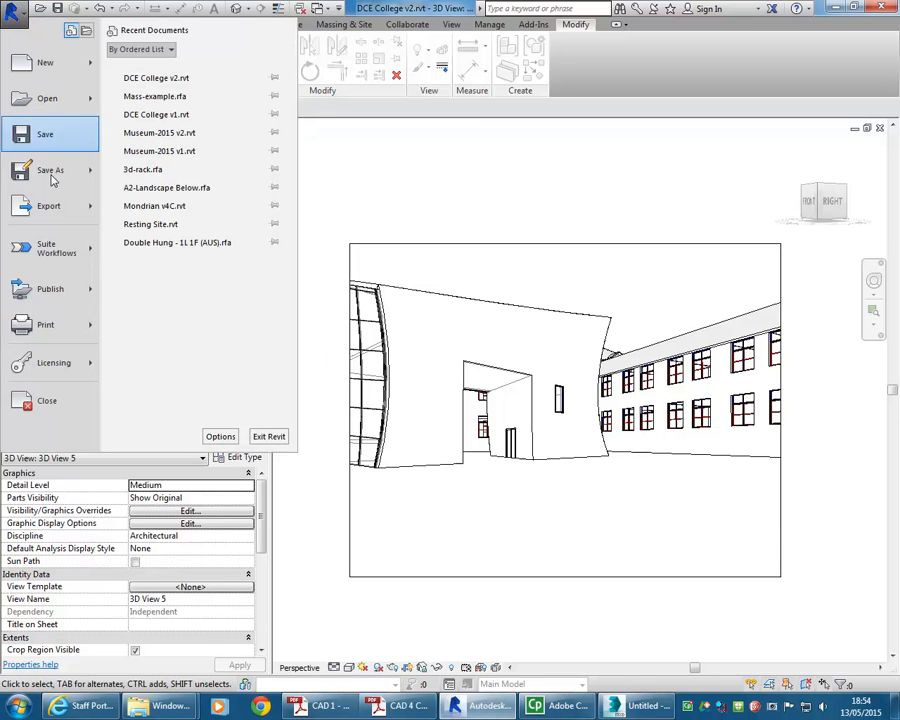
pyautogui.moveTo(66, 250)
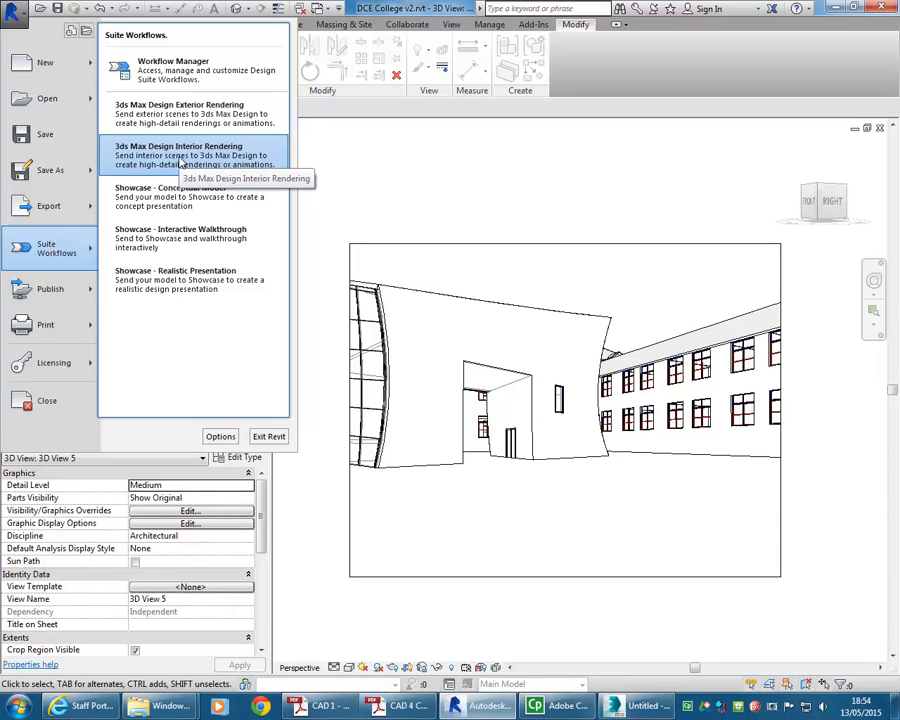
pyautogui.click(190, 158)
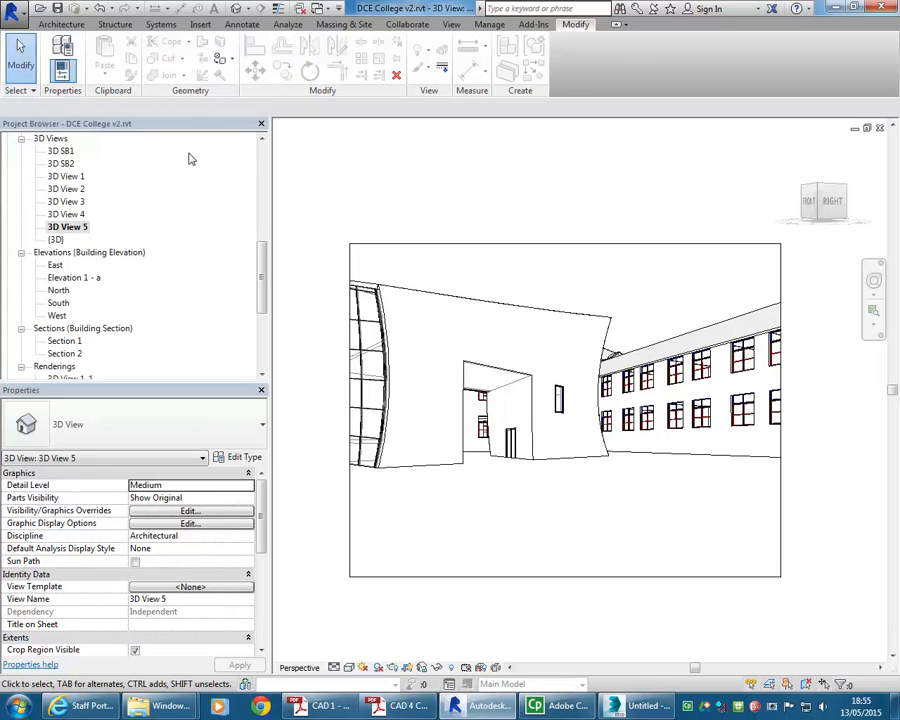
pyautogui.moveTo(523, 282); pyautogui.dragTo(512, 224)
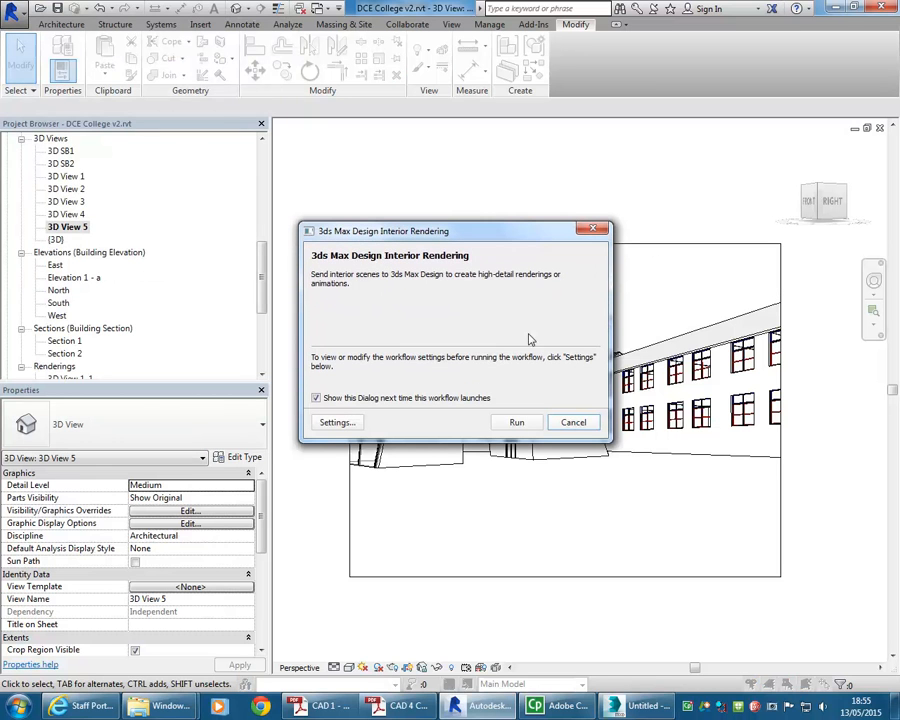
pyautogui.click(517, 424)
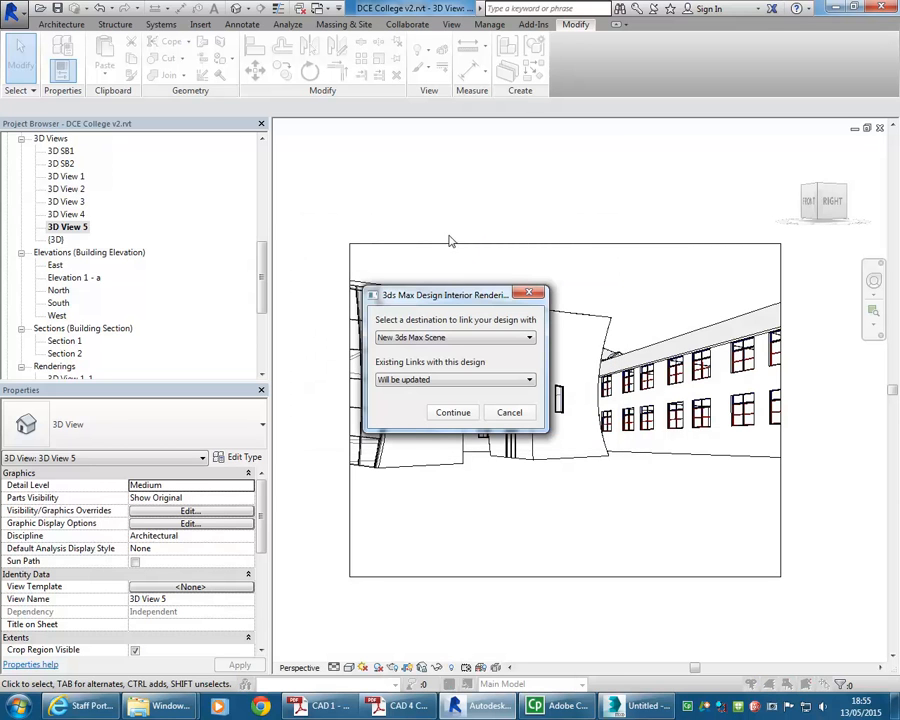
# Link the design to the active Untitled 3ds Max Design 2015 session, with existing links updated
pyautogui.moveTo(458, 295); pyautogui.dragTo(436, 222)
pyautogui.click(428, 265)
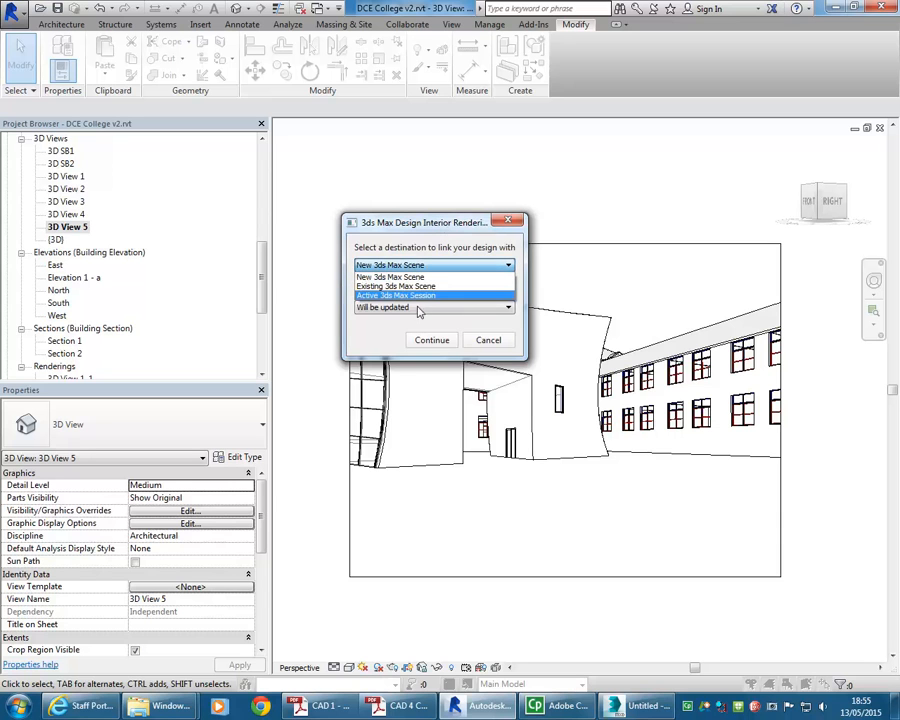
pyautogui.click(396, 295)
pyautogui.click(396, 292)
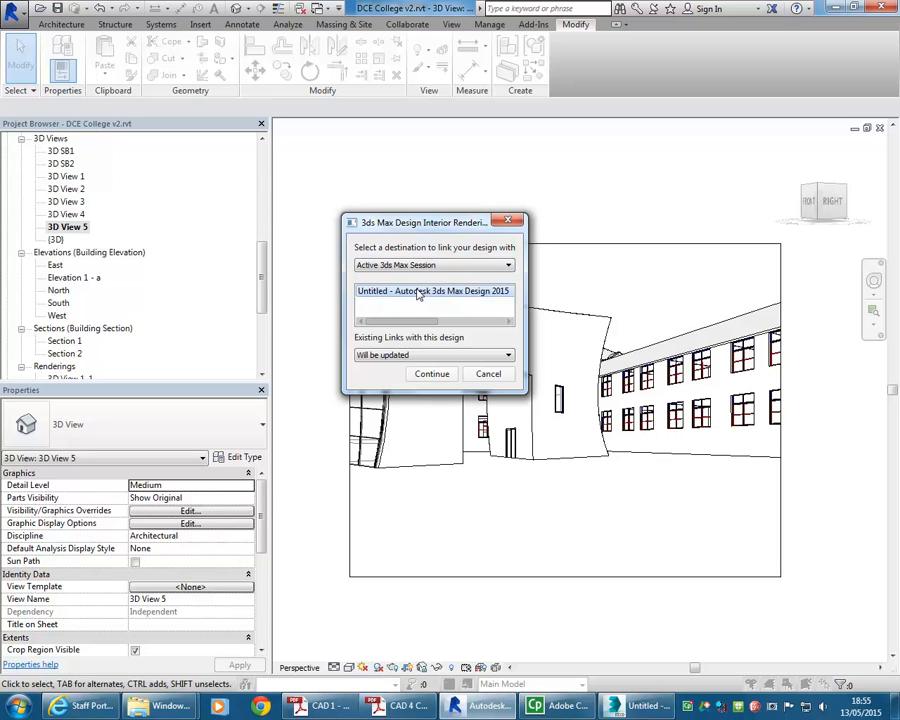
pyautogui.click(430, 374)
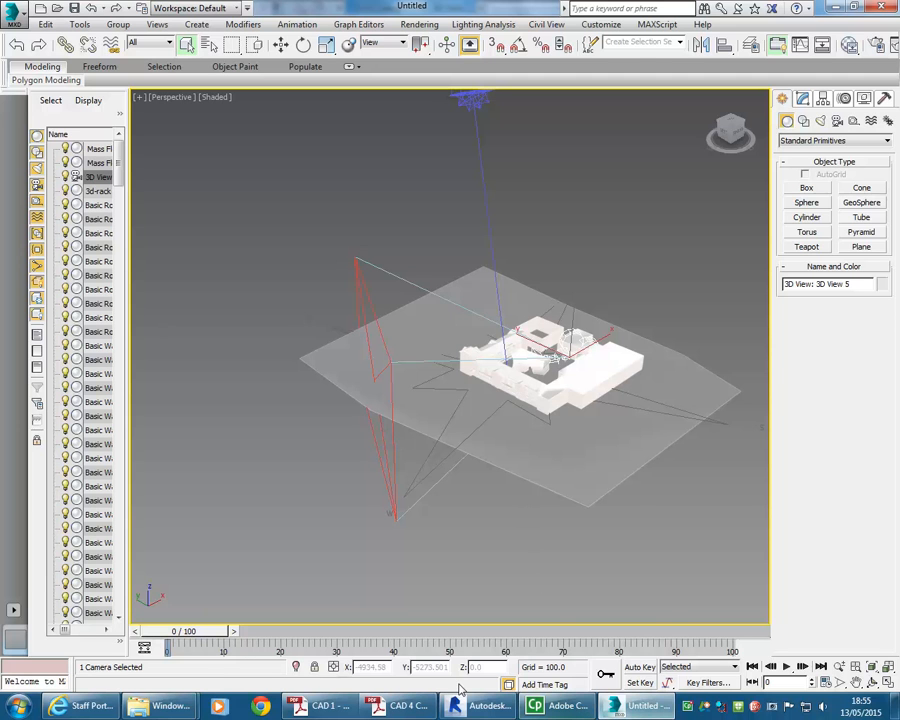
# In 3ds Max Design, change the perspective view to the 3D View 5 camera and display the four-viewport layout
pyautogui.hotkey('alt', 'Tab')
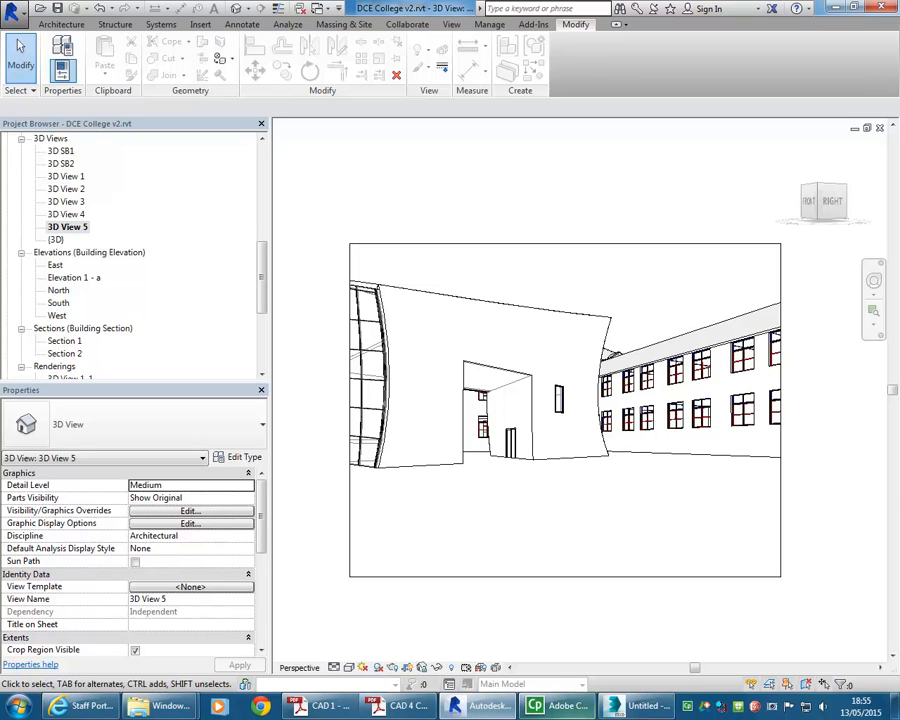
pyautogui.click(637, 710)
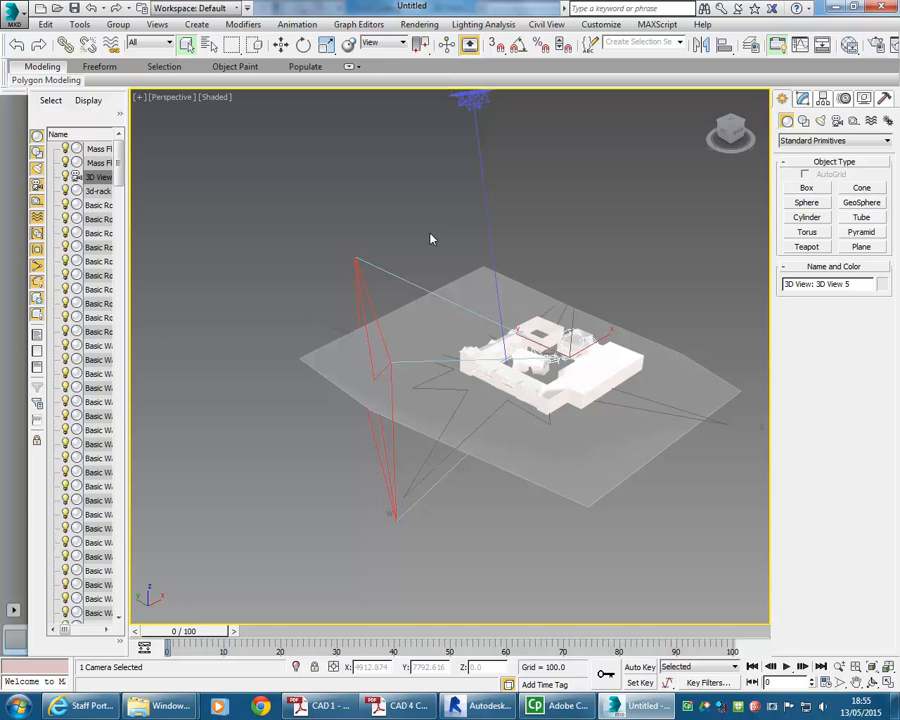
pyautogui.press('c')
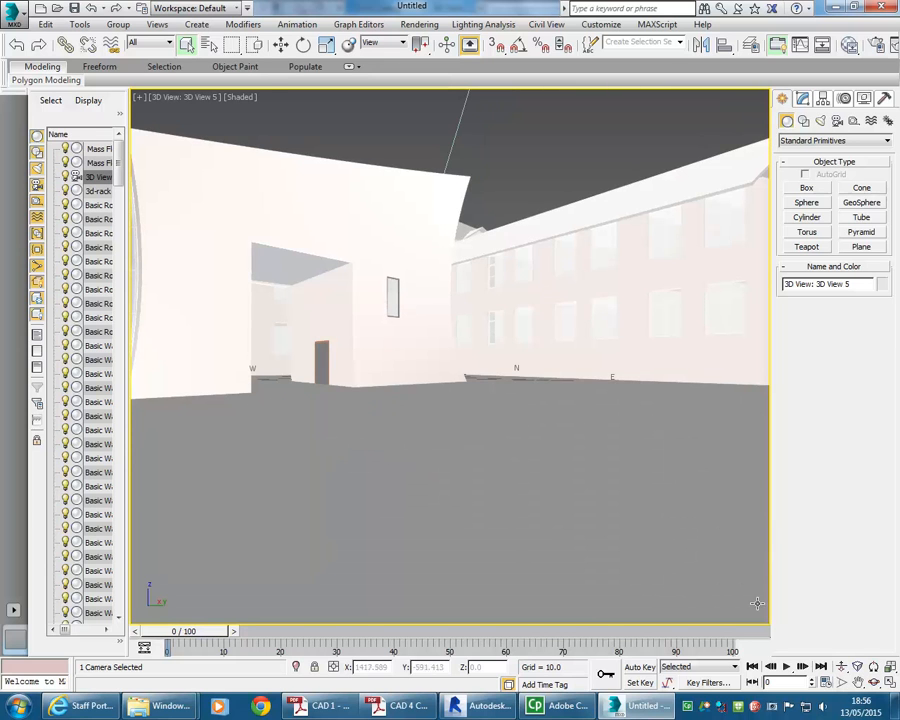
pyautogui.click(890, 682)
pyautogui.click(890, 682)
pyautogui.click(890, 682)
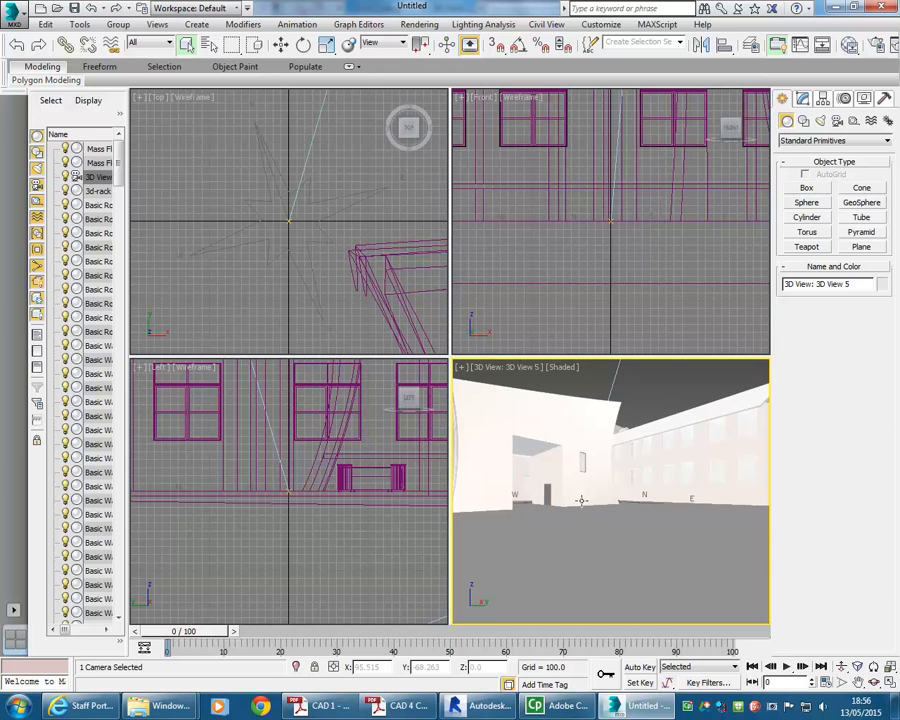
# Look through the Top, Front and Left viewports, and examine the whole building plan with its camera in the Top view
pyautogui.scroll(4, 305, 245)
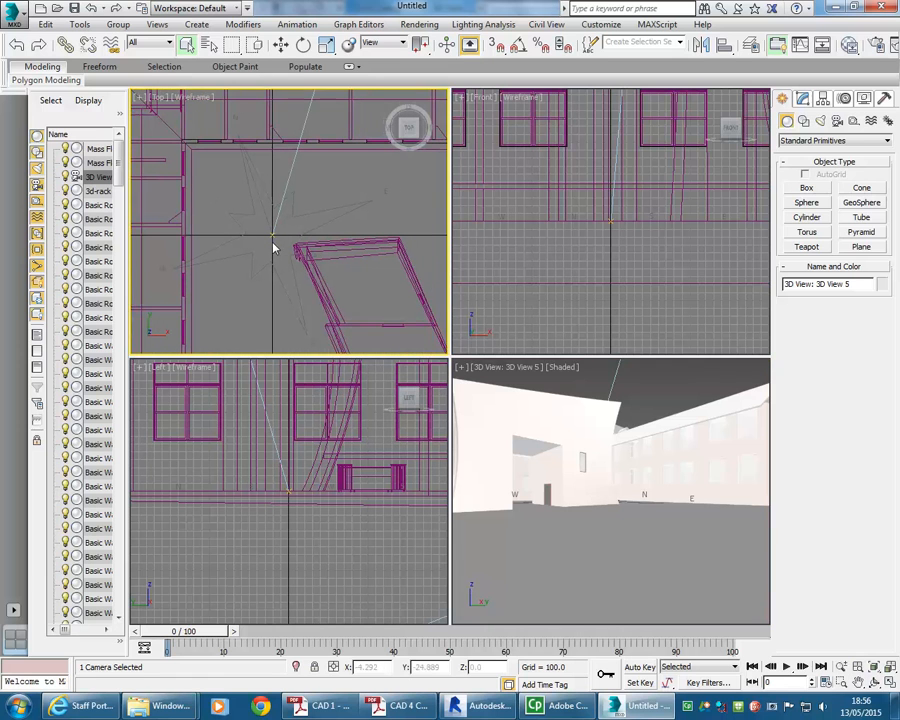
pyautogui.rightClick(565, 249)
pyautogui.rightClick(277, 463)
pyautogui.rightClick(519, 283)
pyautogui.rightClick(307, 243)
pyautogui.rightClick(286, 532)
pyautogui.rightClick(275, 277)
pyautogui.scroll(-4, 258, 241)
pyautogui.moveTo(258, 240); pyautogui.dragTo(285, 244, button='middle')
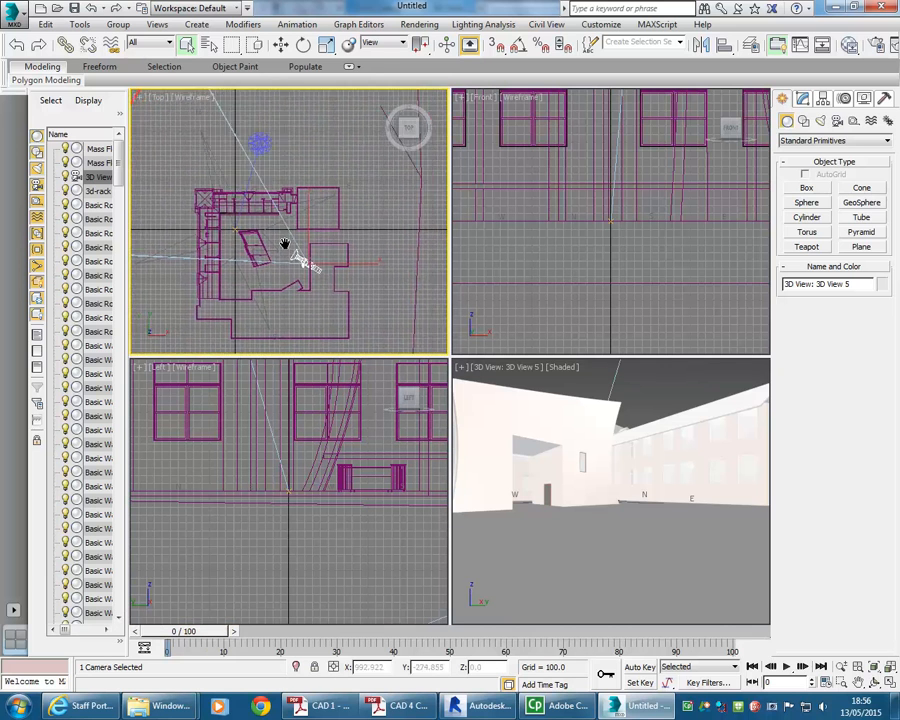
# Set the 3D View 5 camera viewport to Realistic shading, illuminated with scene lights
pyautogui.rightClick(482, 462)
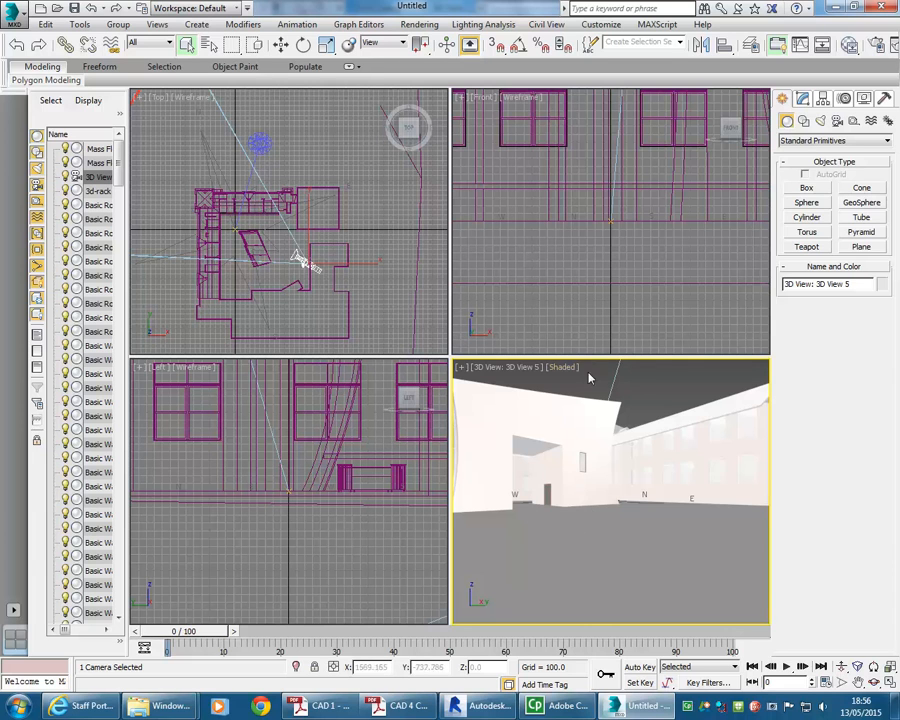
pyautogui.click(563, 367)
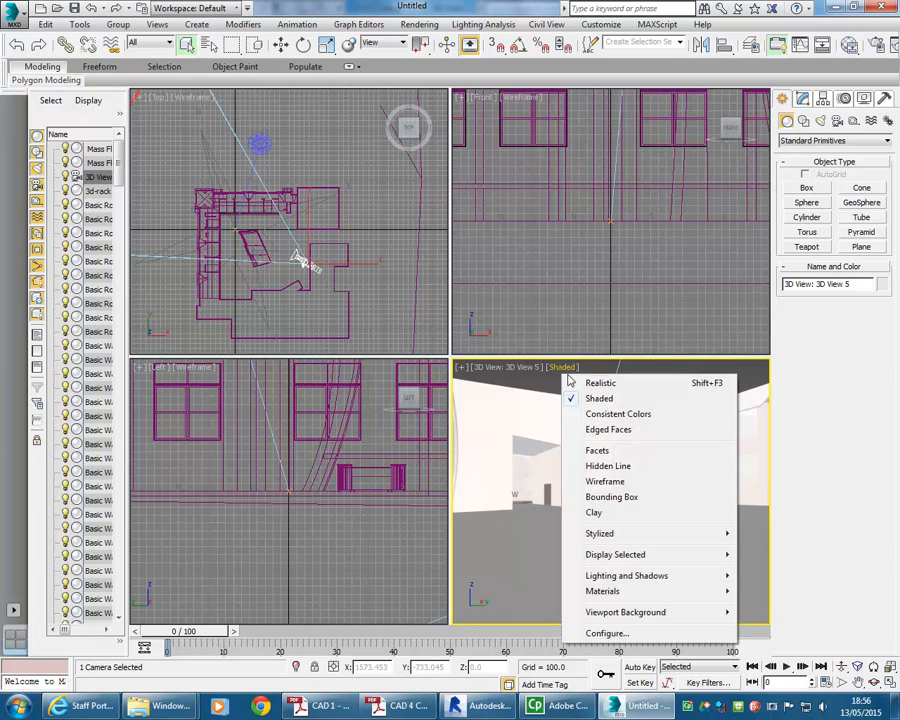
pyautogui.click(592, 383)
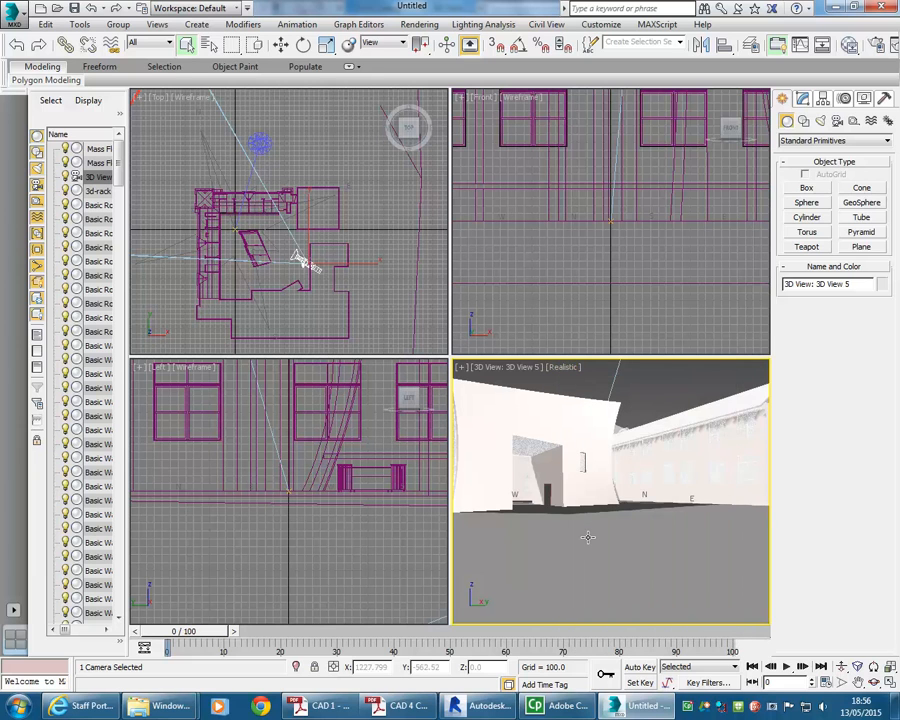
pyautogui.click(561, 368)
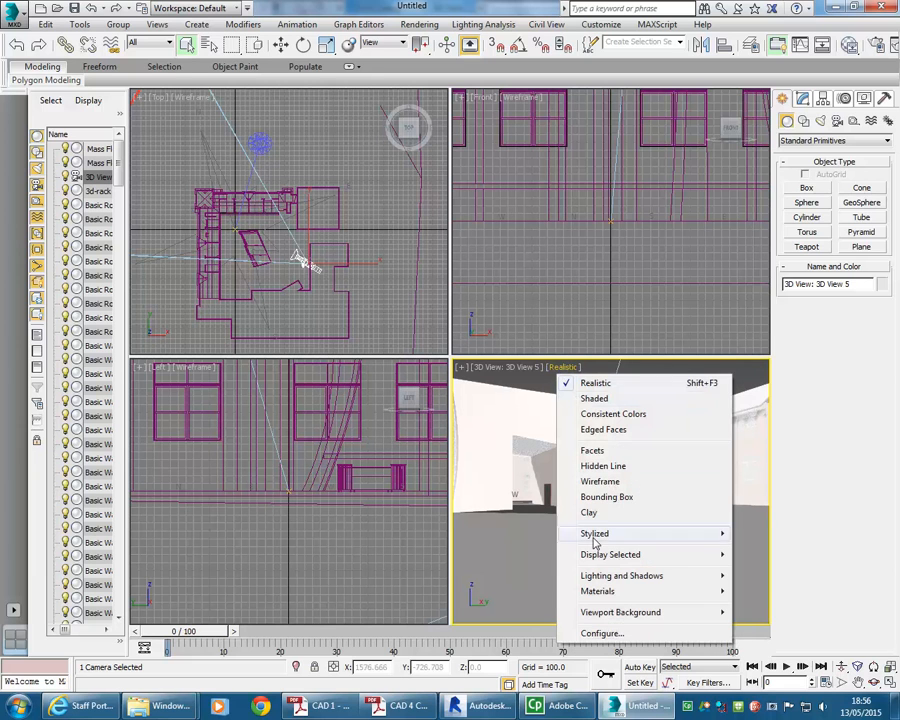
pyautogui.moveTo(622, 576)
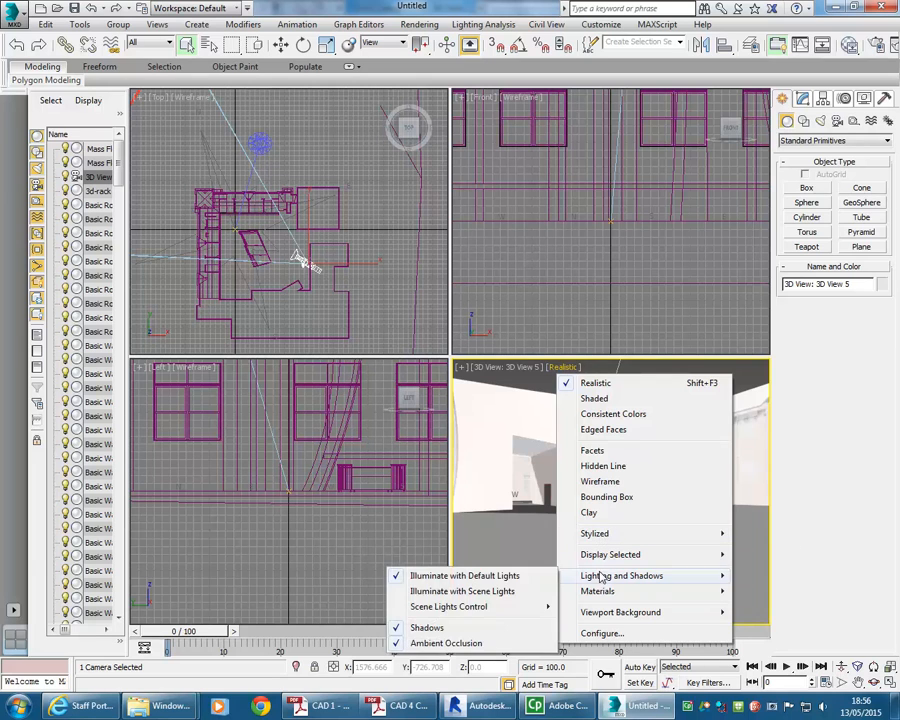
pyautogui.click(401, 592)
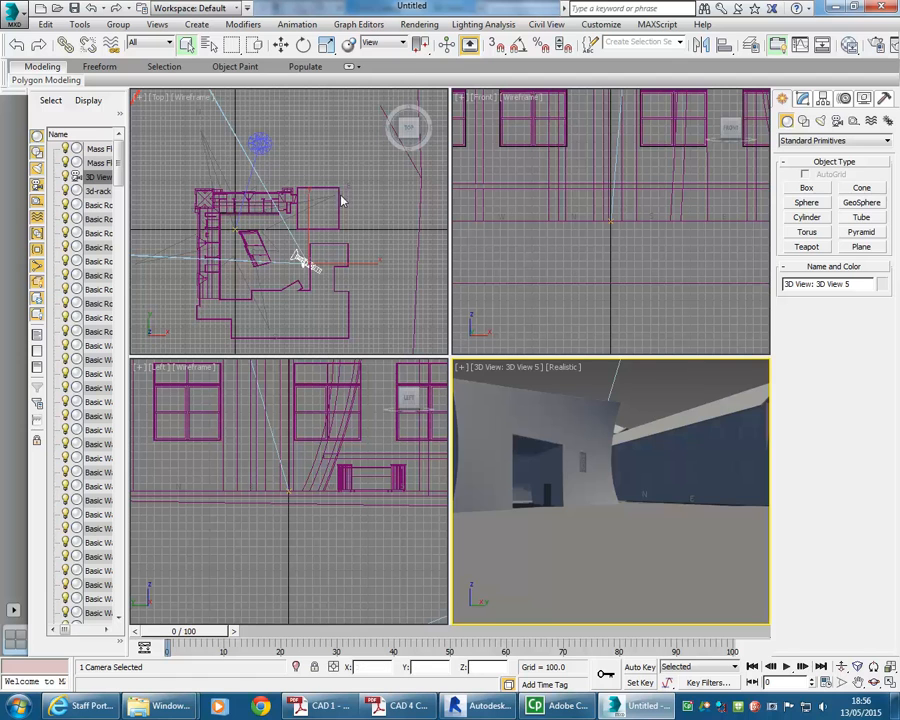
# Select the sun-and-sky daylight system in the Top view, examine its daylight parameters, and deselect it
pyautogui.scroll(-5, 295, 185)
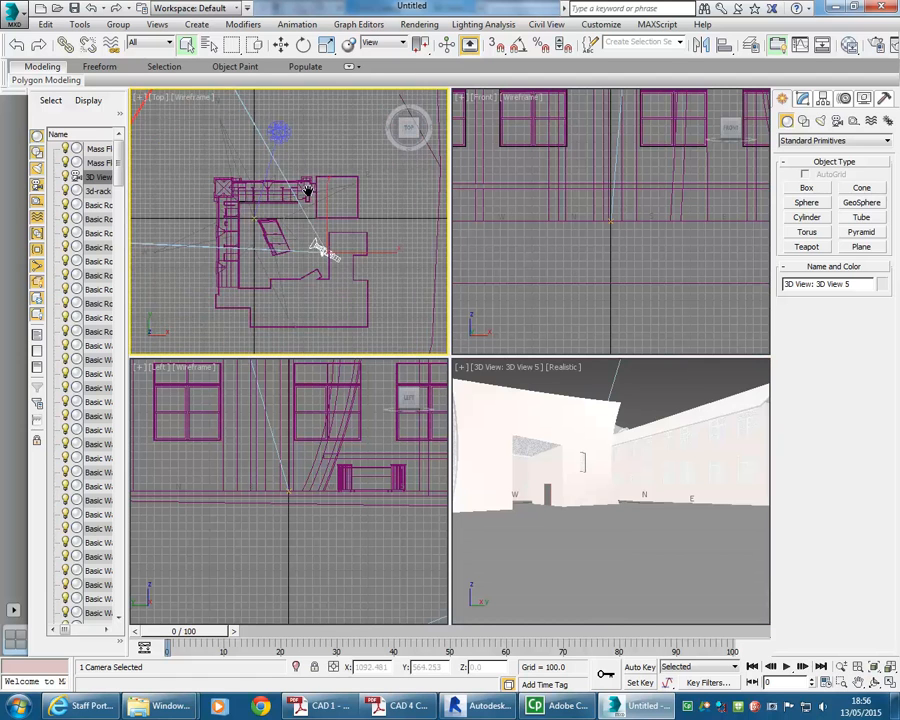
pyautogui.scroll(5, 284, 213)
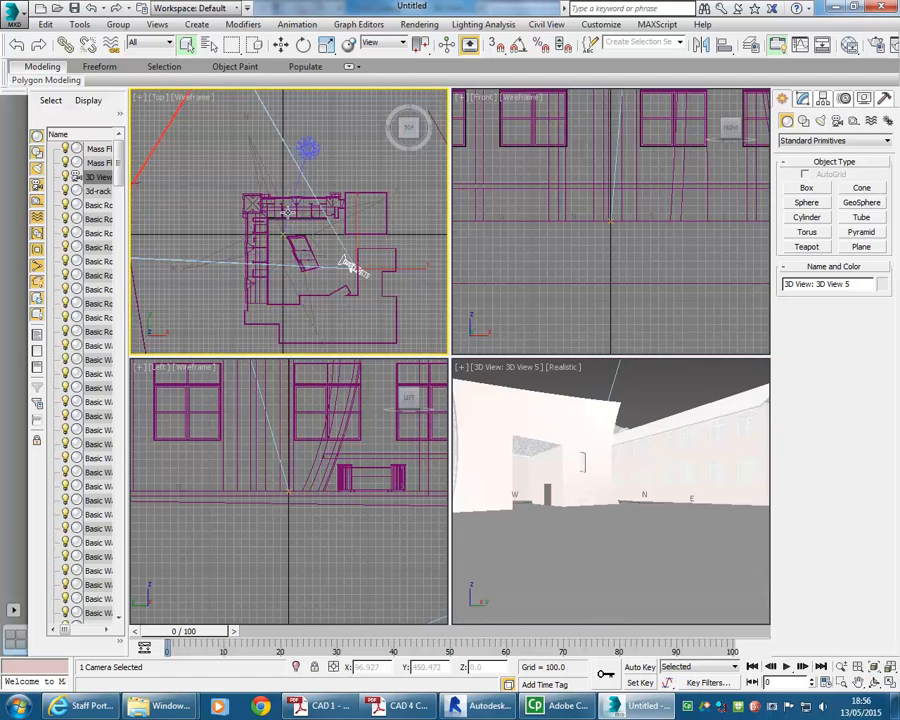
pyautogui.click(305, 147)
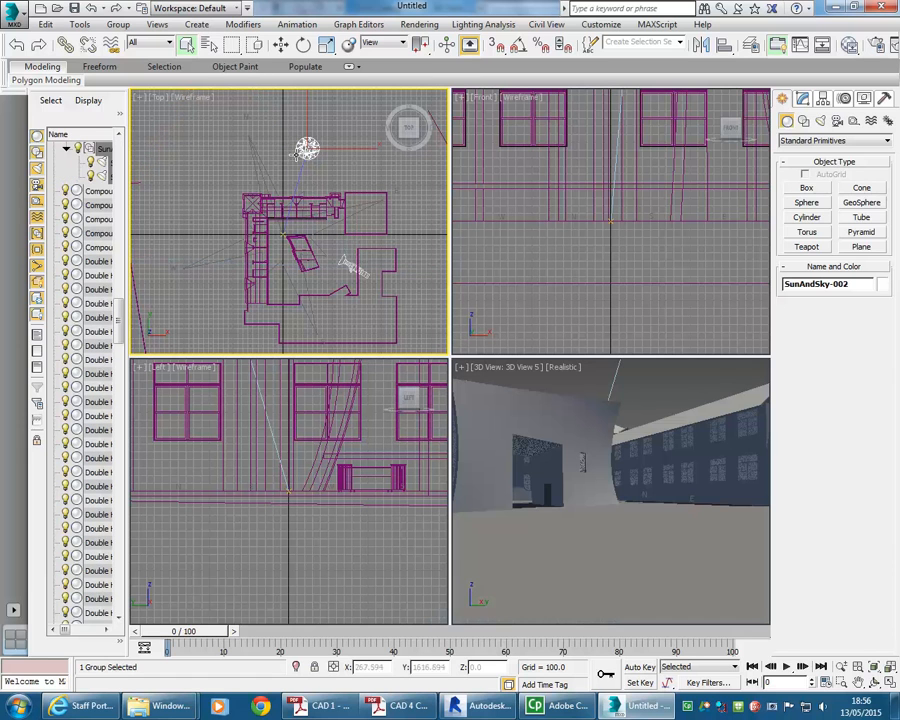
pyautogui.click(805, 106)
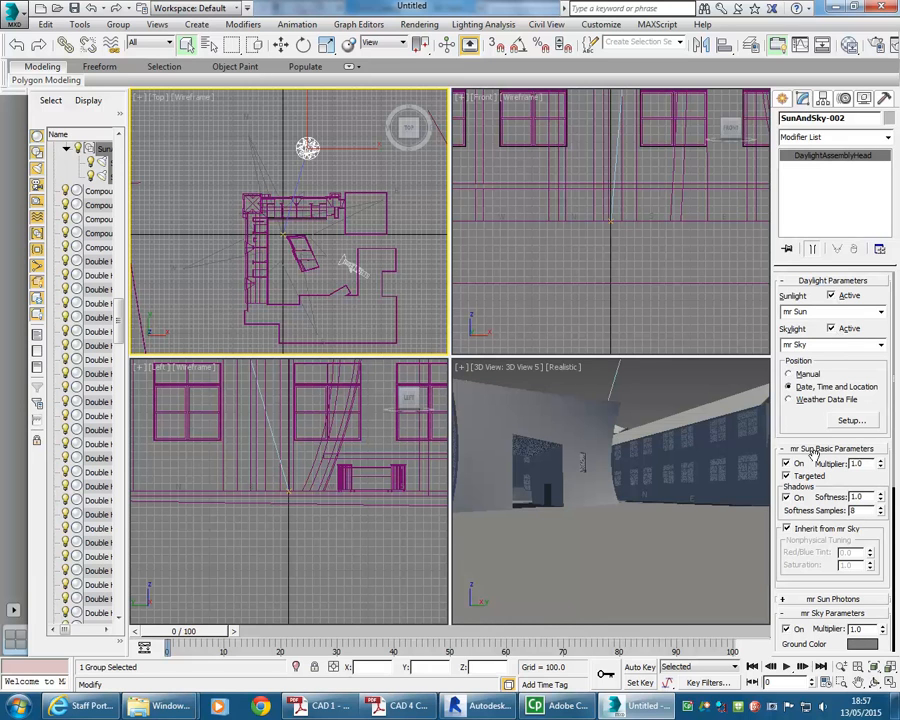
pyautogui.scroll(-2, 813, 421)
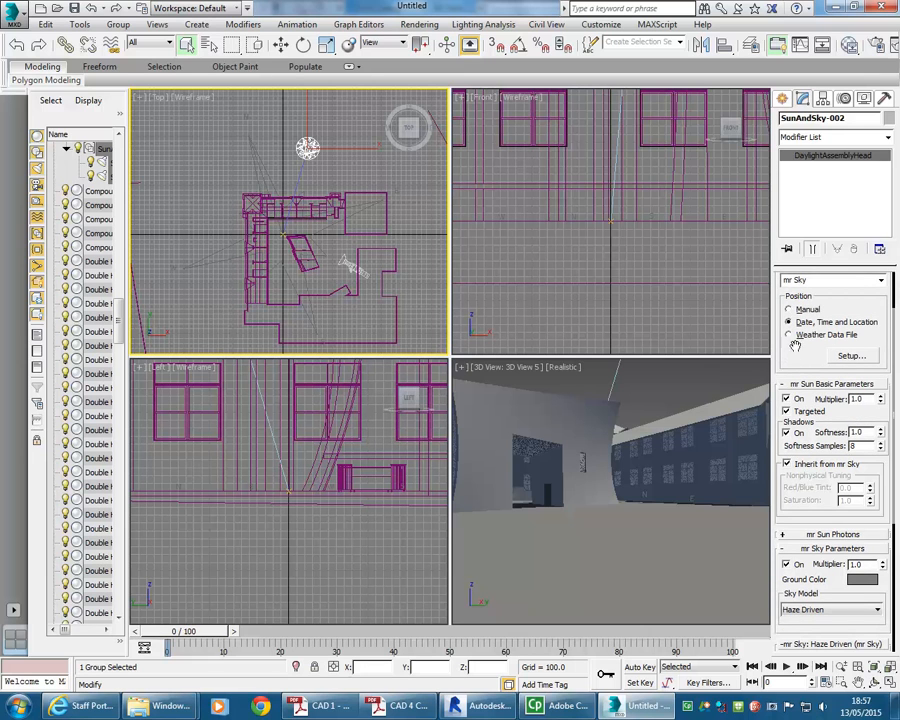
pyautogui.click(645, 405)
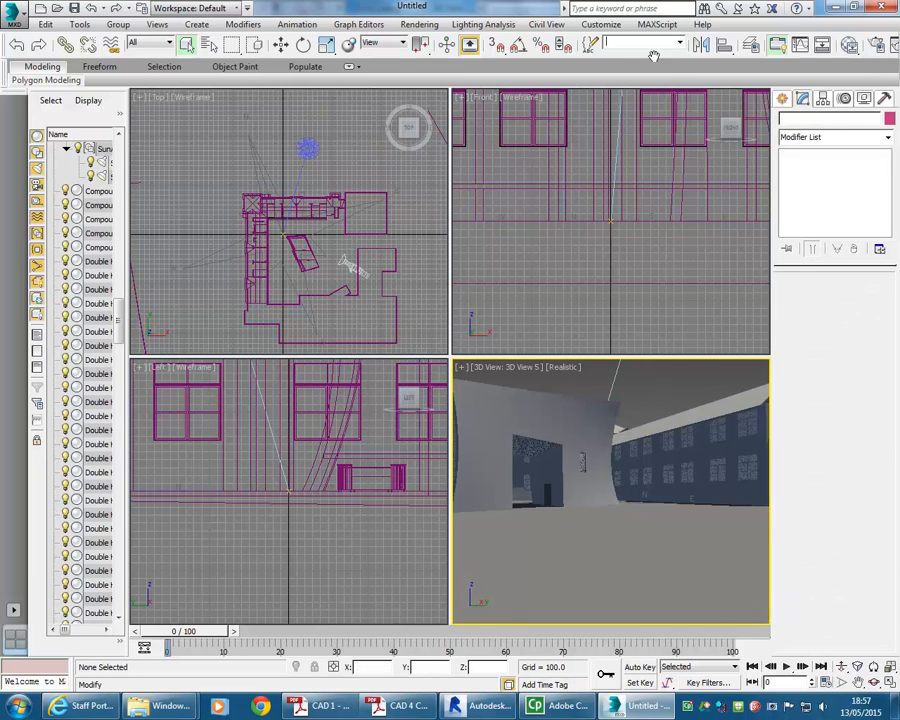
# Set the camera view's render output size to 800x600 and show the global illumination settings in a taller Render Setup window
pyautogui.moveTo(659, 50); pyautogui.dragTo(431, 29)
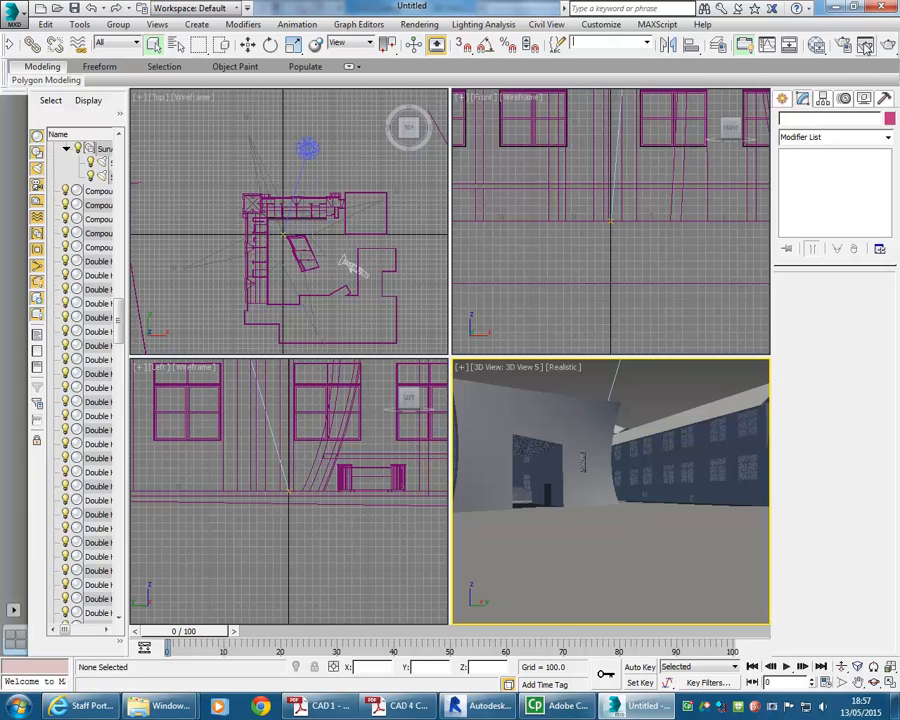
pyautogui.click(437, 45)
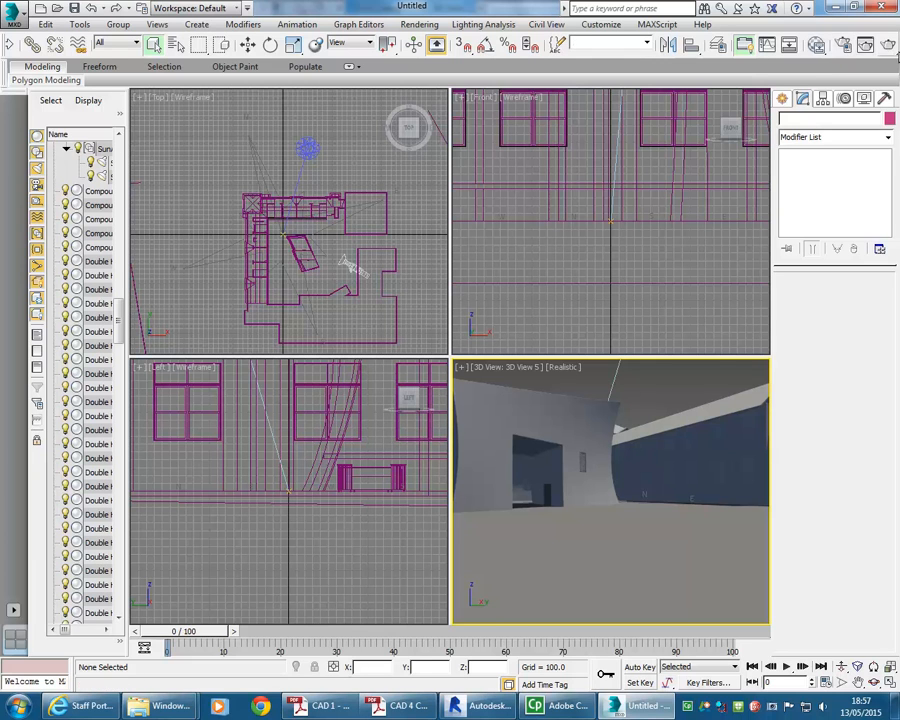
pyautogui.click(843, 44)
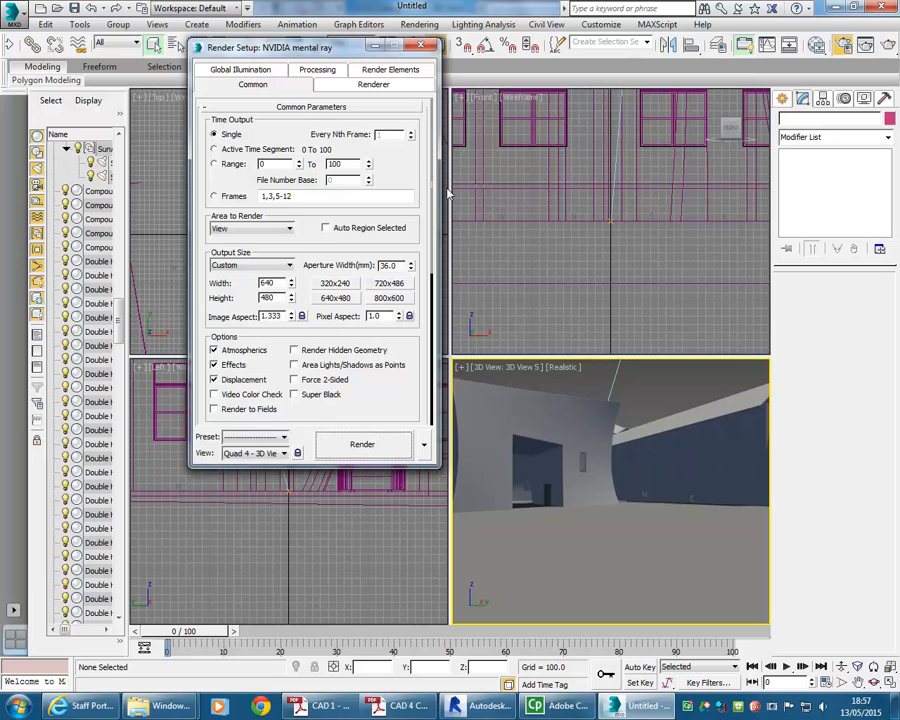
pyautogui.moveTo(263, 52); pyautogui.dragTo(212, 70)
pyautogui.click(227, 297)
pyautogui.click(226, 312)
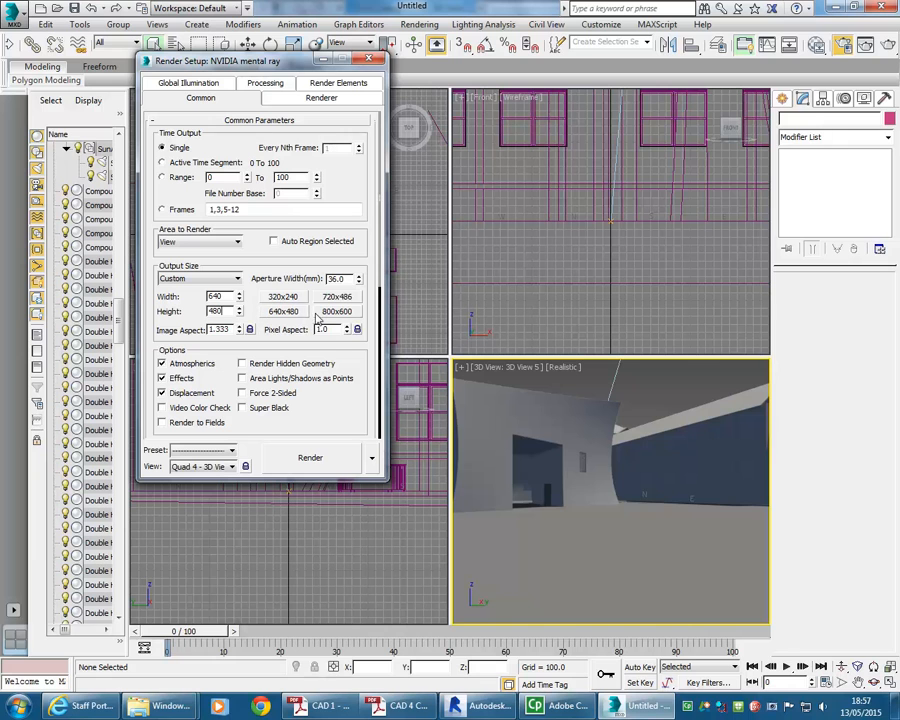
pyautogui.click(336, 314)
pyautogui.click(189, 84)
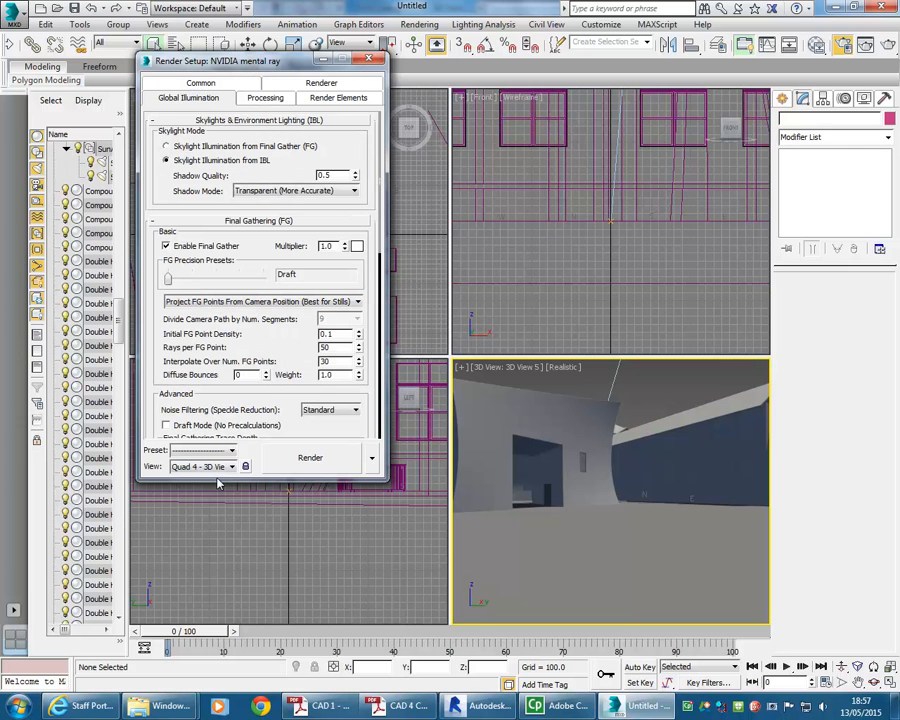
pyautogui.moveTo(208, 565); pyautogui.dragTo(208, 601)
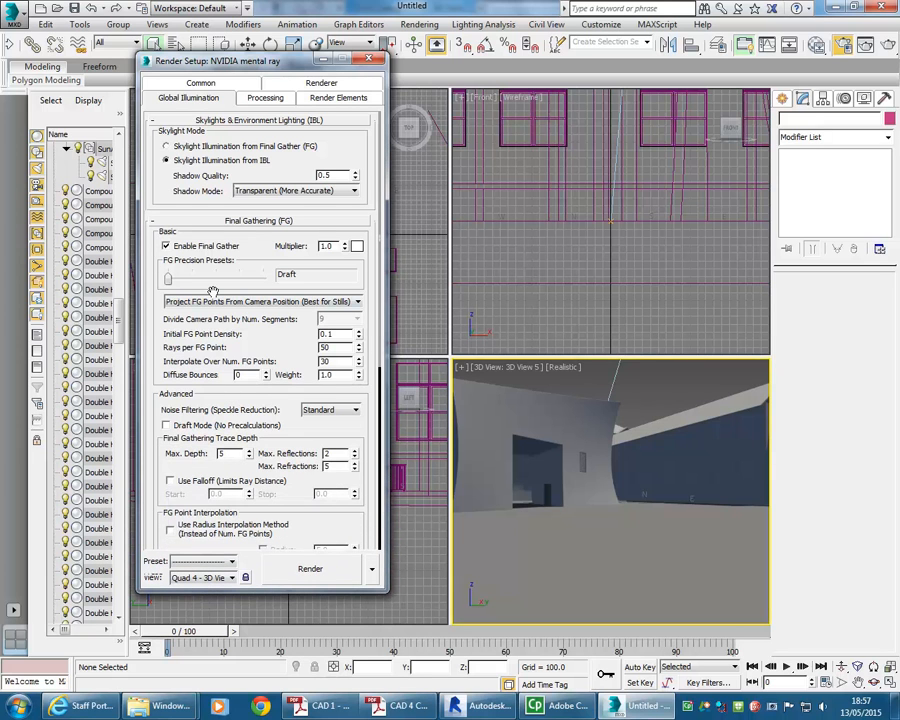
# Switch to Revit and examine the Draft quality's indirect illumination options in 3D View 5's render settings, closing them without changes
pyautogui.click(474, 705)
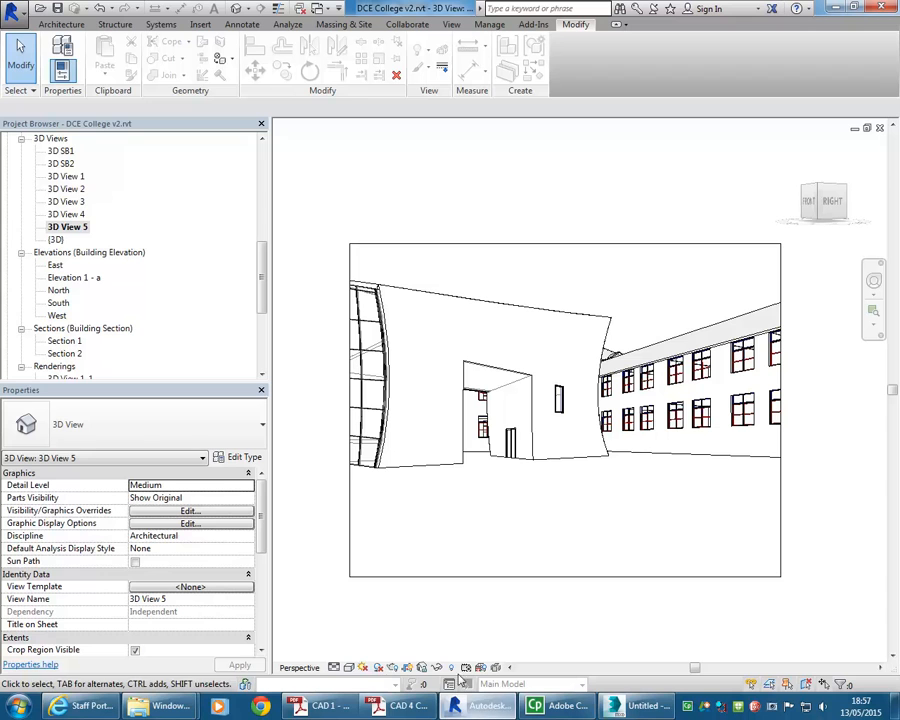
pyautogui.click(392, 667)
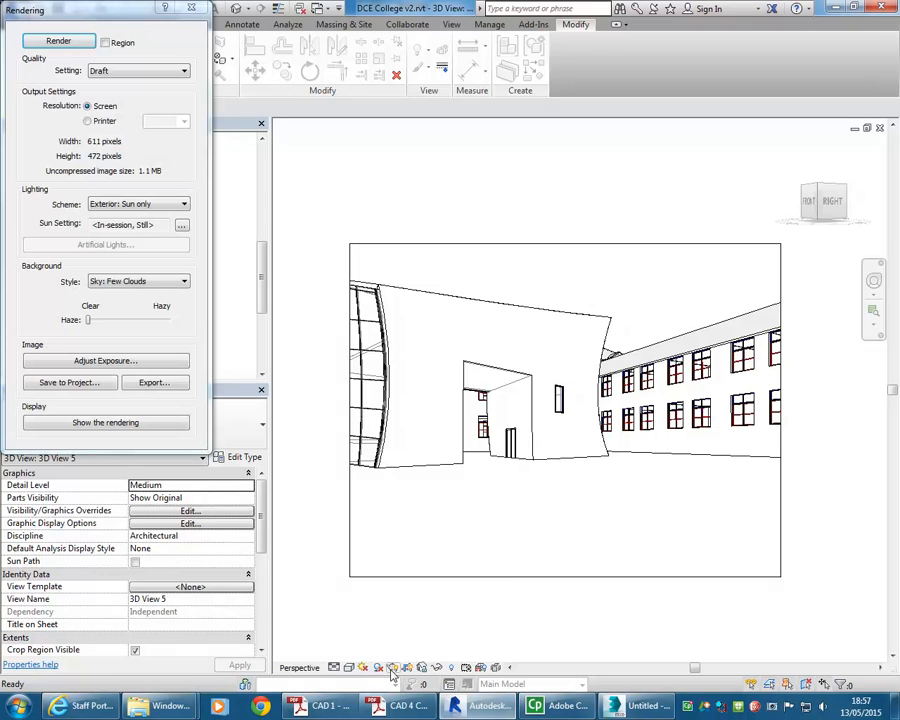
pyautogui.click(110, 72)
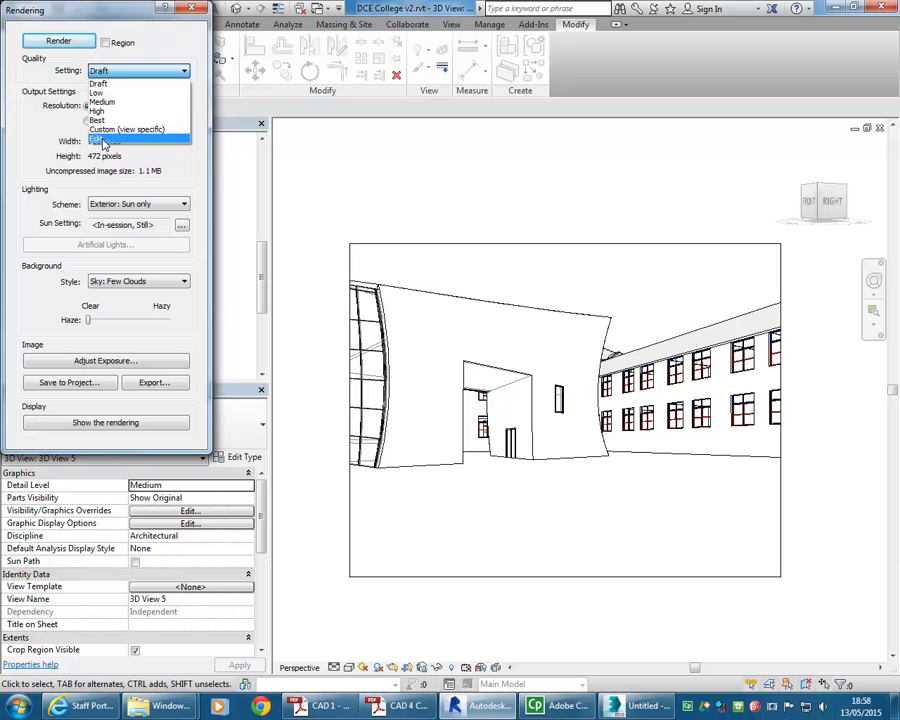
pyautogui.click(103, 140)
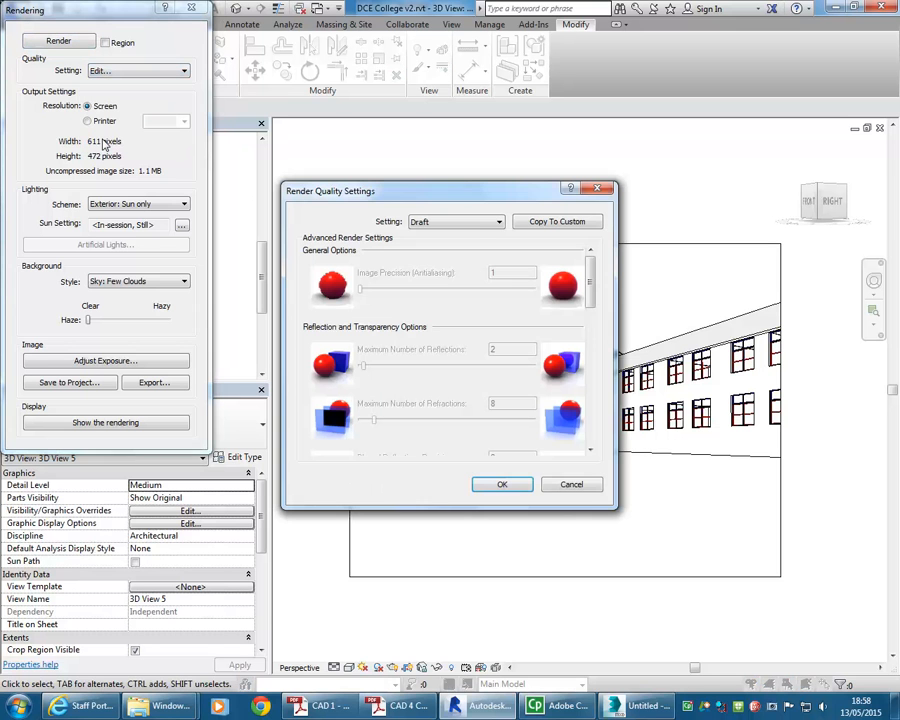
pyautogui.moveTo(397, 200); pyautogui.dragTo(259, 117)
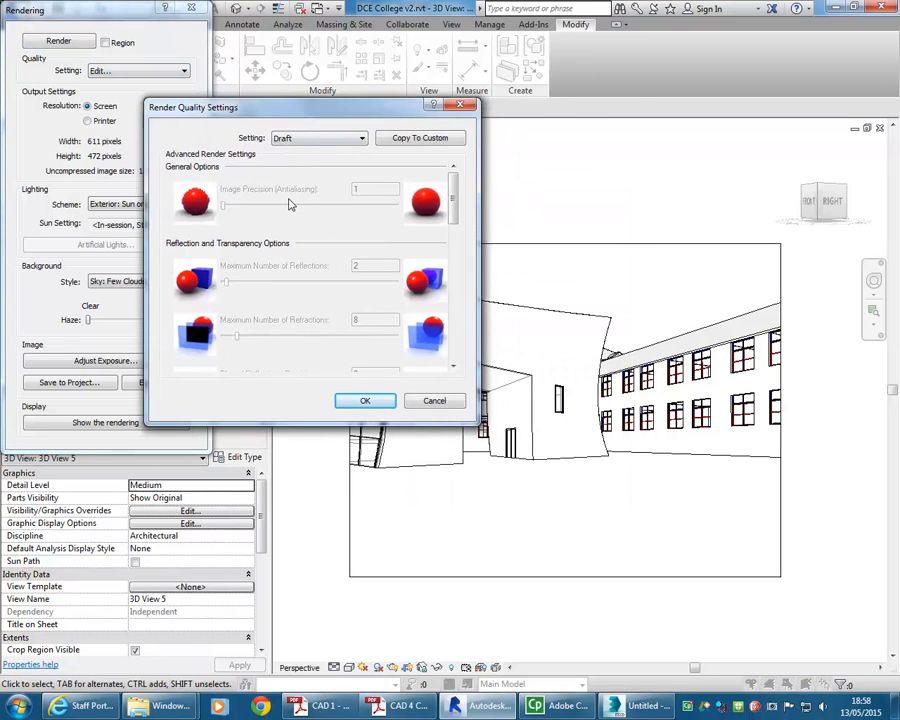
pyautogui.moveTo(452, 186); pyautogui.dragTo(450, 300)
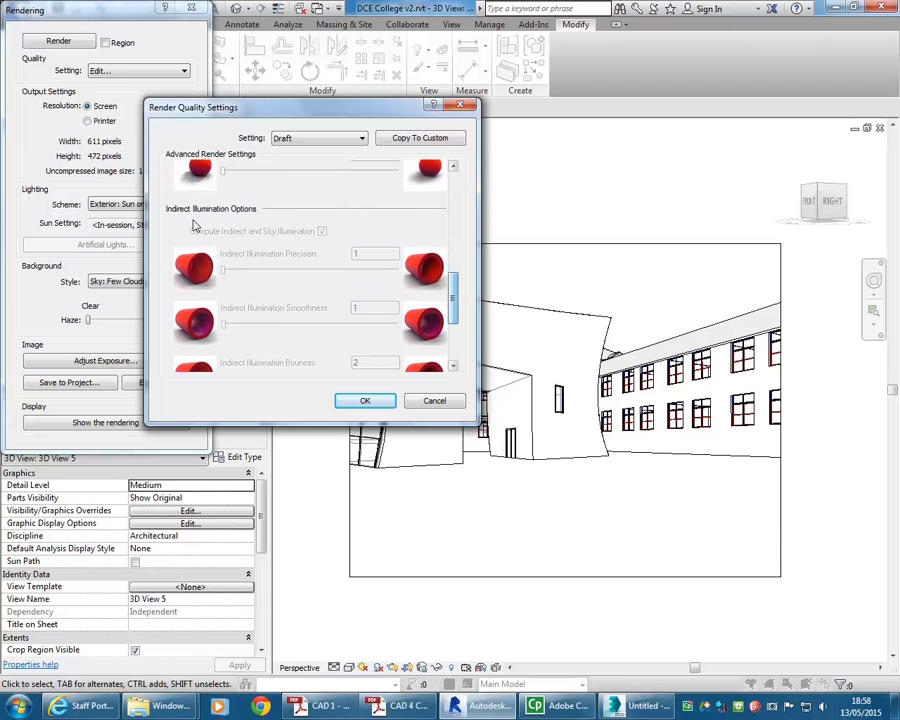
pyautogui.scroll(-3, 454, 298)
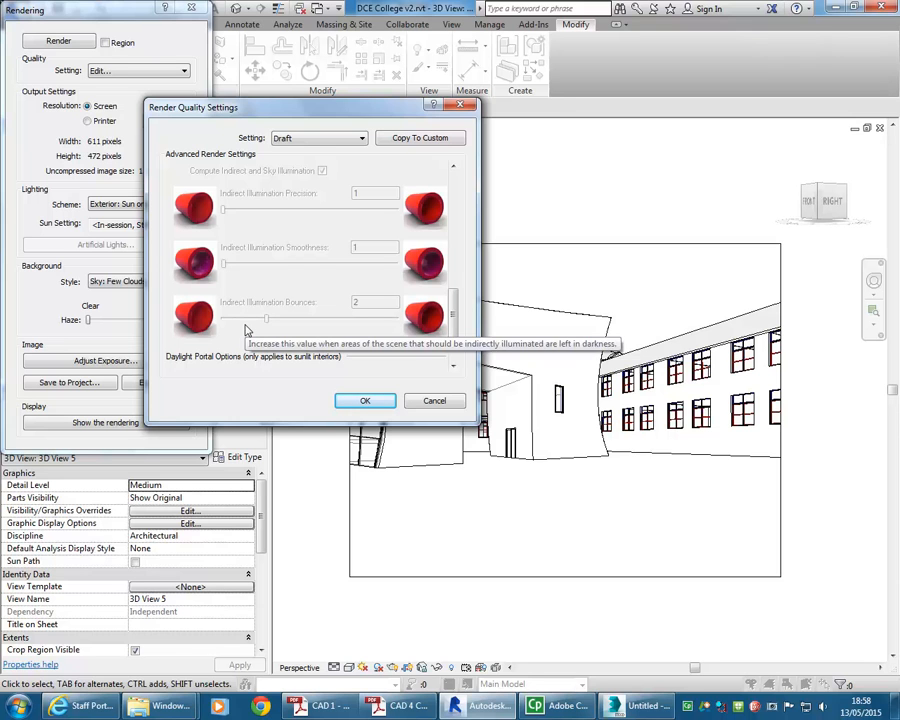
pyautogui.moveTo(455, 325)
pyautogui.mouseDown()
pyautogui.moveTo(453, 341)
pyautogui.moveTo(451, 318)
pyautogui.mouseUp()
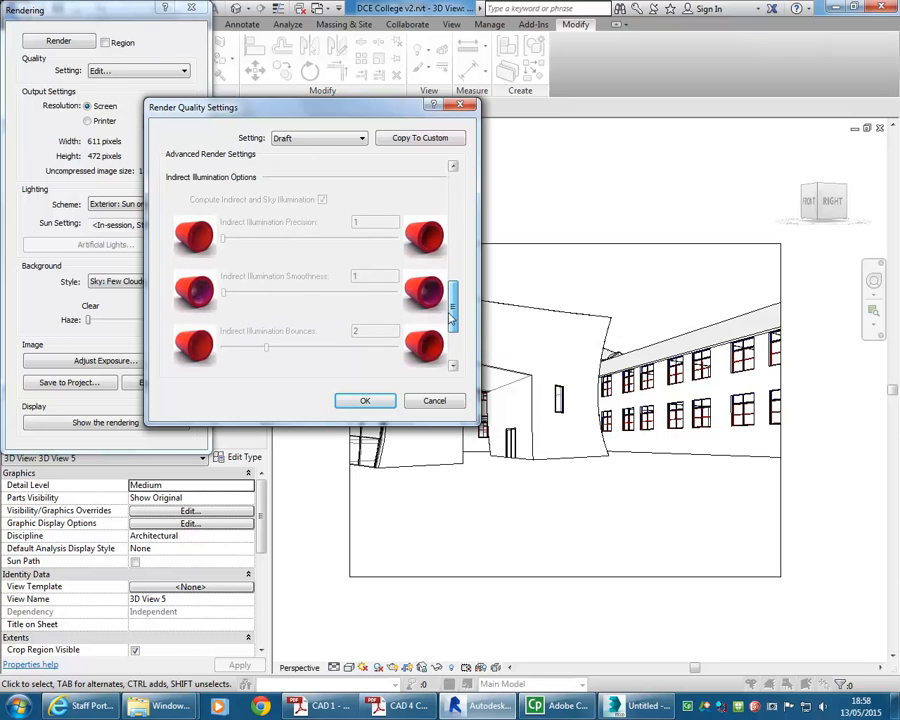
pyautogui.click(434, 400)
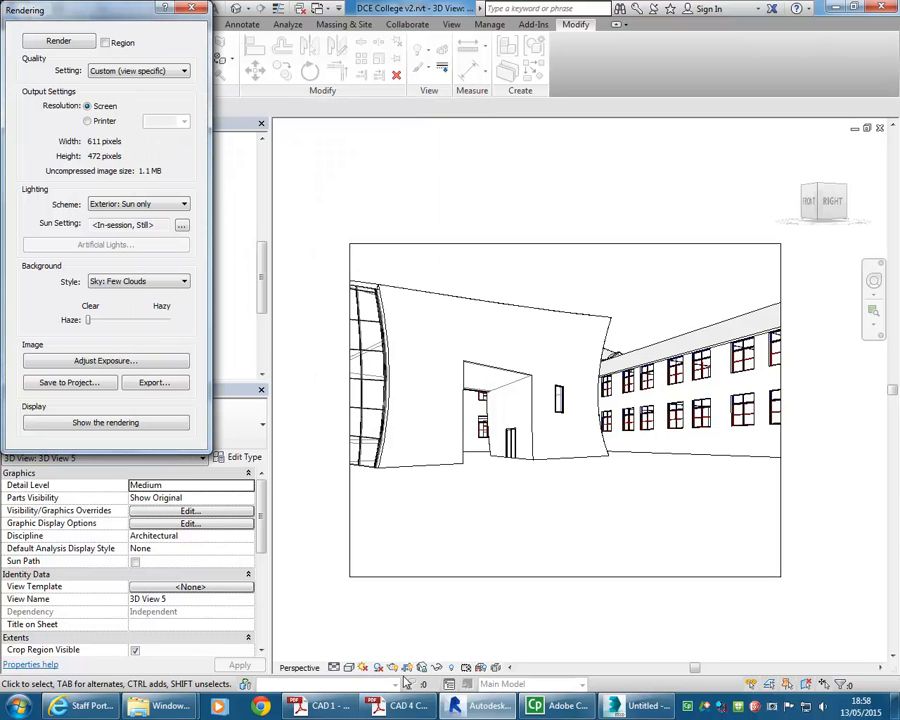
# Return to 3ds Max and look through the final gathering and the expanded caustics and photon mapping settings in Render Setup
pyautogui.click(634, 706)
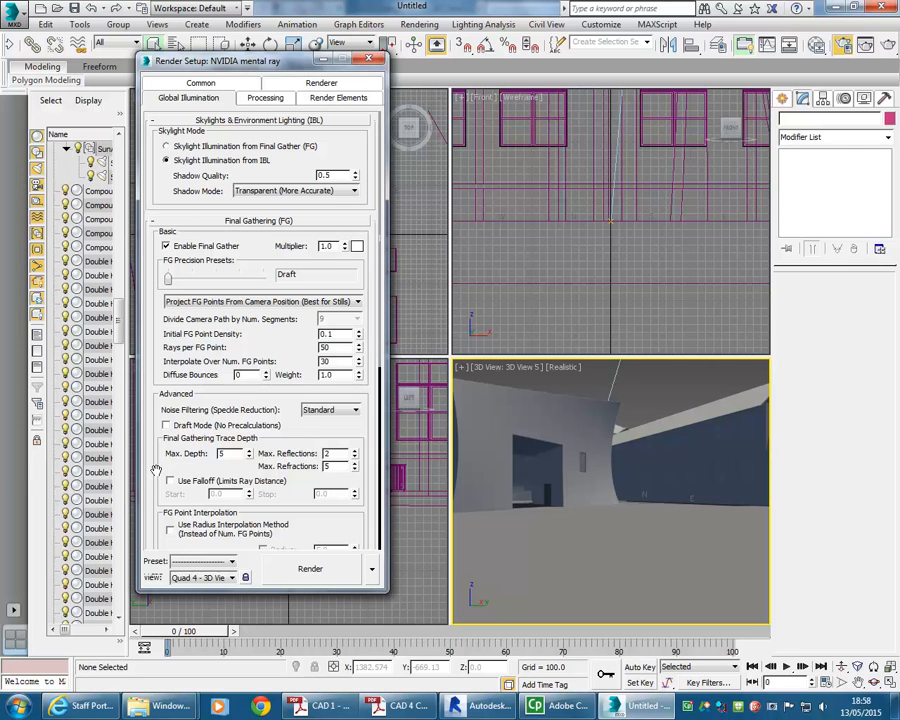
pyautogui.scroll(-5, 160, 420)
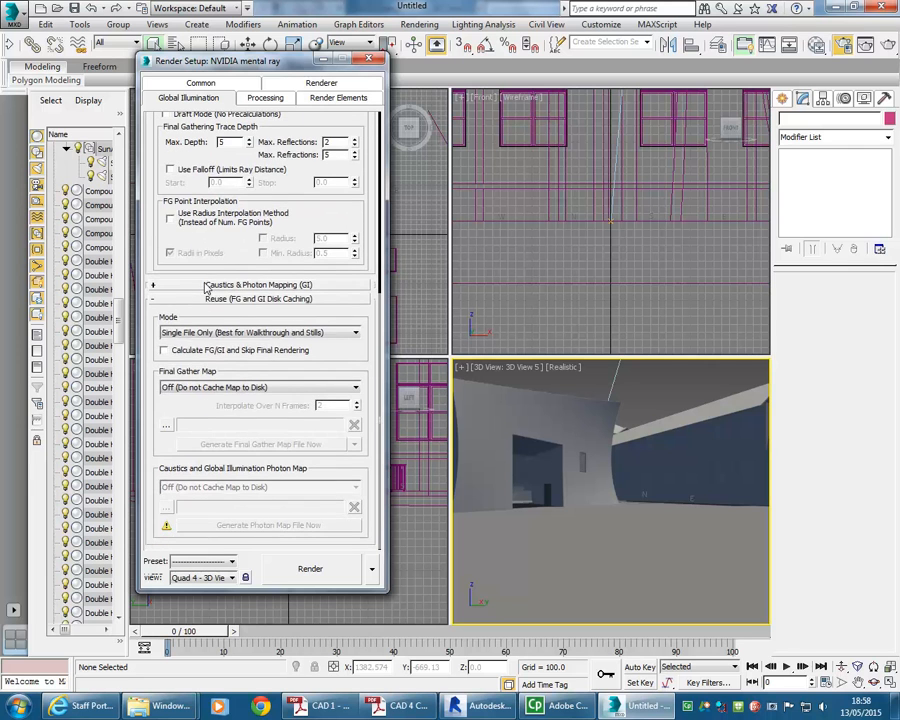
pyautogui.click(206, 288)
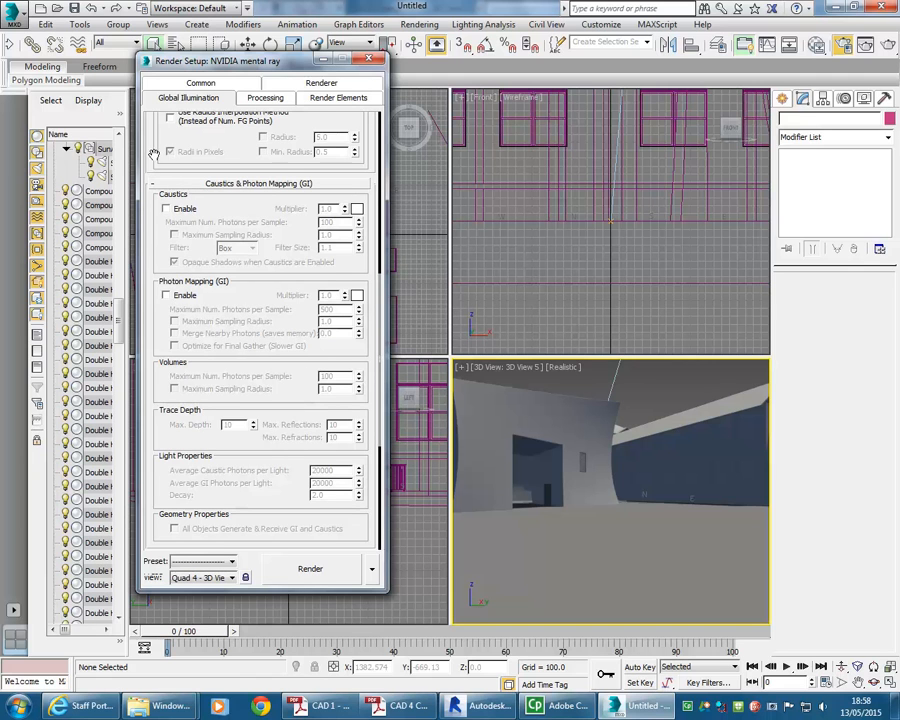
pyautogui.scroll(1, 161, 202)
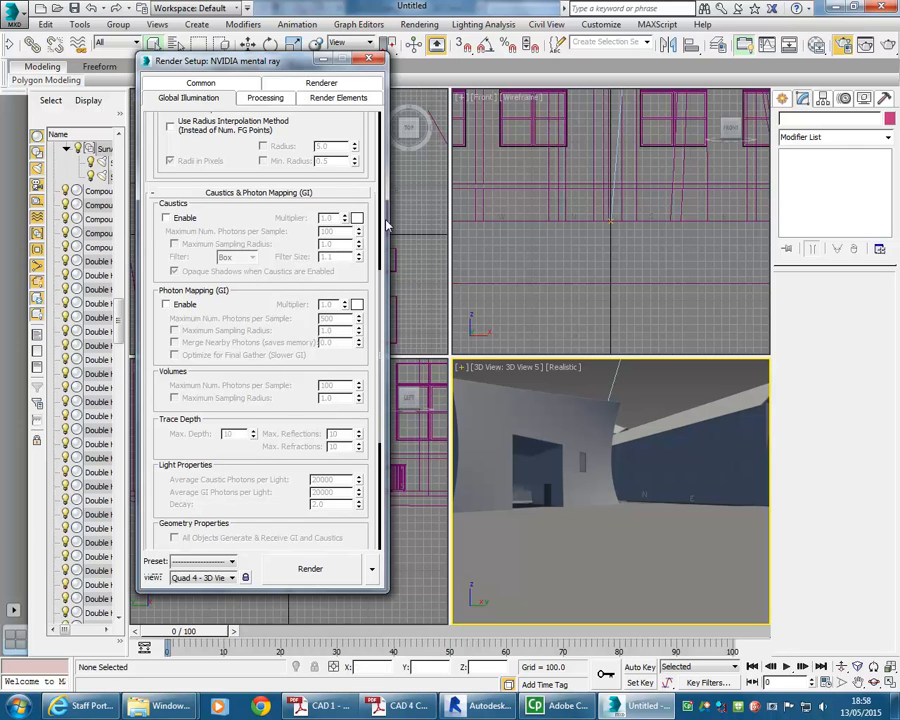
pyautogui.scroll(10, 167, 320)
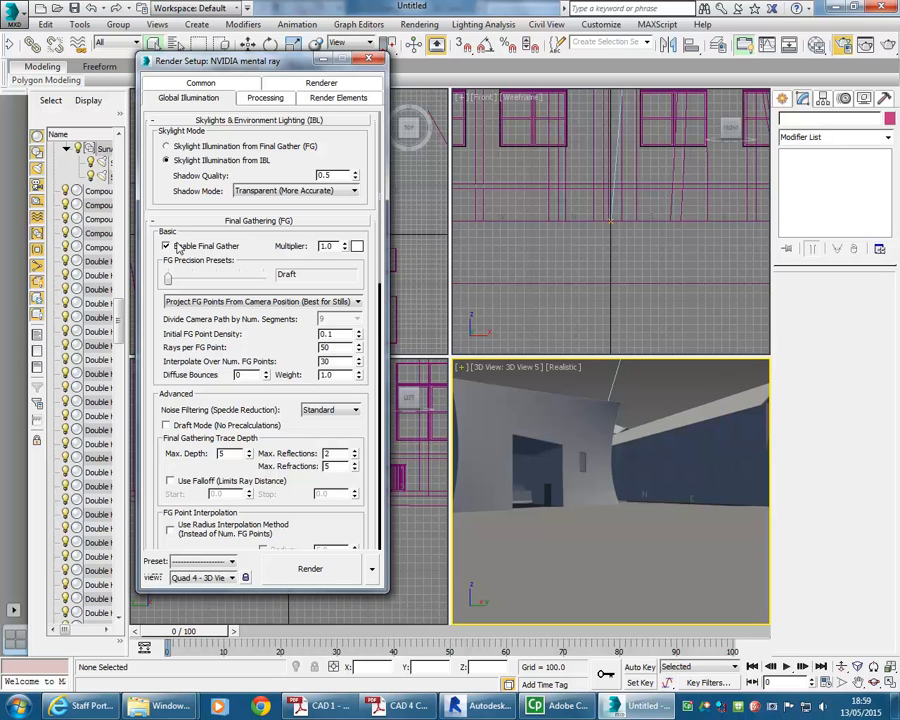
# Open the exposure control settings and compare them with the exposure values in Revit's Rendering dialog, cancelling that dialog
pyautogui.click(424, 25)
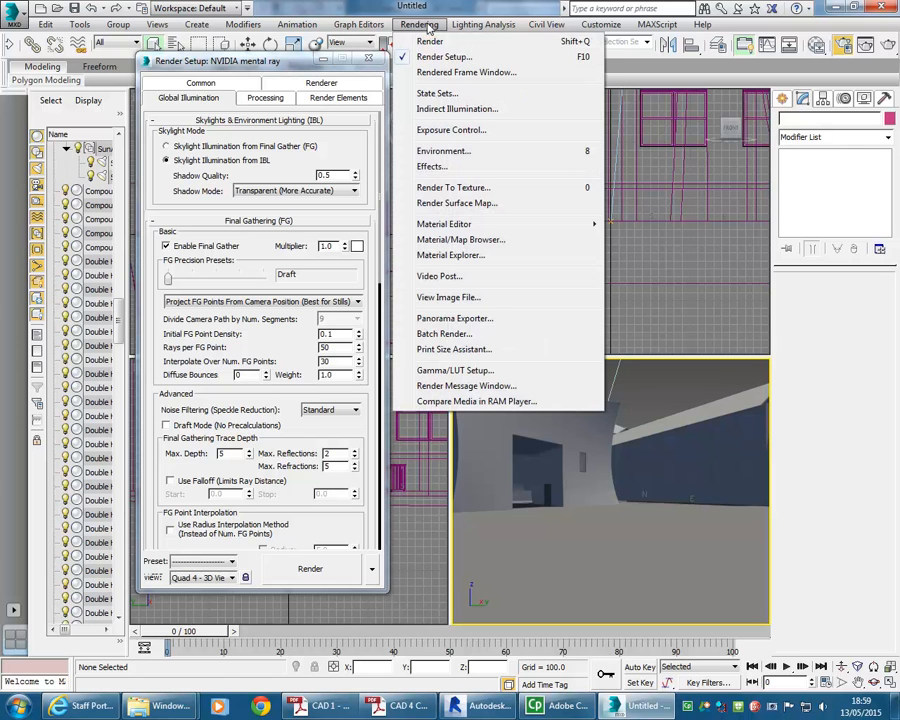
pyautogui.click(450, 131)
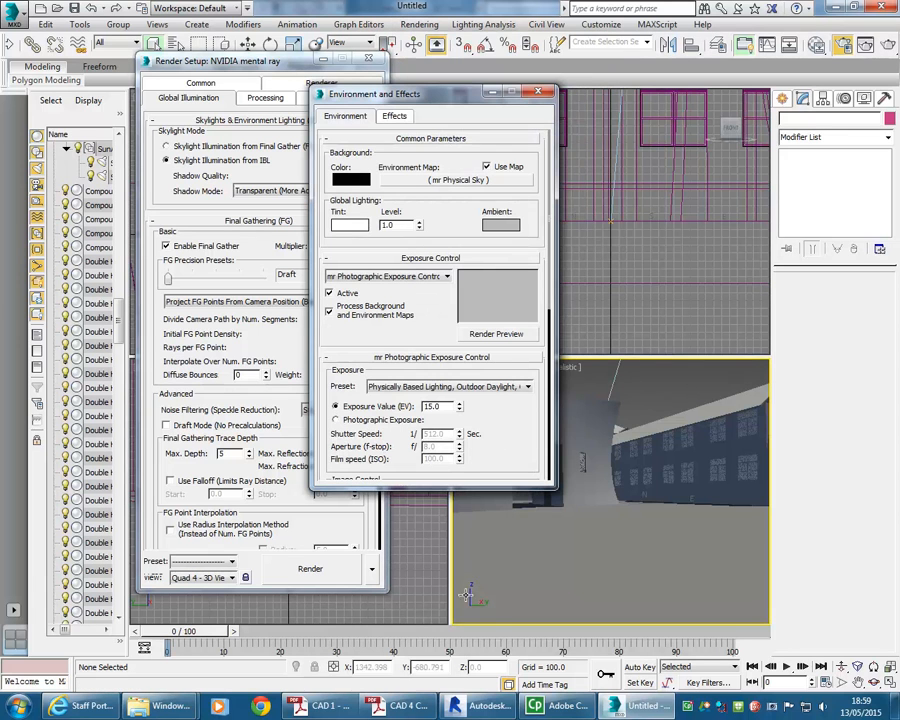
pyautogui.click(484, 706)
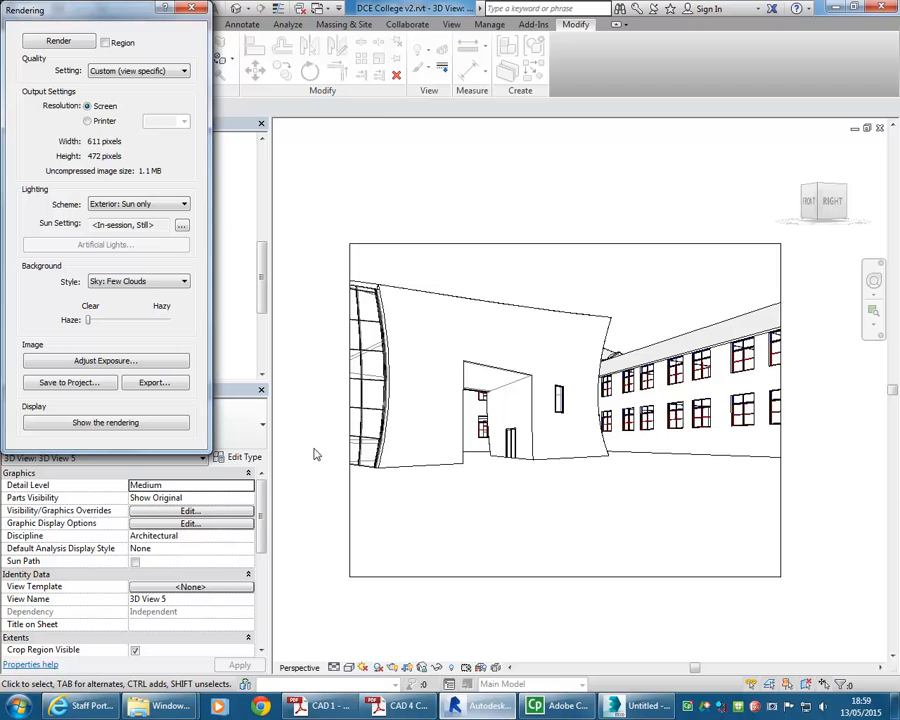
pyautogui.click(140, 362)
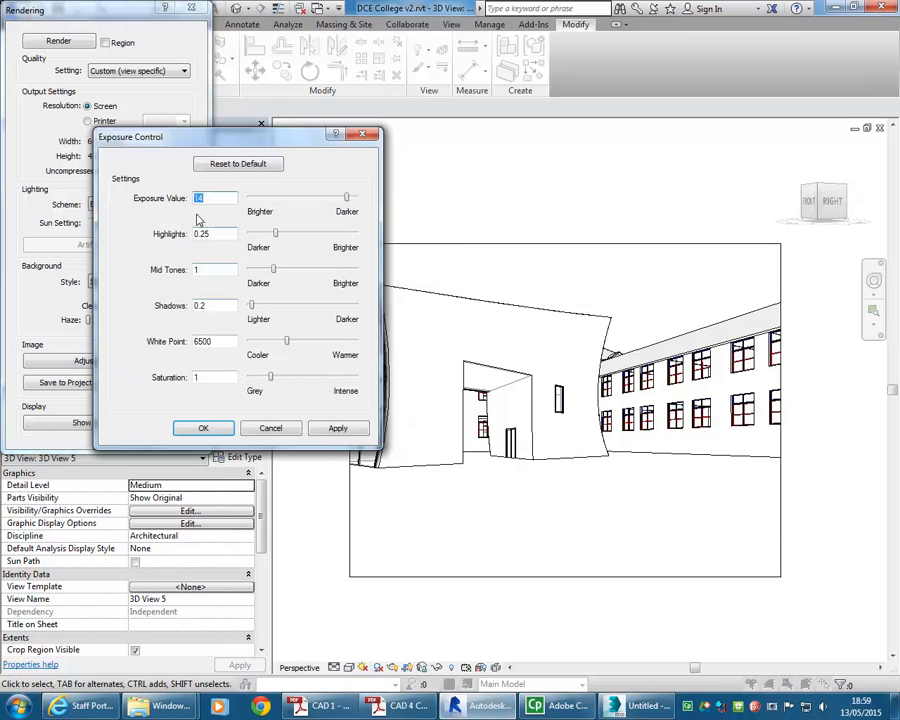
pyautogui.click(283, 432)
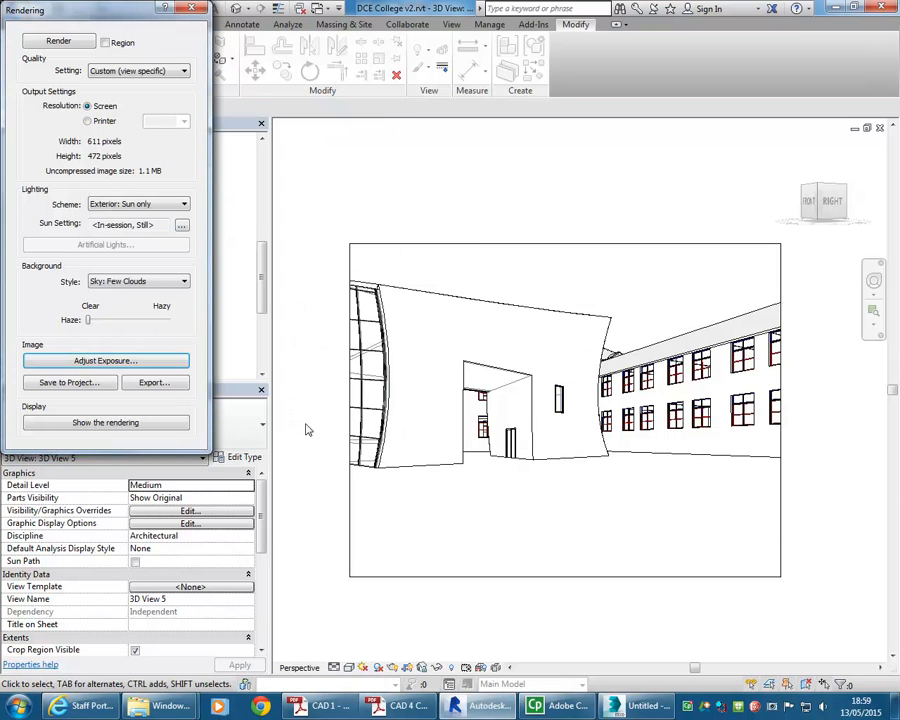
# Back in 3ds Max, make the Environment and Effects window taller and render the exposure control preview
pyautogui.click(640, 706)
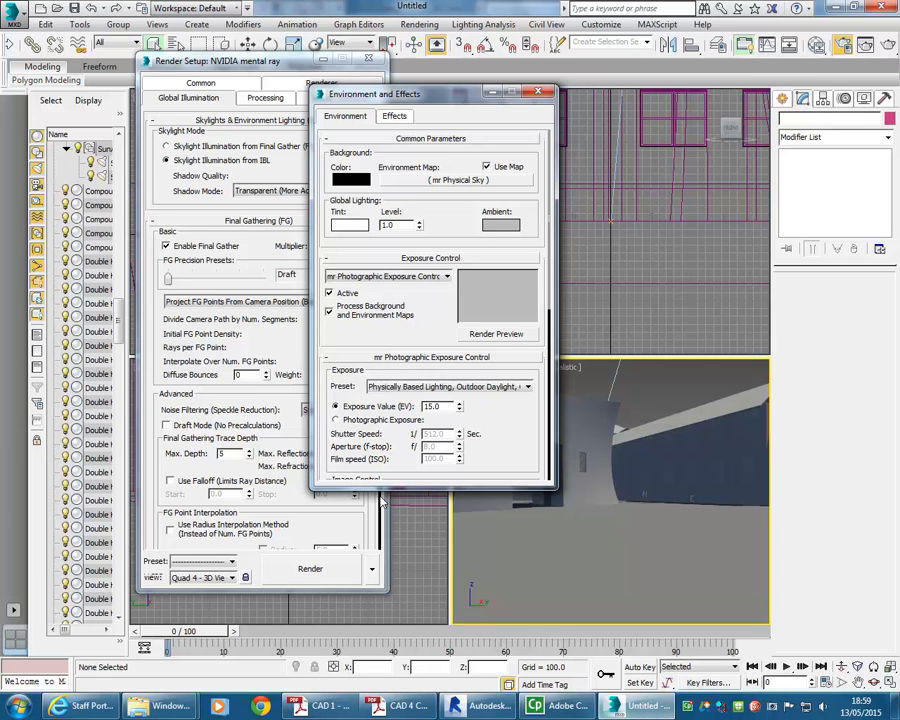
pyautogui.moveTo(376, 487); pyautogui.dragTo(376, 650)
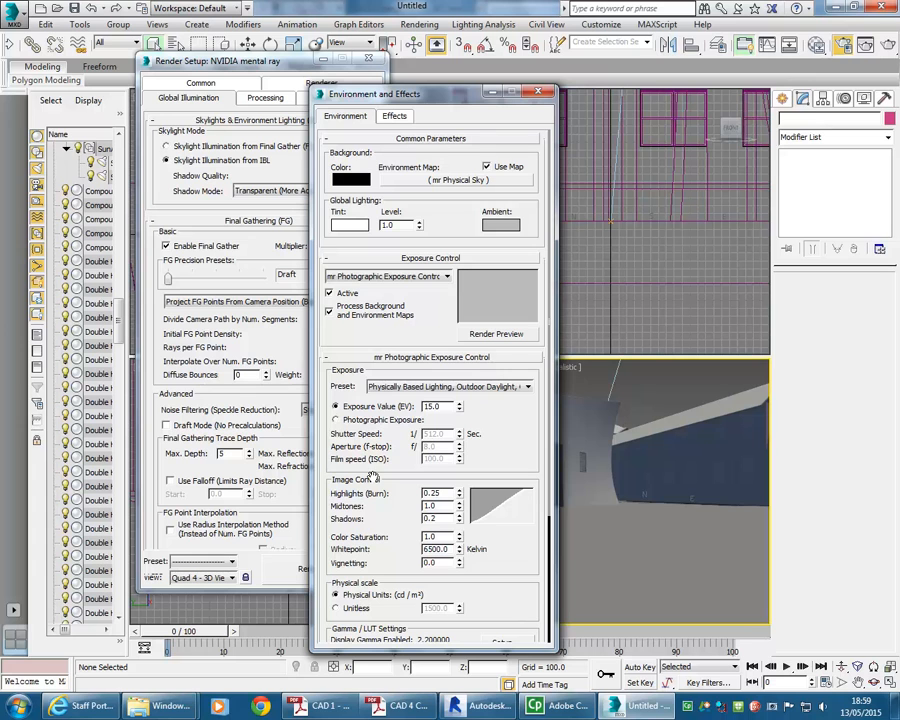
pyautogui.click(489, 336)
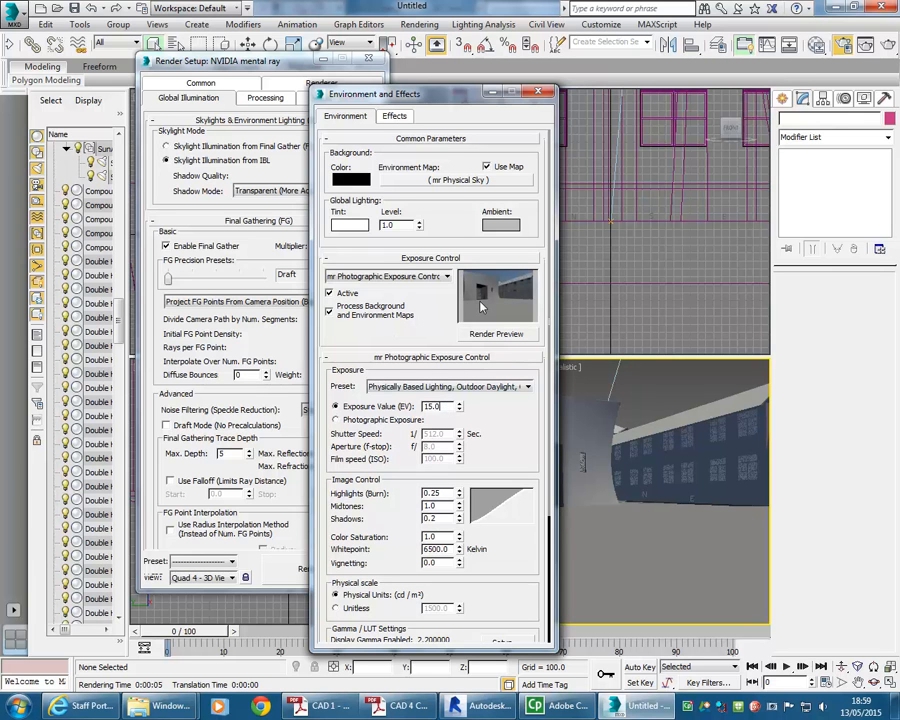
# Try exposure values of 14 and 13 EV against the preview and restore 15 EV
pyautogui.click(460, 410)
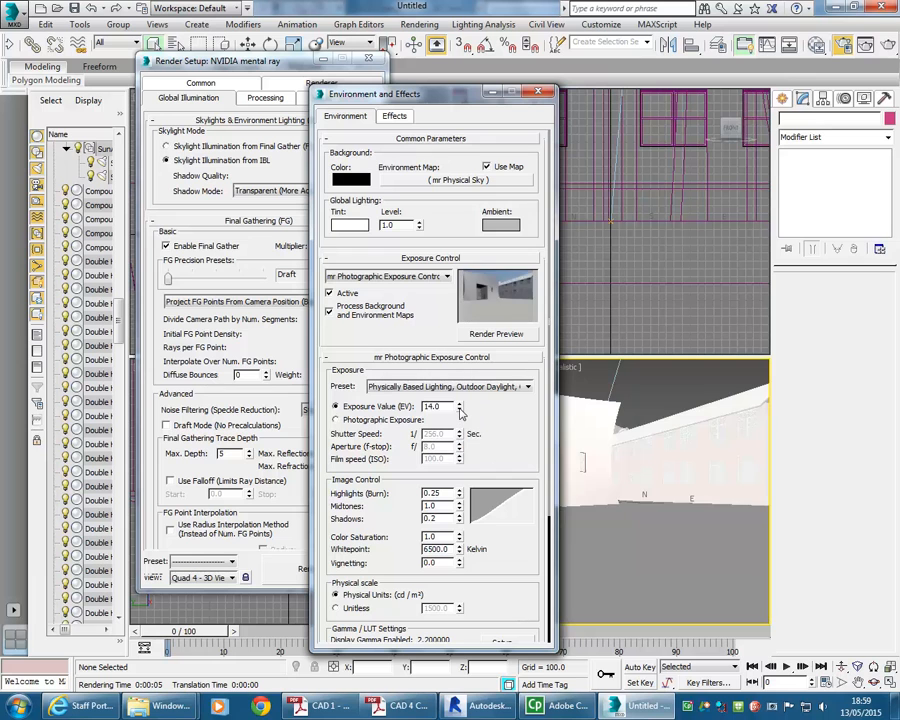
pyautogui.click(460, 410)
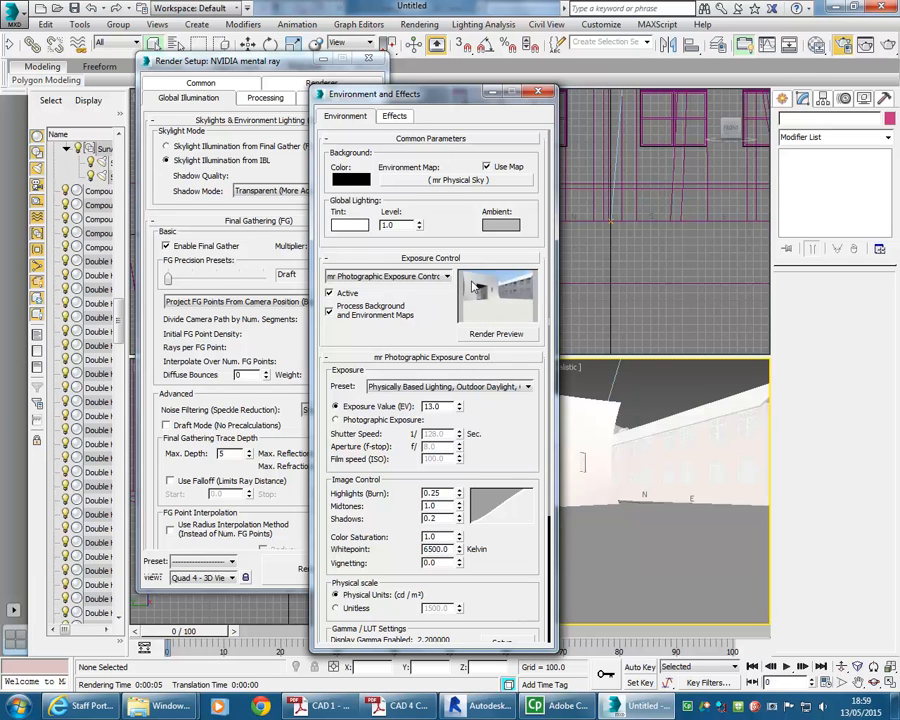
pyautogui.click(460, 405)
pyautogui.click(460, 405)
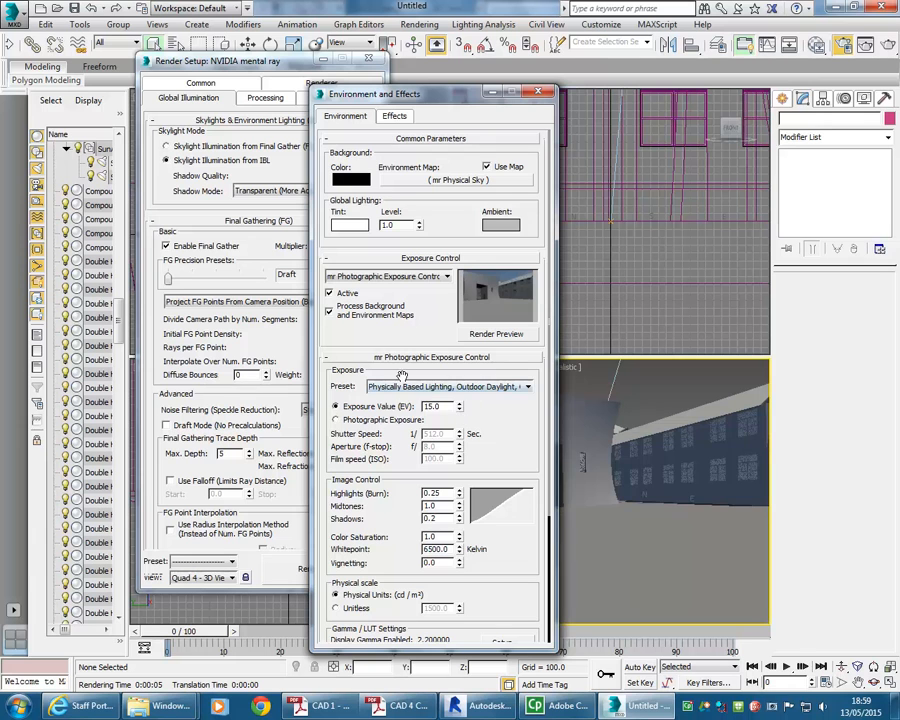
pyautogui.moveTo(353, 508); pyautogui.dragTo(336, 536)
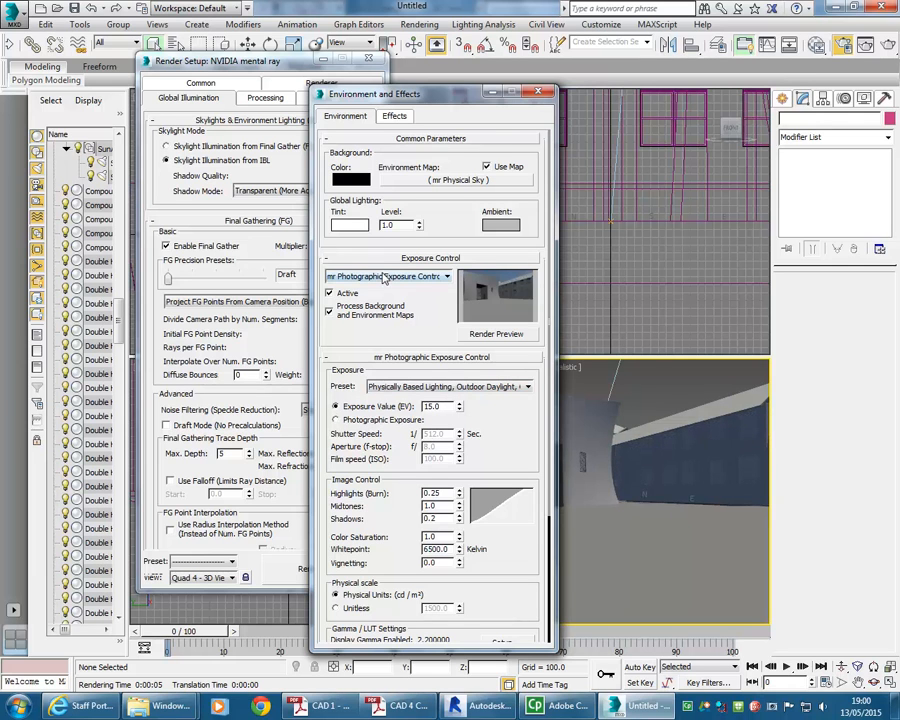
# Place the Environment and Effects window beside Render Setup and start rendering the 3D View 5 camera view
pyautogui.moveTo(404, 101); pyautogui.dragTo(484, 65)
pyautogui.click(255, 65)
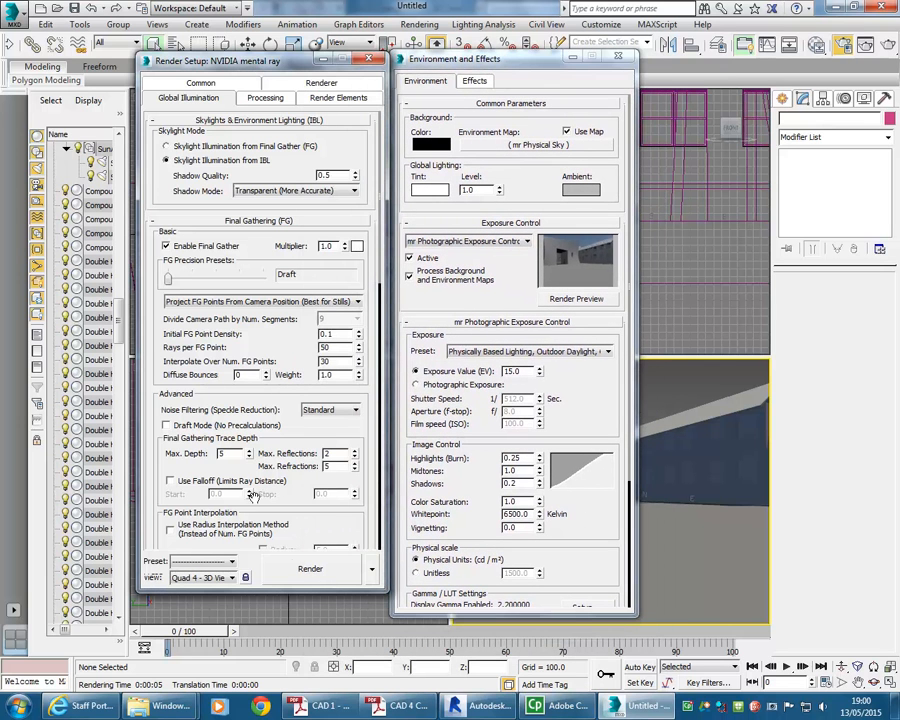
pyautogui.click(310, 569)
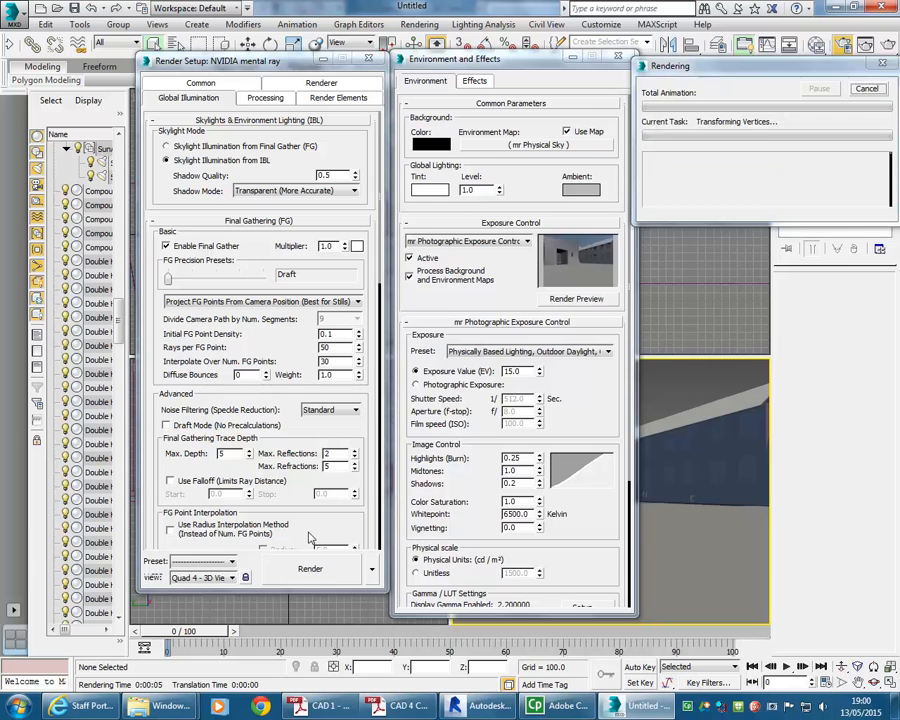
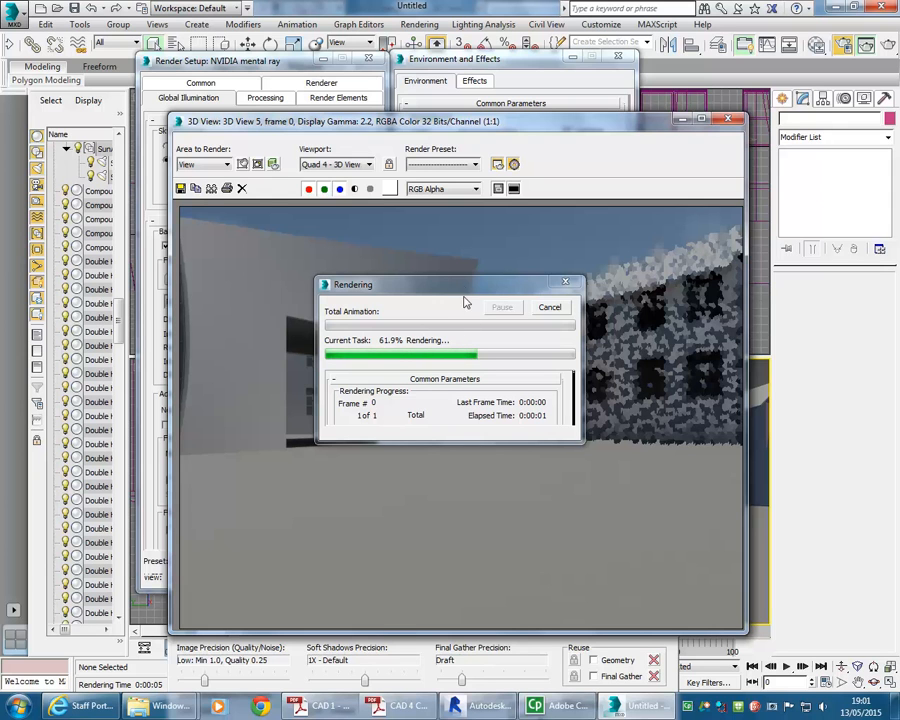
# Move the progress window off the image, cancel the running render, and reposition the rendered frame window
pyautogui.moveTo(463, 291); pyautogui.dragTo(248, 98)
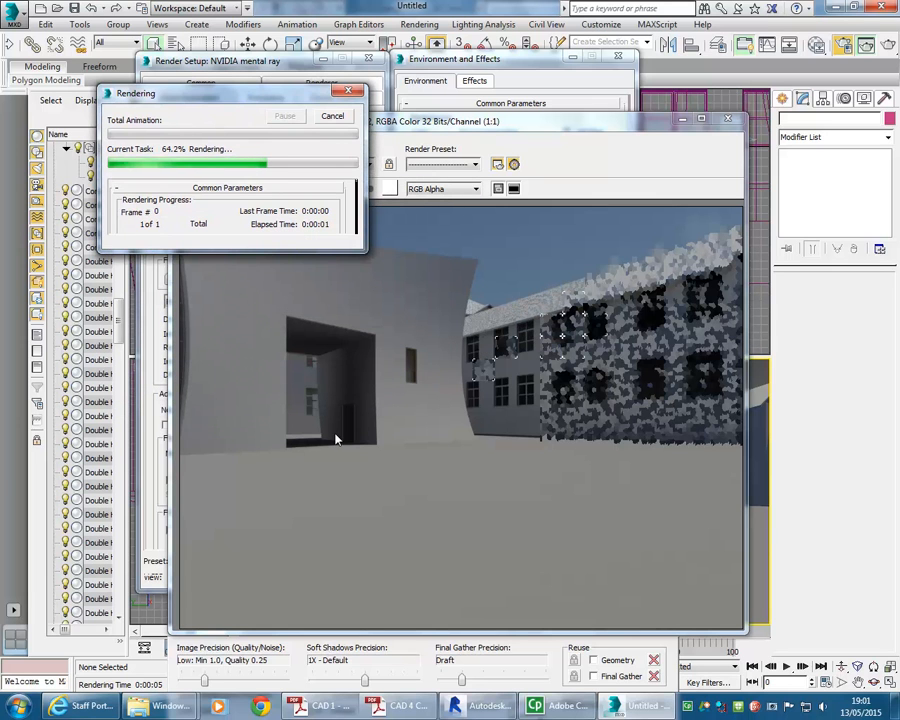
pyautogui.click(332, 117)
pyautogui.moveTo(485, 121); pyautogui.dragTo(458, 145)
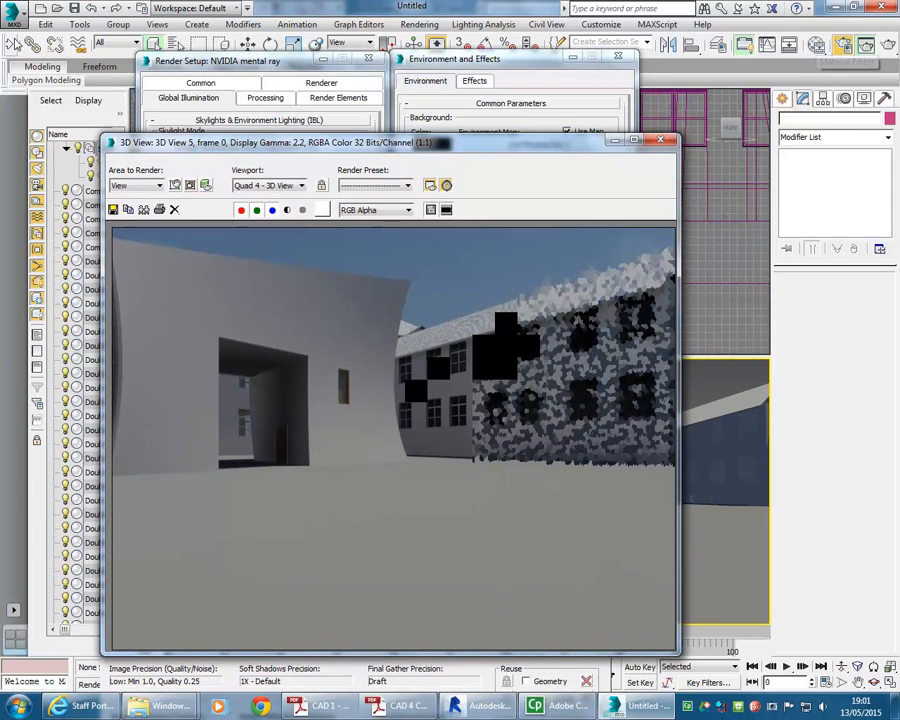
# Open the Material Editor in compact mode and place it beside the rendered image
pyautogui.click(817, 47)
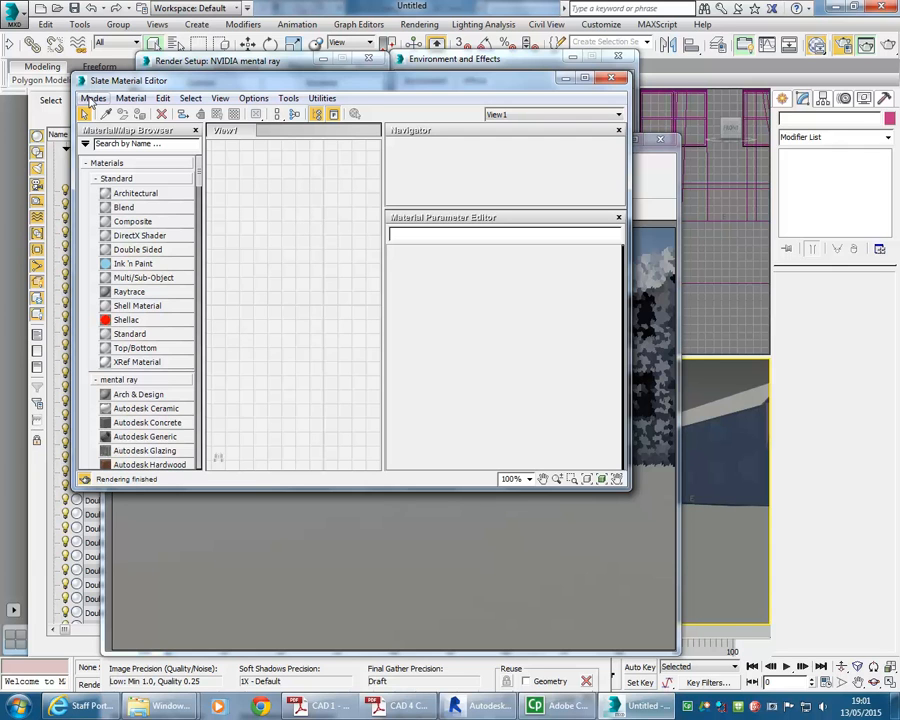
pyautogui.click(92, 98)
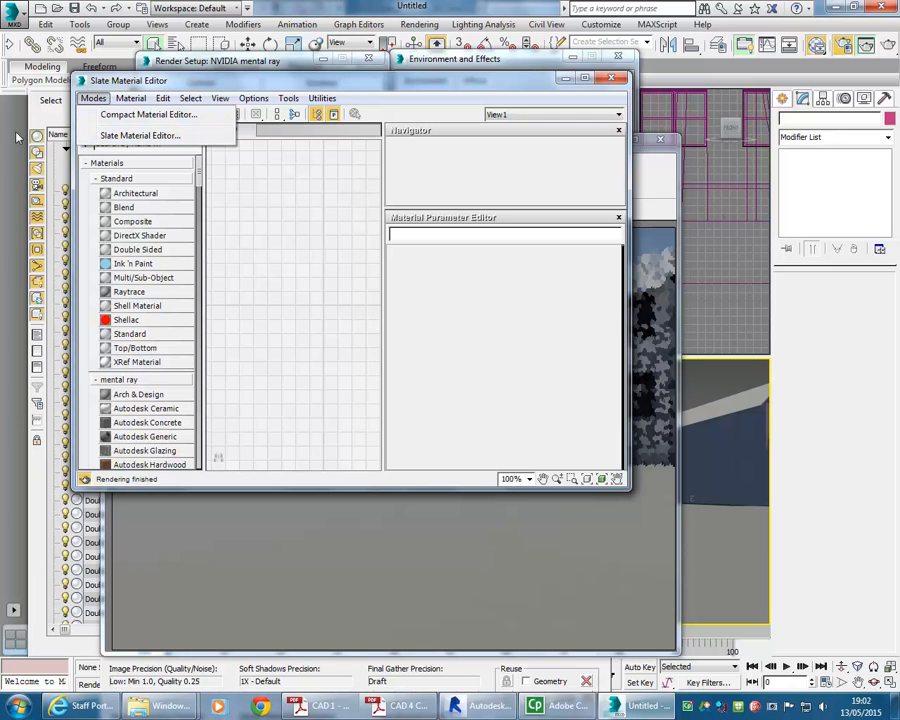
pyautogui.click(114, 116)
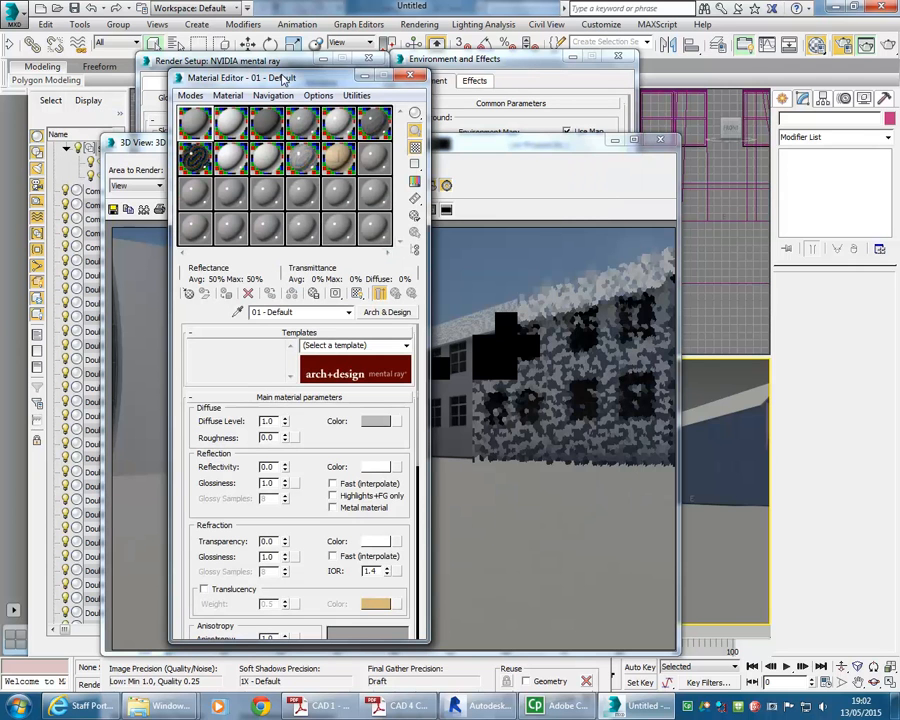
pyautogui.moveTo(285, 78); pyautogui.dragTo(738, 84)
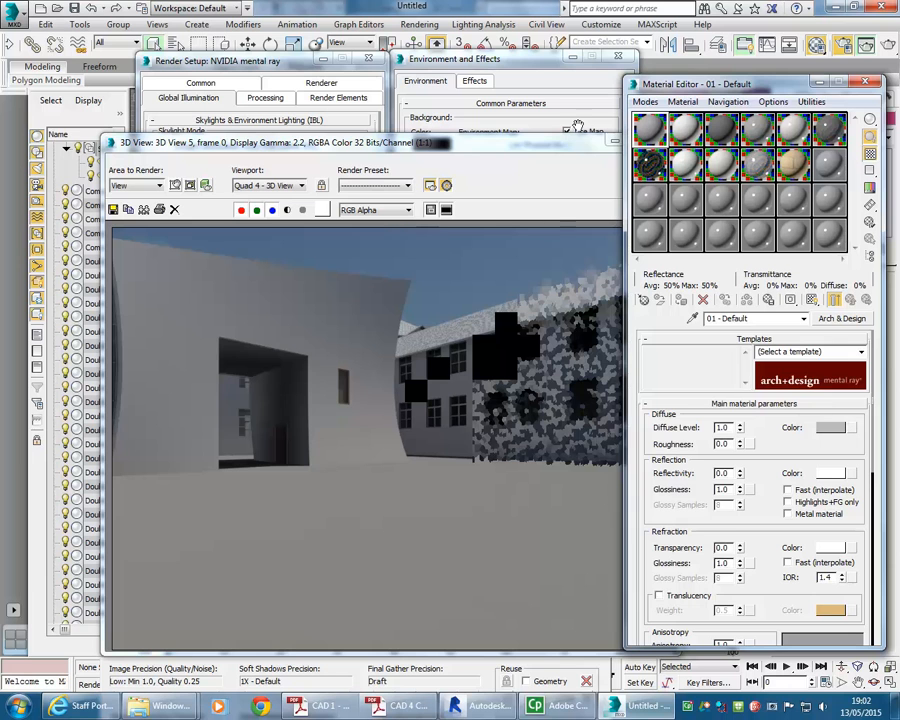
# Close the rendered image, the Environment and Effects window and the Render Setup window
pyautogui.click(535, 146)
pyautogui.click(656, 142)
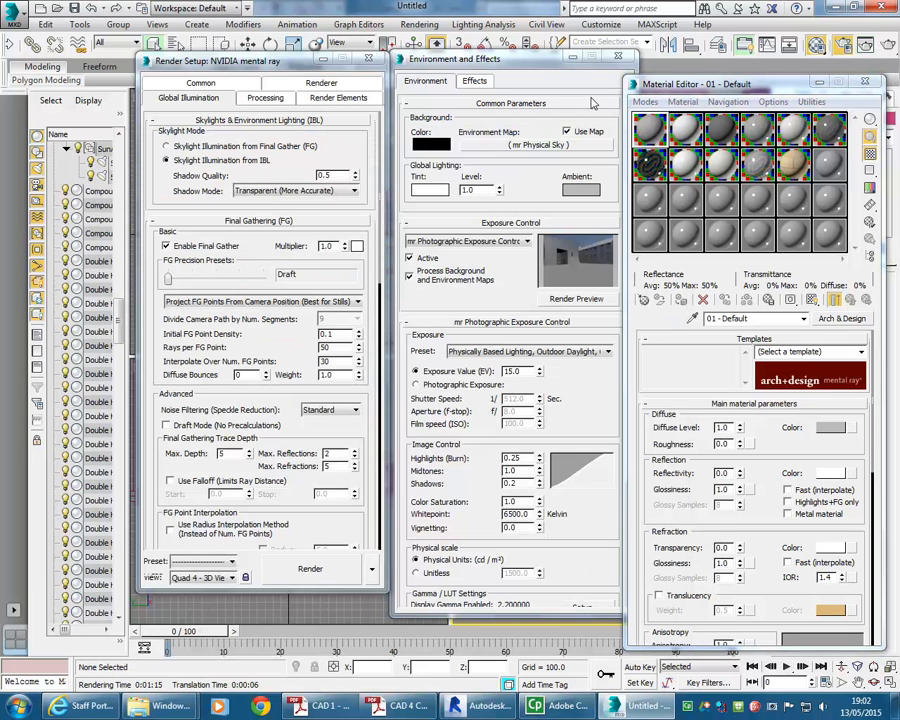
pyautogui.click(618, 57)
pyautogui.click(368, 58)
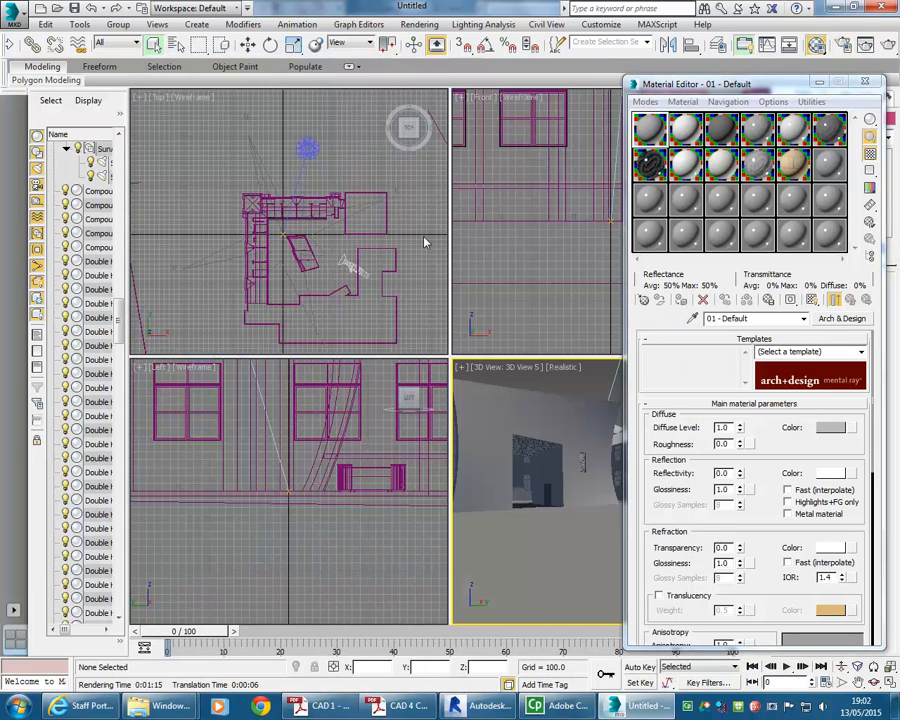
# Pick the Finish material from the building wall in the camera view and show its sample in an enlarged preview
pyautogui.click(692, 318)
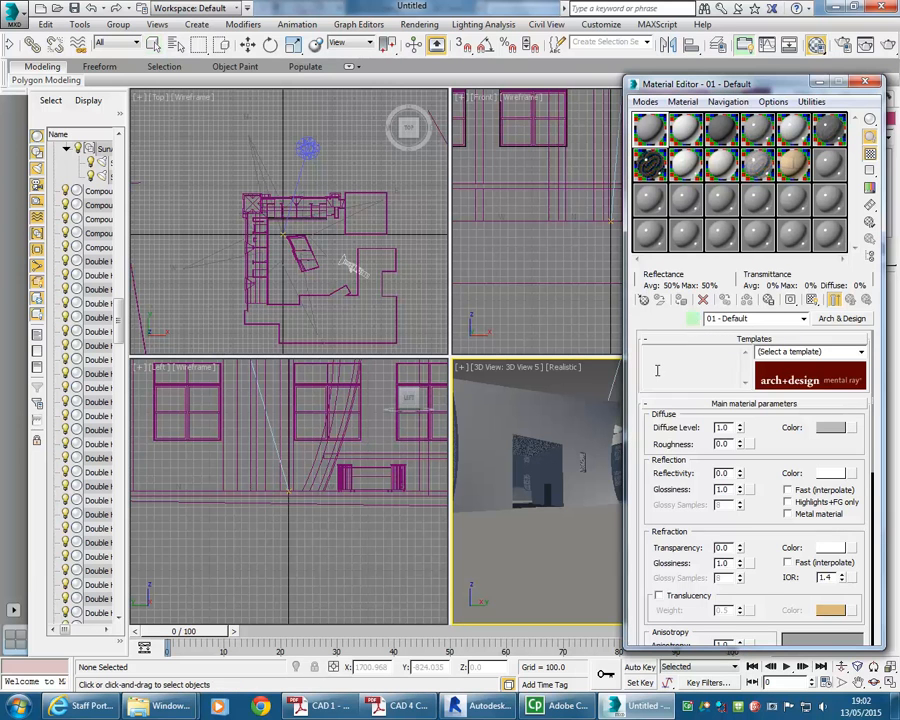
pyautogui.click(511, 417)
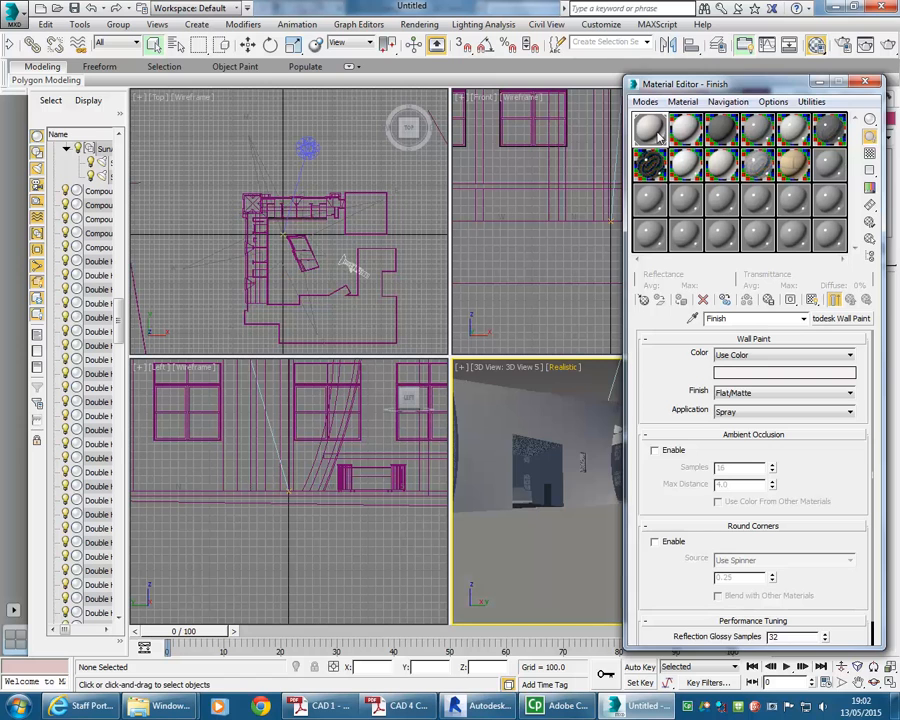
pyautogui.doubleClick(657, 131)
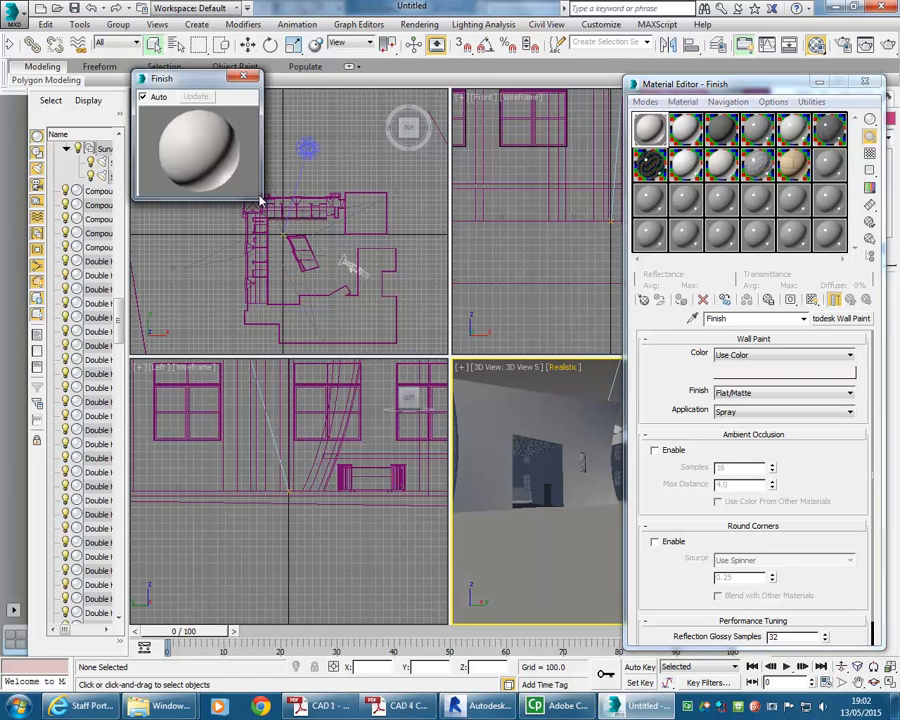
pyautogui.moveTo(258, 198); pyautogui.dragTo(333, 290)
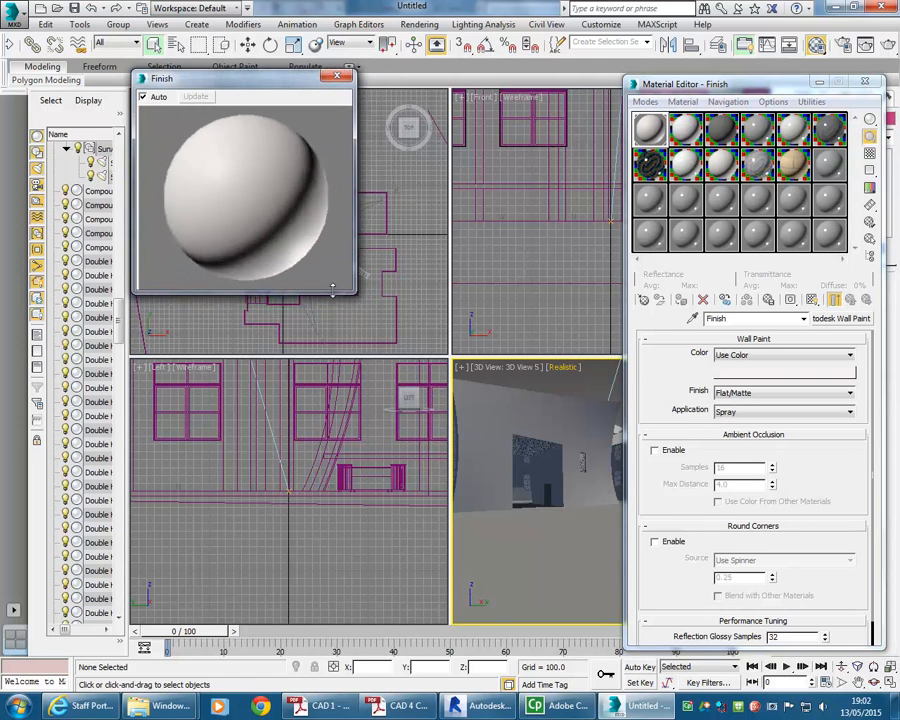
pyautogui.moveTo(245, 80); pyautogui.dragTo(230, 95)
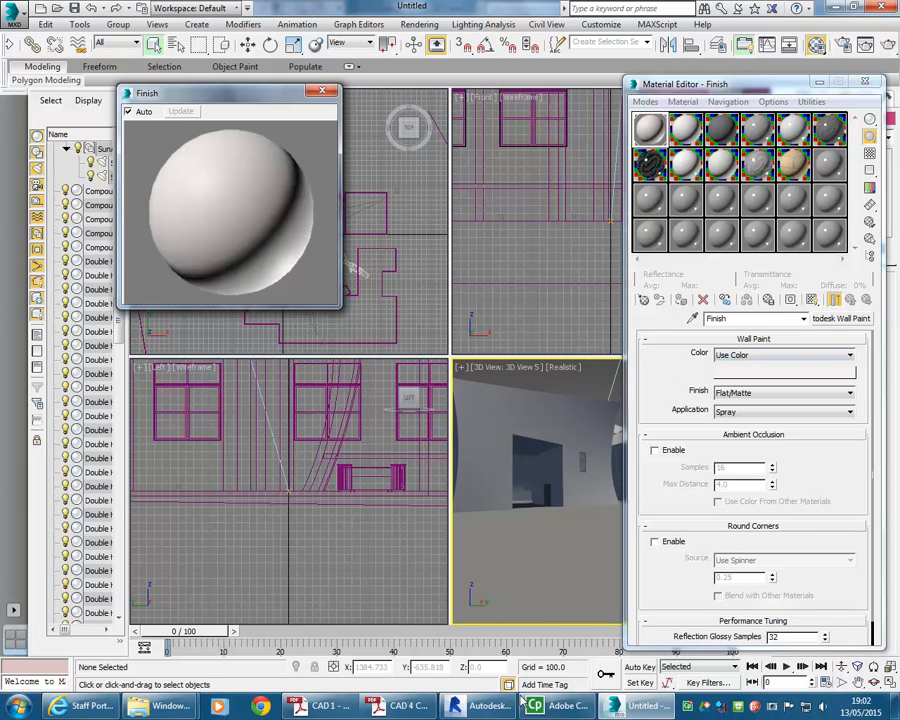
# Switch to Revit, close the Rendering dialog and open the Material Browser
pyautogui.click(490, 707)
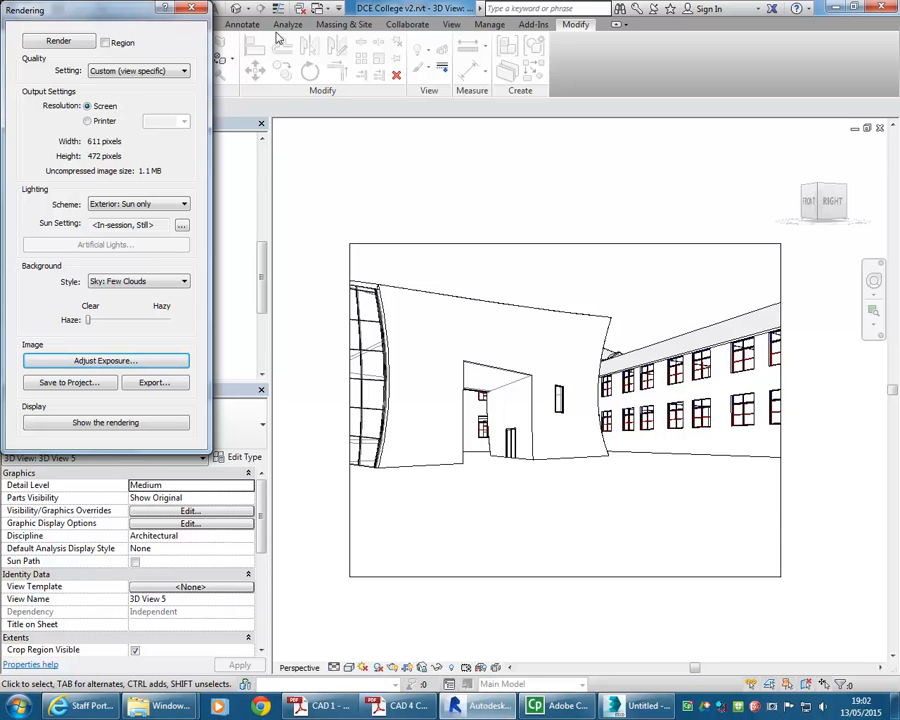
pyautogui.click(193, 9)
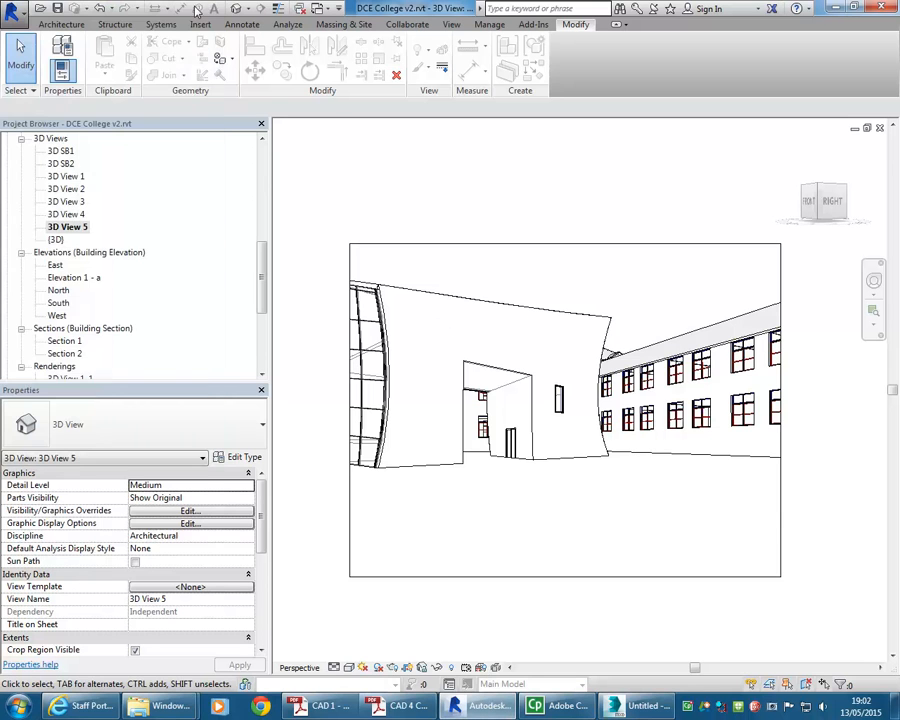
pyautogui.click(492, 25)
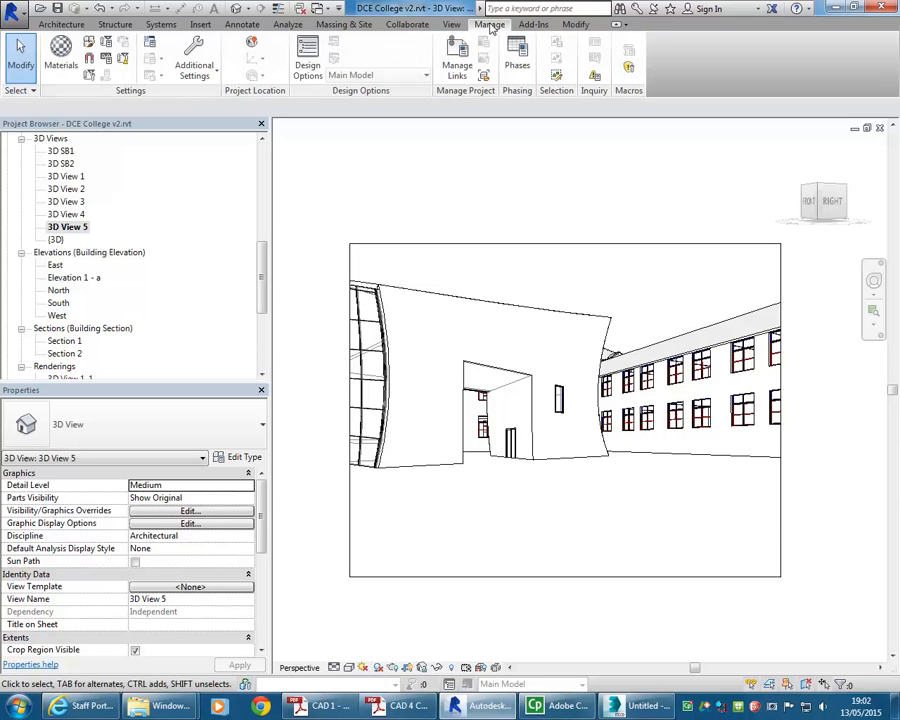
pyautogui.click(62, 64)
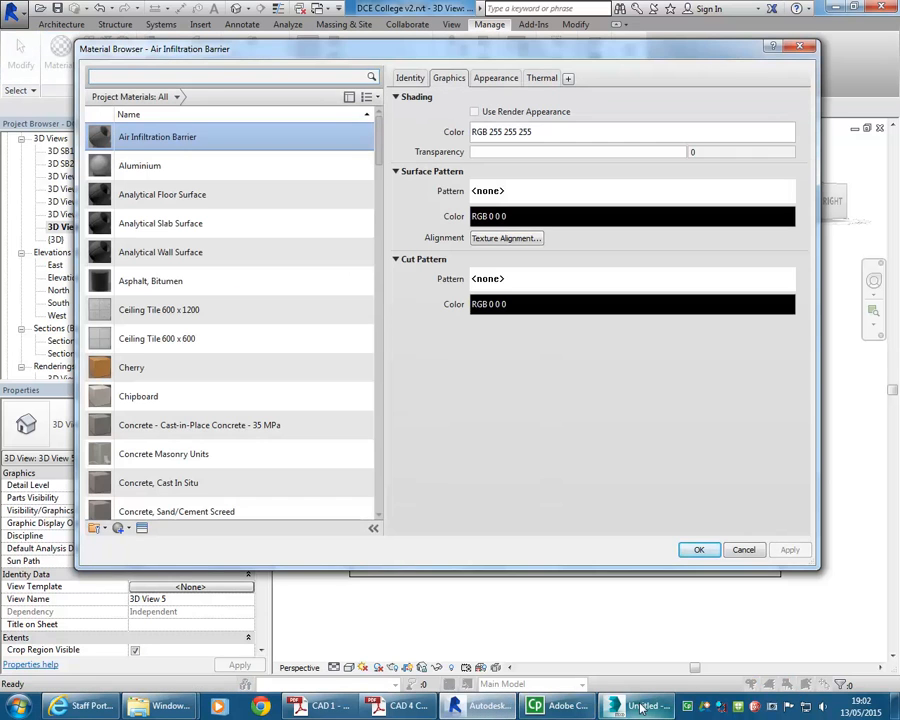
# Compare the 3ds Max Finish material with the appearance settings of the Finish material in Revit's Material Browser
pyautogui.click(641, 706)
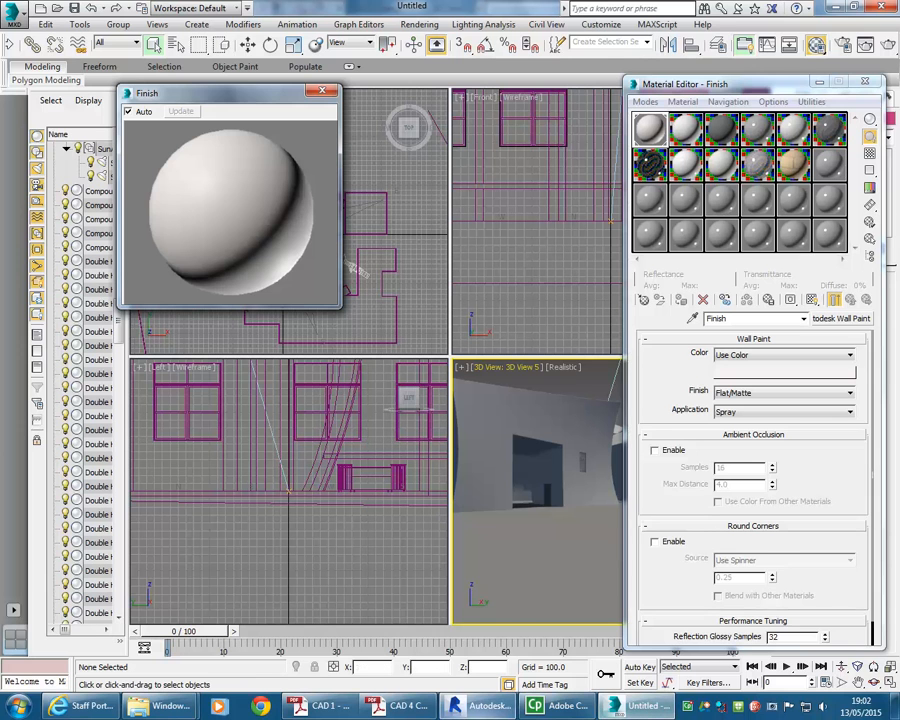
pyautogui.click(488, 706)
pyautogui.moveTo(380, 135); pyautogui.dragTo(381, 250)
pyautogui.click(175, 211)
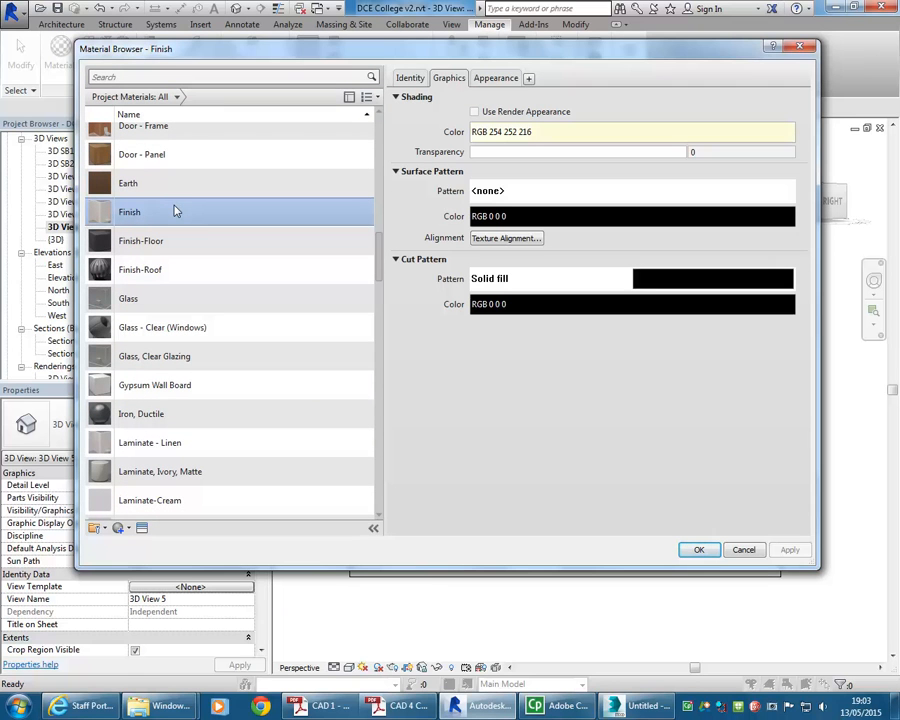
pyautogui.click(495, 77)
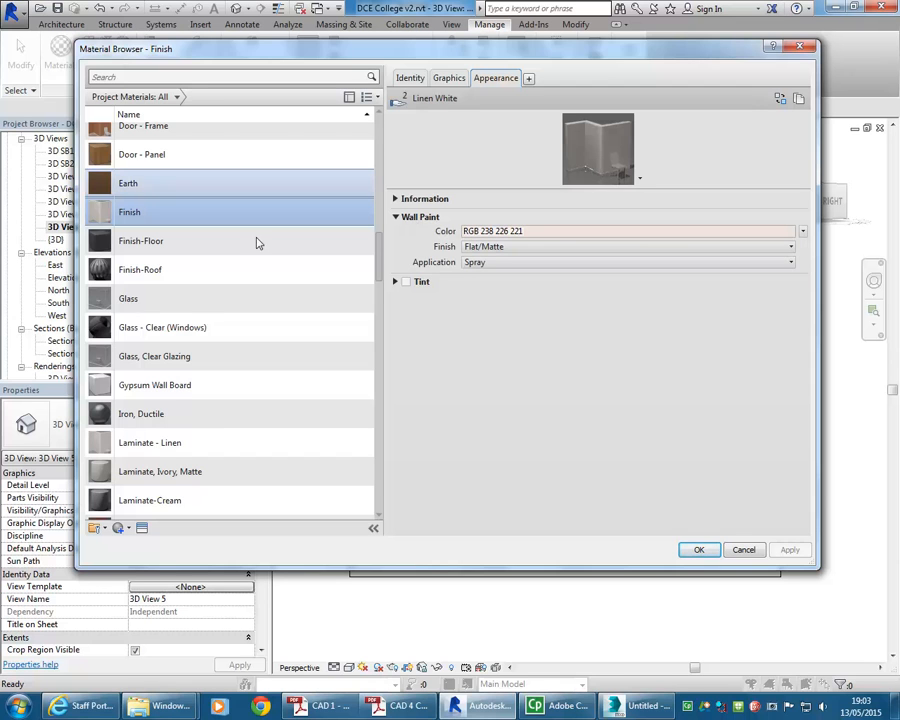
# Examine the appearance of the Finish-Roof material, including its relief pattern settings
pyautogui.click(138, 275)
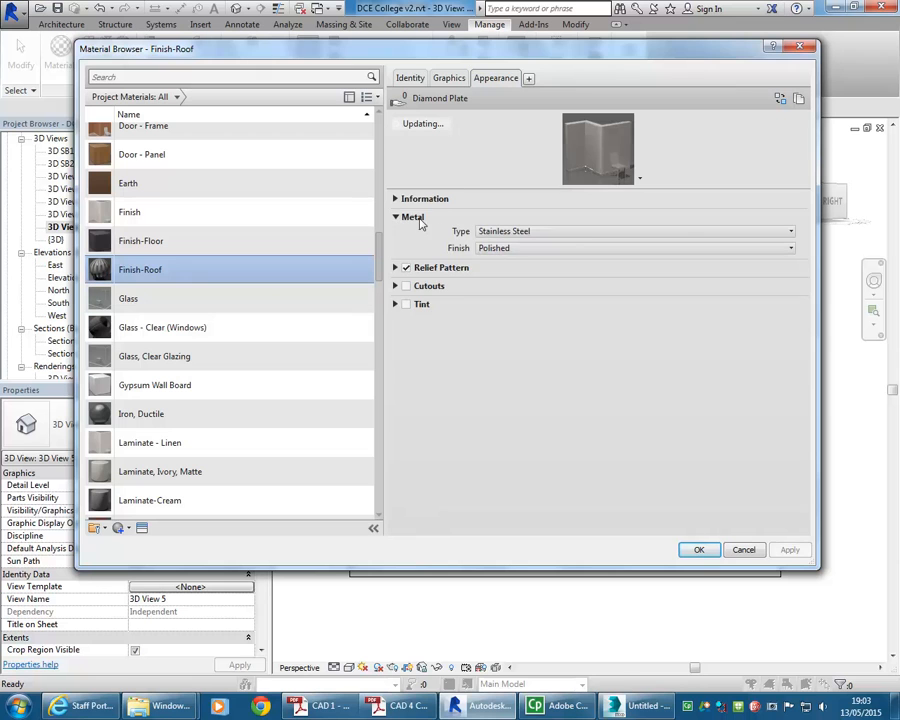
pyautogui.click(396, 268)
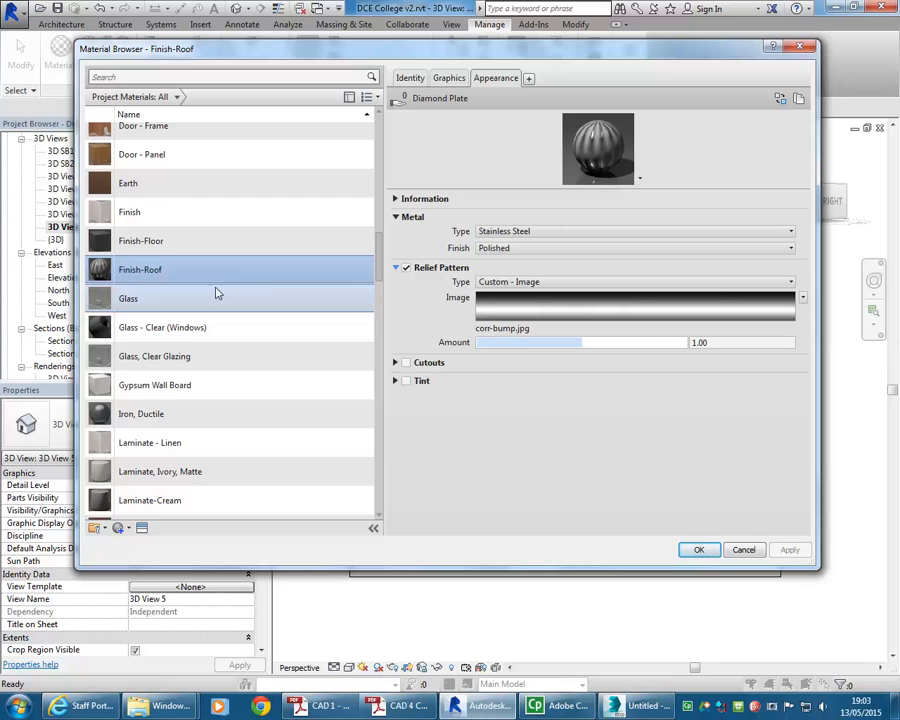
pyautogui.scroll(-1, 247, 295)
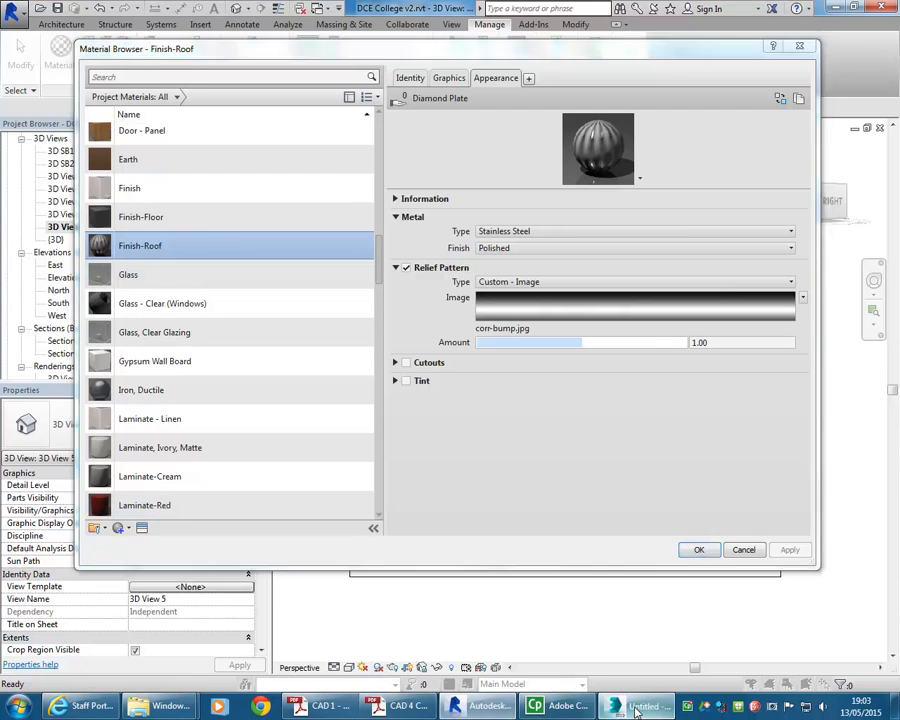
# Switch back to 3ds Max, enable Ambient Occlusion on the Finish material and reposition the Material Editor
pyautogui.click(630, 706)
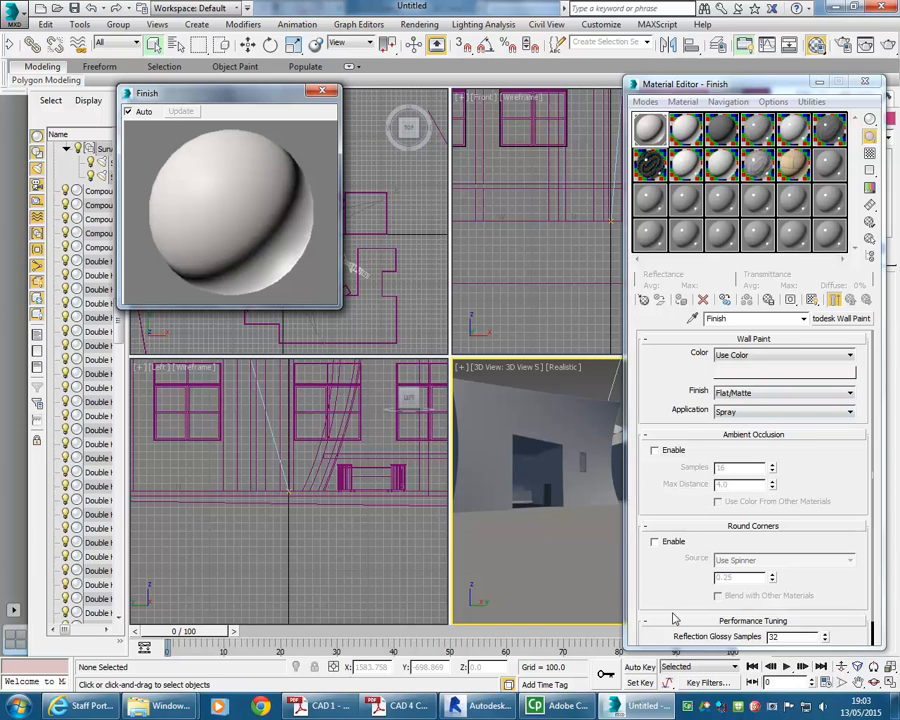
pyautogui.click(655, 451)
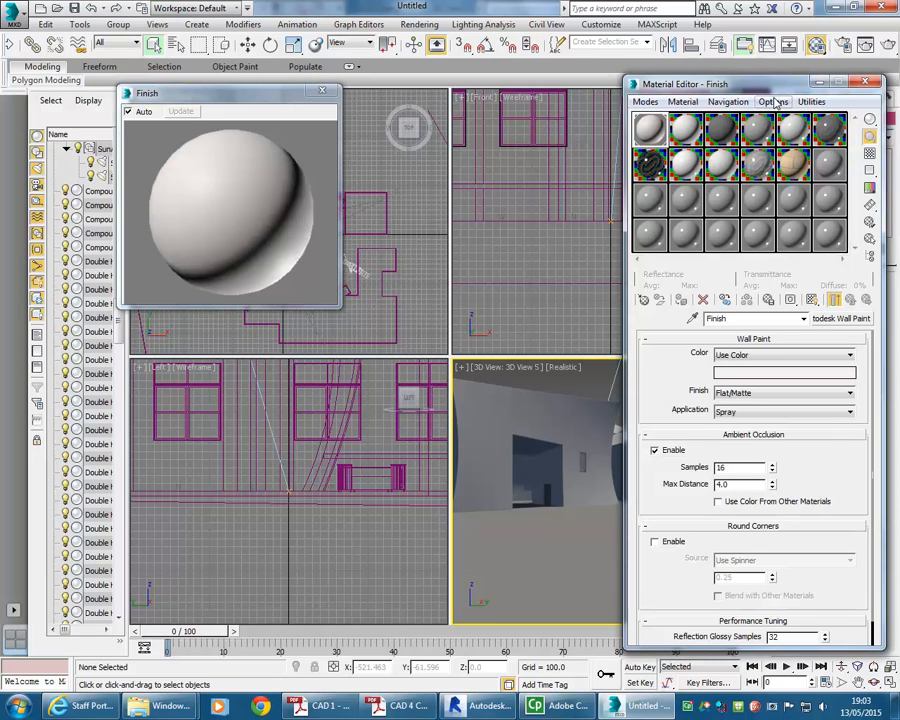
pyautogui.moveTo(785, 87); pyautogui.dragTo(790, 57)
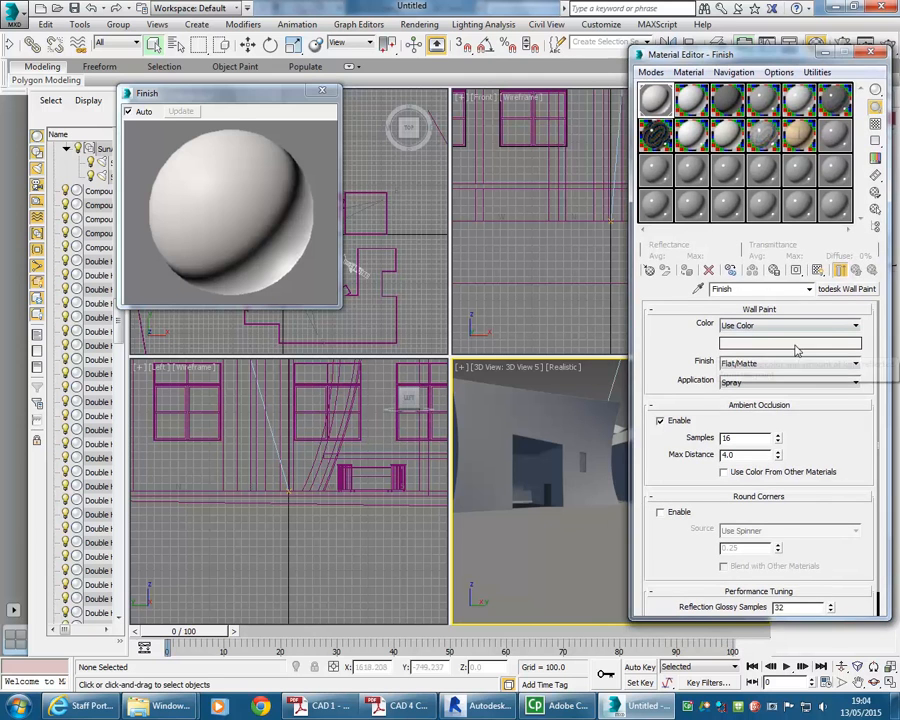
# Change the Finish wall paint colour to red with hue 0.0, saturation 0.878 and value 0.604
pyautogui.click(759, 344)
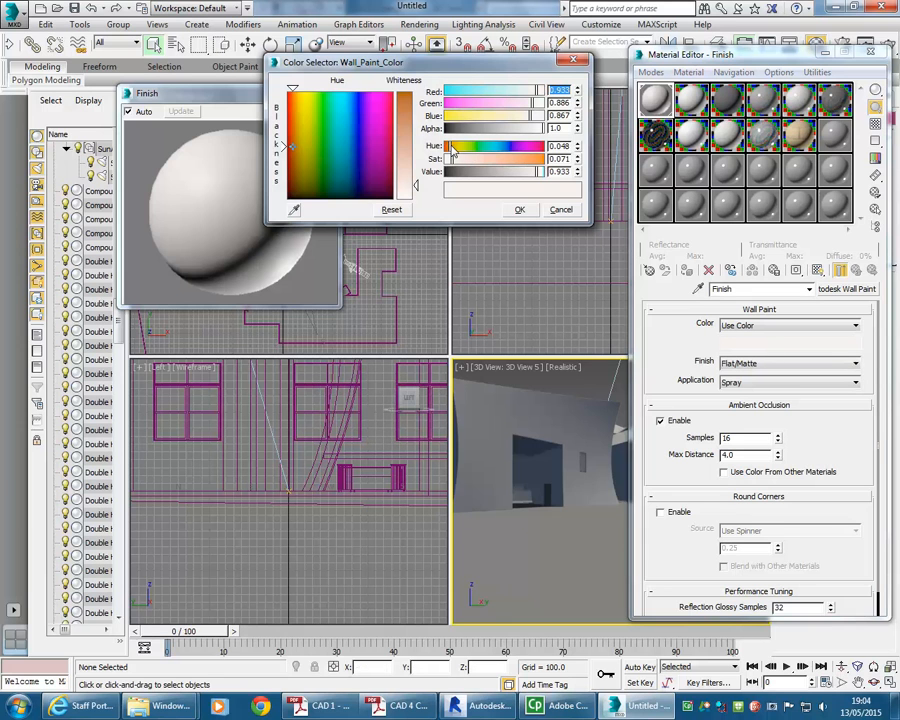
pyautogui.moveTo(451, 147); pyautogui.dragTo(444, 147)
pyautogui.click(523, 161)
pyautogui.click(531, 160)
pyautogui.moveTo(531, 171); pyautogui.dragTo(504, 171)
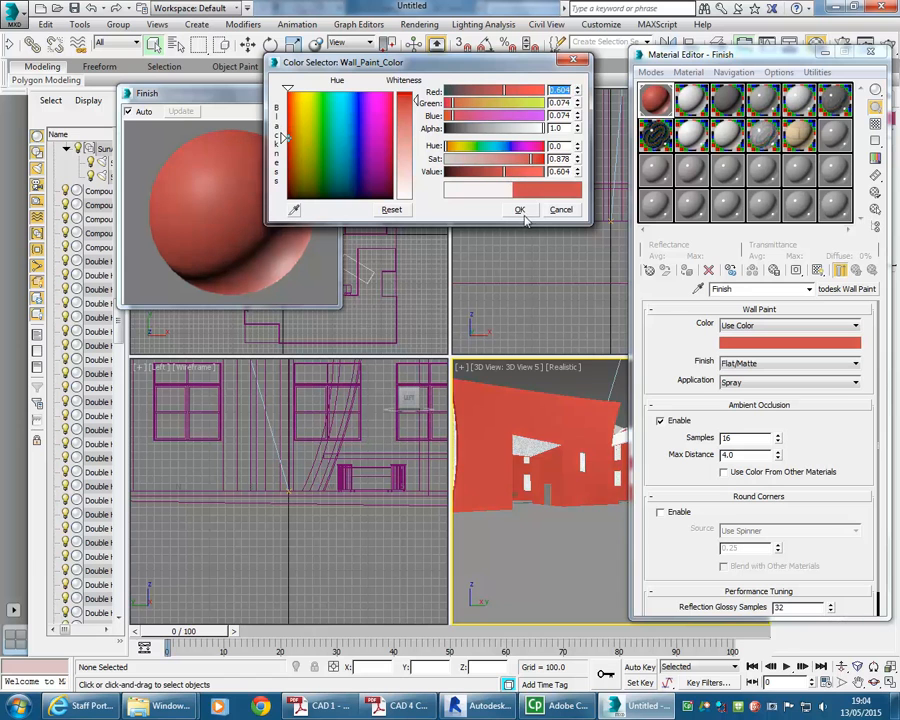
pyautogui.click(517, 209)
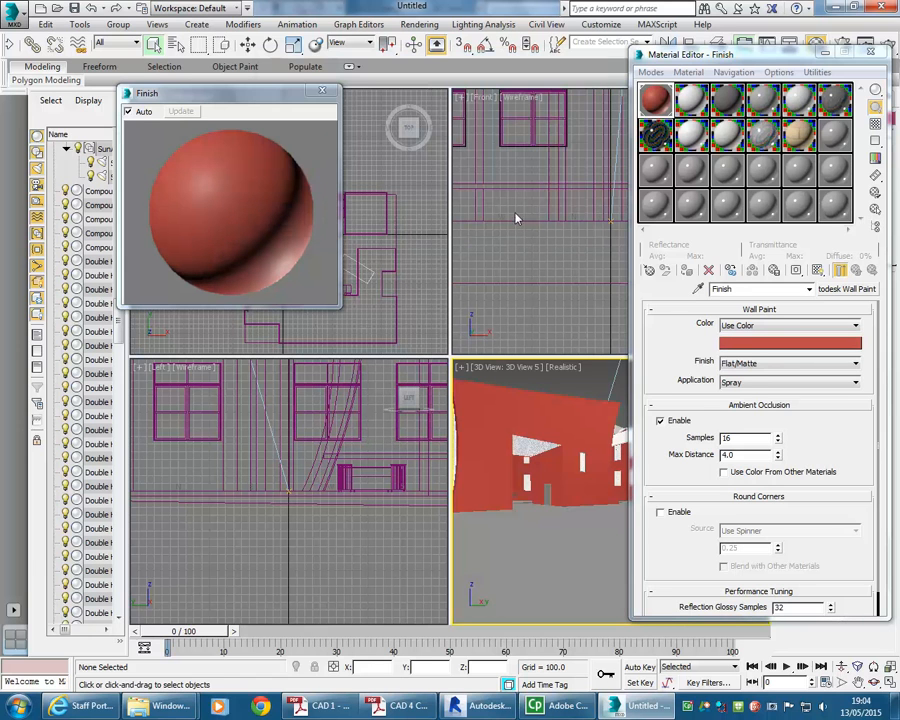
# Set the wall paint finish to Semi-gloss and enable Round Corners on the Finish material
pyautogui.click(767, 365)
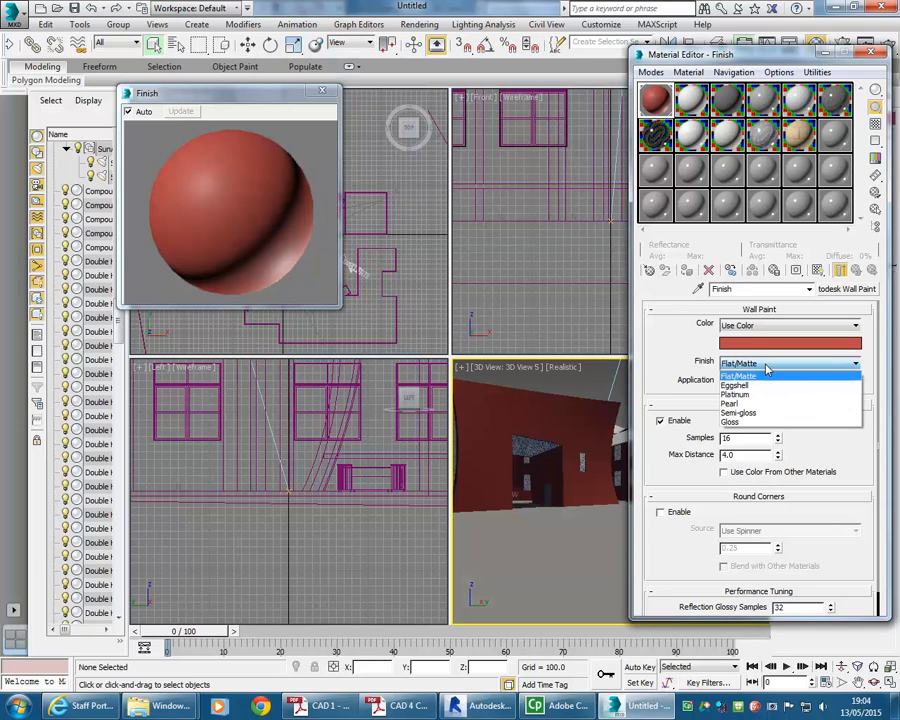
pyautogui.click(740, 412)
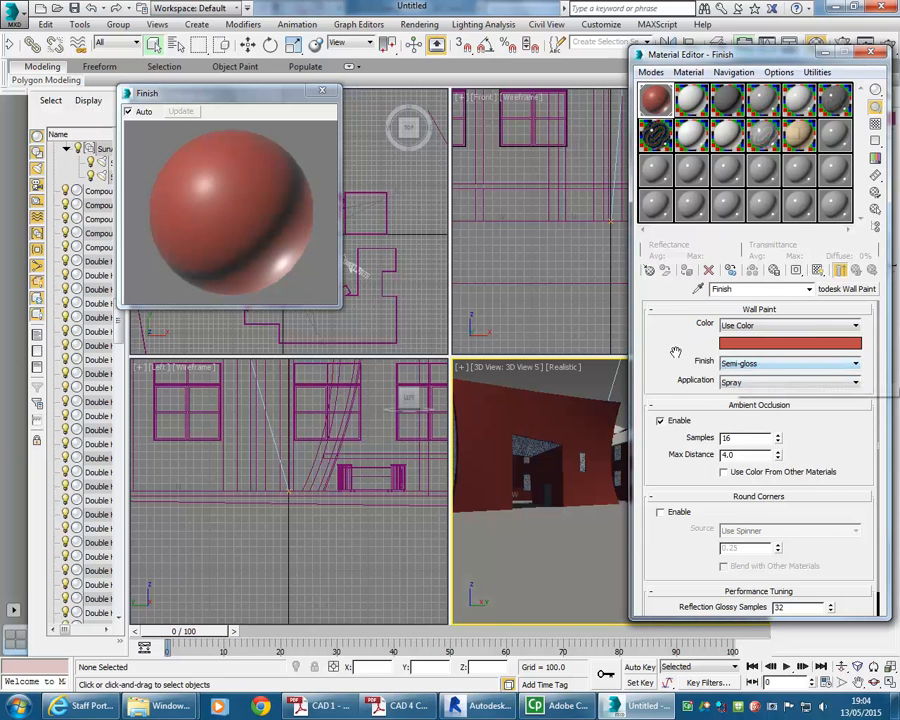
pyautogui.scroll(-1, 690, 500)
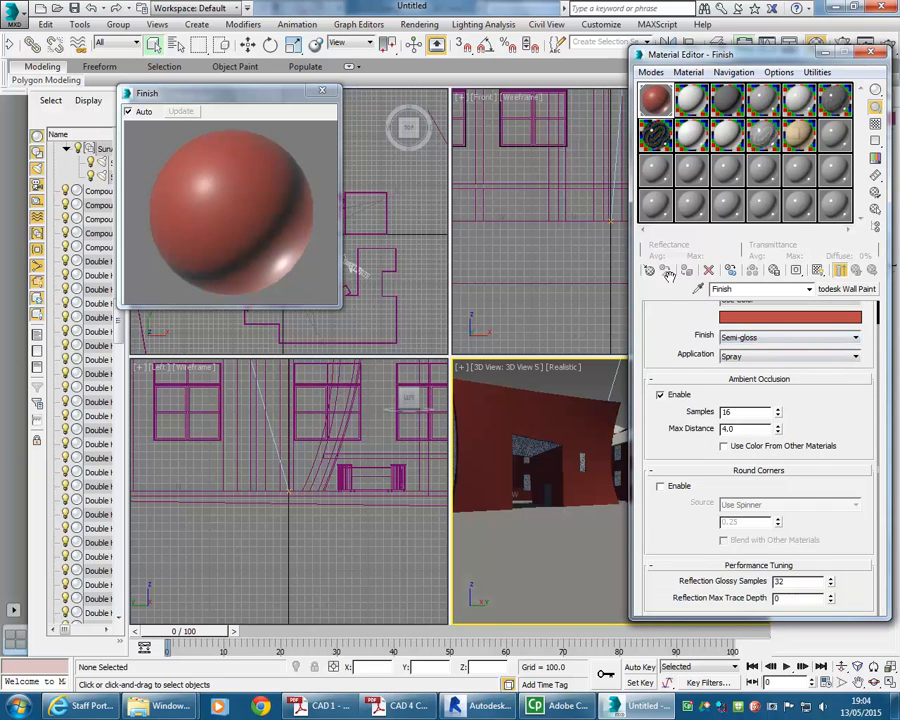
pyautogui.click(660, 486)
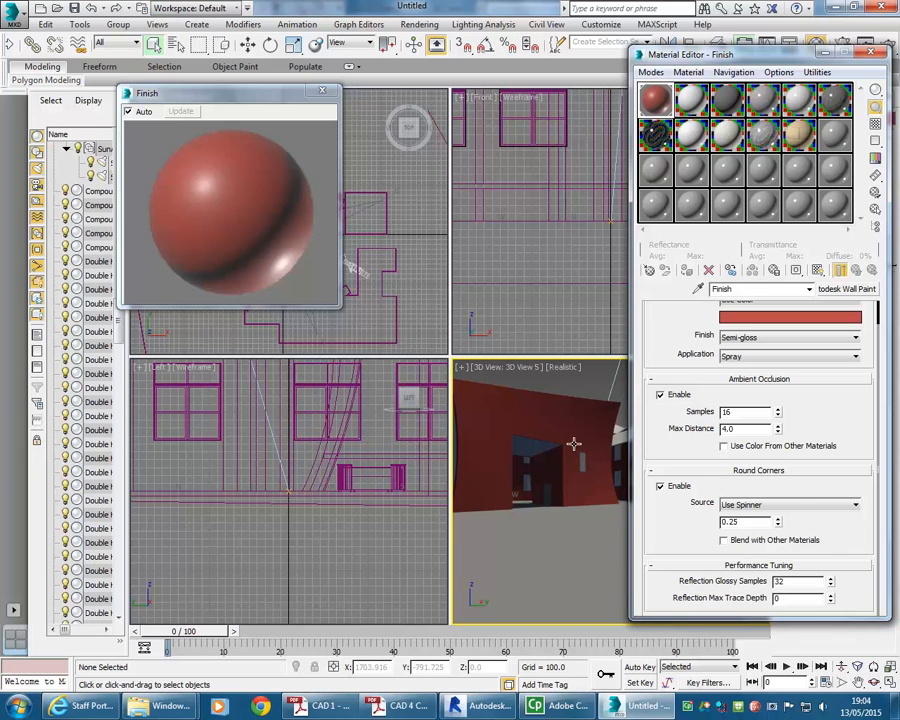
# Run a brief test render of the 3D View 5 camera, cancel it, and close the enlarged Finish material preview
pyautogui.moveTo(772, 60); pyautogui.dragTo(242, 68)
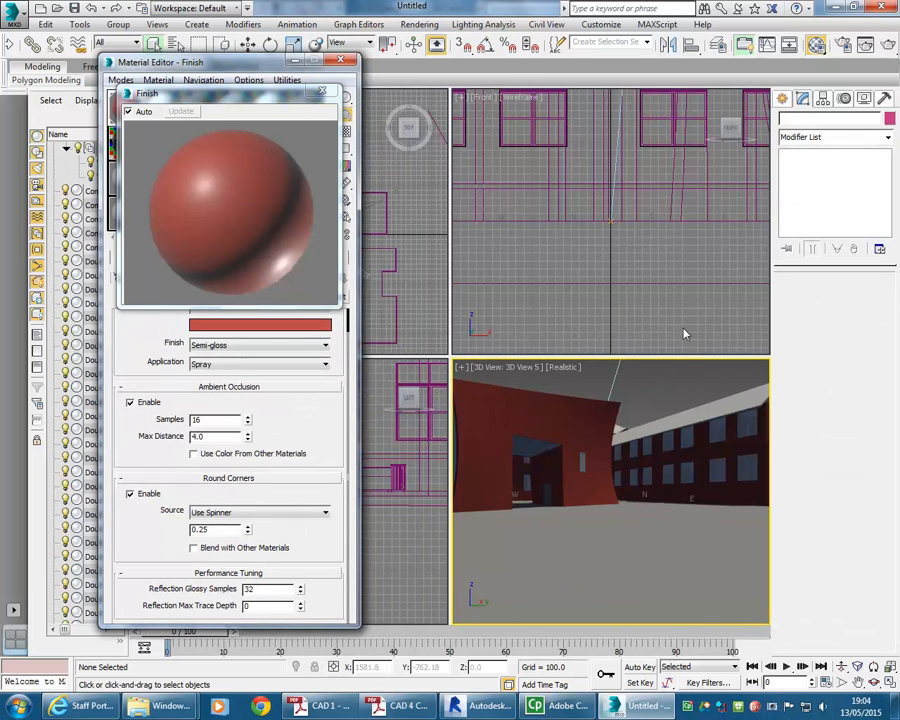
pyautogui.click(891, 46)
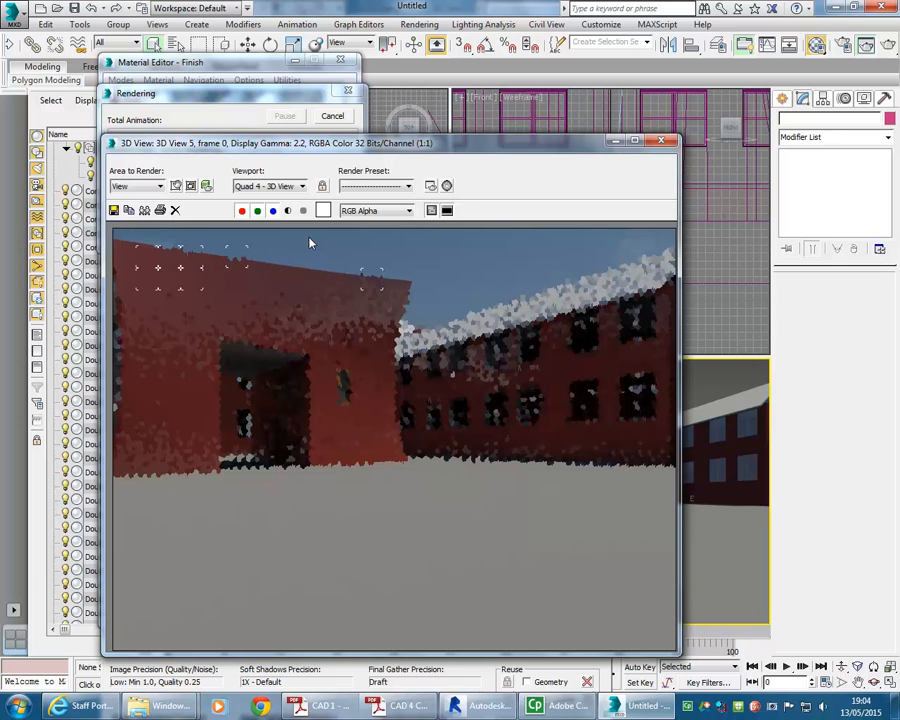
pyautogui.click(332, 115)
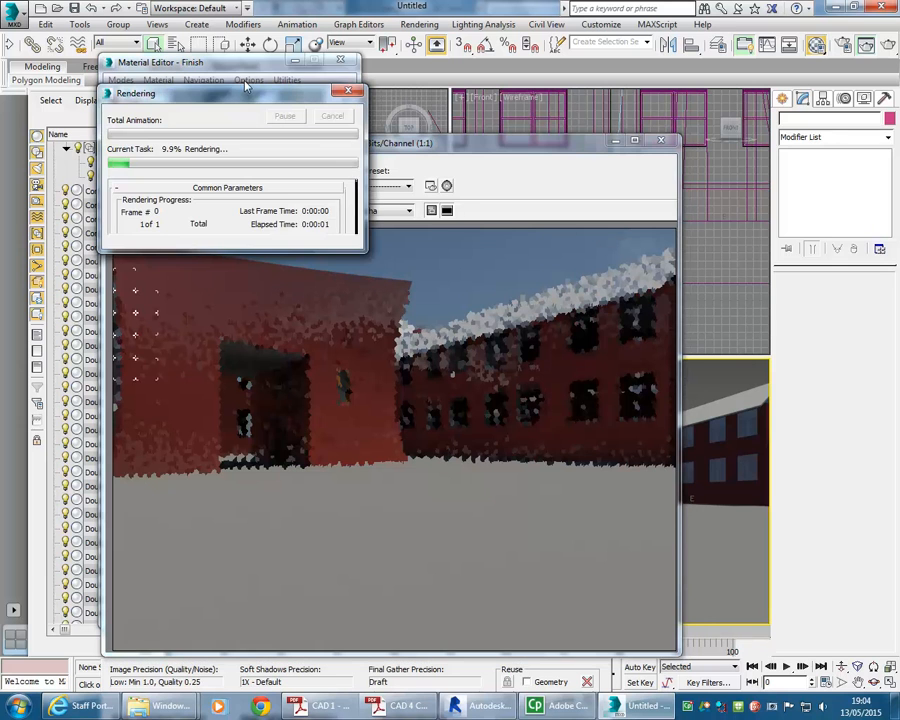
pyautogui.click(219, 66)
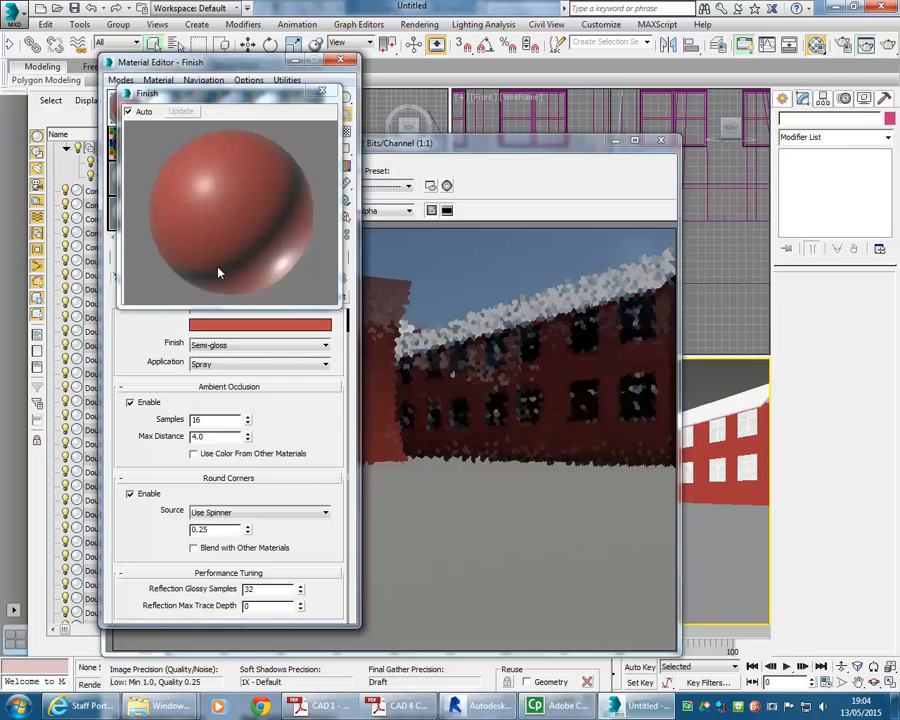
pyautogui.click(322, 93)
# Try a muted wall paint colour for the Finish material by lowering its saturation to 0.209
pyautogui.click(260, 325)
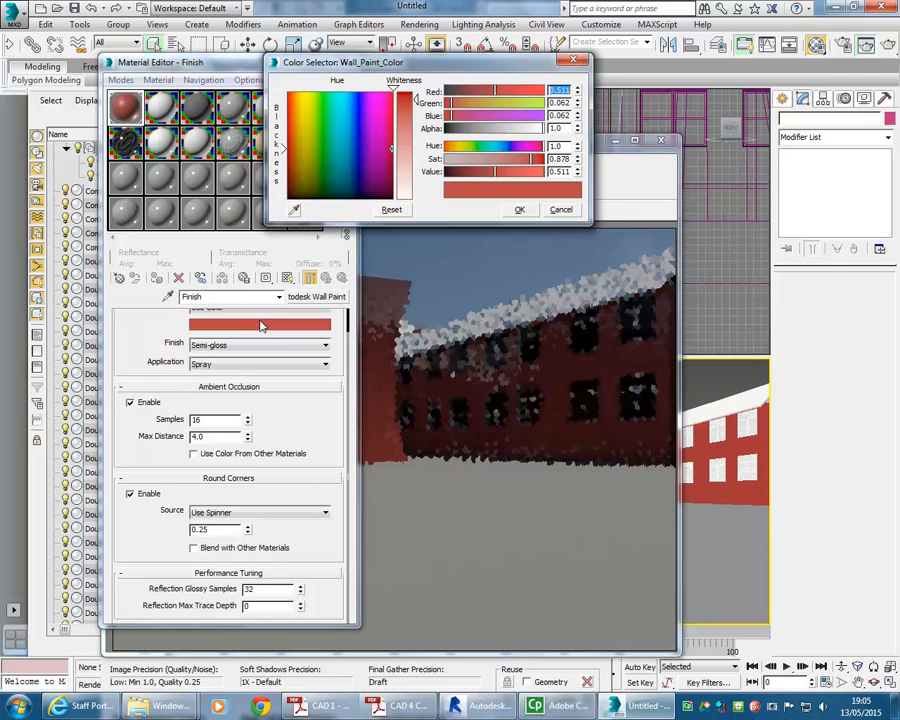
pyautogui.moveTo(475, 159); pyautogui.dragTo(467, 160)
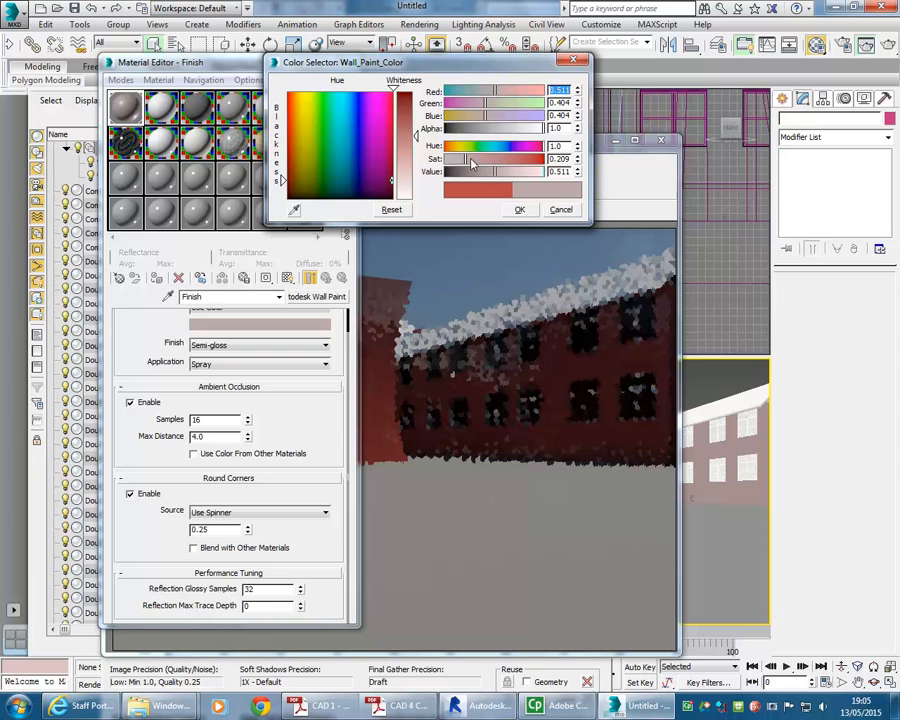
pyautogui.click(565, 90)
pyautogui.click(519, 209)
# Change the Finish material's wall paint colour to orange-red with red 0.914, green 0.18 and blue 0.072
pyautogui.click(224, 325)
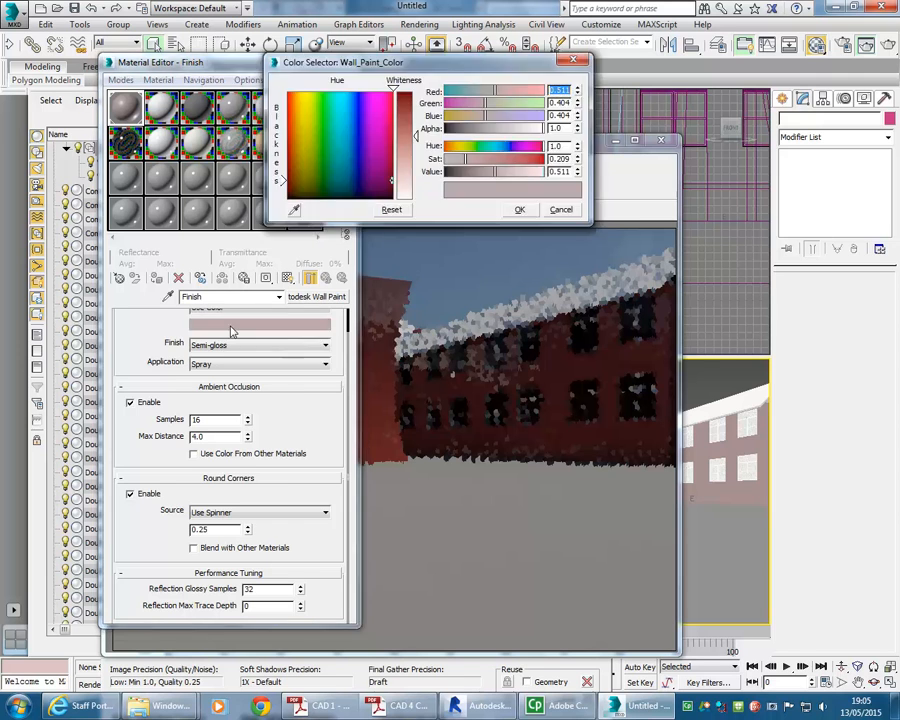
pyautogui.click(506, 171)
pyautogui.click(490, 160)
pyautogui.click(506, 162)
pyautogui.moveTo(504, 92); pyautogui.dragTo(528, 92)
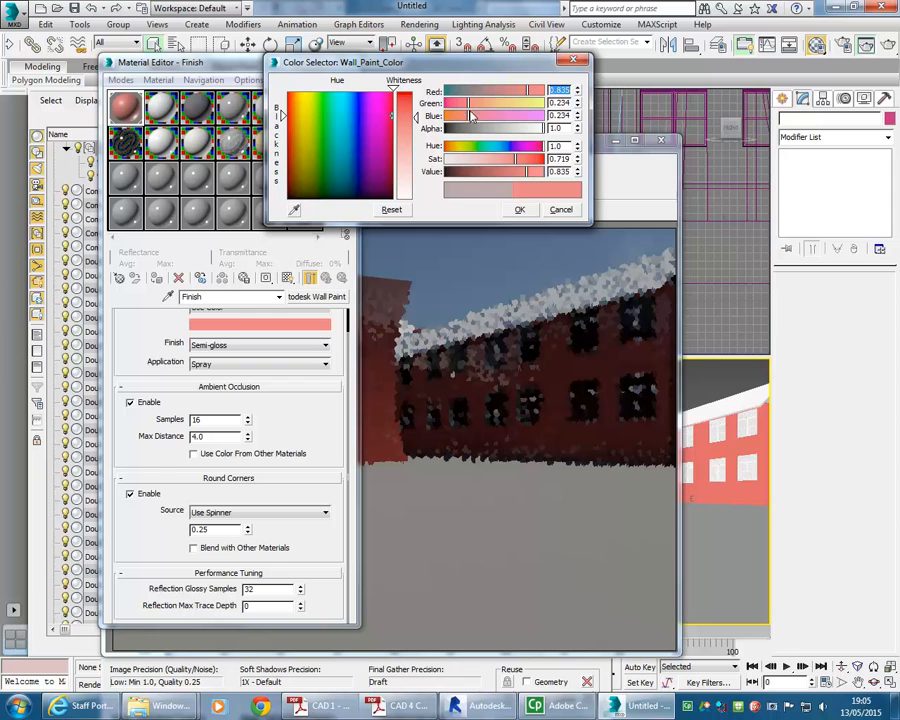
pyautogui.moveTo(468, 103); pyautogui.dragTo(458, 117)
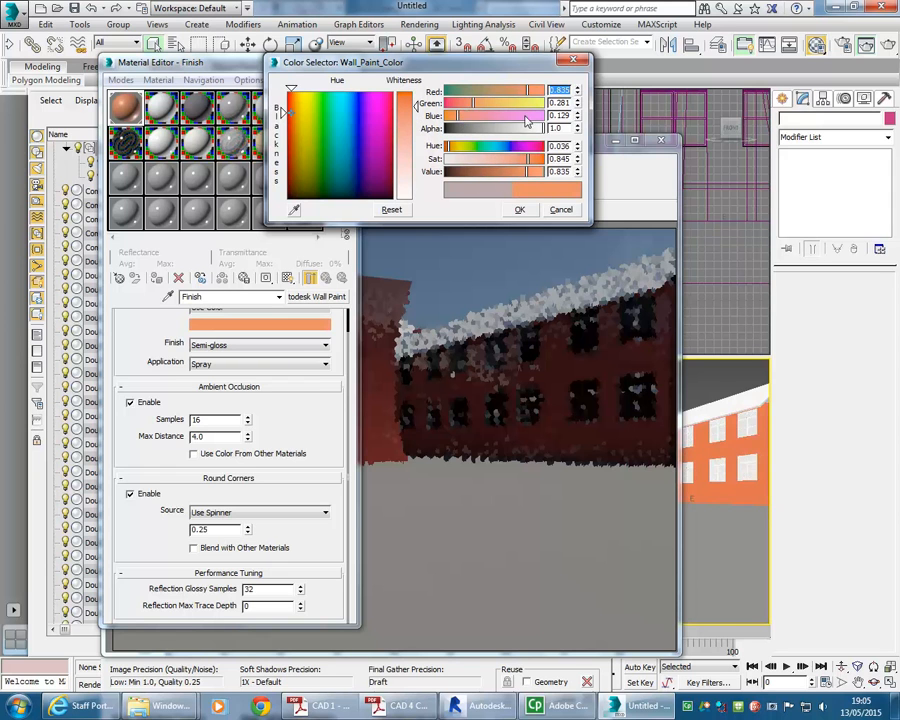
pyautogui.moveTo(533, 93); pyautogui.dragTo(536, 90)
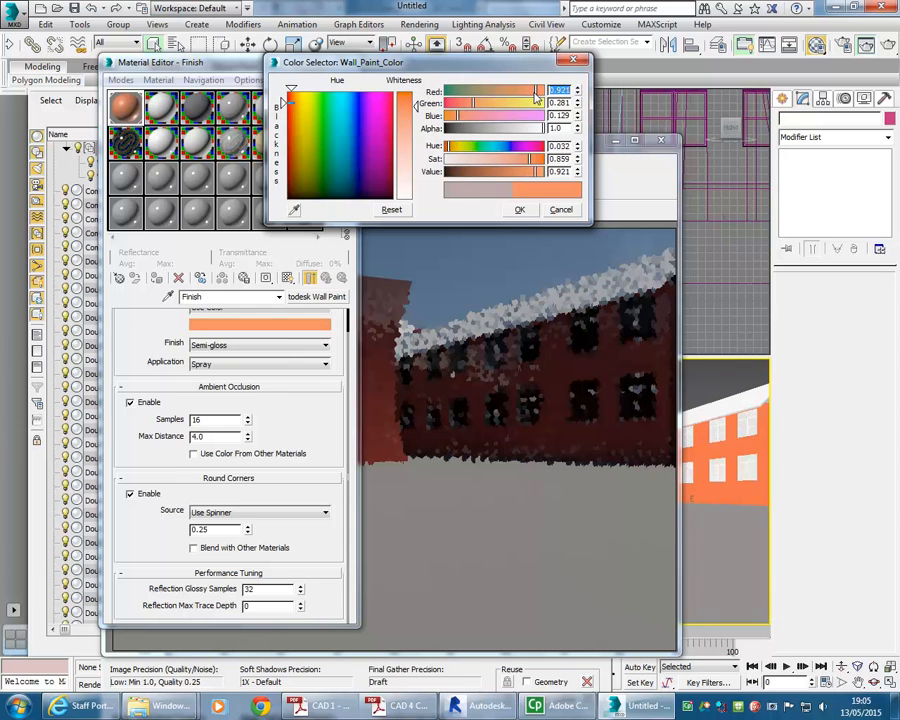
pyautogui.moveTo(476, 107); pyautogui.dragTo(452, 118)
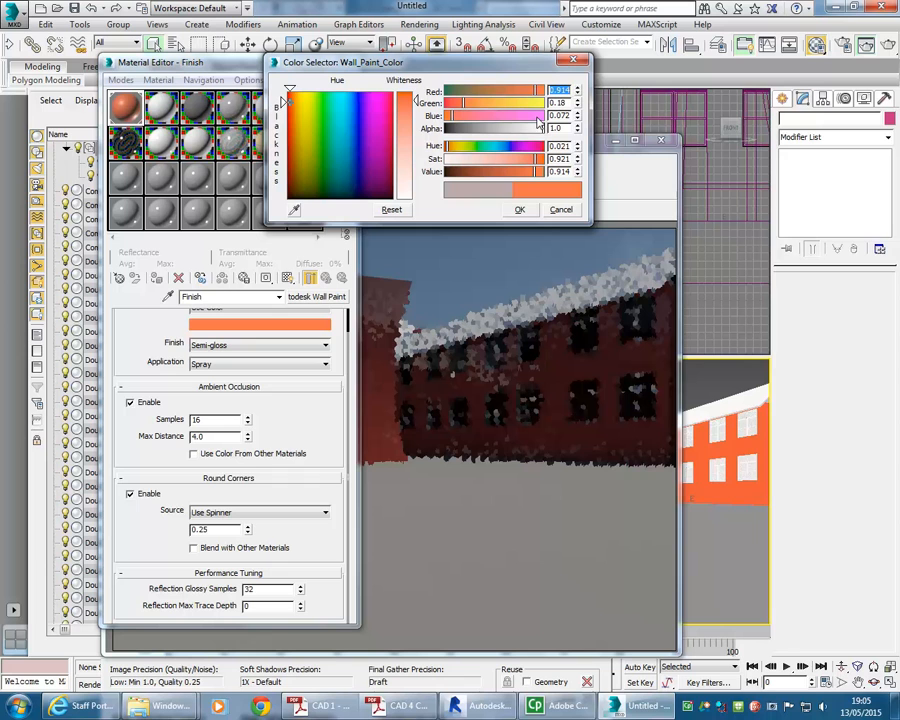
pyautogui.click(519, 210)
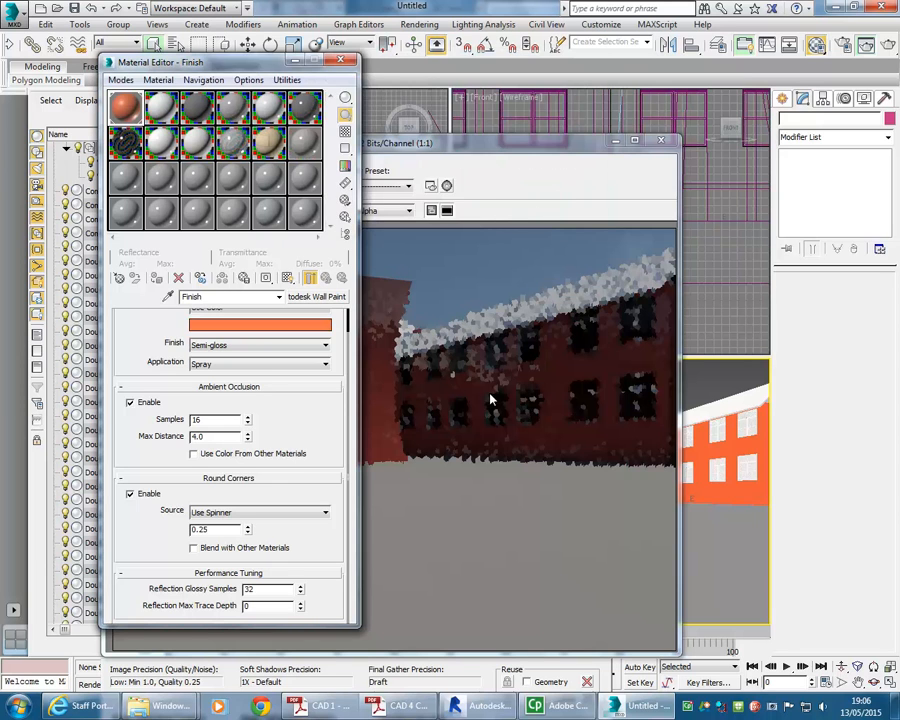
# Run a test render of the 3D View 5 camera, cancel it once the wall colour shows, and minimise the render window
pyautogui.click(876, 46)
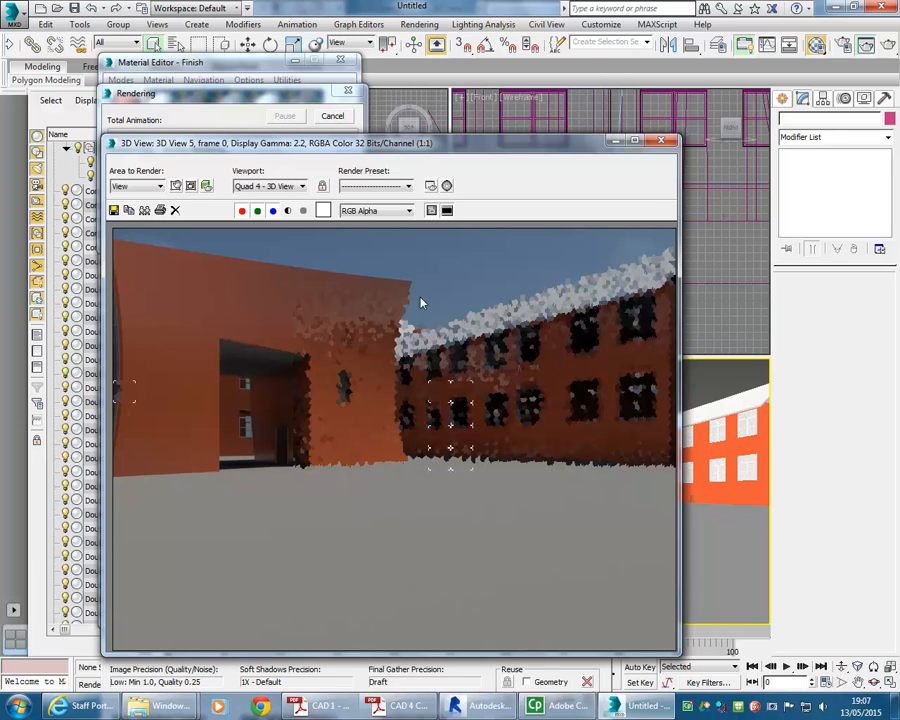
pyautogui.click(332, 115)
pyautogui.moveTo(462, 147); pyautogui.dragTo(303, 440)
pyautogui.moveTo(453, 437); pyautogui.dragTo(624, 120)
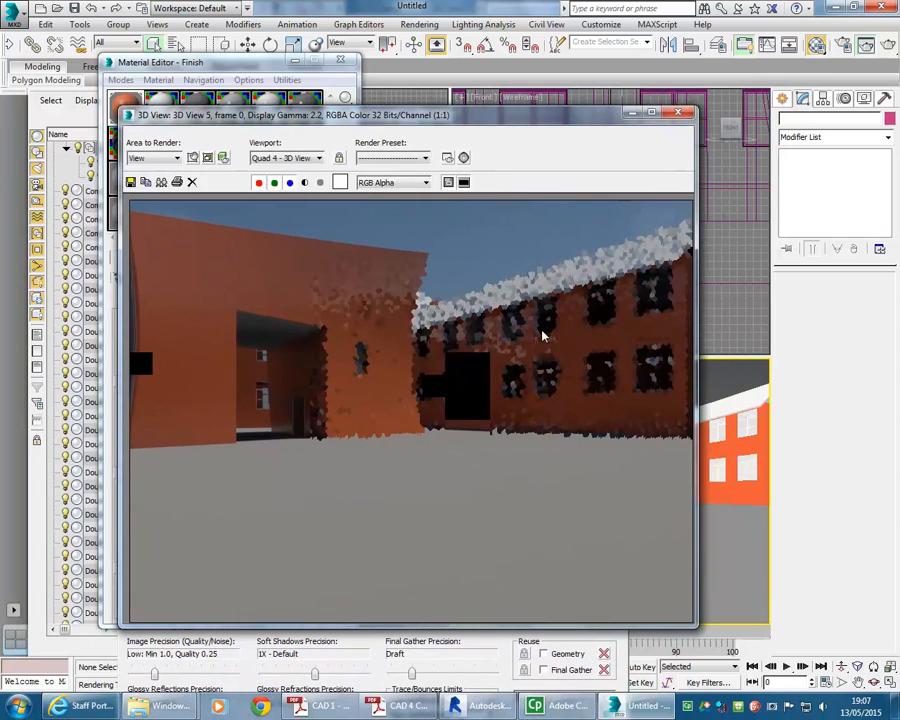
pyautogui.click(631, 114)
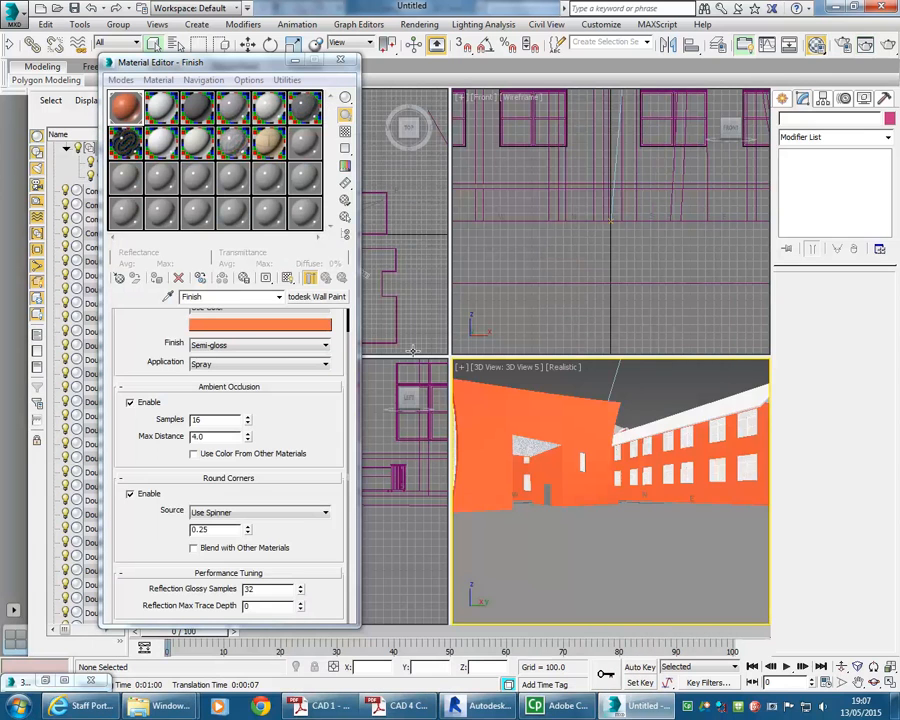
# Copy the Finish material into an empty sample slot and rename the copy Finish-Red
pyautogui.doubleClick(126, 107)
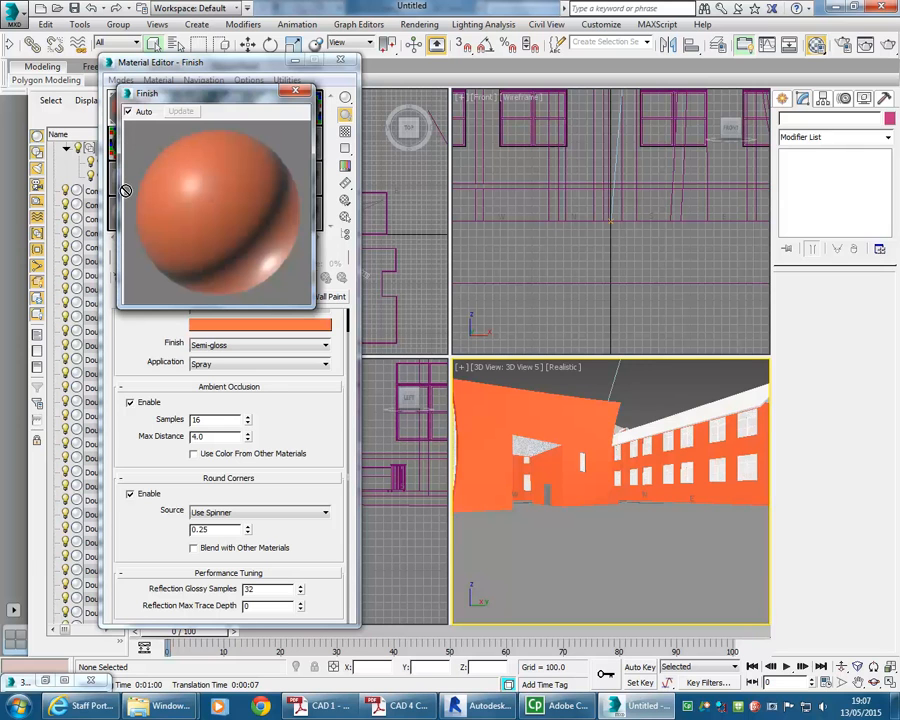
pyautogui.click(295, 91)
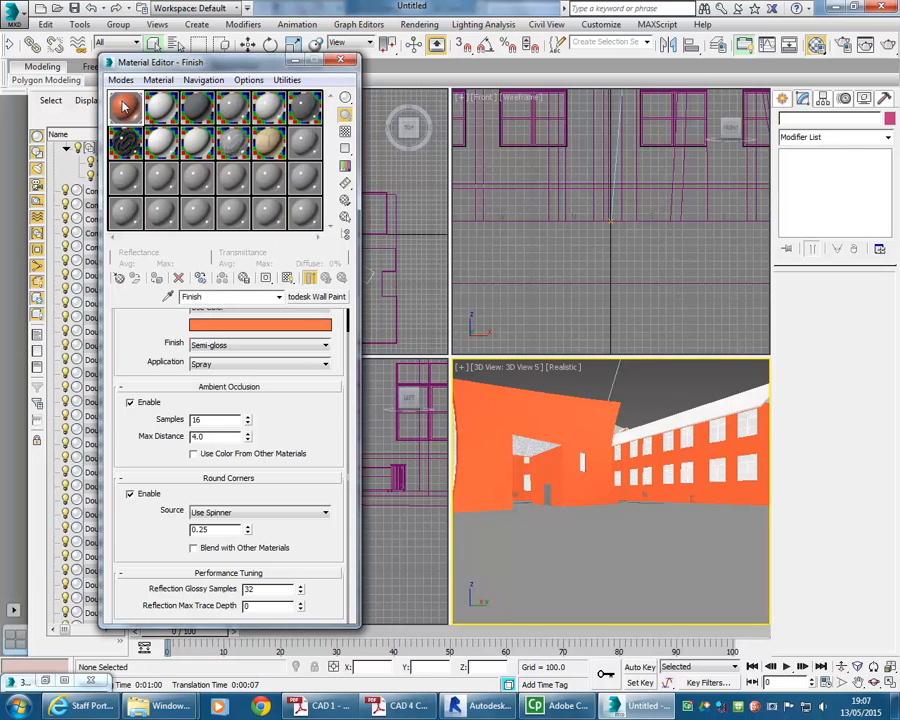
pyautogui.click(122, 180)
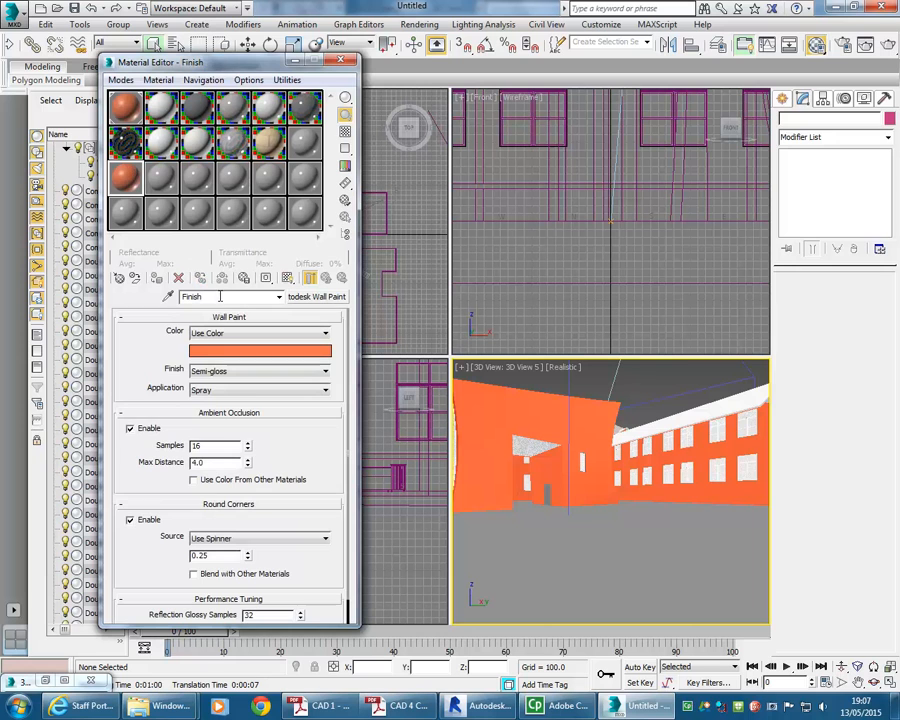
pyautogui.write('-Red')
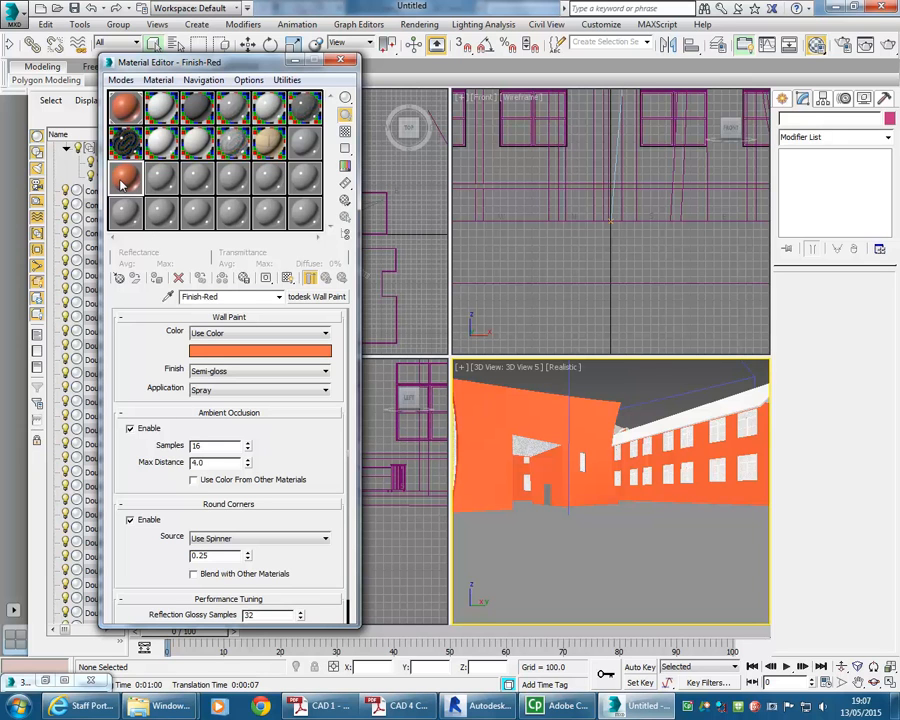
# Set the original Finish paint colour to white with RGB at 1.0 and alpha 0.993, and make Finish-Red the active material
pyautogui.click(121, 107)
pyautogui.click(222, 328)
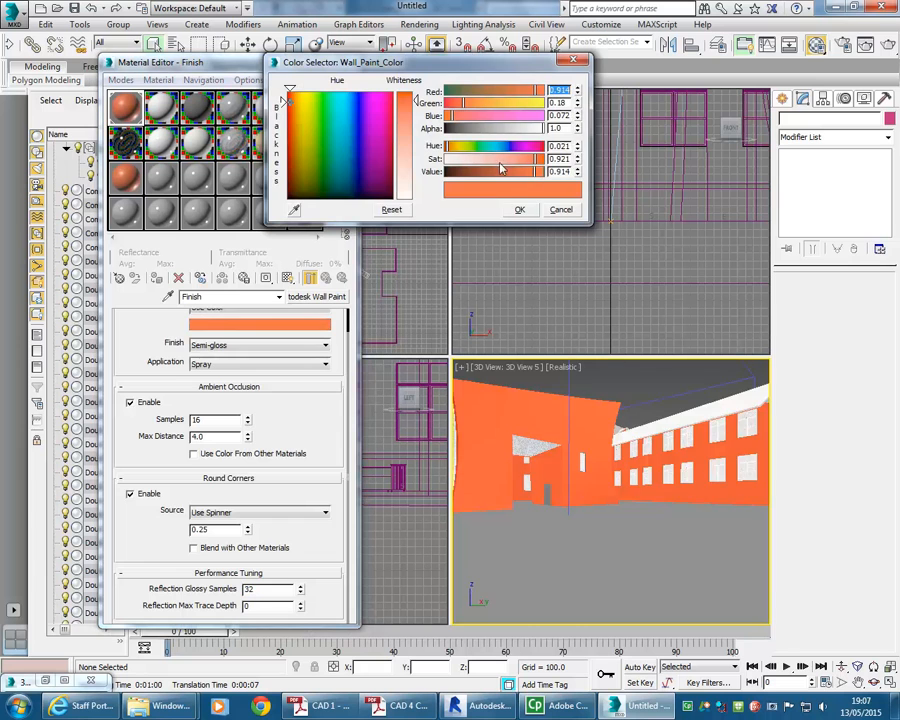
pyautogui.moveTo(458, 117); pyautogui.dragTo(545, 117)
pyautogui.moveTo(464, 103); pyautogui.dragTo(547, 92)
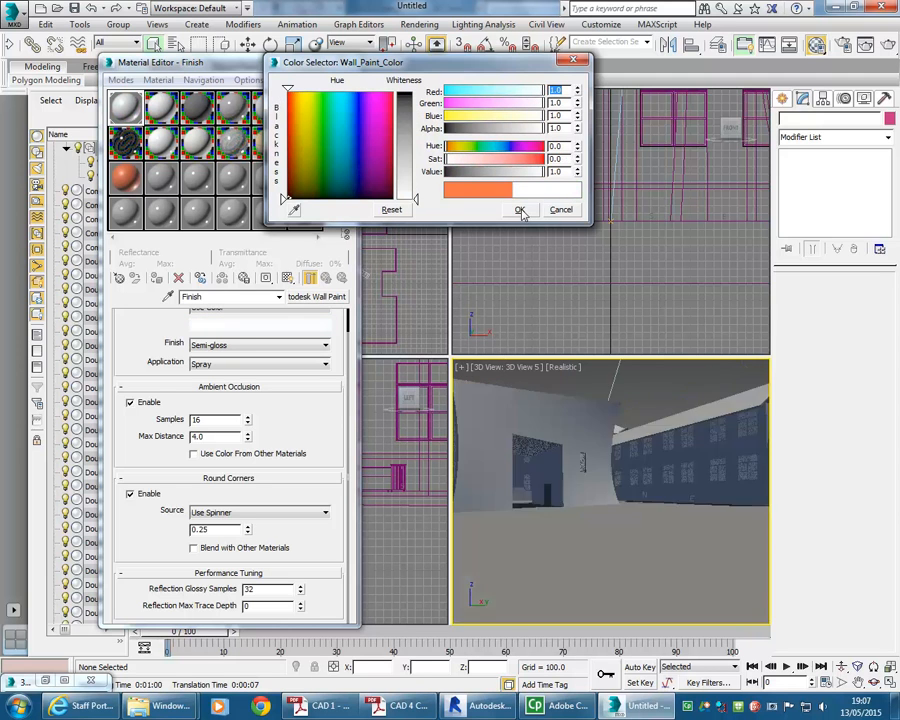
pyautogui.moveTo(545, 130); pyautogui.dragTo(543, 131)
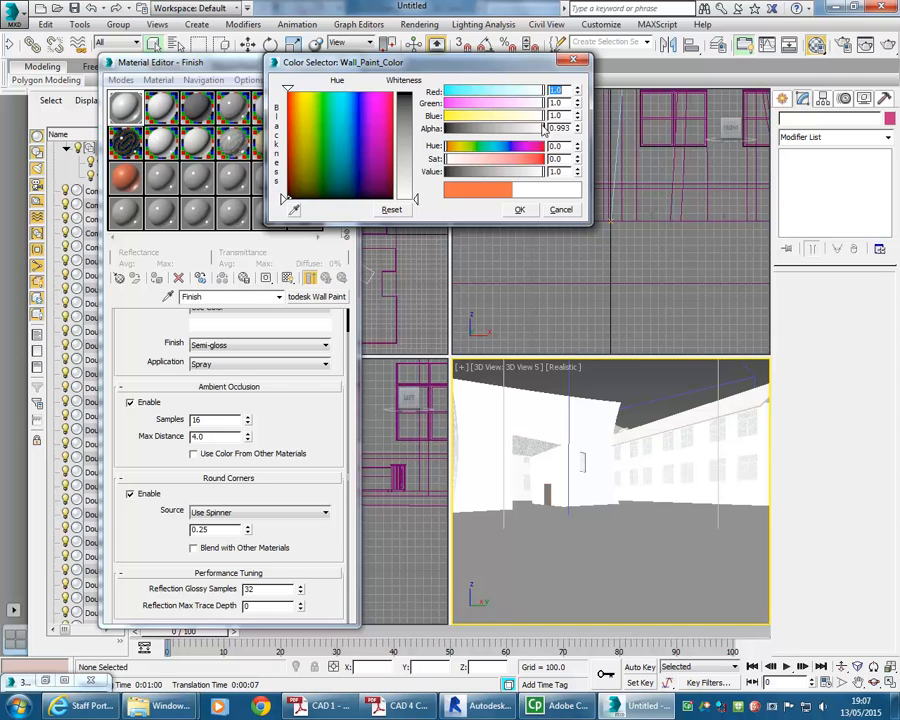
pyautogui.click(520, 209)
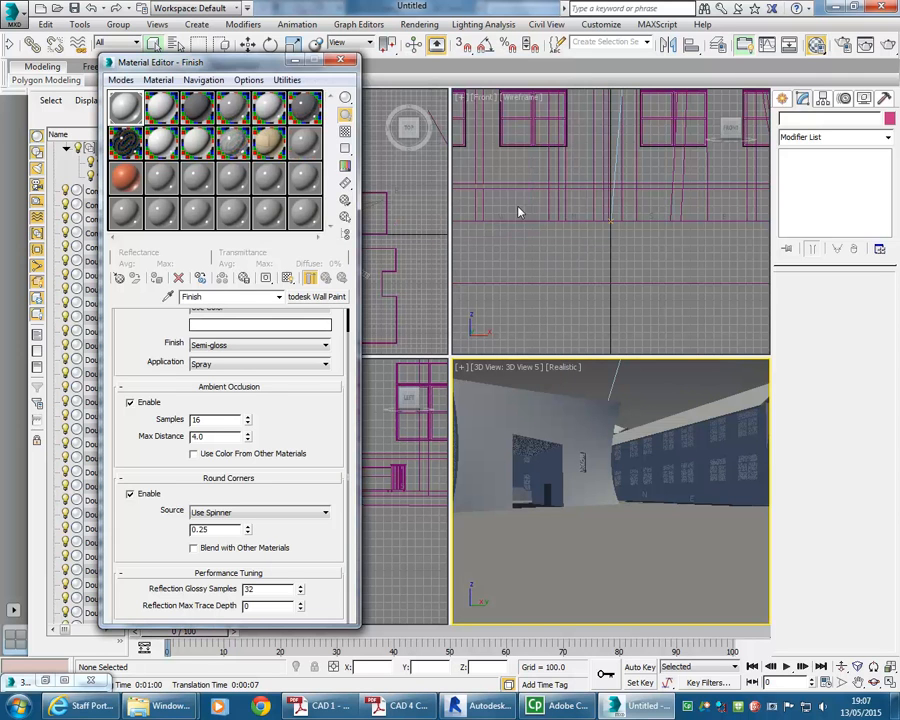
pyautogui.click(128, 178)
pyautogui.click(489, 421)
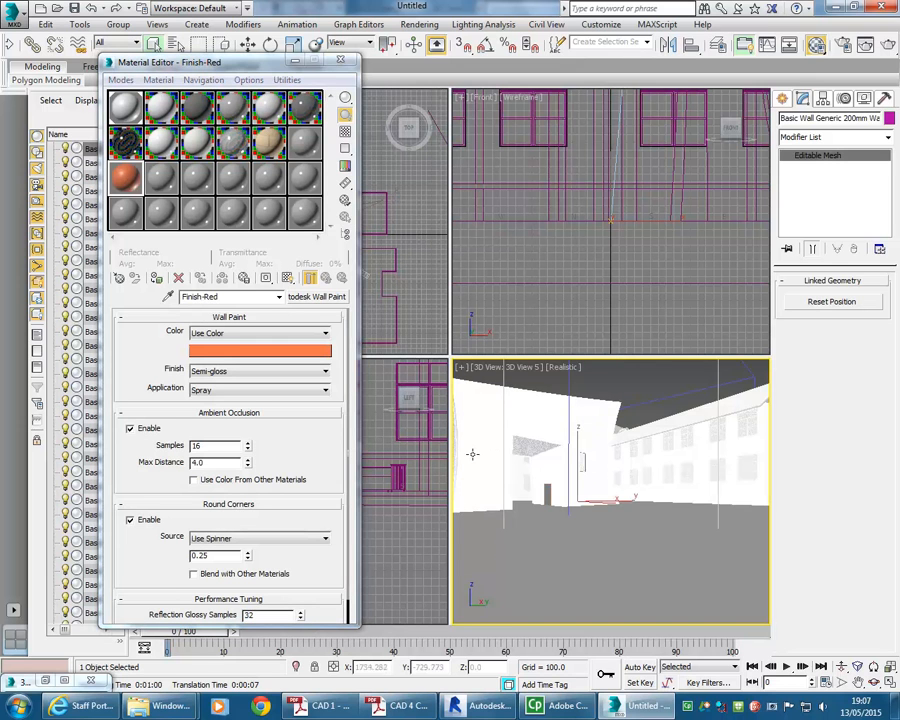
pyautogui.rightClick(496, 361)
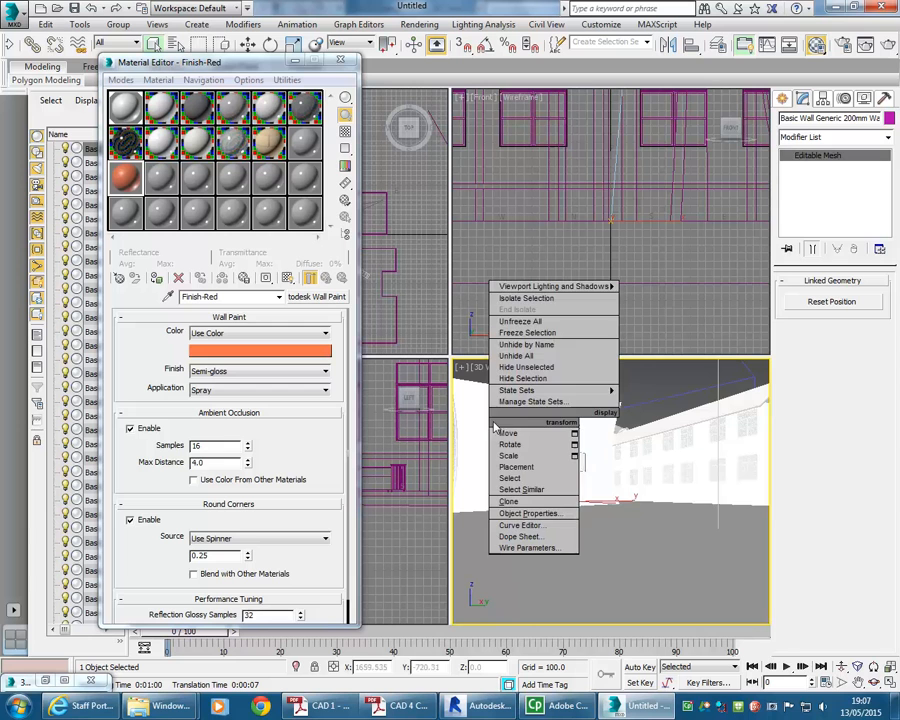
pyautogui.click(508, 300)
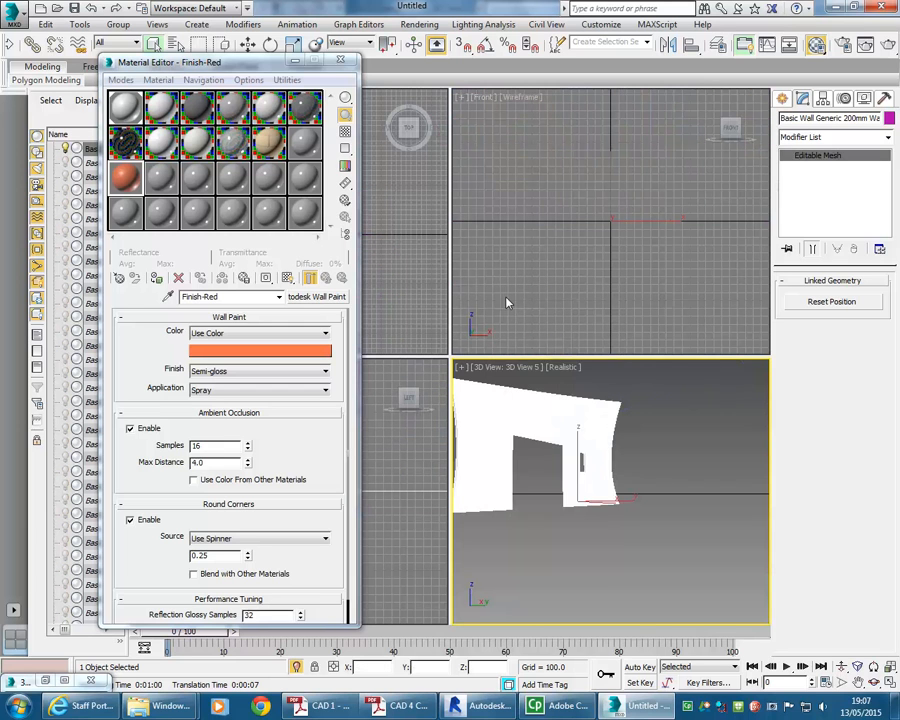
pyautogui.rightClick(506, 424)
pyautogui.click(528, 368)
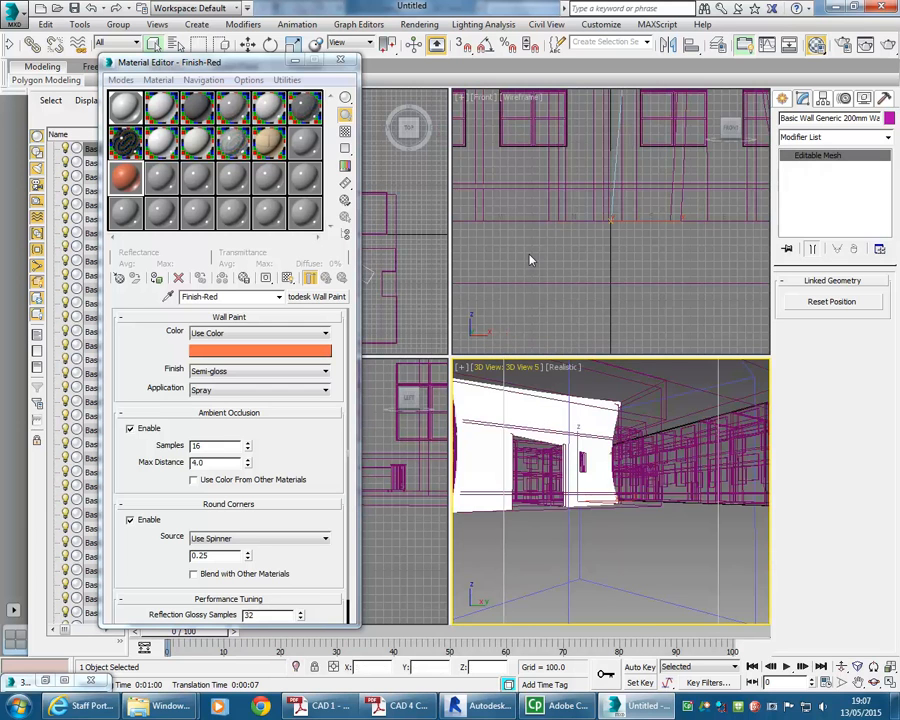
# Show the curved entrance block in the Front viewport with the Shaded display style
pyautogui.rightClick(530, 258)
pyautogui.scroll(-3, 528, 250)
pyautogui.moveTo(579, 237)
pyautogui.mouseDown(button='middle')
pyautogui.moveTo(568, 310)
pyautogui.moveTo(546, 277)
pyautogui.moveTo(592, 265)
pyautogui.moveTo(588, 297)
pyautogui.moveTo(545, 150)
pyautogui.mouseUp(button='middle')
pyautogui.scroll(-3, 566, 288)
pyautogui.scroll(5, 592, 265)
pyautogui.click(541, 100)
pyautogui.click(580, 129)
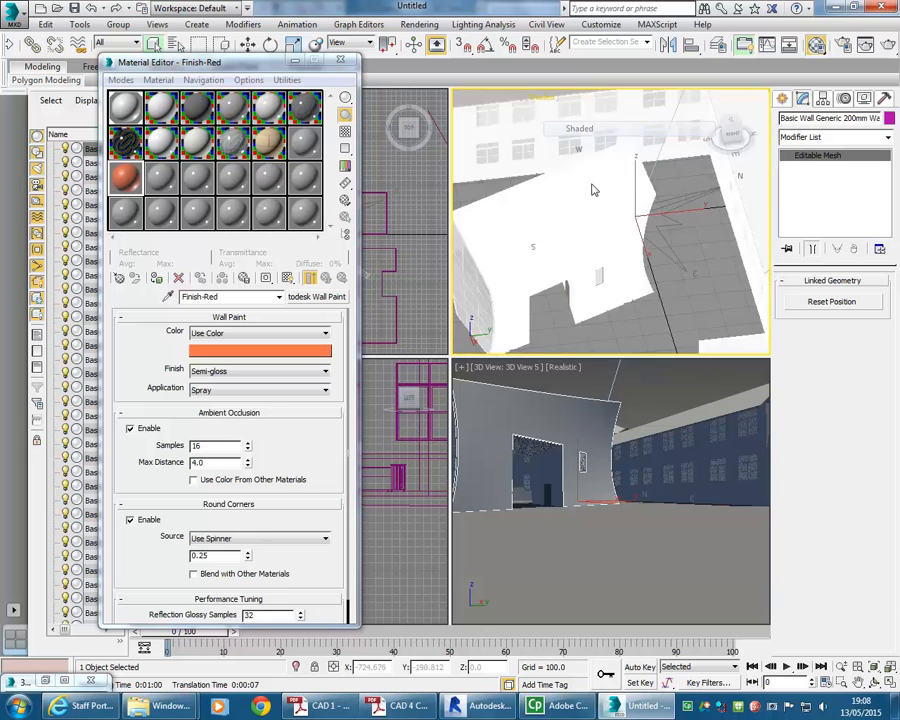
pyautogui.keyDown('alt'); pyautogui.moveTo(588, 188); pyautogui.dragTo(592, 326, button='middle'); pyautogui.keyUp('alt')
# Assign the Finish-Red material to the entrance block's front wall and its sloping top surface
pyautogui.click(614, 284)
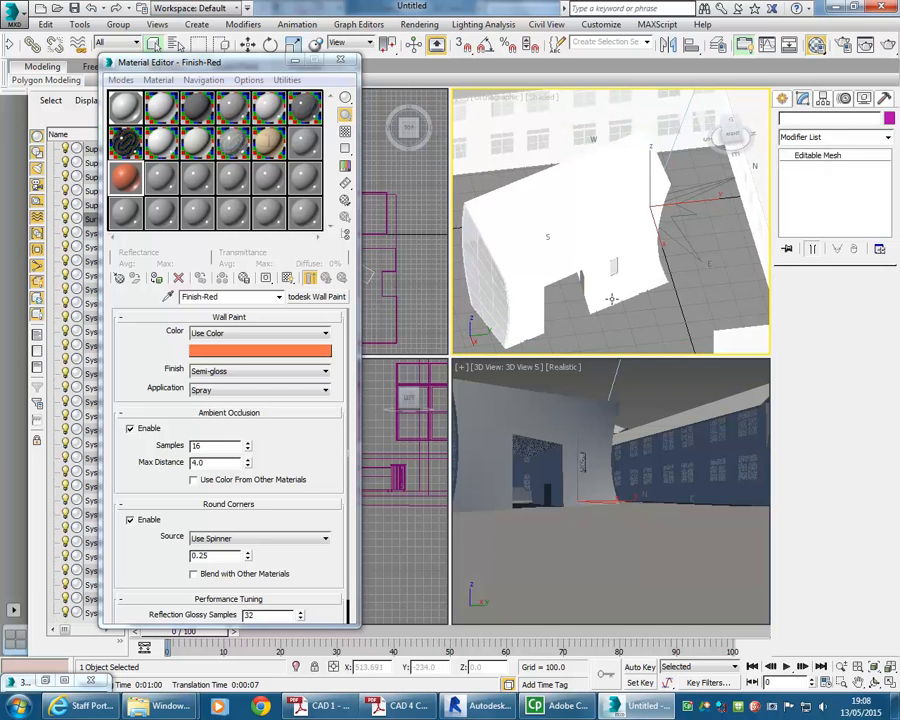
pyautogui.click(545, 425)
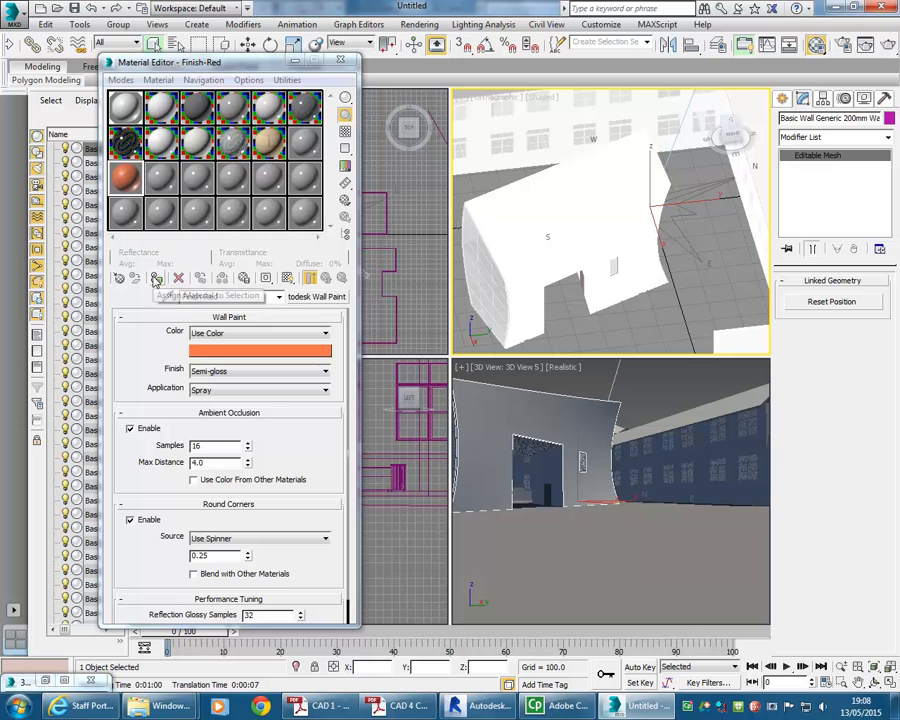
pyautogui.click(156, 278)
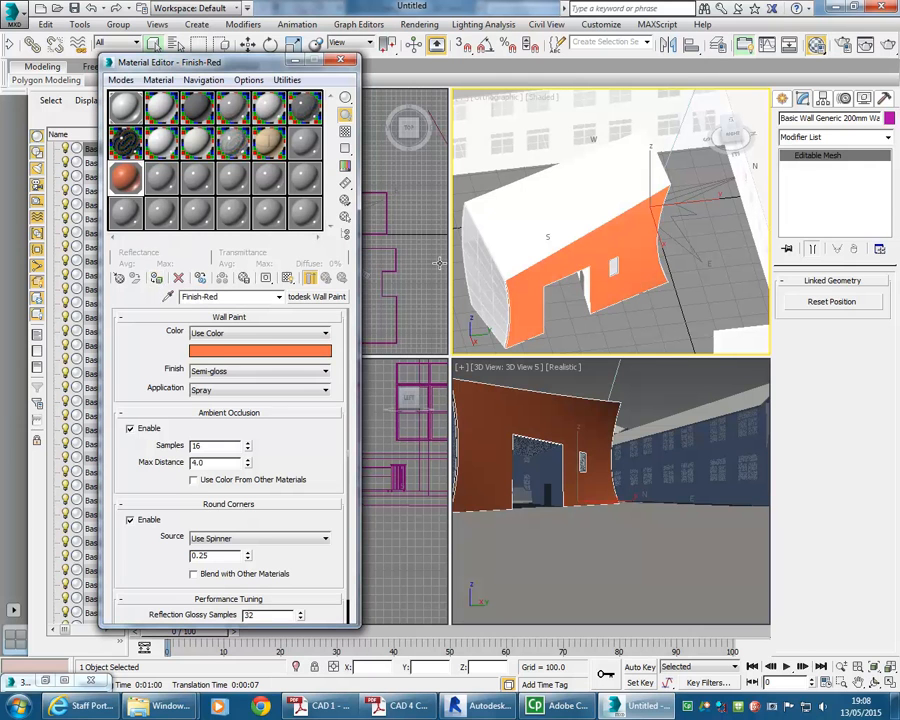
pyautogui.click(544, 224)
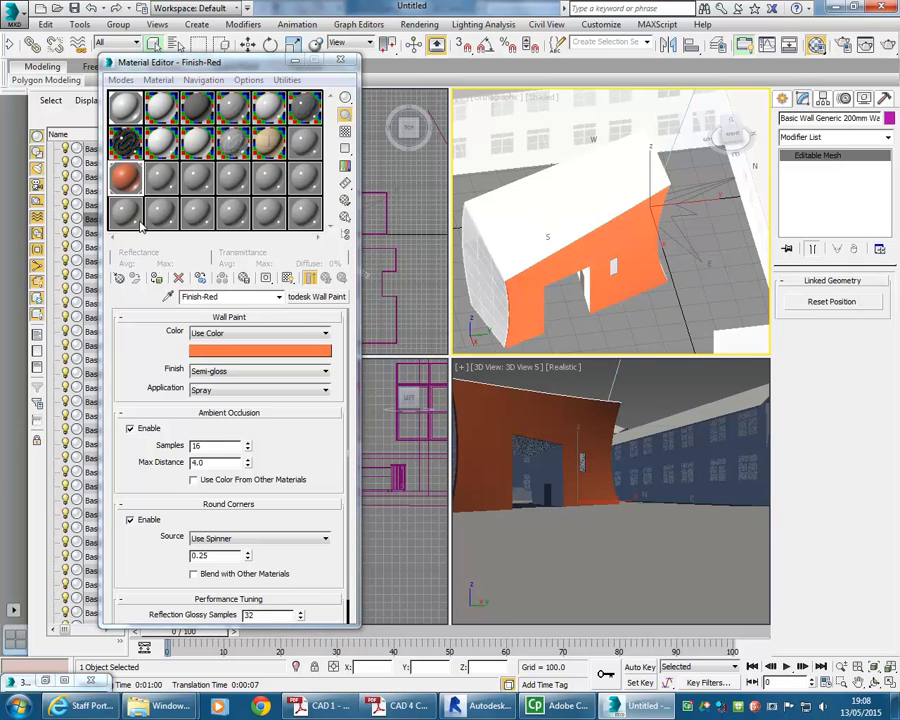
pyautogui.click(158, 279)
# Assign Finish-Red to the entrance block's curved end wall, rear wall and the inner wall beside the passage
pyautogui.keyDown('alt'); pyautogui.moveTo(663, 256); pyautogui.dragTo(605, 341, button='middle'); pyautogui.keyUp('alt')
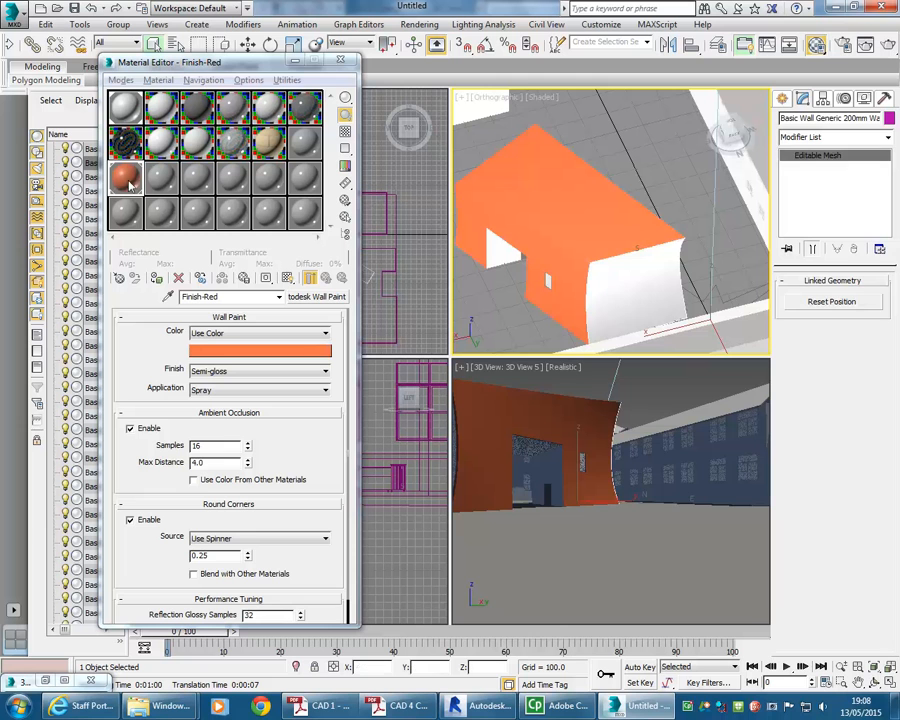
pyautogui.click(158, 280)
pyautogui.keyDown('alt'); pyautogui.moveTo(686, 262); pyautogui.dragTo(597, 315, button='middle'); pyautogui.keyUp('alt')
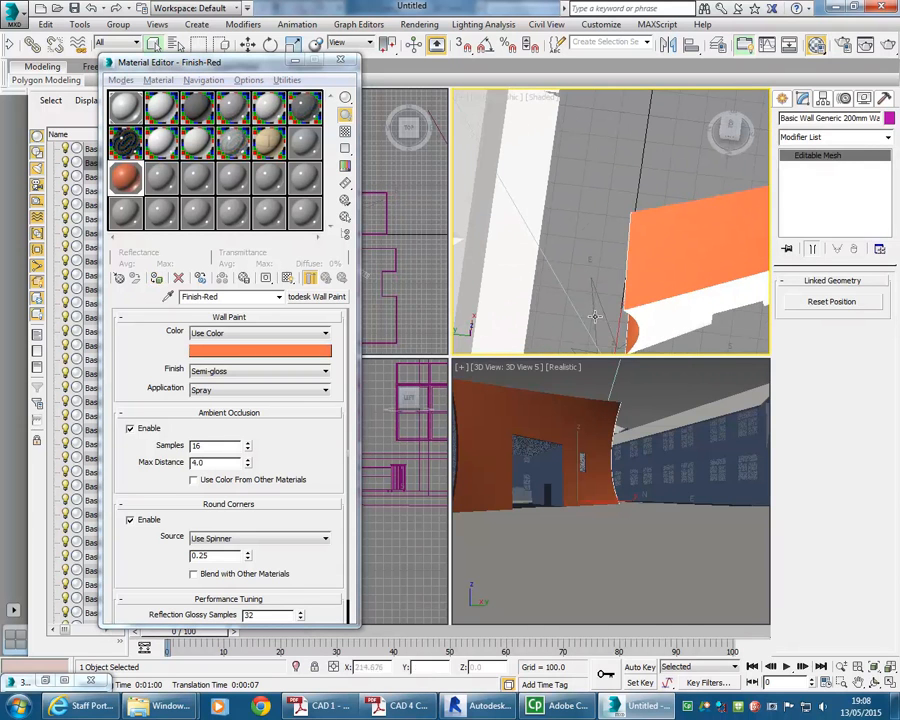
pyautogui.click(675, 316)
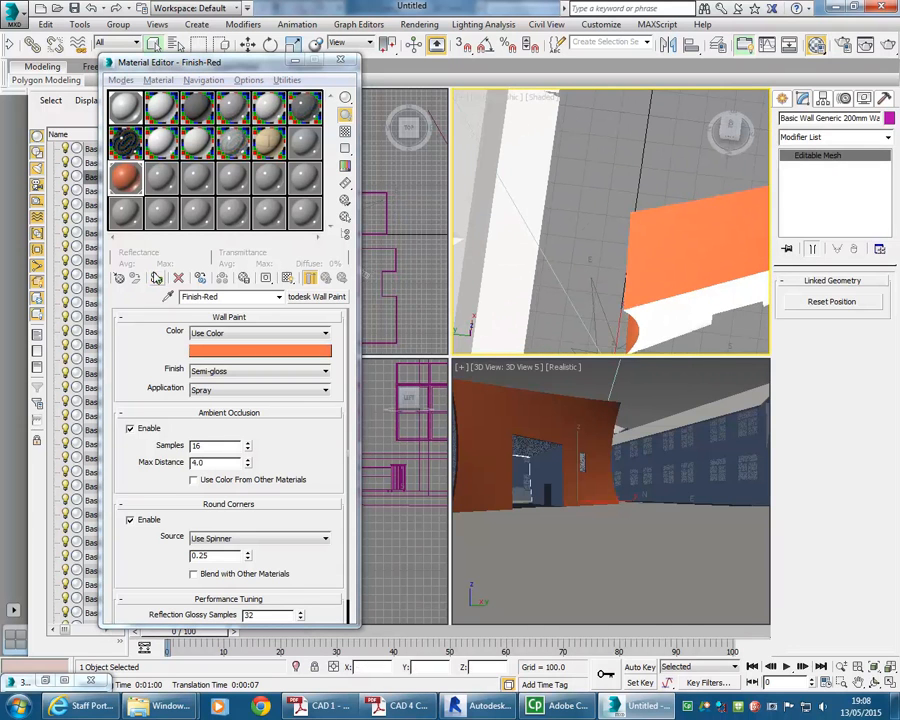
pyautogui.click(157, 279)
pyautogui.keyDown('alt'); pyautogui.moveTo(645, 275); pyautogui.dragTo(600, 232, button='middle'); pyautogui.keyUp('alt')
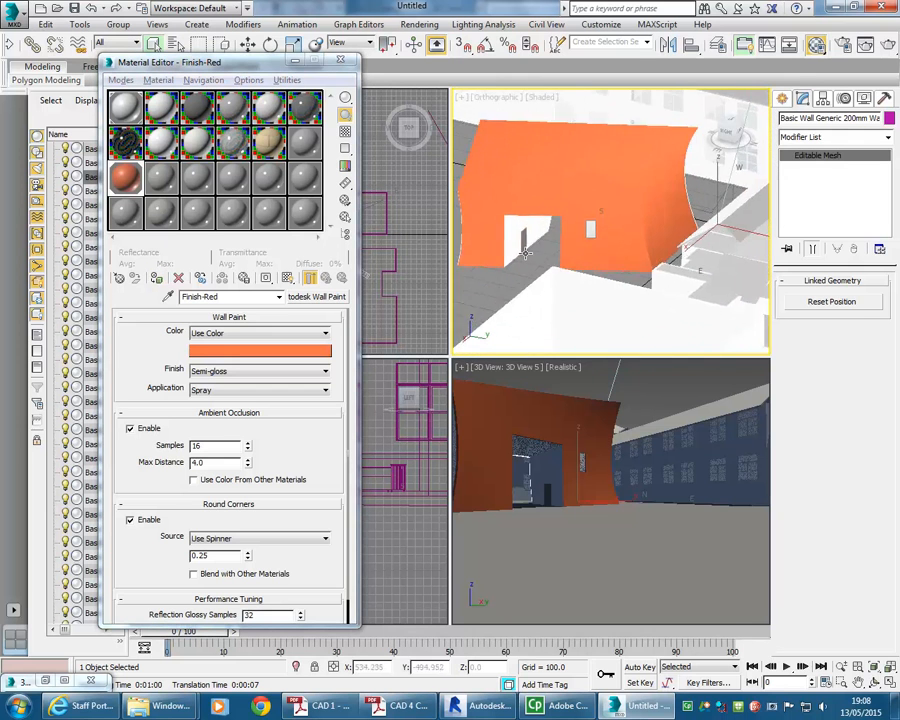
pyautogui.moveTo(630, 200)
pyautogui.keyDown('alt'); pyautogui.mouseDown(button='middle')
pyautogui.moveTo(650, 194)
pyautogui.moveTo(625, 200)
pyautogui.moveTo(629, 185)
pyautogui.moveTo(636, 190)
pyautogui.mouseUp(button='middle'); pyautogui.keyUp('alt')
pyautogui.click(156, 284)
# Render the 3D View 5 camera with the Finish-Red entrance block and white walls
pyautogui.rightClick(585, 420)
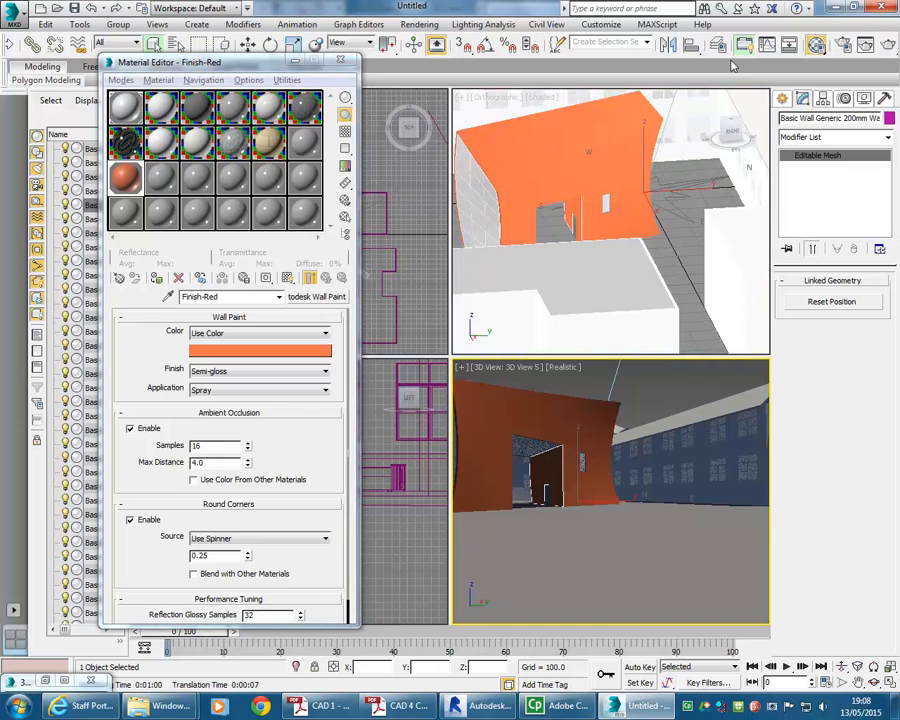
pyautogui.click(886, 47)
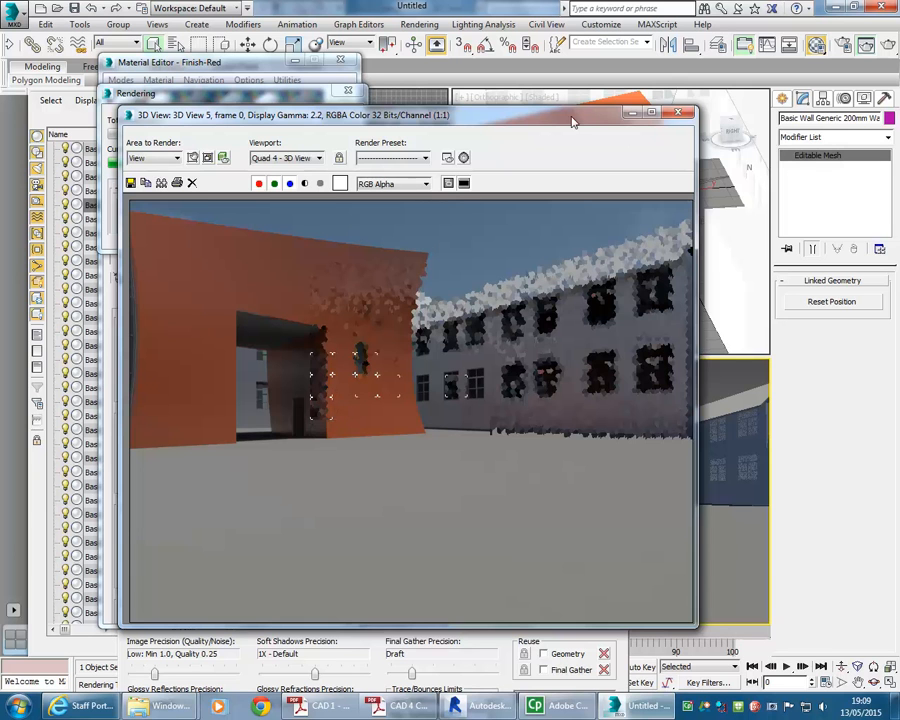
pyautogui.moveTo(546, 120); pyautogui.dragTo(607, 154)
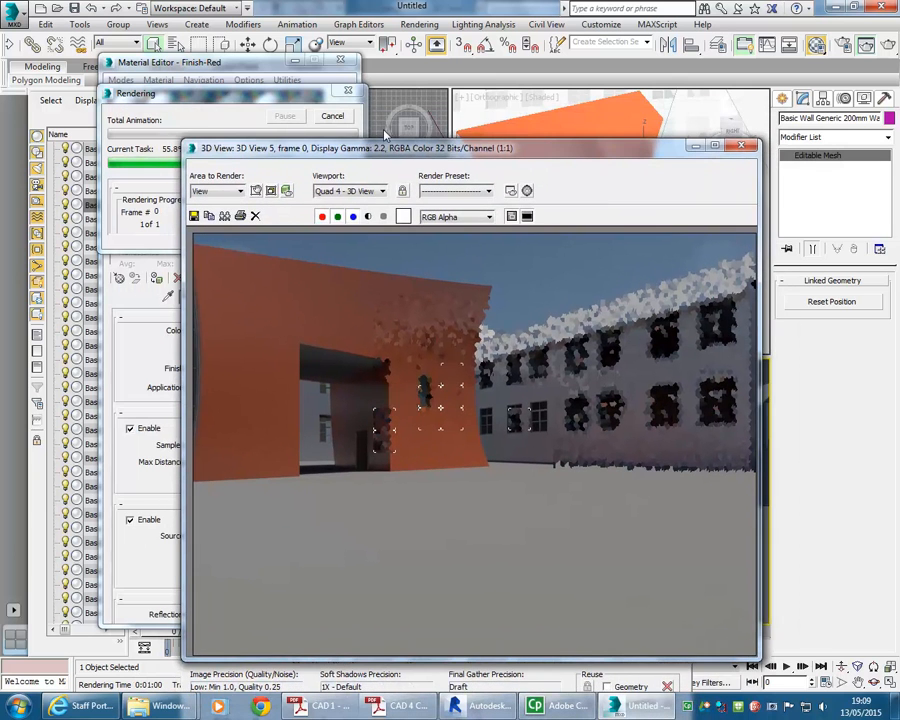